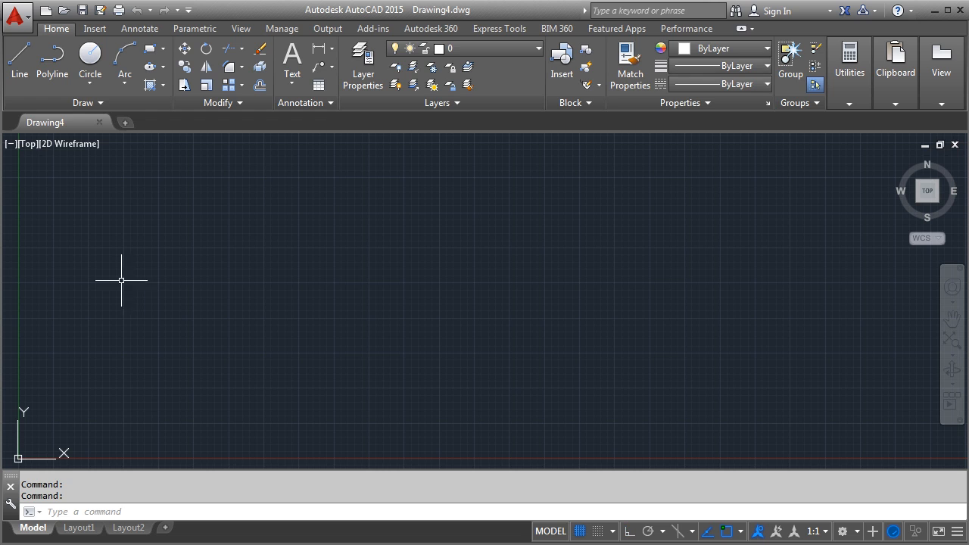
- Check the reference drawing in the PDF, then set the model space limits from 0,0 to 250,250
{"action": "left_click", "coordinate": [1, 261]}
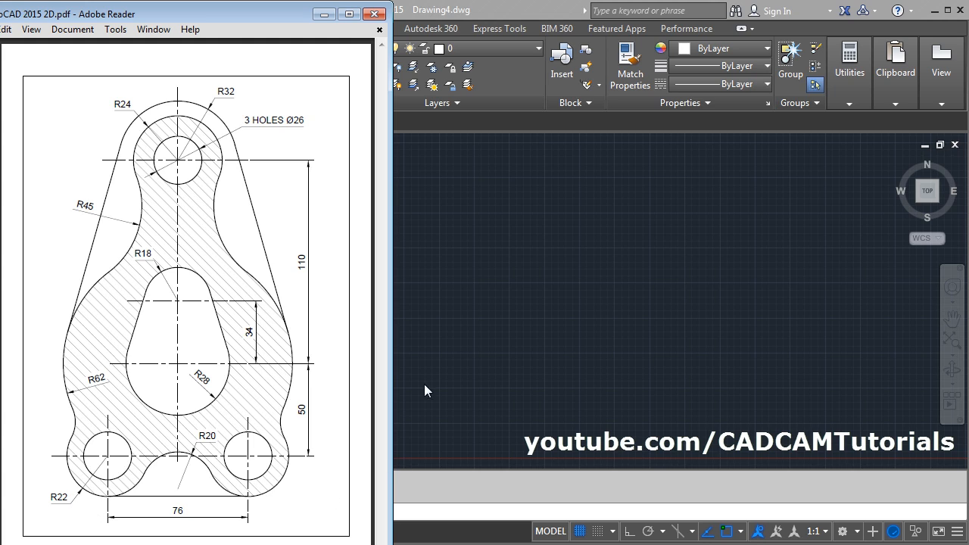
{"action": "left_click", "coordinate": [510, 309]}
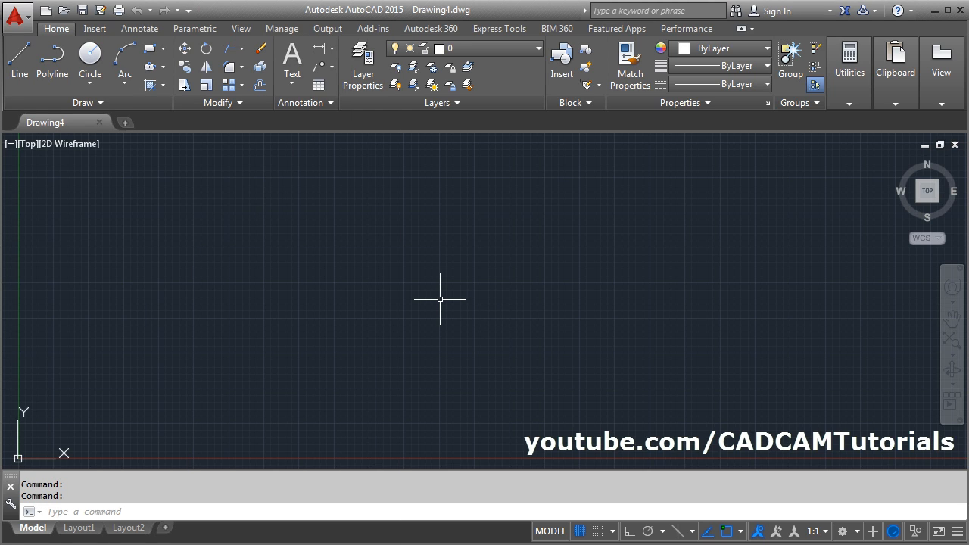
{"action": "type", "text": "li"}
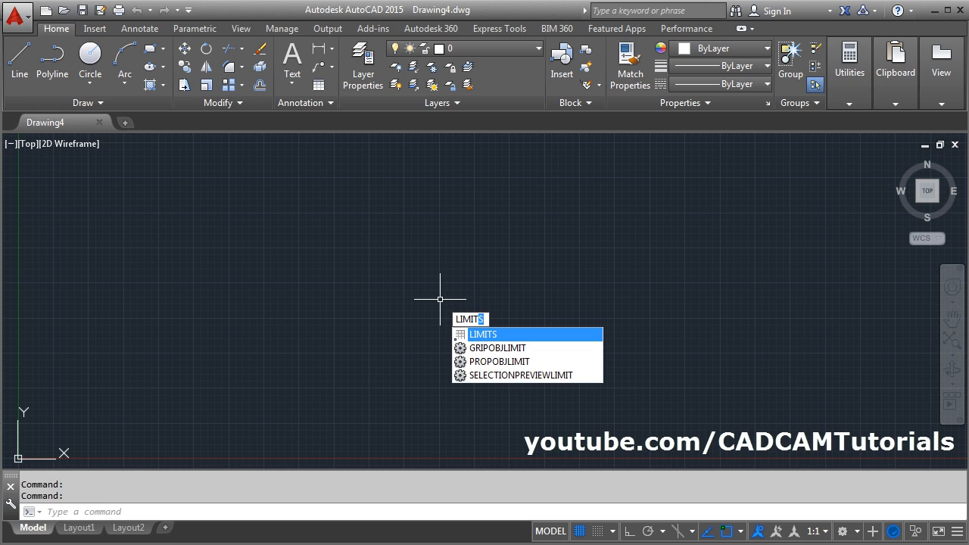
{"action": "key", "text": "Return"}
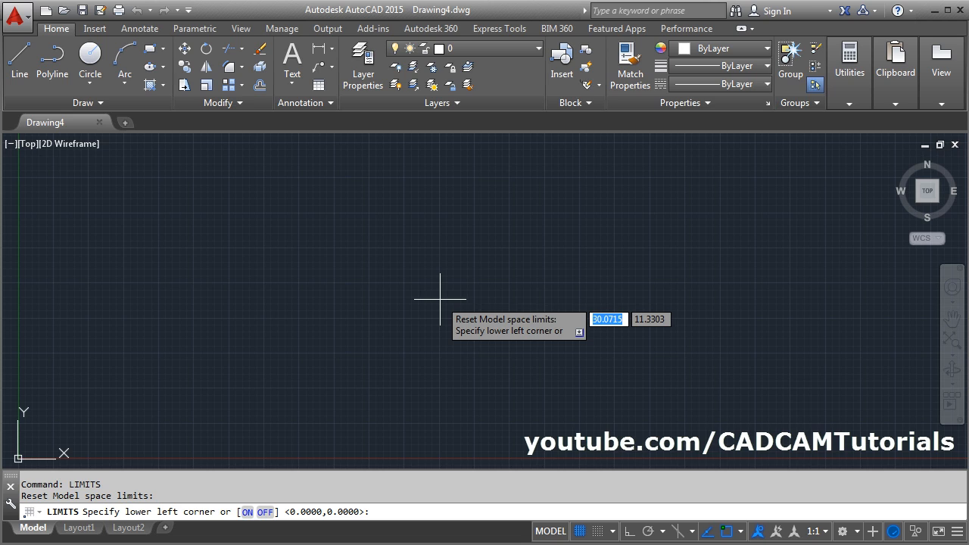
{"action": "type", "text": "0"}
{"action": "key", "text": "Tab"}
{"action": "type", "text": "0"}
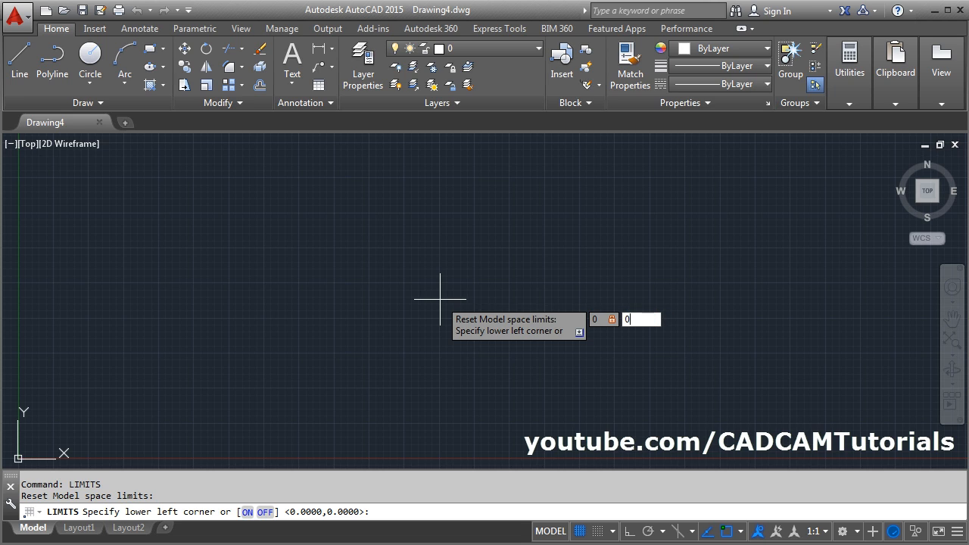
{"action": "key", "text": "Return"}
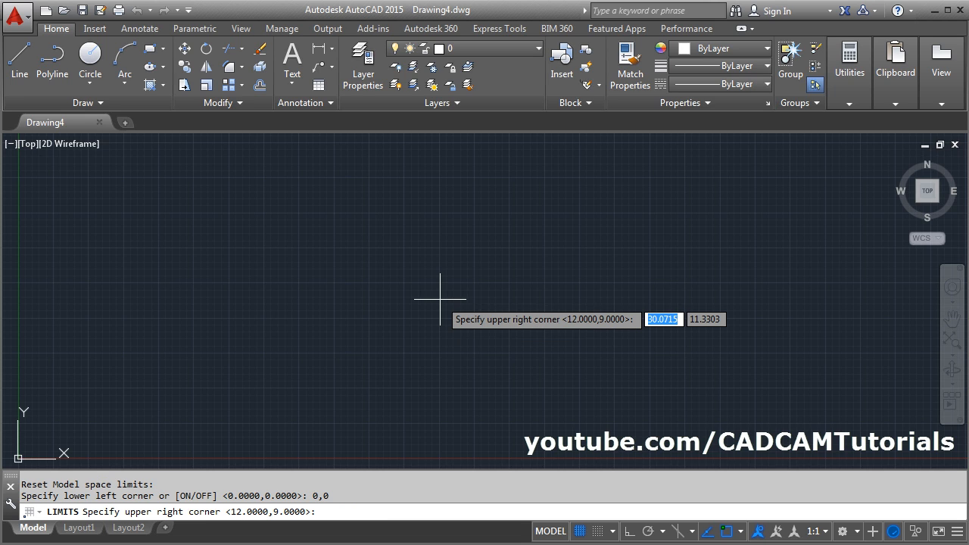
{"action": "type", "text": "250"}
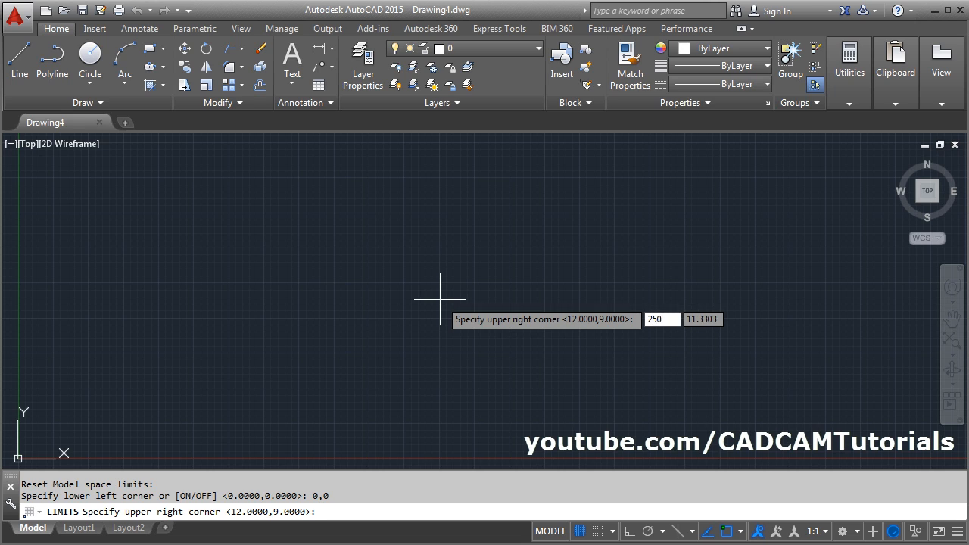
{"action": "key", "text": "Tab"}
{"action": "type", "text": "2"}
{"action": "key", "text": "Return"}
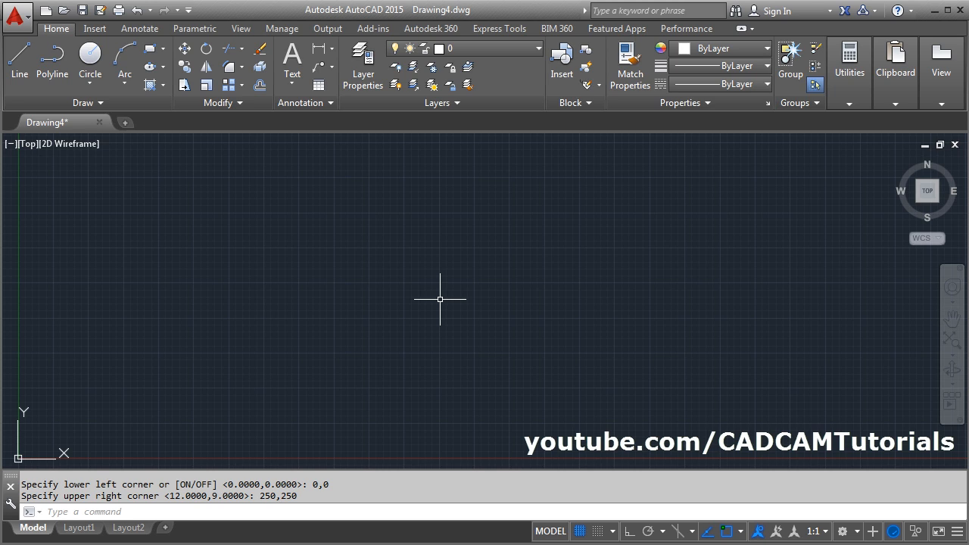
- Zoom with the All option to fit the new drawing limits in the view
{"action": "type", "text": "Z"}
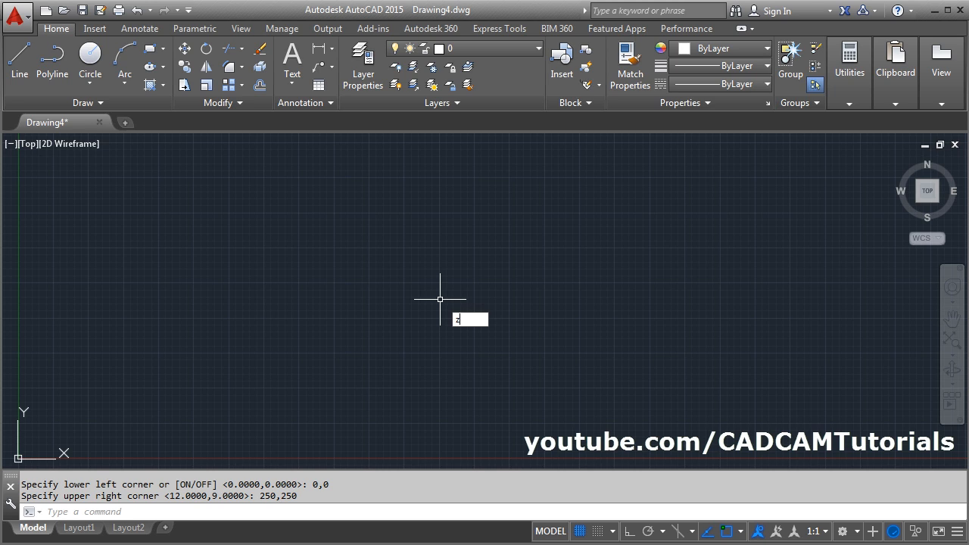
{"action": "key", "text": "Return"}
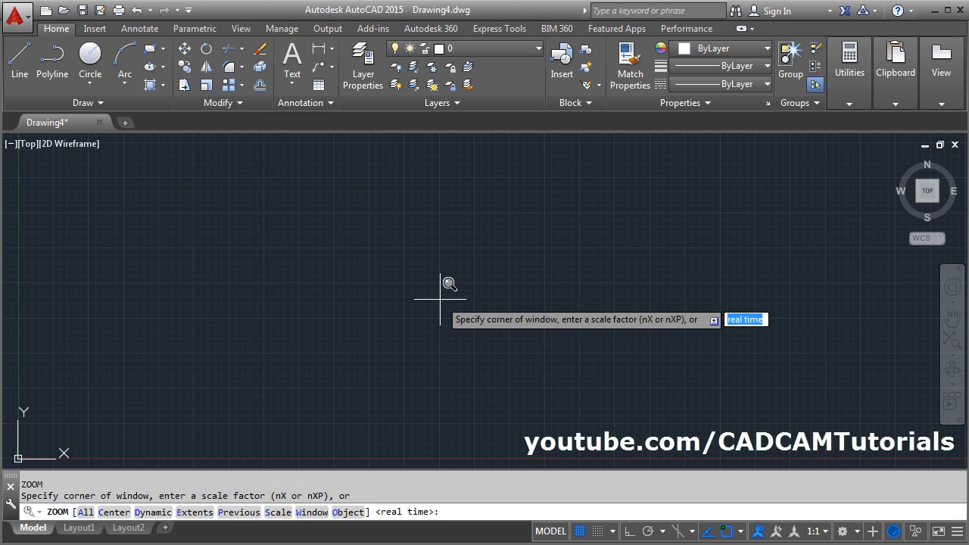
{"action": "type", "text": "a"}
{"action": "key", "text": "Return"}
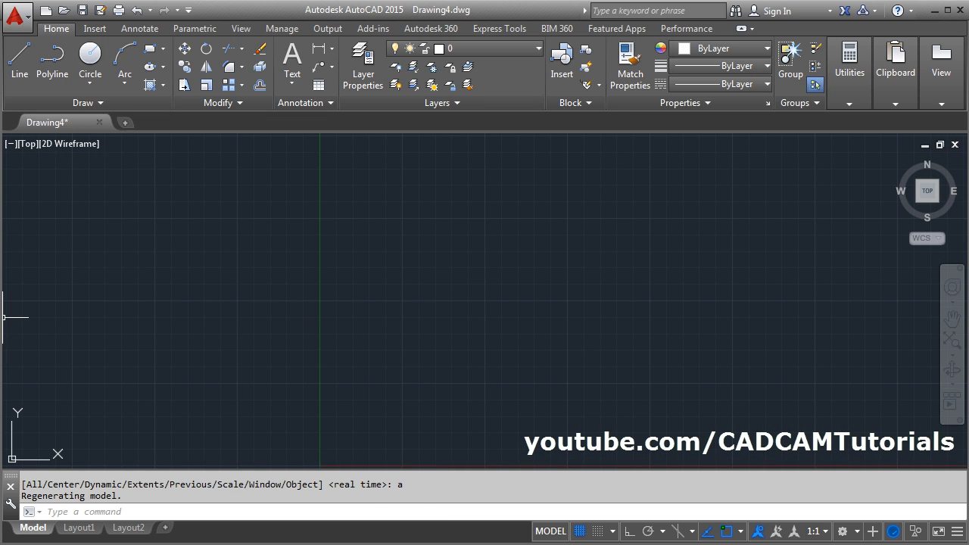
- With Ortho mode turned on, draw a vertical and a horizontal construction line crossing at a point just above and right of the origin
{"action": "key", "text": "alt+Tab"}
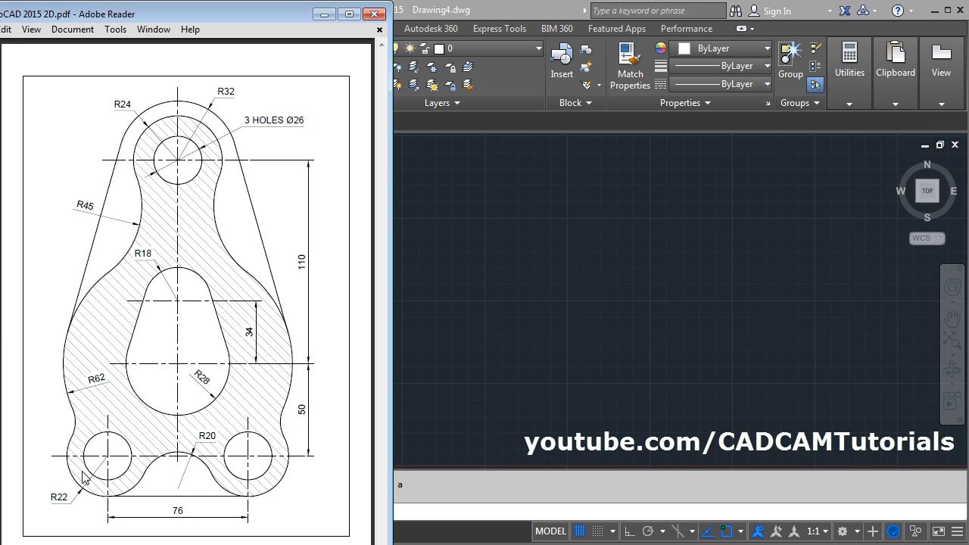
{"action": "left_click", "coordinate": [554, 316]}
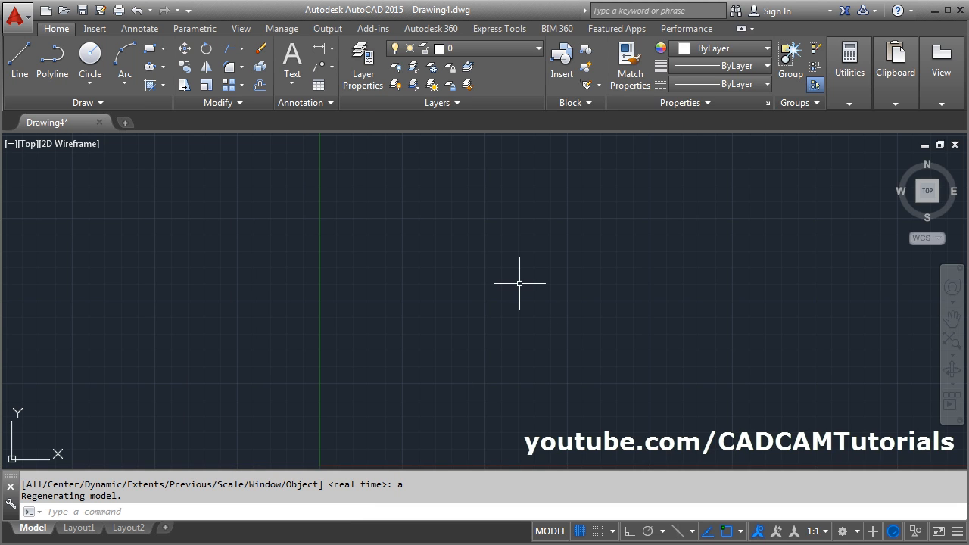
{"action": "left_click", "coordinate": [100, 103]}
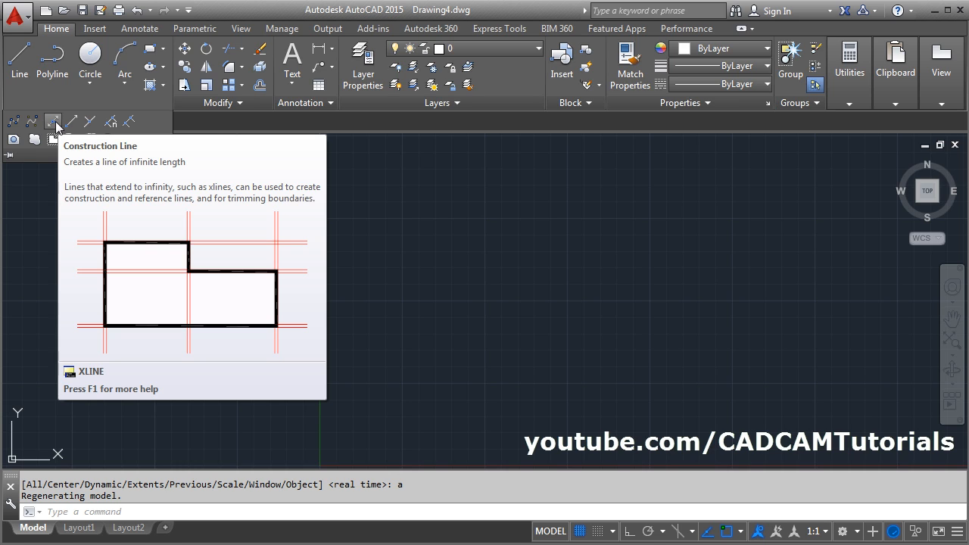
{"action": "left_click", "coordinate": [52, 123]}
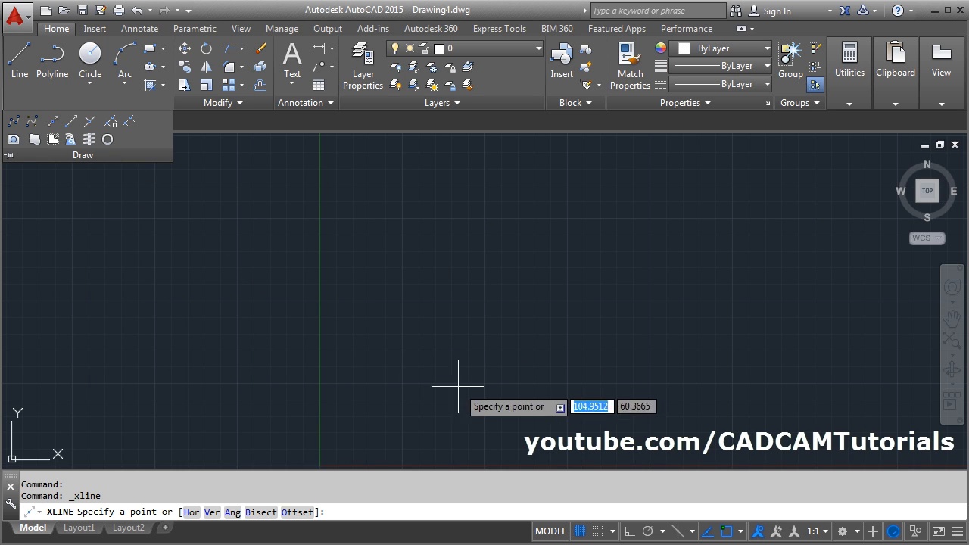
{"action": "left_click", "coordinate": [370, 392]}
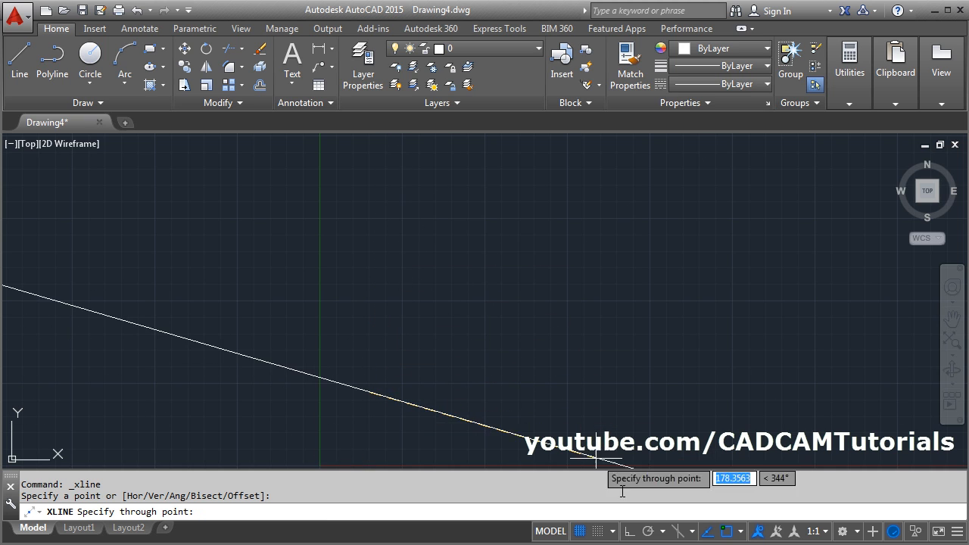
{"action": "left_click", "coordinate": [631, 531]}
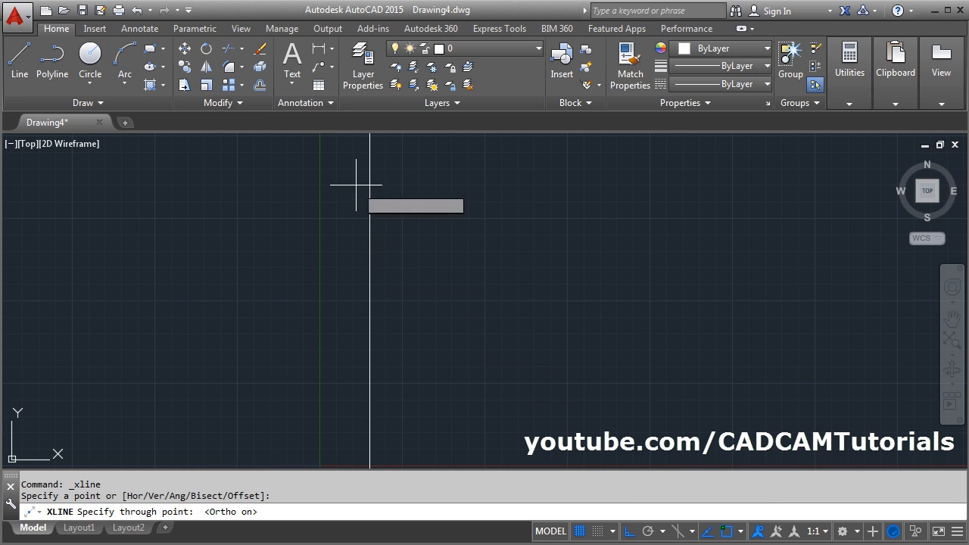
{"action": "left_click", "coordinate": [382, 271]}
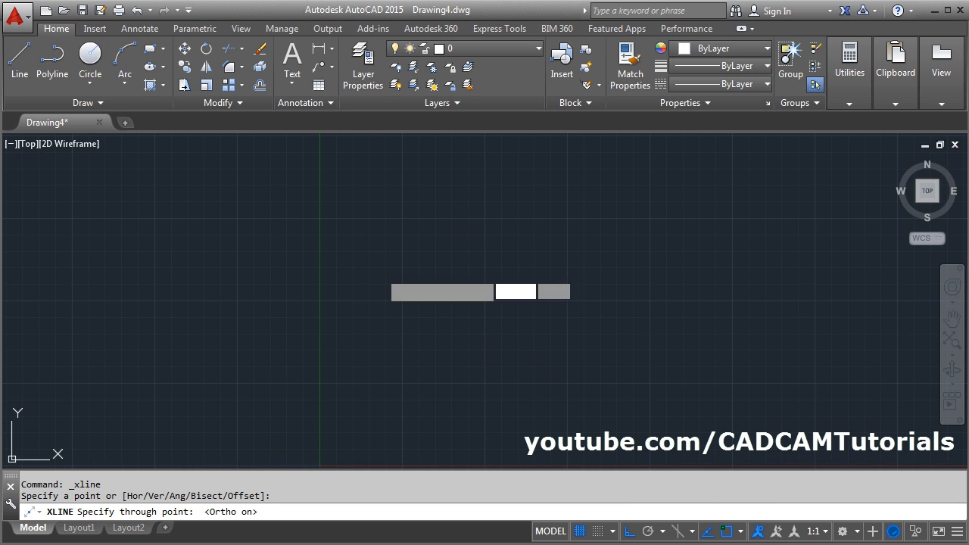
{"action": "left_click", "coordinate": [528, 393]}
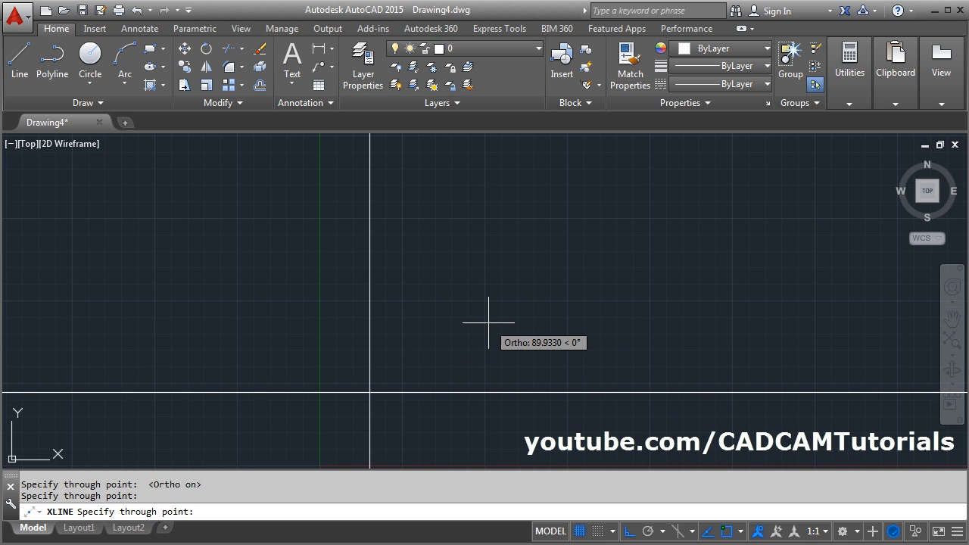
{"action": "key", "text": "Return"}
- Check the hole spacing in the PDF and offset the vertical construction line by 76/2 to both sides
{"action": "key", "text": "alt+Tab"}
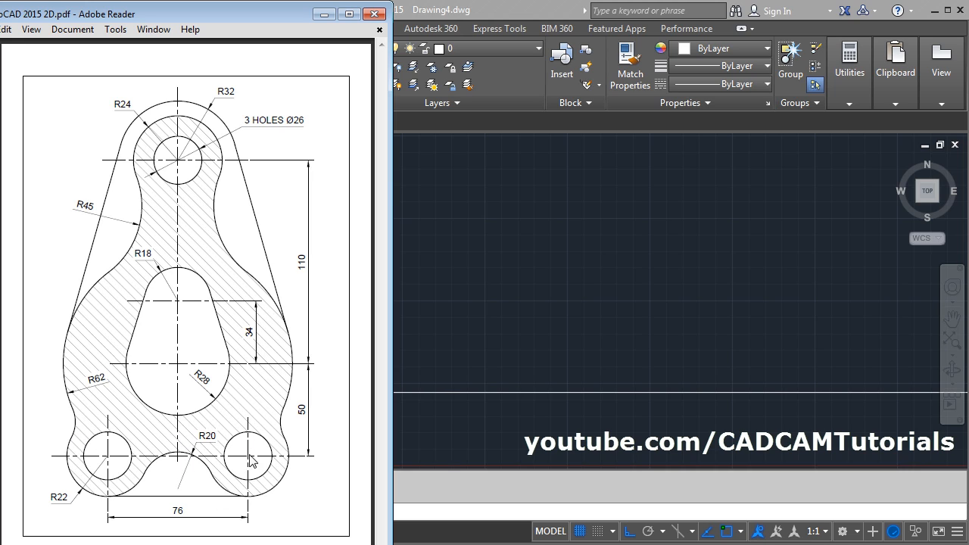
{"action": "left_click", "coordinate": [472, 311]}
{"action": "mouse_move", "coordinate": [449, 317]}
{"action": "middle_mouse_down"}
{"action": "mouse_move", "coordinate": [442, 318]}
{"action": "mouse_move", "coordinate": [525, 307]}
{"action": "middle_mouse_up"}
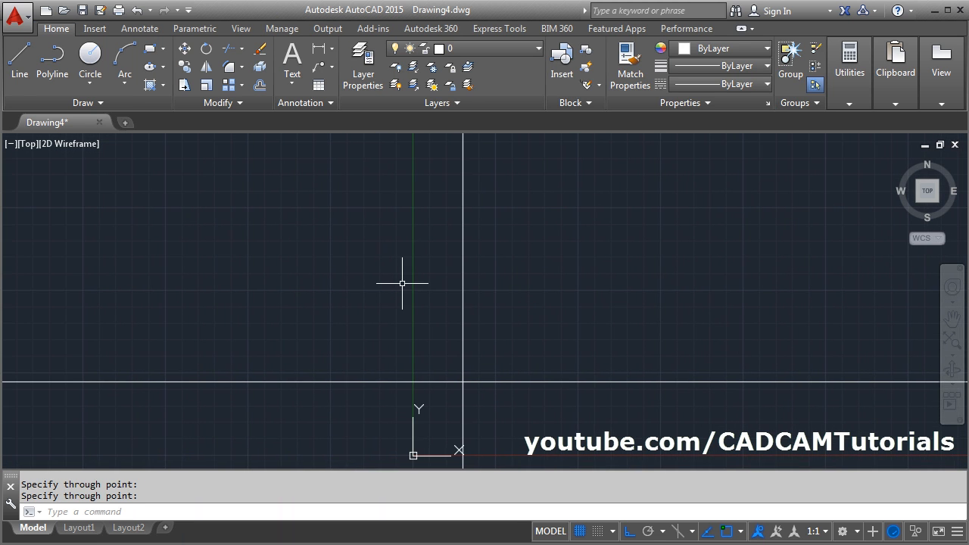
{"action": "left_click", "coordinate": [259, 87]}
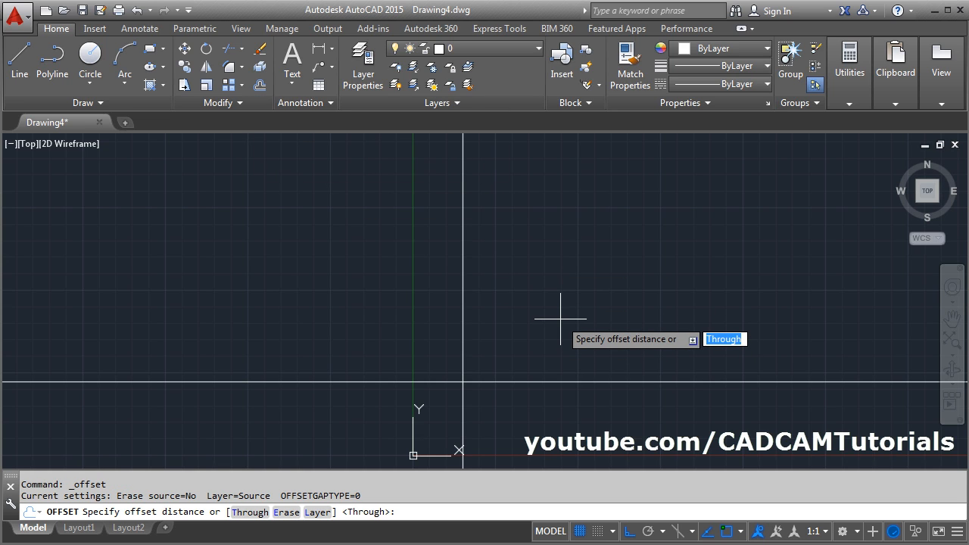
{"action": "type", "text": "7"}
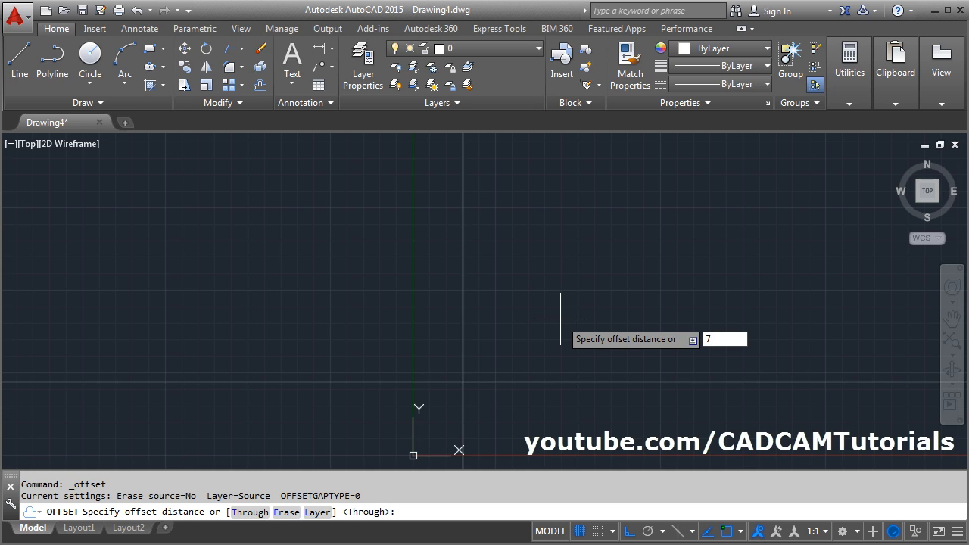
{"action": "type", "text": "6/2"}
{"action": "key", "text": "Return"}
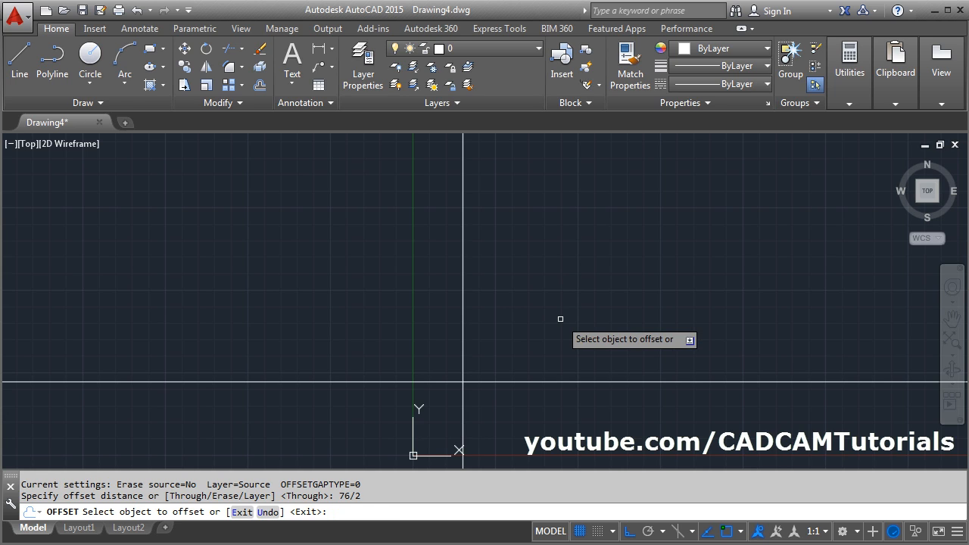
{"action": "left_click", "coordinate": [461, 314]}
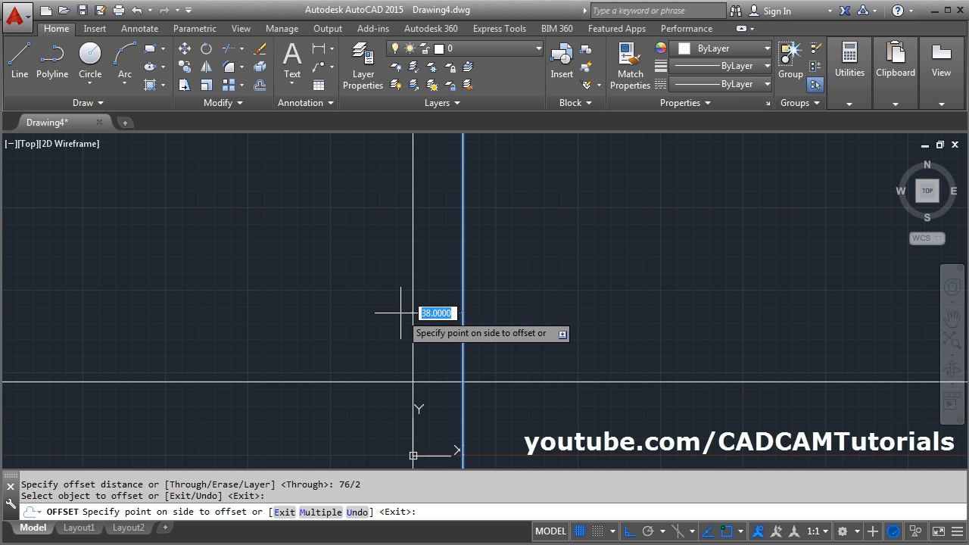
{"action": "left_click", "coordinate": [412, 313]}
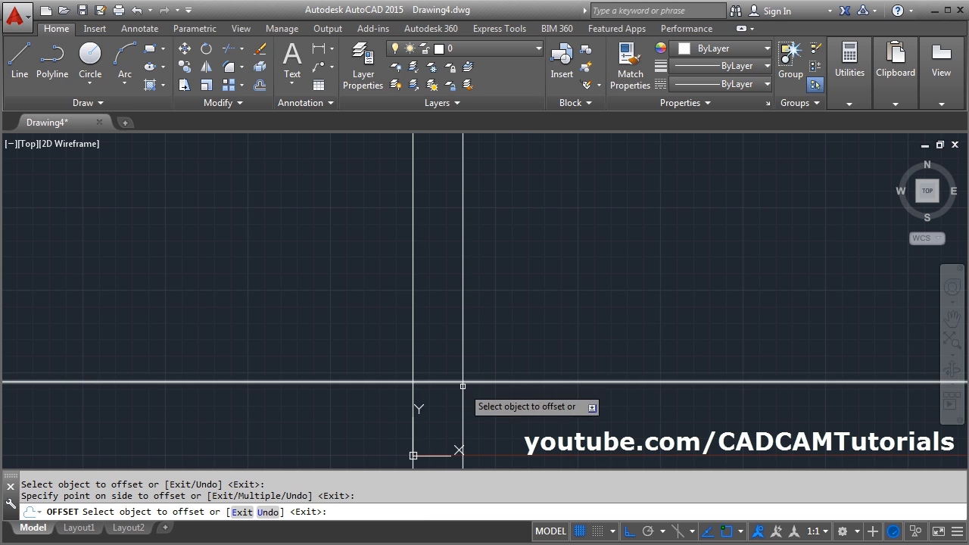
{"action": "left_click", "coordinate": [464, 329]}
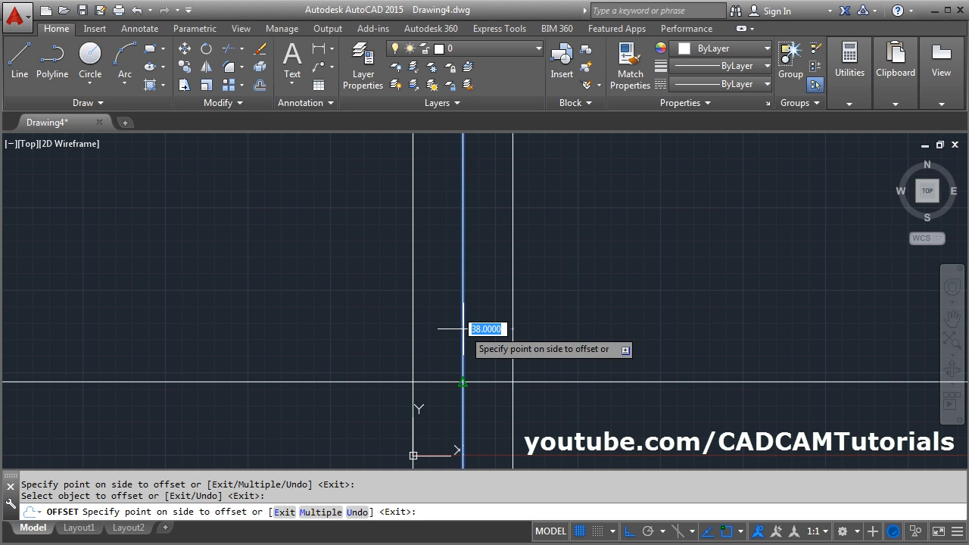
{"action": "left_click", "coordinate": [570, 324]}
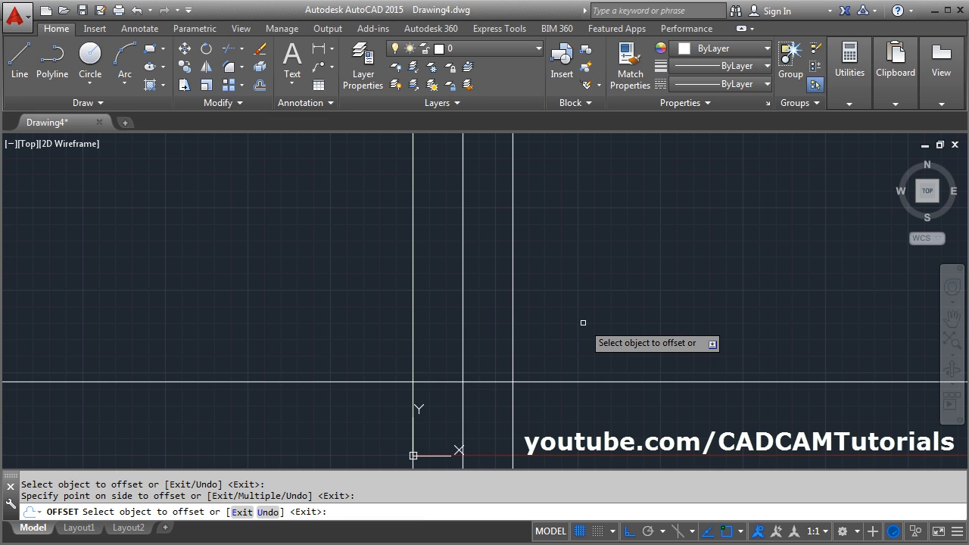
- Check the vertical spacings in the PDF and offset the horizontal construction line upward by 50
{"action": "left_click", "coordinate": [0, 359]}
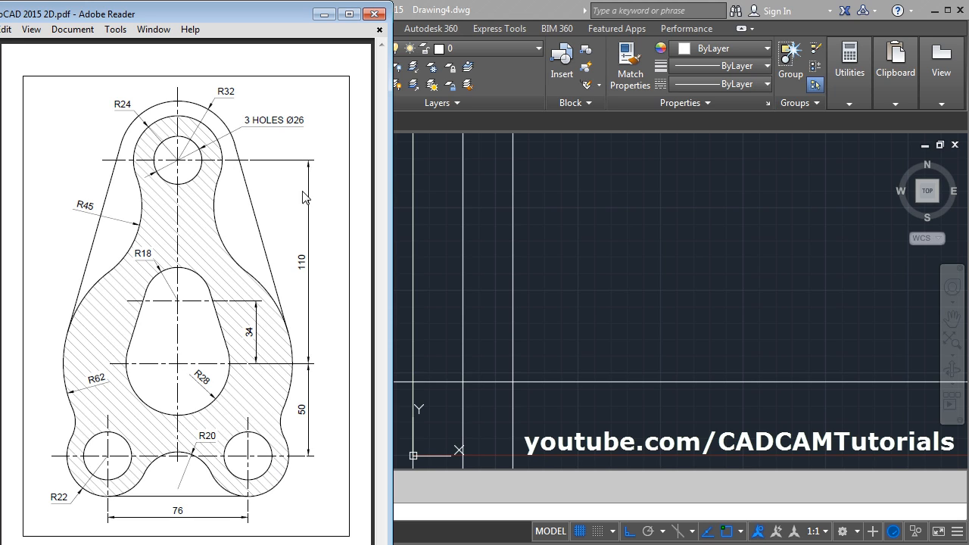
{"action": "left_click", "coordinate": [618, 340]}
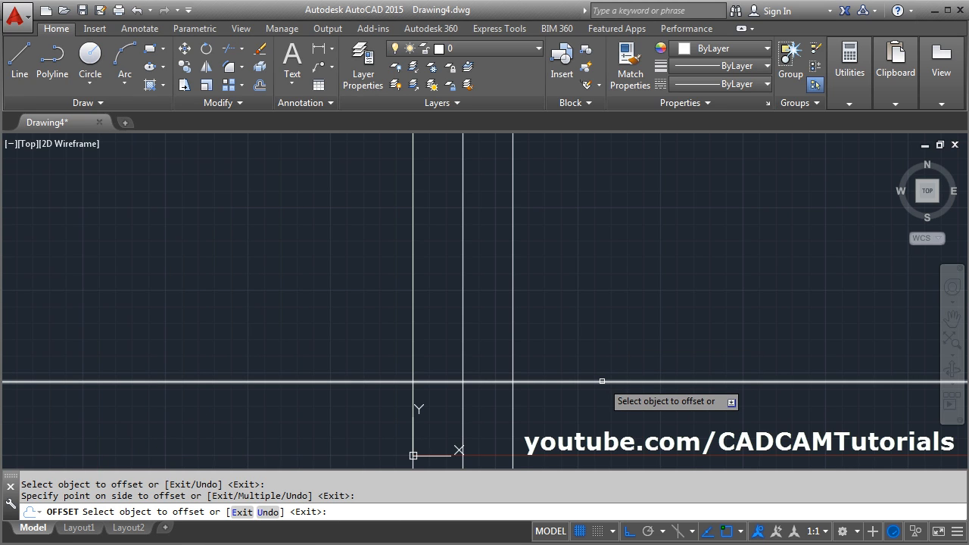
{"action": "left_click", "coordinate": [602, 381]}
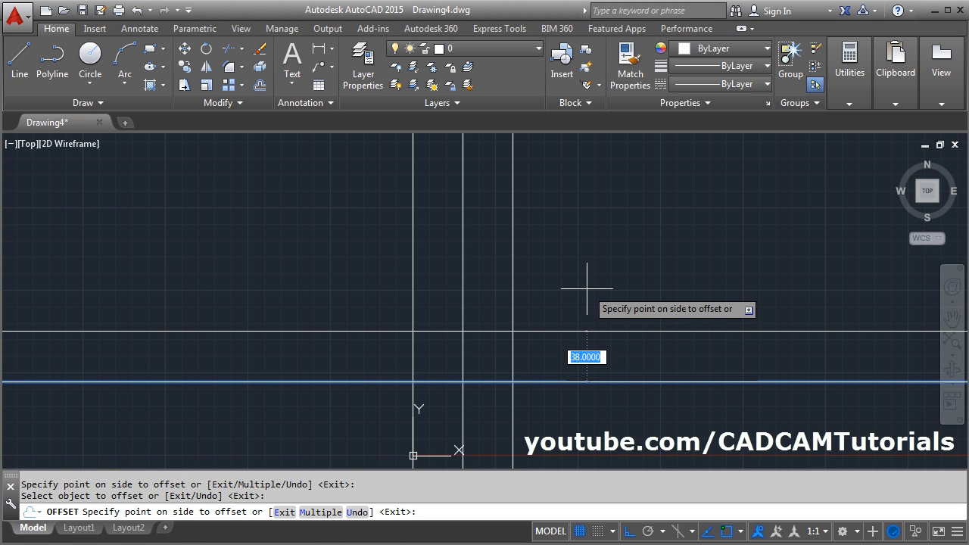
{"action": "type", "text": "5"}
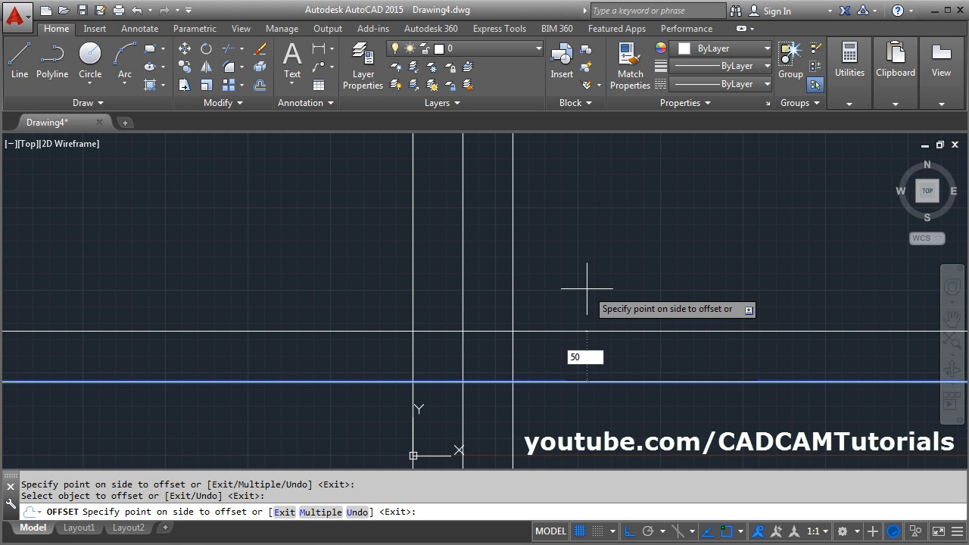
{"action": "type", "text": "0"}
{"action": "key", "text": "Return"}
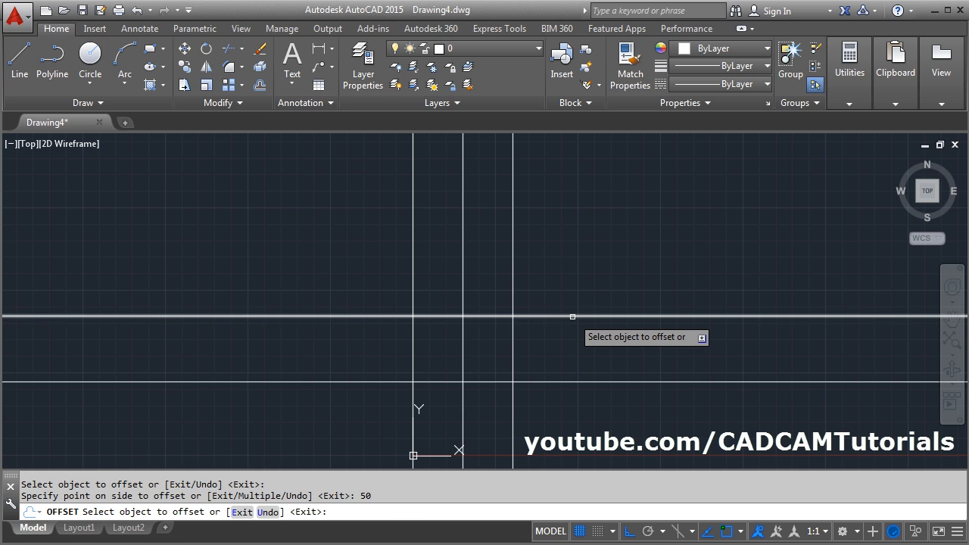
- Offset the upper horizontal construction line upward by 110 for the top hole's centre
{"action": "left_click", "coordinate": [572, 317]}
{"action": "type", "text": "110"}
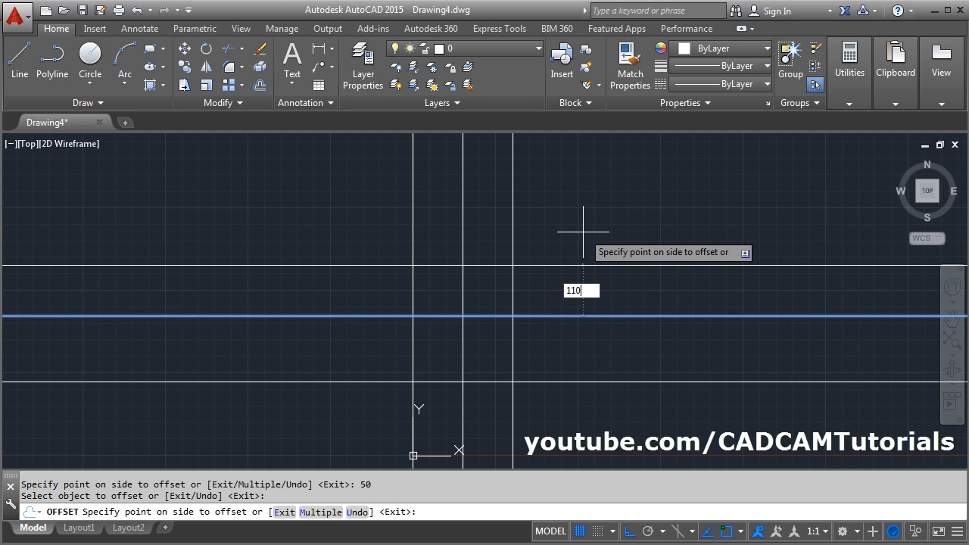
{"action": "key", "text": "Return"}
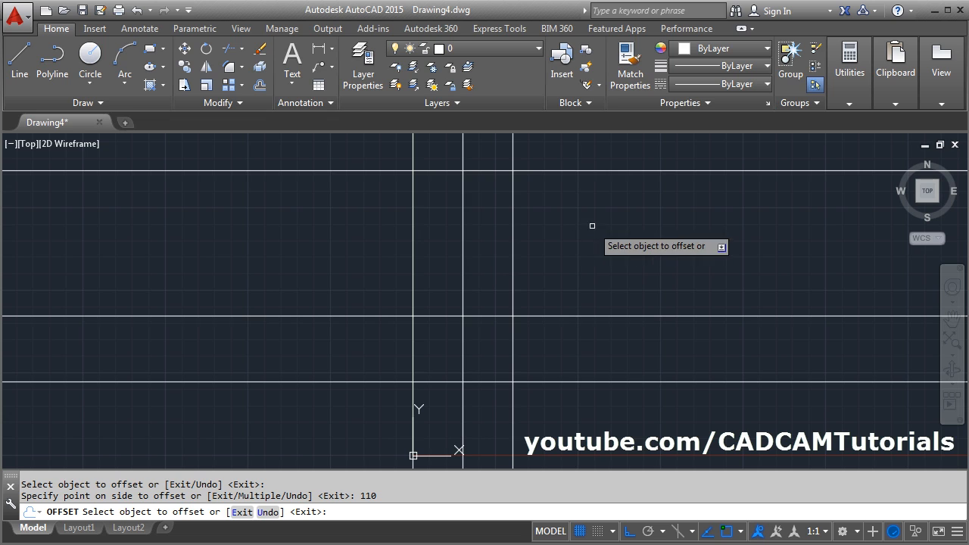
- Check the slot's centre spacing in the PDF and offset the middle horizontal construction line upward by 34
{"action": "key", "text": "alt+Tab"}
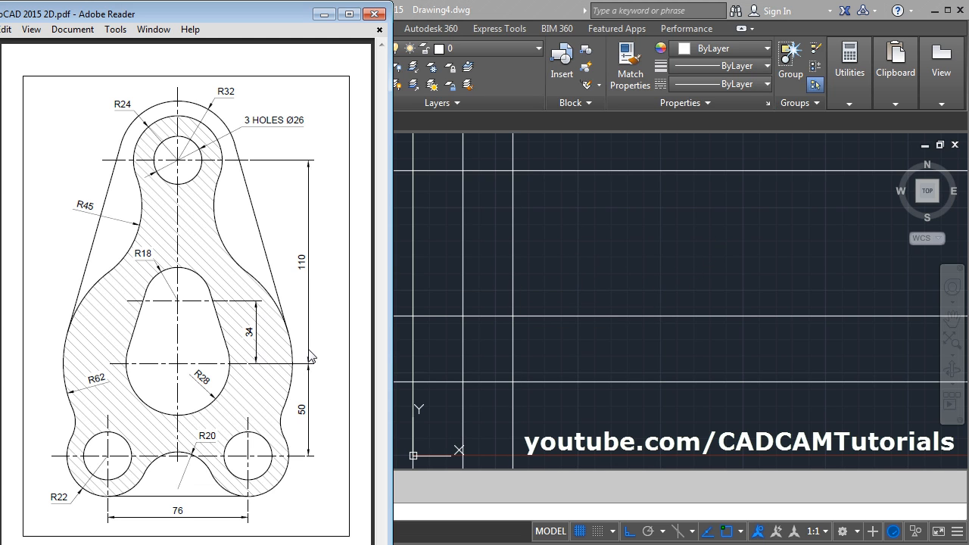
{"action": "key", "text": "alt+Tab"}
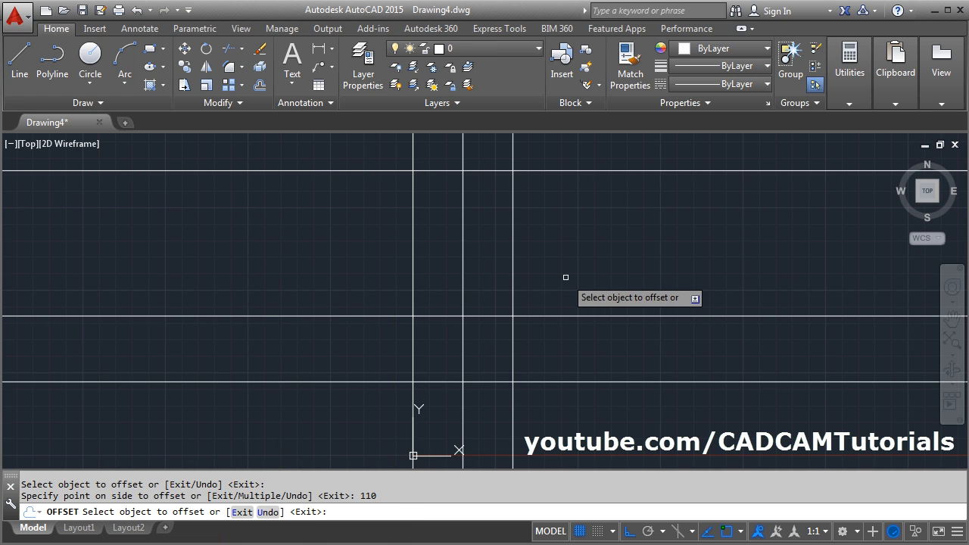
{"action": "left_click", "coordinate": [564, 316]}
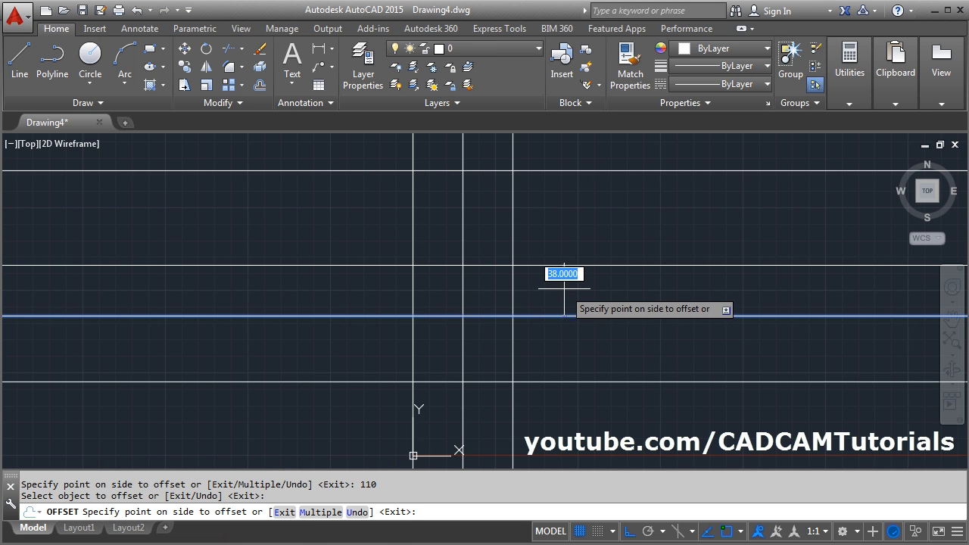
{"action": "type", "text": "34"}
{"action": "key", "text": "Return"}
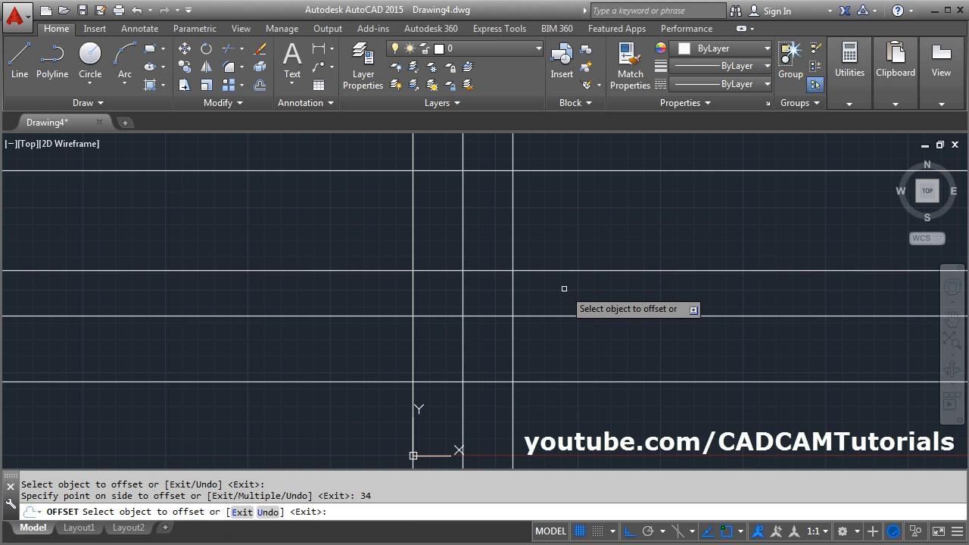
{"action": "key", "text": "Return"}
- Check the hole size in the PDF and draw a 26-diameter circle where the uppermost horizontal line crosses the central vertical line
{"action": "mouse_move", "coordinate": [589, 264]}
{"action": "middle_mouse_down"}
{"action": "mouse_move", "coordinate": [521, 325]}
{"action": "mouse_move", "coordinate": [528, 303]}
{"action": "middle_mouse_up"}
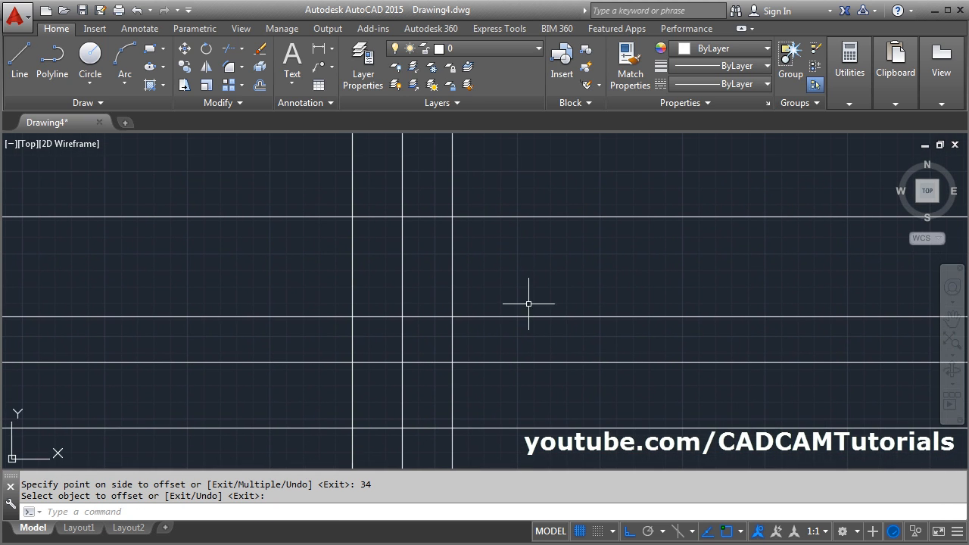
{"action": "middle_click_drag", "start_coordinate": [519, 389], "coordinate": [535, 384]}
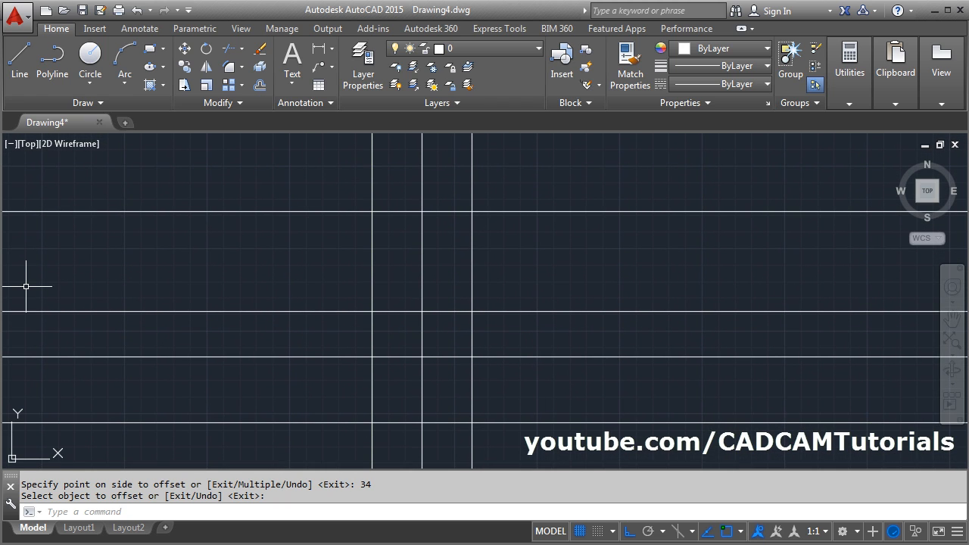
{"action": "key", "text": "alt+Tab"}
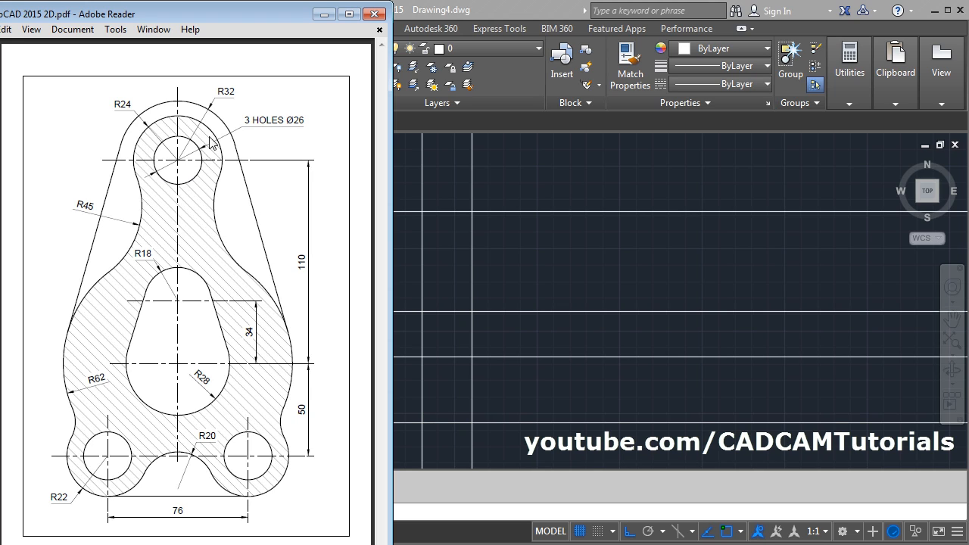
{"action": "left_click", "coordinate": [504, 254]}
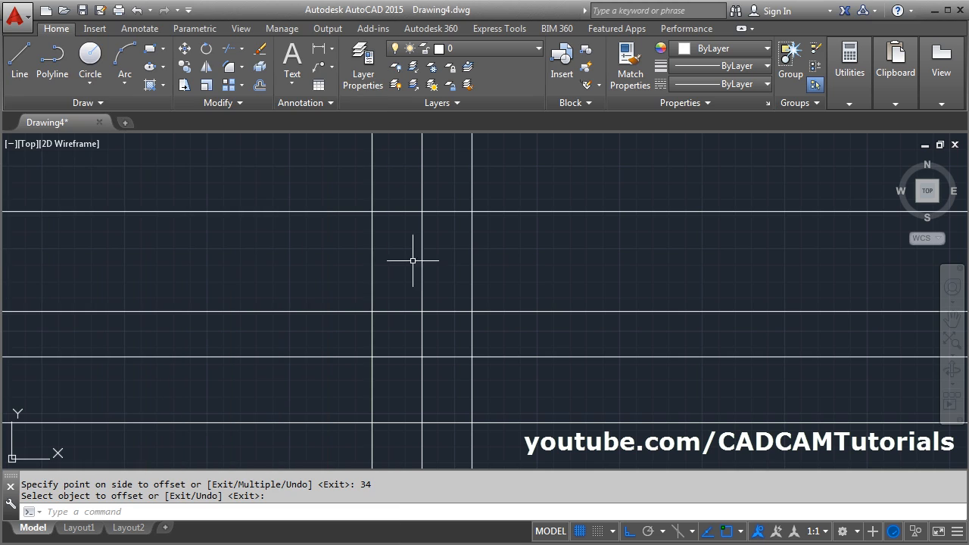
{"action": "left_click", "coordinate": [89, 86]}
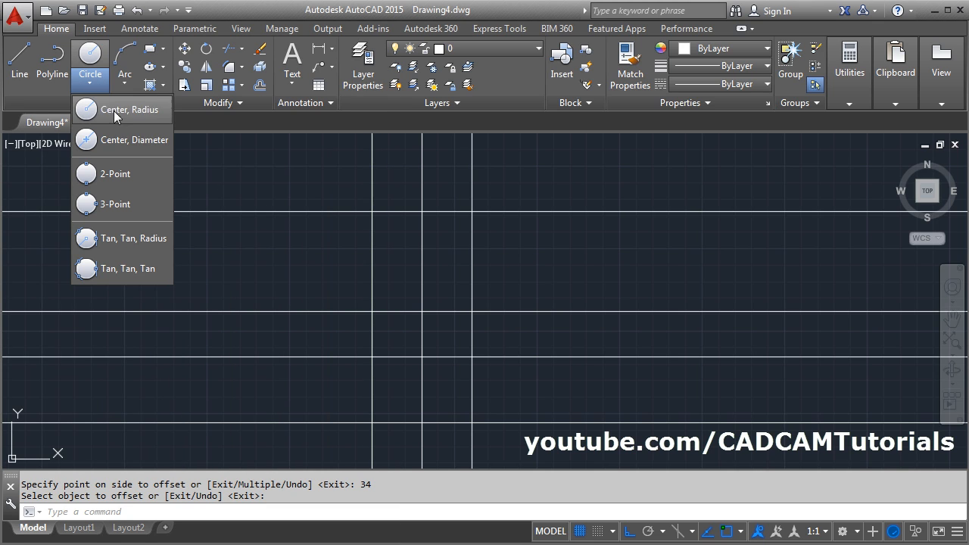
{"action": "left_click", "coordinate": [119, 143]}
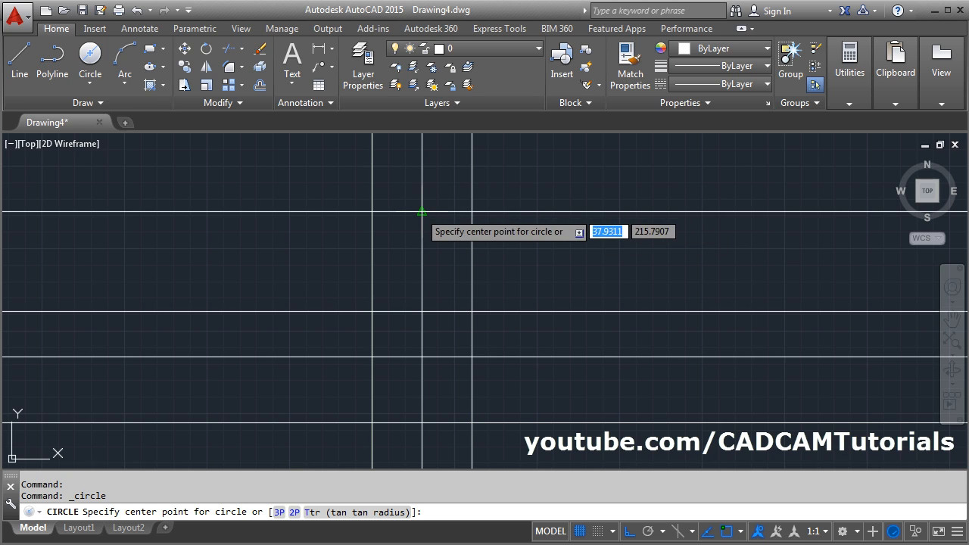
{"action": "left_click", "coordinate": [422, 212]}
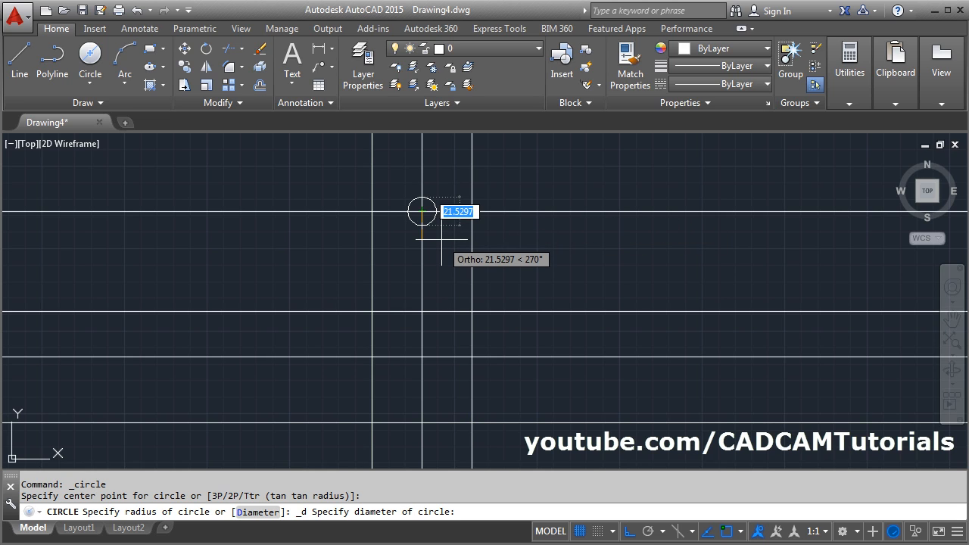
{"action": "type", "text": "26"}
{"action": "key", "text": "Return"}
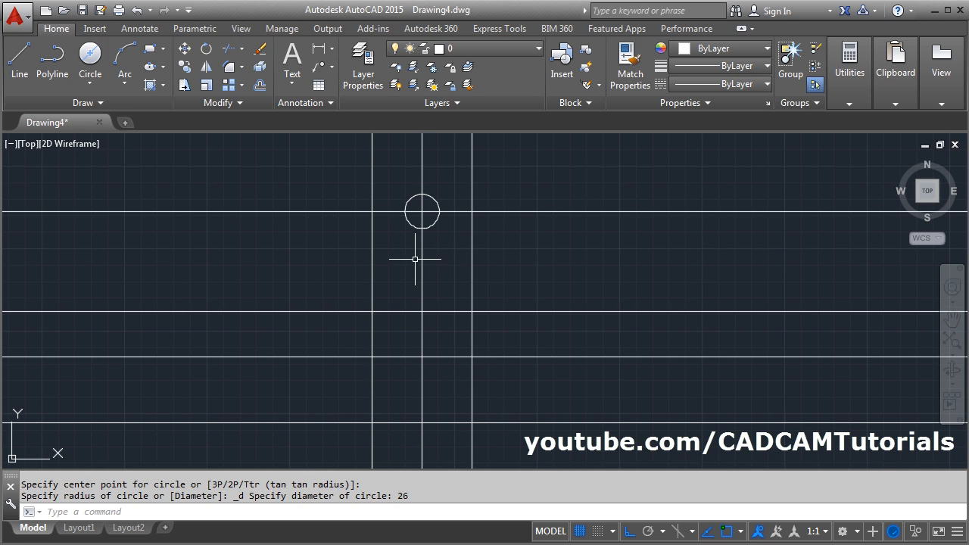
- Copy the top hole from its centre to the two outer intersections on the lowest horizontal line, with Ortho mode turned off
{"action": "left_click", "coordinate": [185, 66]}
{"action": "left_click", "coordinate": [403, 214]}
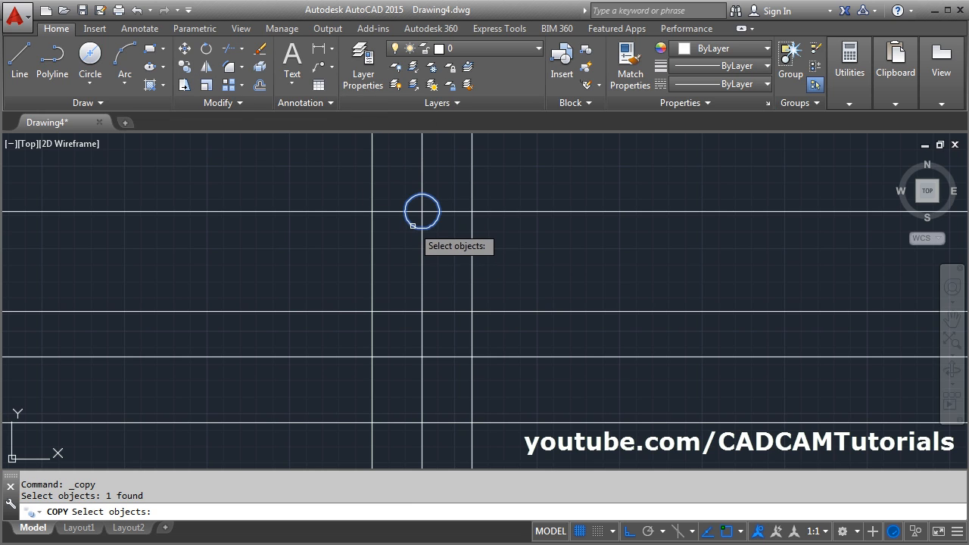
{"action": "key", "text": "Return"}
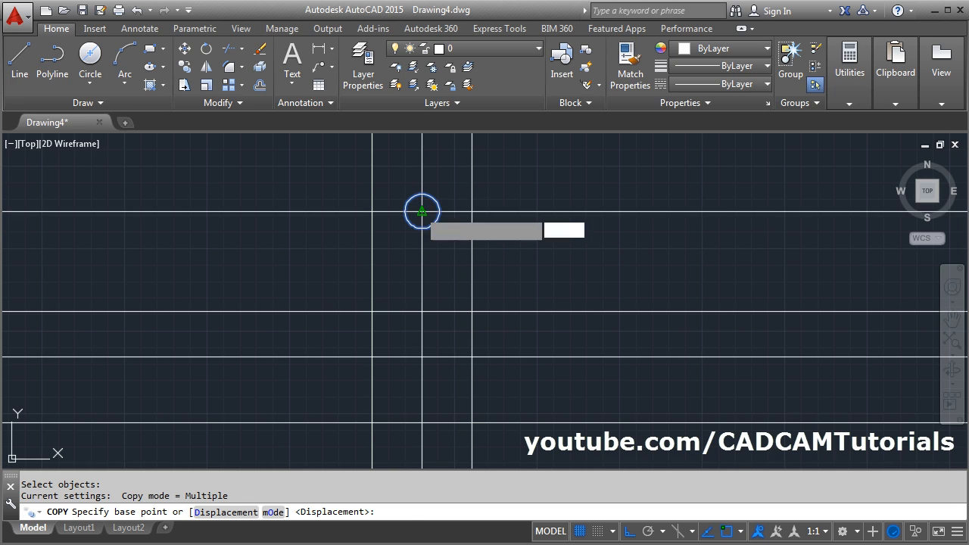
{"action": "left_click", "coordinate": [421, 212]}
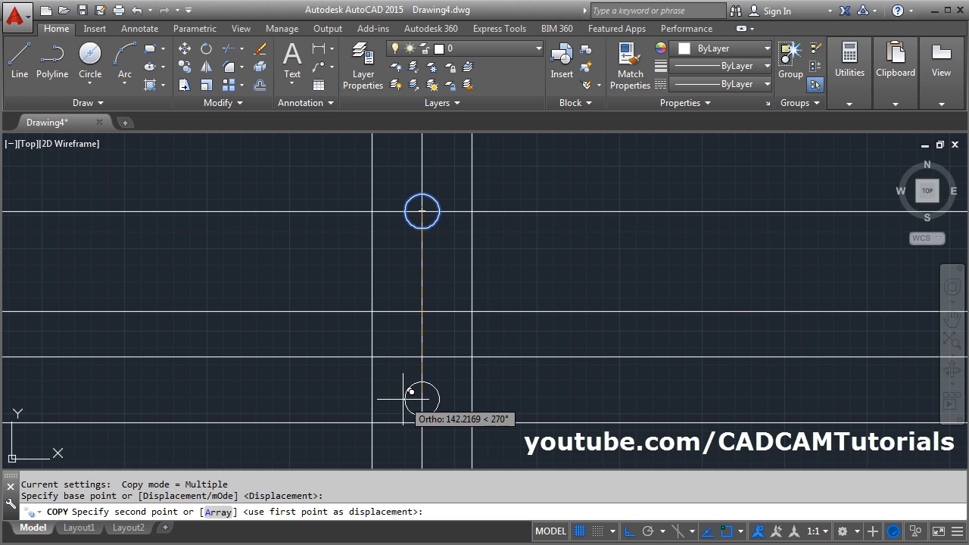
{"action": "left_click", "coordinate": [626, 532]}
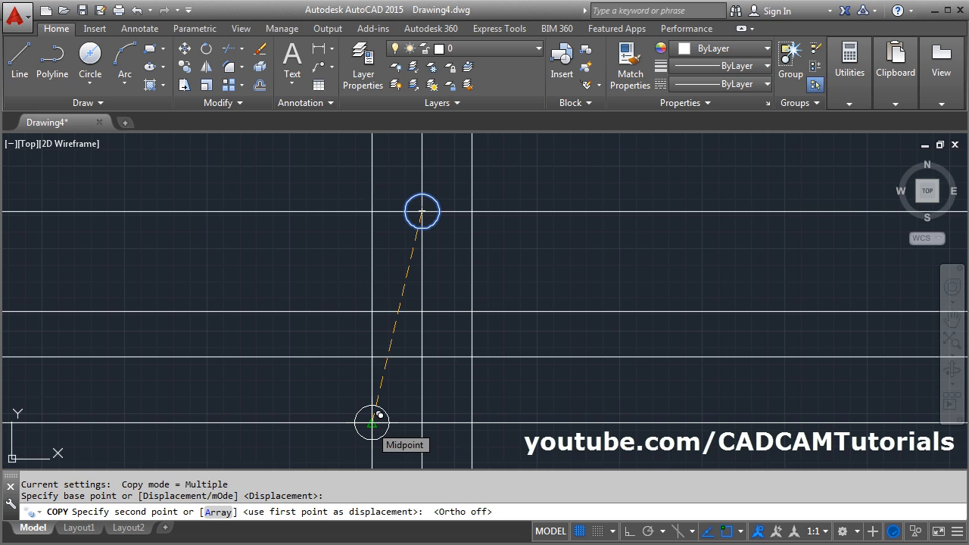
{"action": "left_click", "coordinate": [379, 415]}
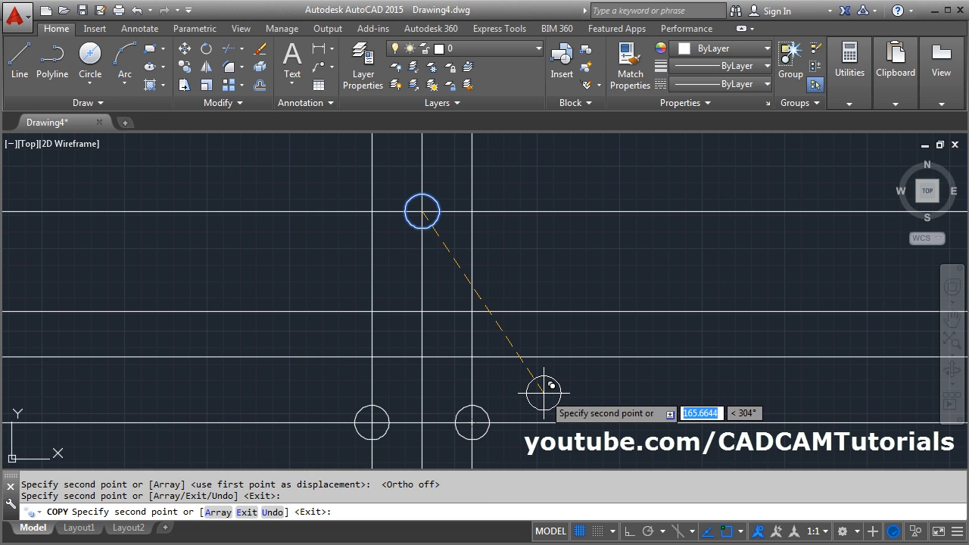
{"action": "key", "text": "Escape"}
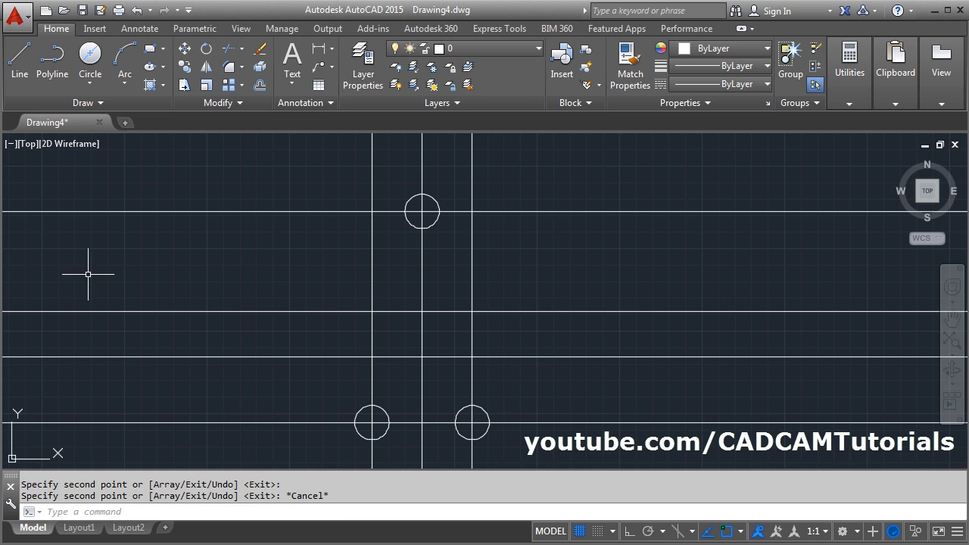
- Check the lower corner radius in the PDF and draw a concentric circle of radius 22 around the lower-left hole
{"action": "key", "text": "alt+Tab"}
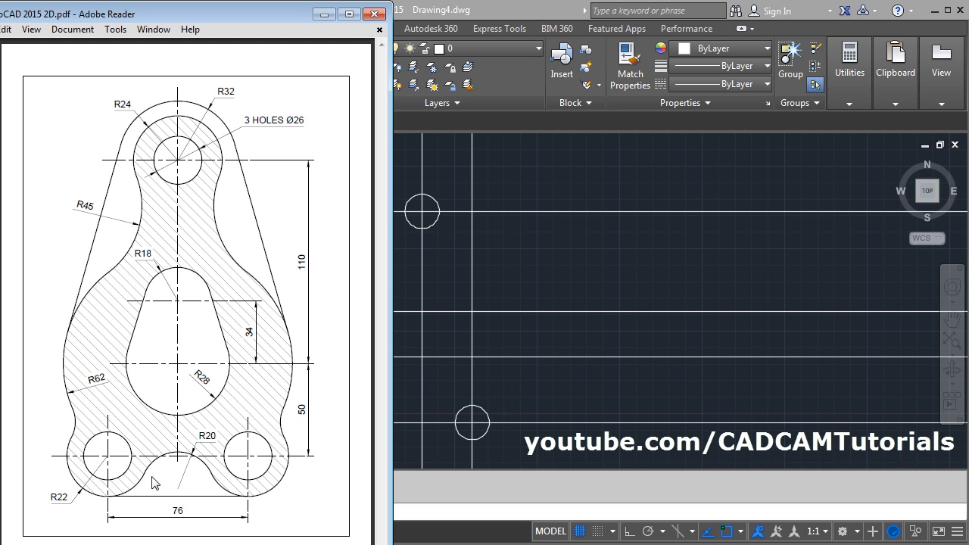
{"action": "left_click", "coordinate": [701, 293]}
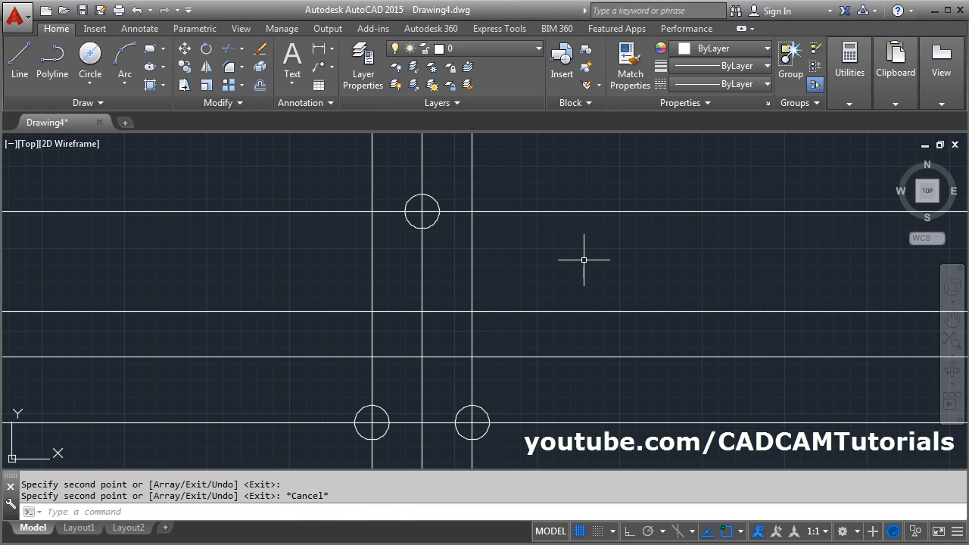
{"action": "left_click", "coordinate": [92, 86]}
{"action": "left_click", "coordinate": [122, 113]}
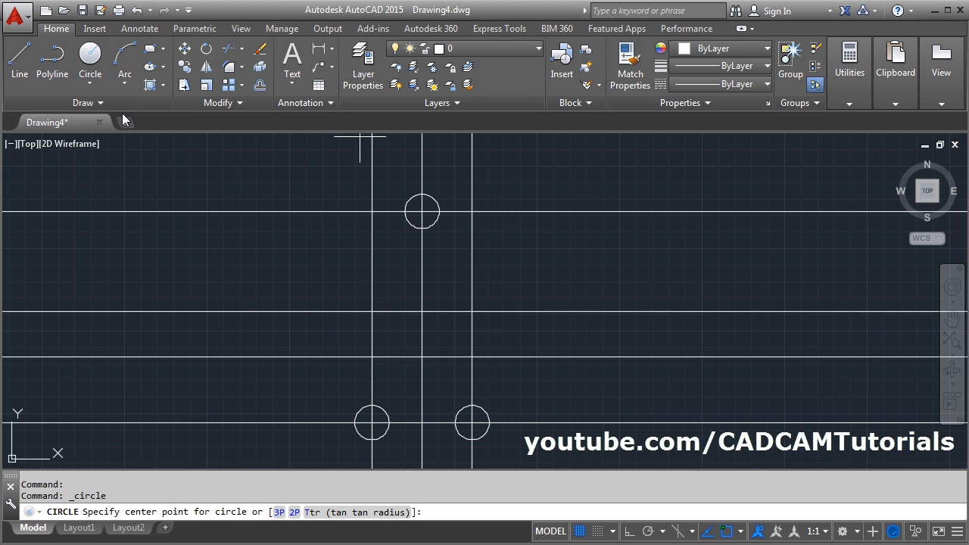
{"action": "left_click", "coordinate": [372, 423]}
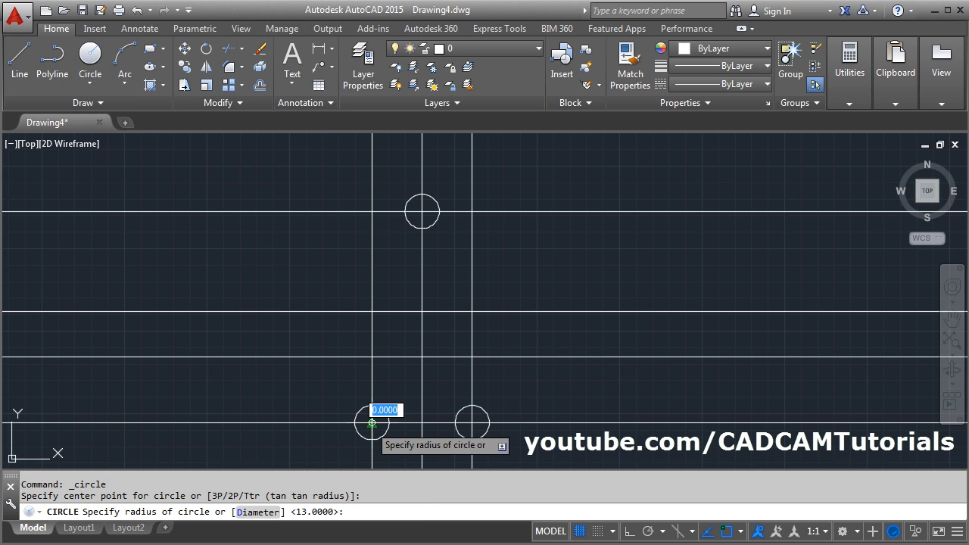
{"action": "type", "text": "22"}
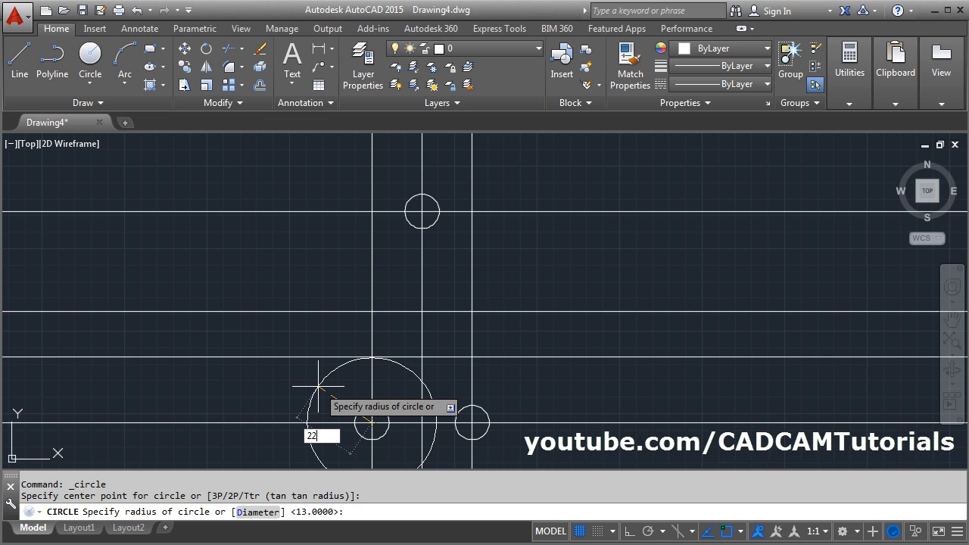
{"action": "key", "text": "Return"}
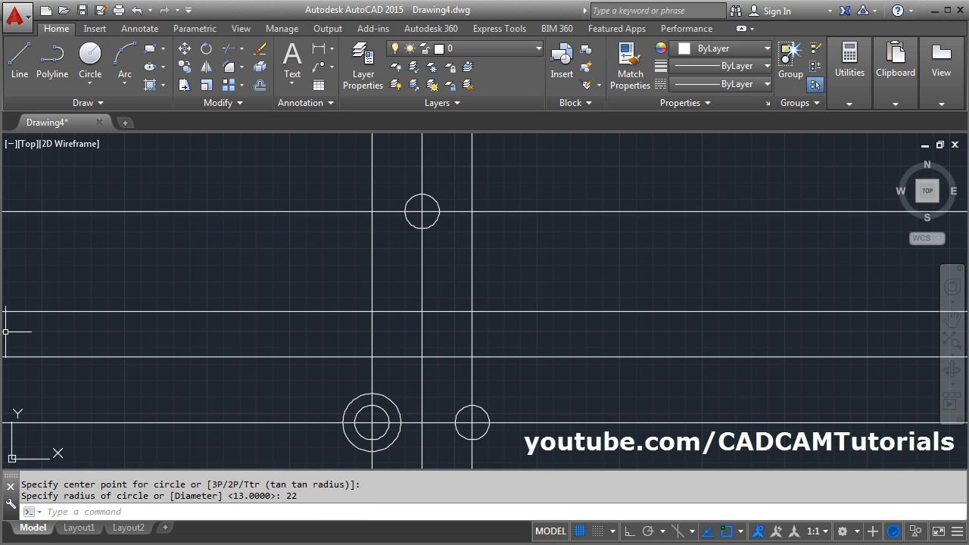
- Check the inner cutout's radii in the PDF and draw a radius 28 circle where the 50-offset line crosses the central vertical line
{"action": "key", "text": "alt+Tab"}
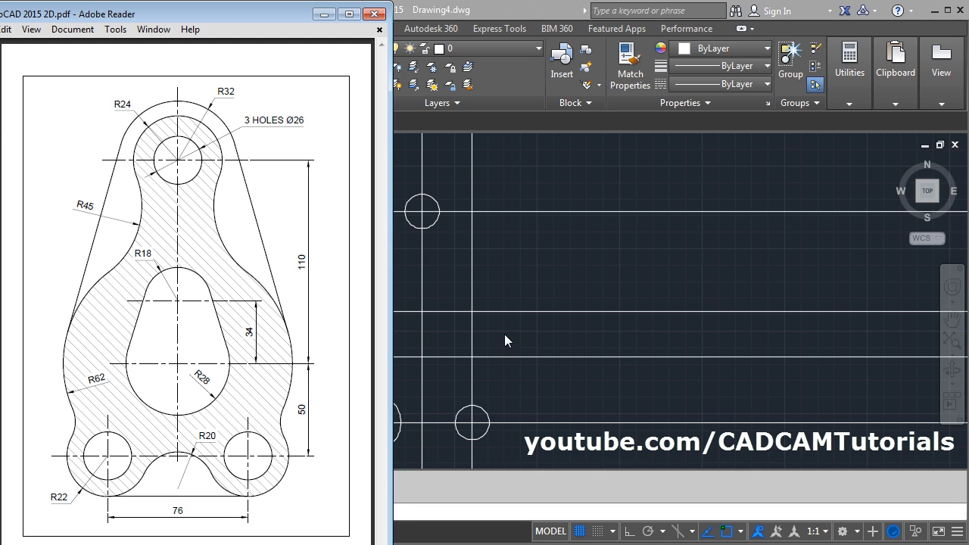
{"action": "key", "text": "alt+Tab"}
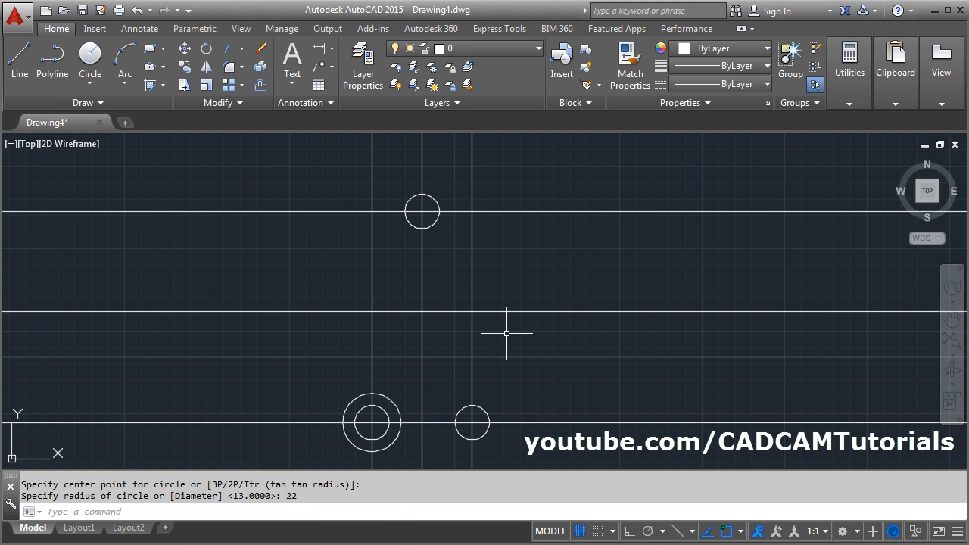
{"action": "left_click", "coordinate": [93, 61]}
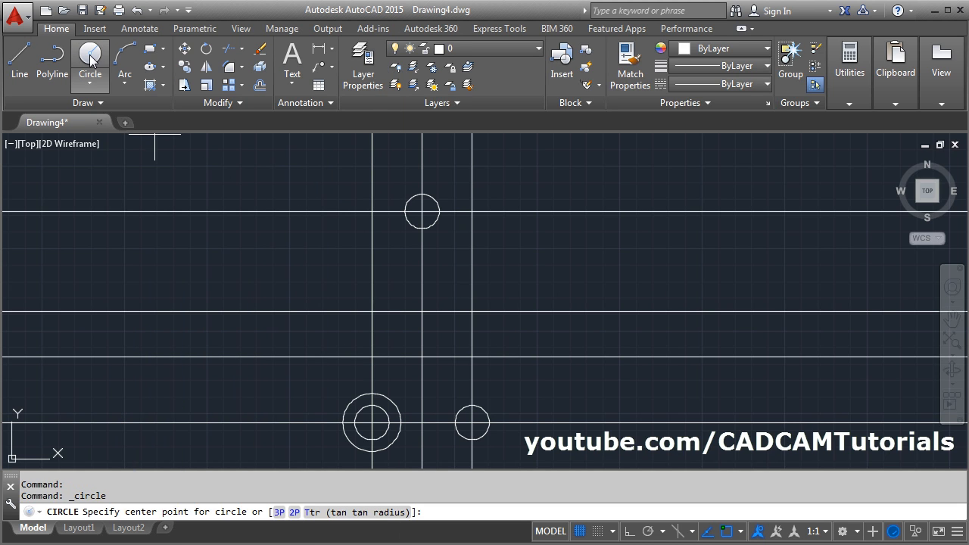
{"action": "left_click", "coordinate": [422, 357]}
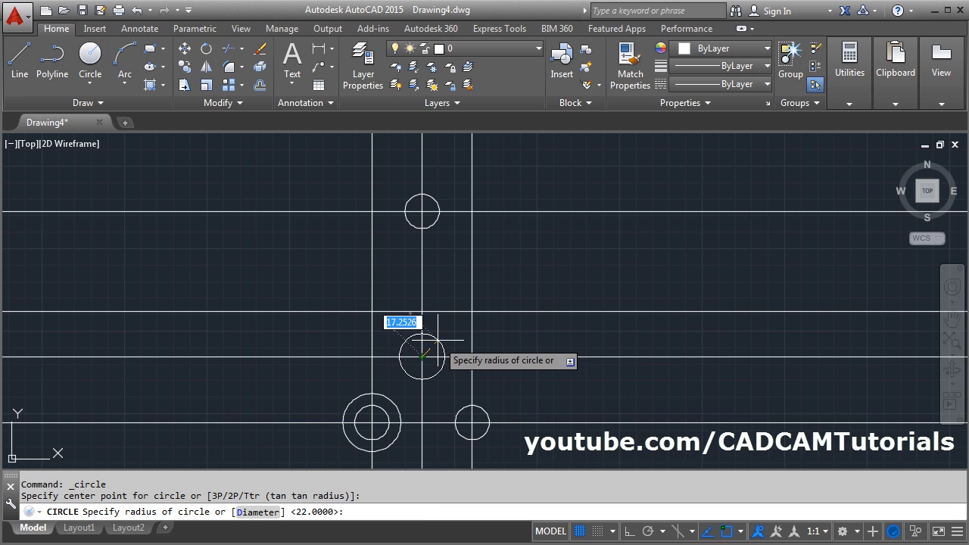
{"action": "type", "text": "2"}
{"action": "key", "text": "Return"}
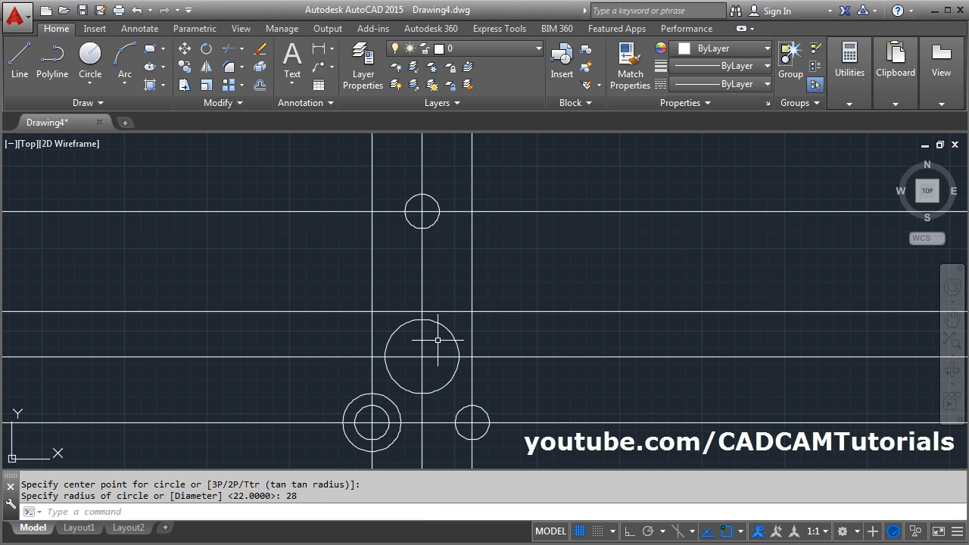
- Draw a radius 18 circle where the 34-offset horizontal line crosses the central vertical line, for the cutout's upper end
{"action": "key", "text": "Return"}
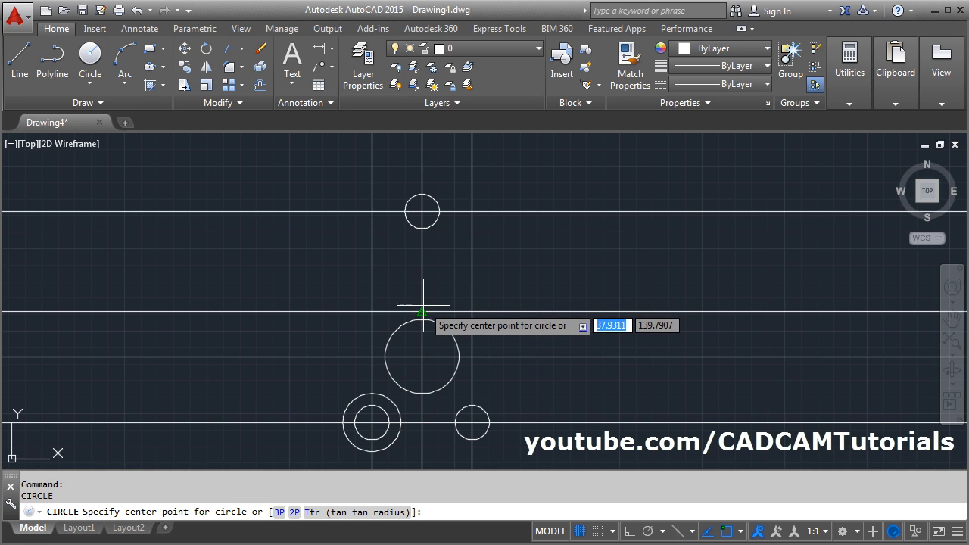
{"action": "left_click", "coordinate": [422, 312]}
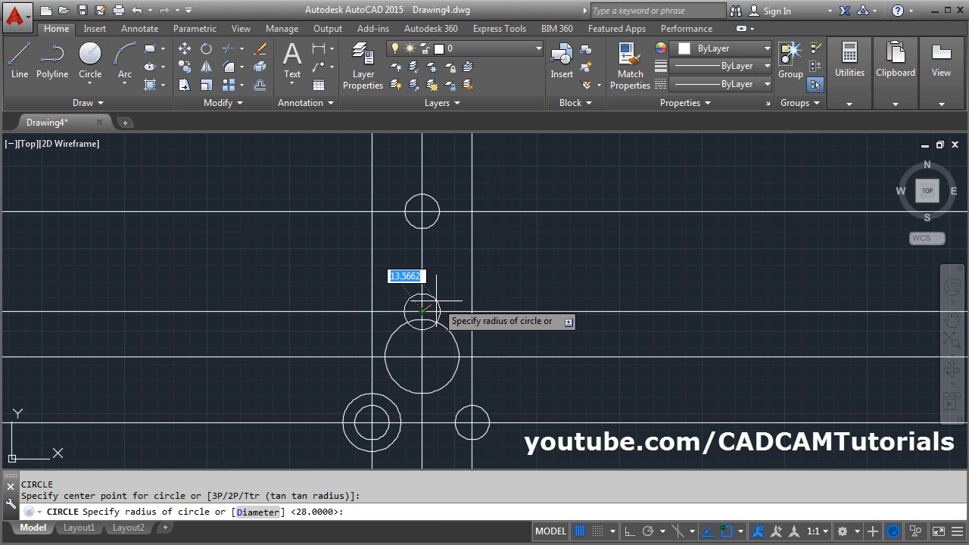
{"action": "type", "text": "18"}
{"action": "key", "text": "Return"}
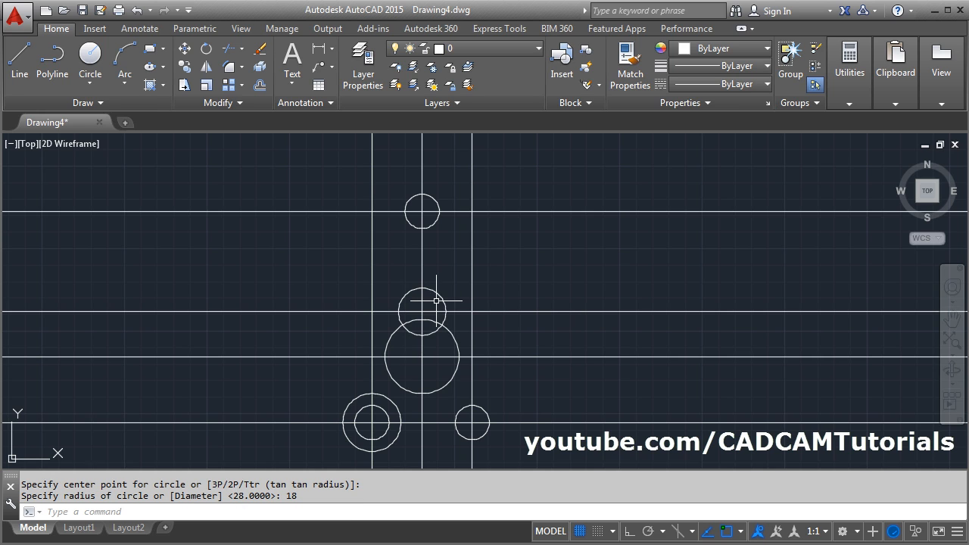
{"action": "scroll", "coordinate": [416, 371], "scroll_direction": "up", "scroll_amount": 2}
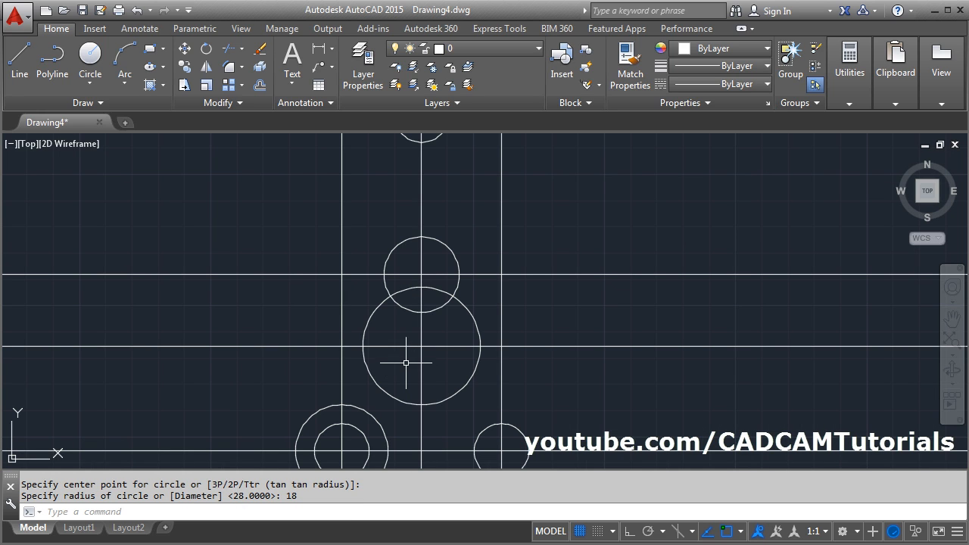
{"action": "scroll", "coordinate": [388, 340], "scroll_direction": "up", "scroll_amount": 2}
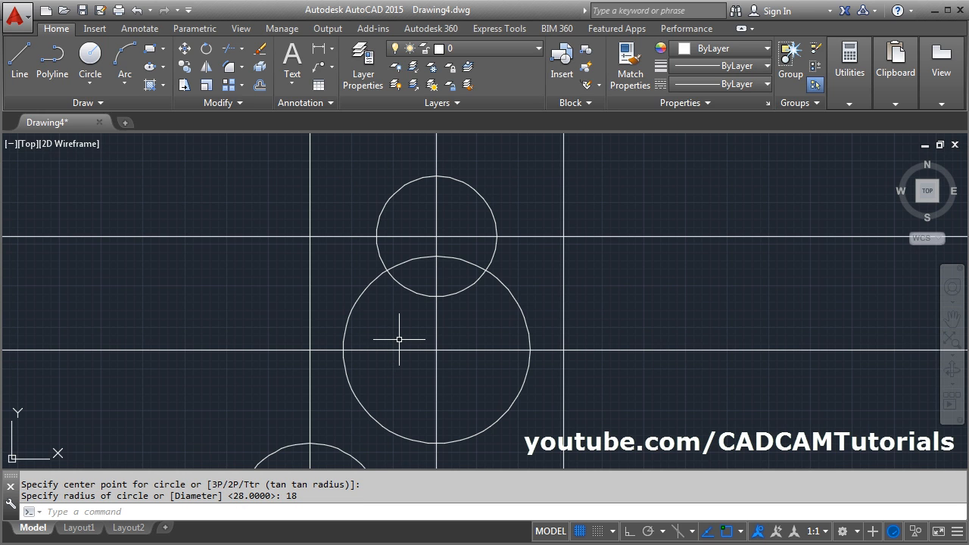
{"action": "scroll", "coordinate": [405, 326], "scroll_direction": "up", "scroll_amount": 2}
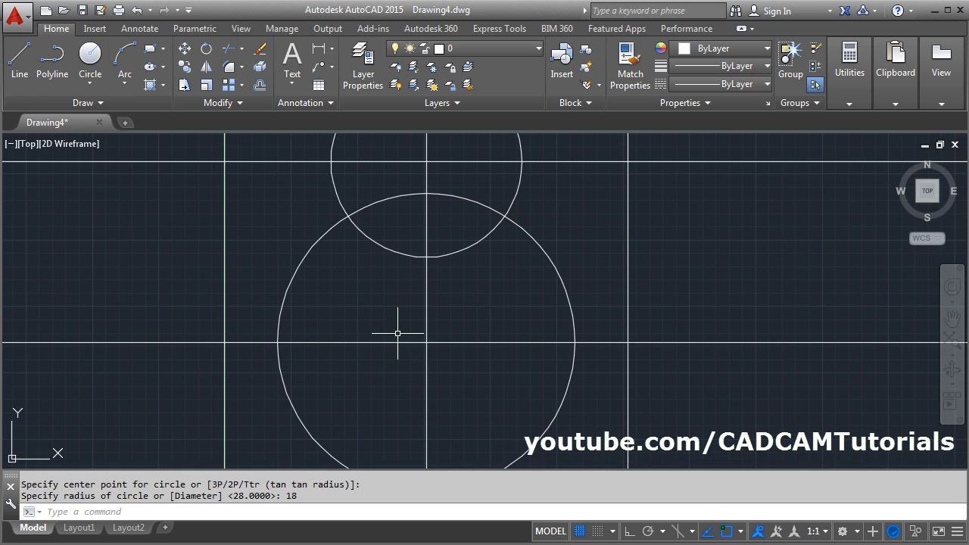
- Toggle Ortho mode and draw a line tangent to the left sides of the radius 18 and radius 28 circles
{"action": "scroll", "coordinate": [397, 330], "scroll_direction": "down", "scroll_amount": 2}
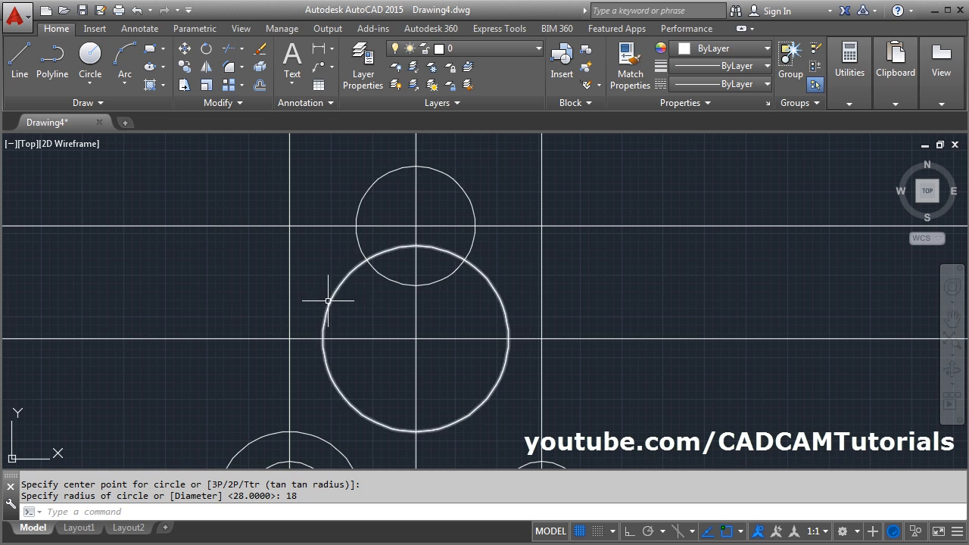
{"action": "left_click", "coordinate": [21, 73]}
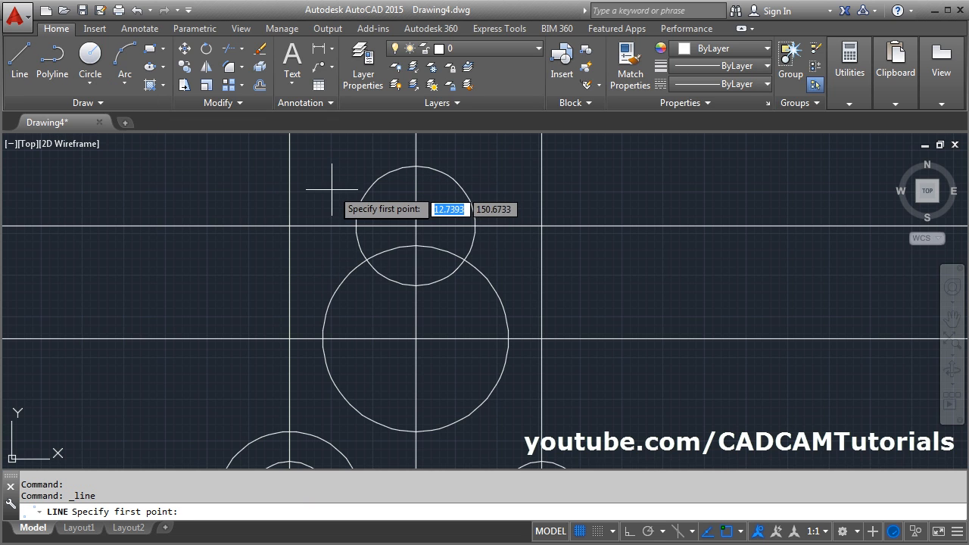
{"action": "key", "text": "F8"}
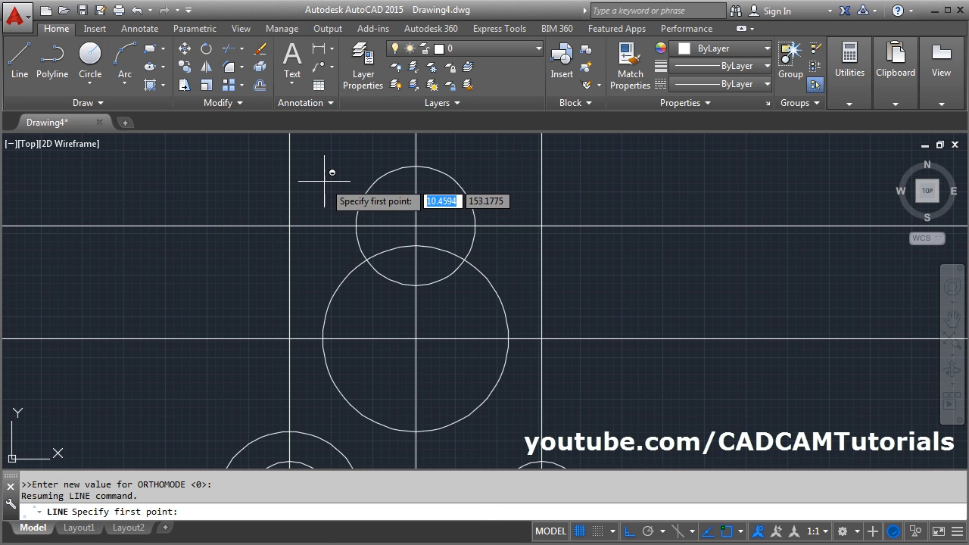
{"action": "right_click", "coordinate": [325, 182], "text": "shift"}
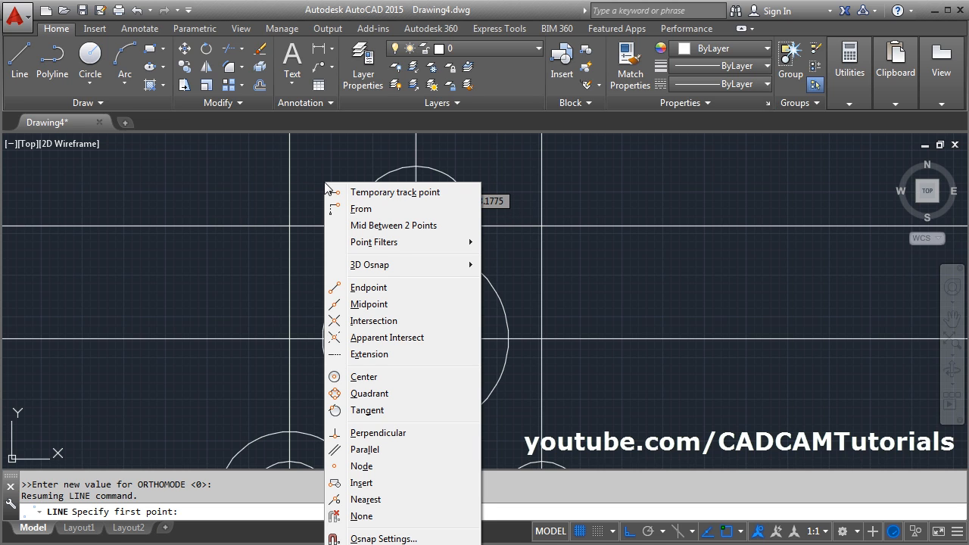
{"action": "left_click", "coordinate": [367, 411]}
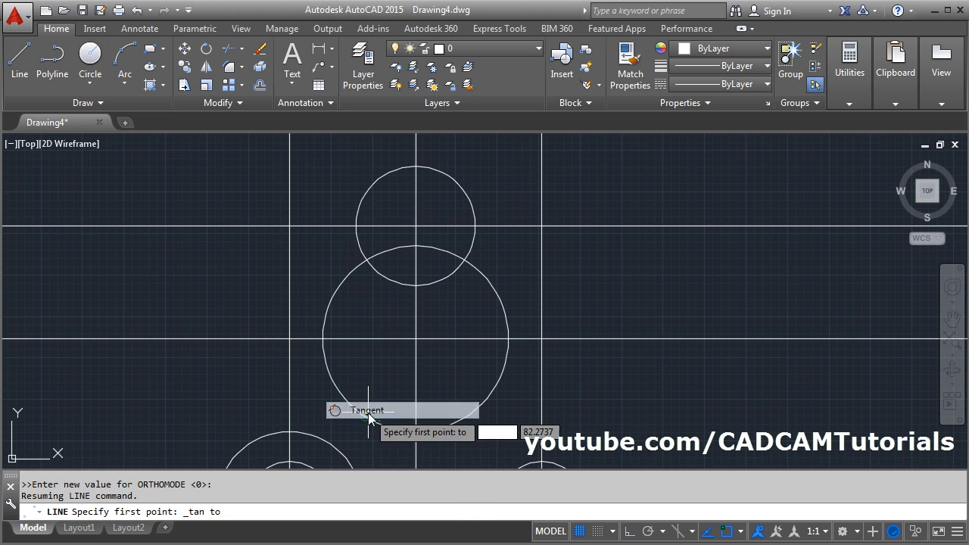
{"action": "left_click", "coordinate": [360, 205]}
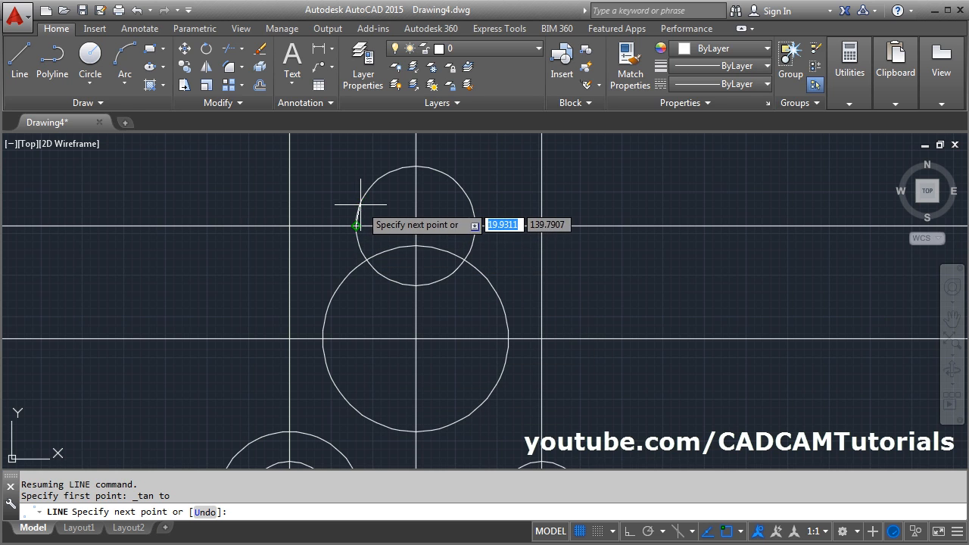
{"action": "right_click", "coordinate": [315, 281], "text": "shift"}
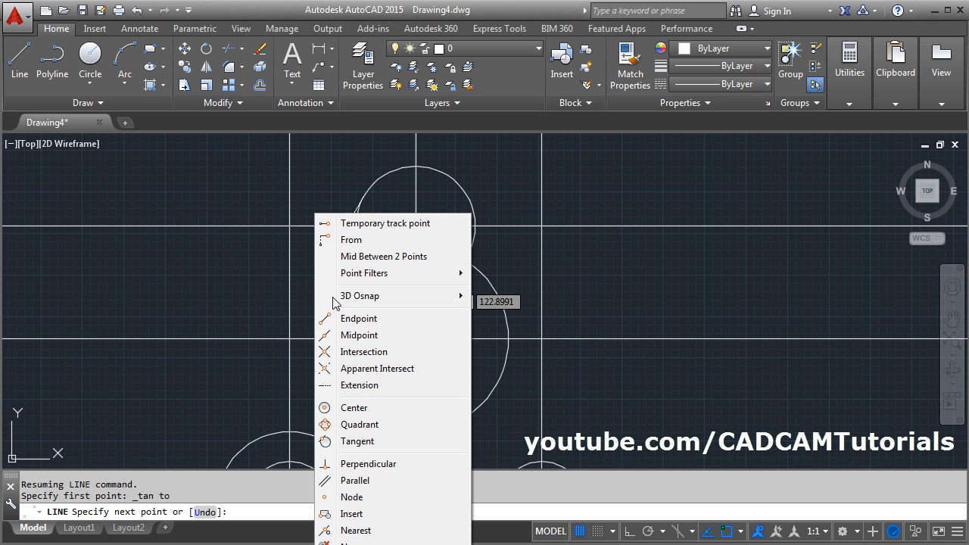
{"action": "left_click", "coordinate": [355, 442]}
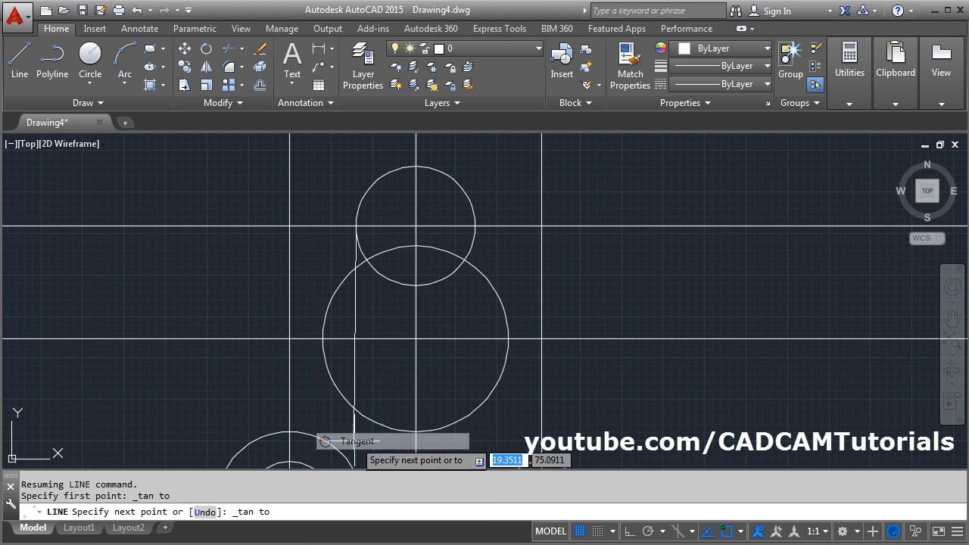
{"action": "left_click", "coordinate": [371, 310]}
{"action": "key", "text": "Return"}
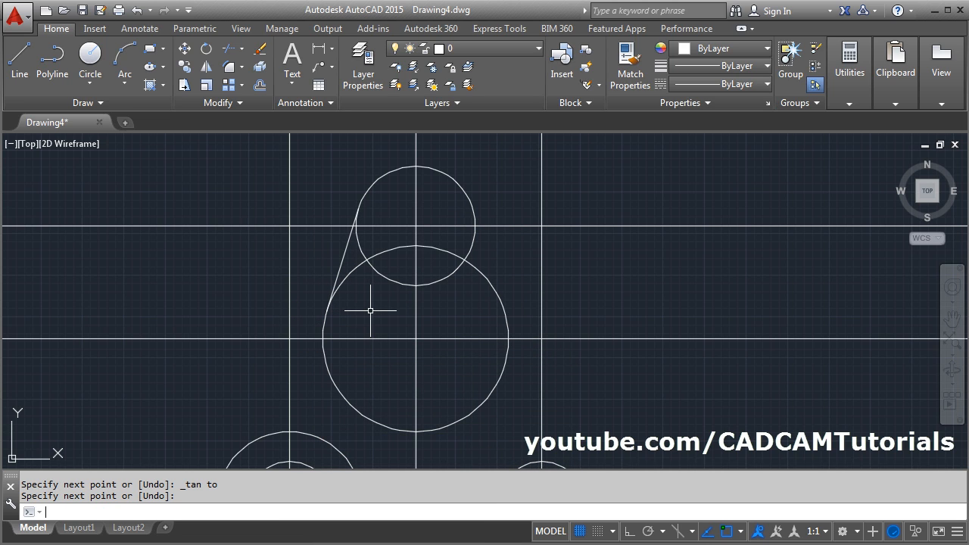
- Draw a matching line tangent to the right sides of the radius 18 and radius 28 circles
{"action": "key", "text": "Return"}
{"action": "right_click", "coordinate": [499, 182], "text": "shift"}
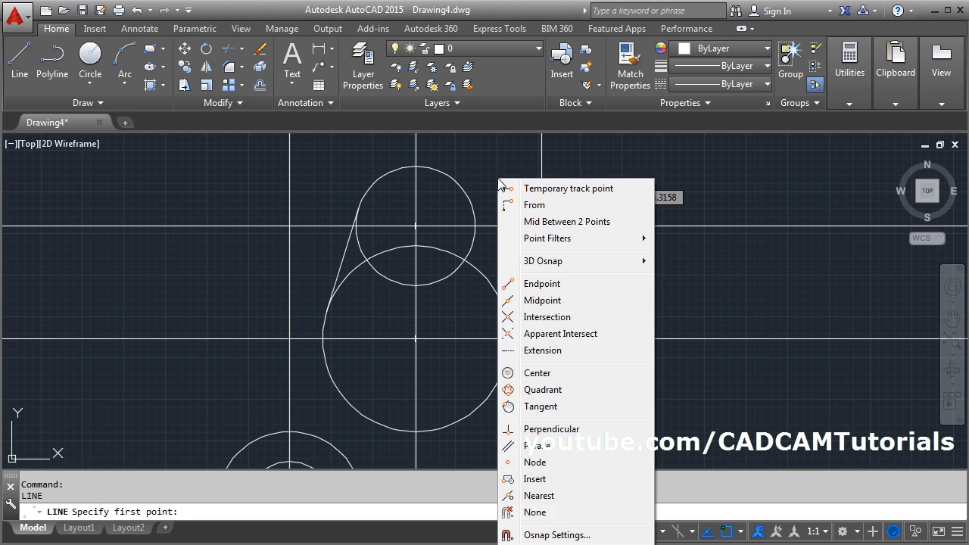
{"action": "left_click", "coordinate": [540, 407]}
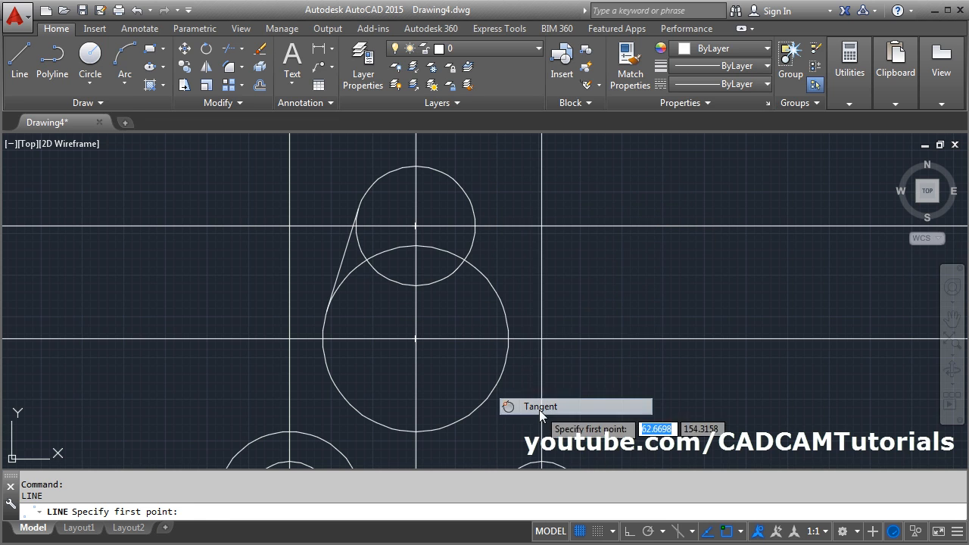
{"action": "left_click", "coordinate": [466, 195]}
{"action": "right_click", "coordinate": [510, 259], "text": "shift"}
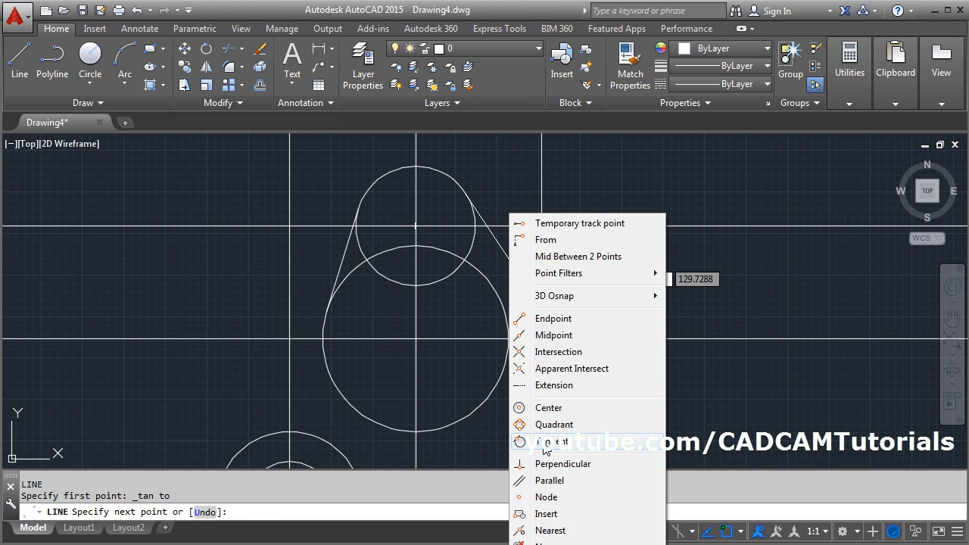
{"action": "left_click", "coordinate": [545, 447]}
{"action": "left_click", "coordinate": [499, 304]}
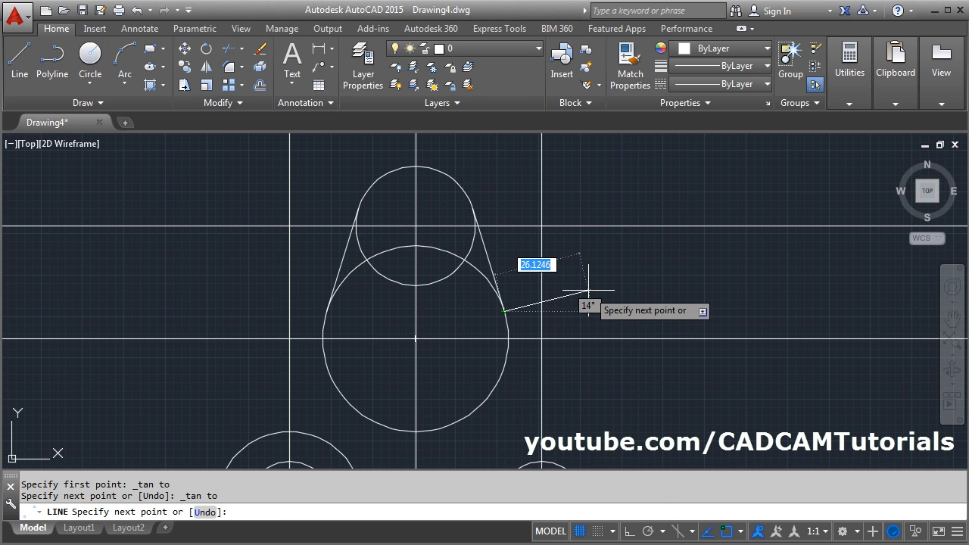
{"action": "key", "text": "Return"}
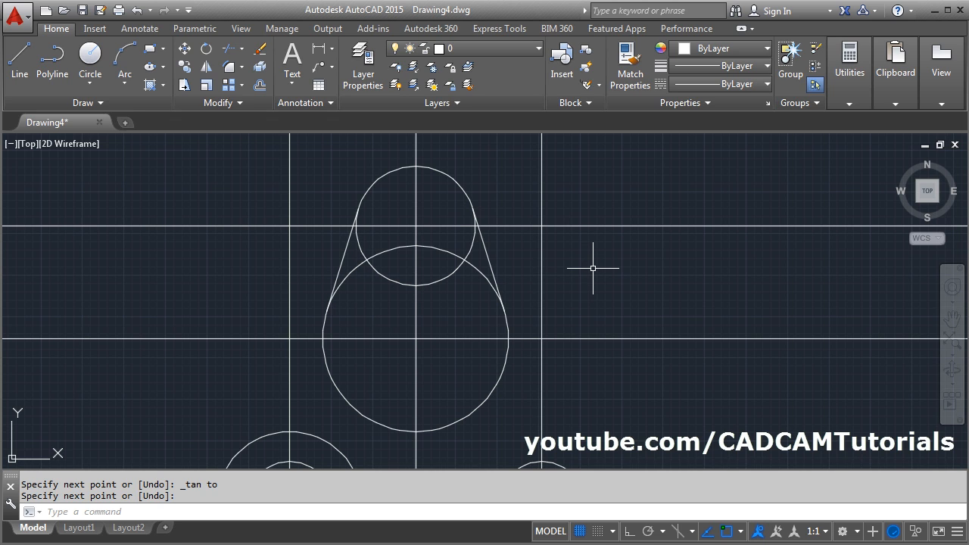
- Trim the inner arcs of the radius 18 and radius 28 circles, using the two tangent lines as cutting edges
{"action": "type", "text": "TR"}
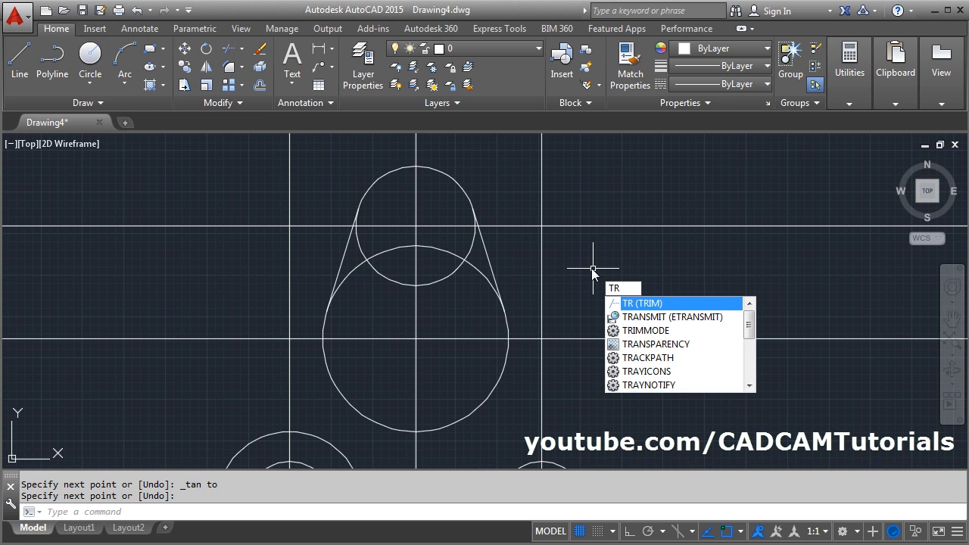
{"action": "key", "text": "Return"}
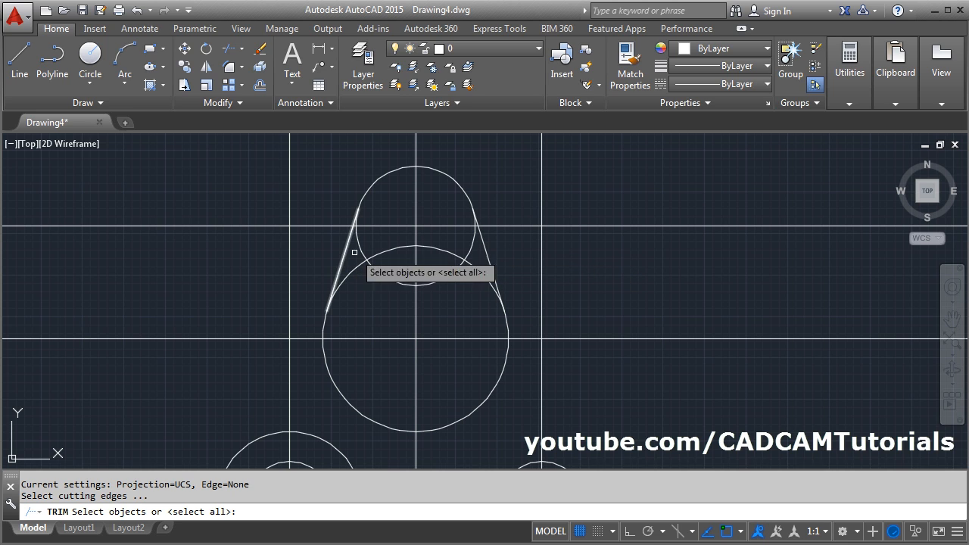
{"action": "left_click", "coordinate": [487, 253]}
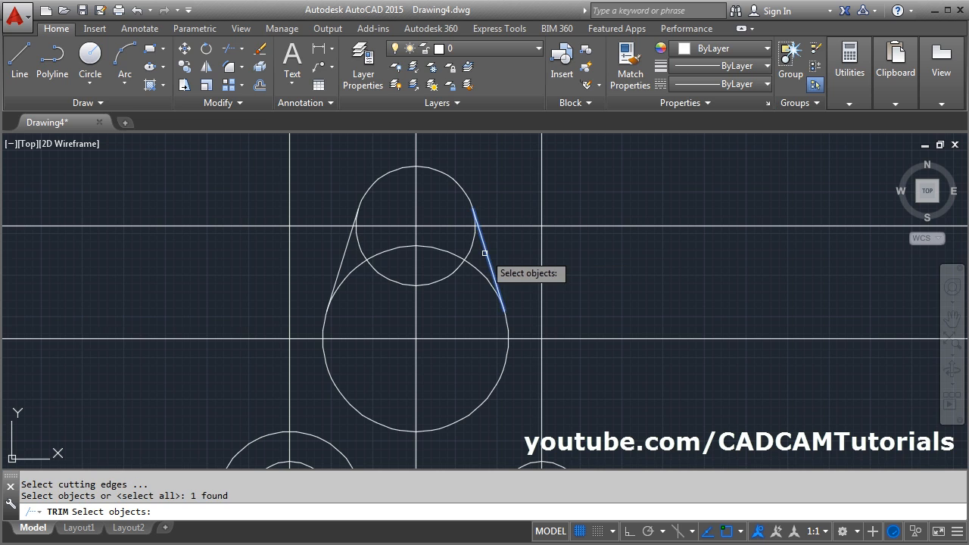
{"action": "left_click", "coordinate": [346, 249]}
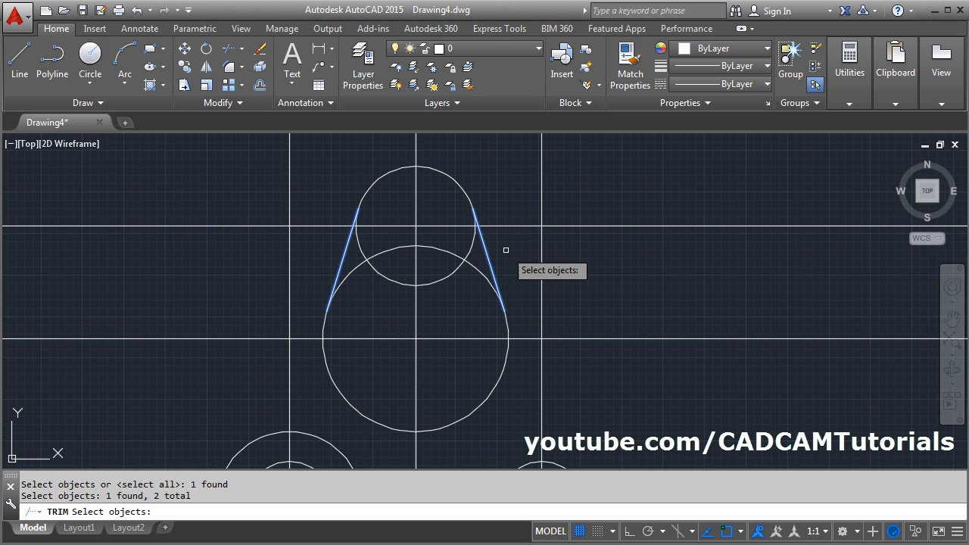
{"action": "key", "text": "Return"}
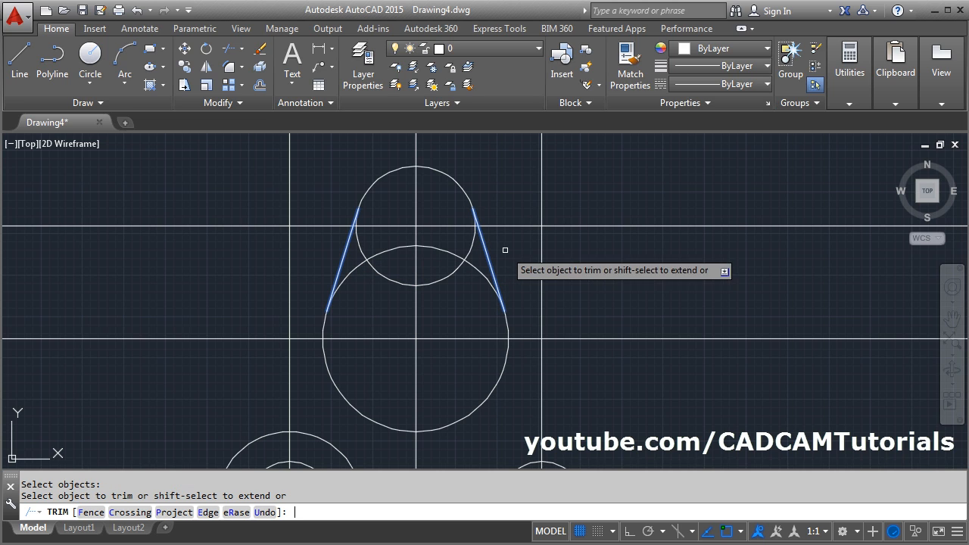
{"action": "left_click", "coordinate": [433, 281]}
{"action": "left_click", "coordinate": [444, 251]}
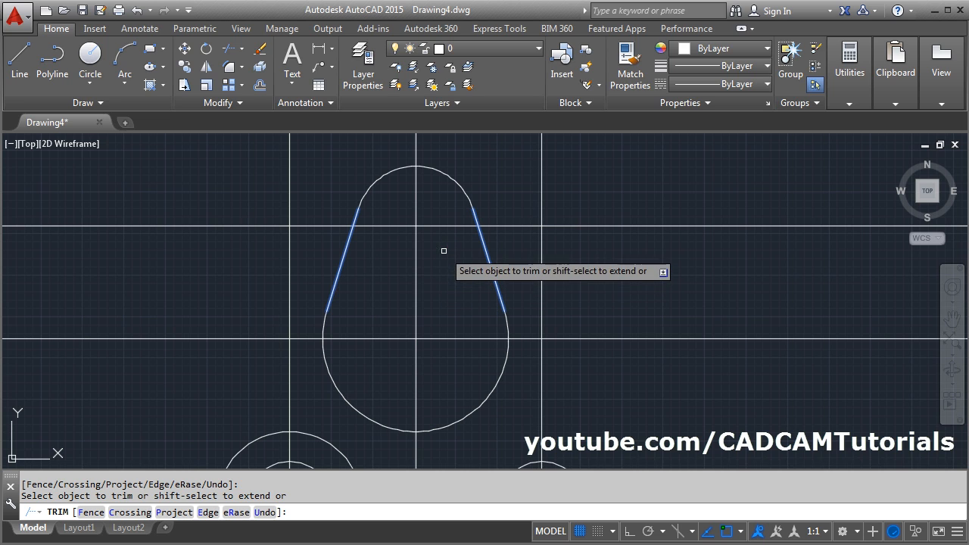
{"action": "key", "text": "Return"}
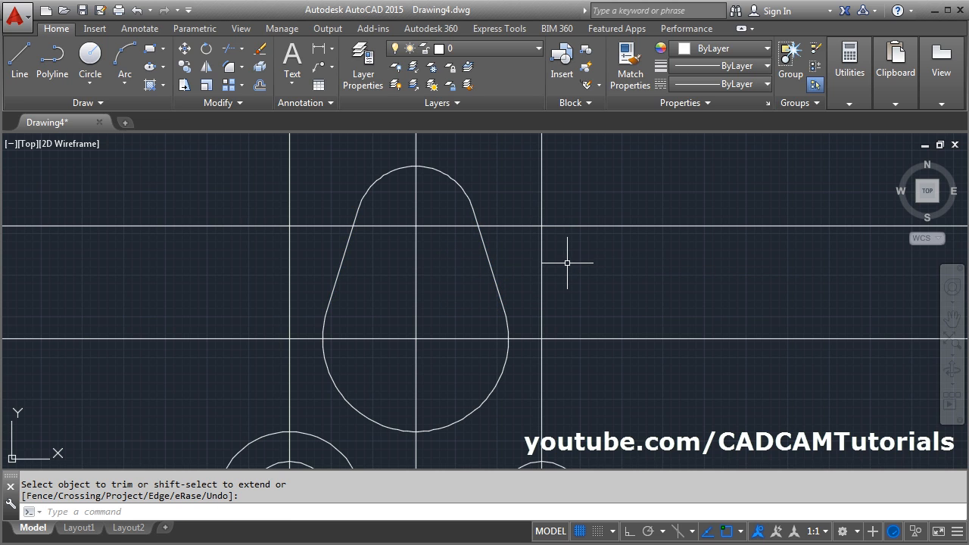
- Check the outer body radius in the PDF and draw a radius 62 circle concentric with the cutout's lower arc
{"action": "scroll", "coordinate": [566, 263], "scroll_direction": "down", "scroll_amount": 2}
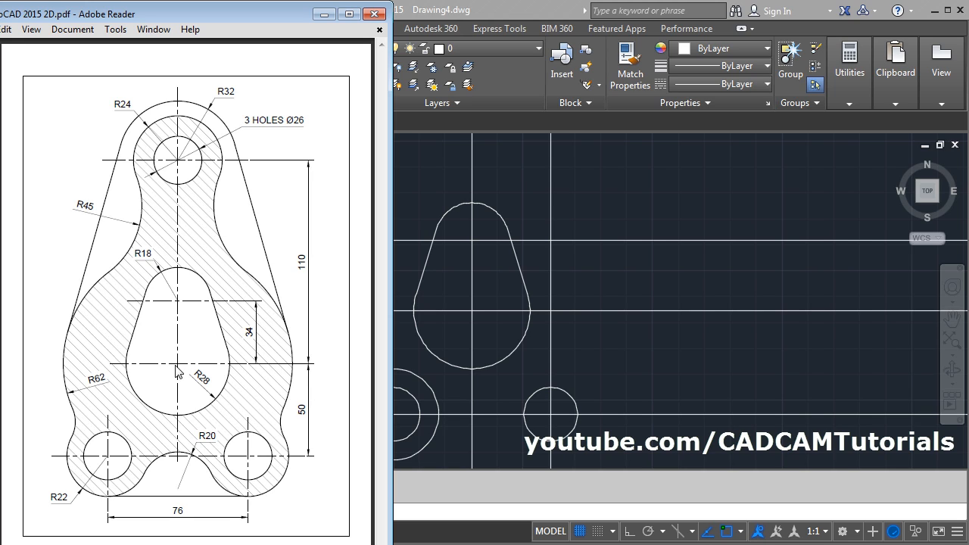
{"action": "left_click", "coordinate": [612, 289]}
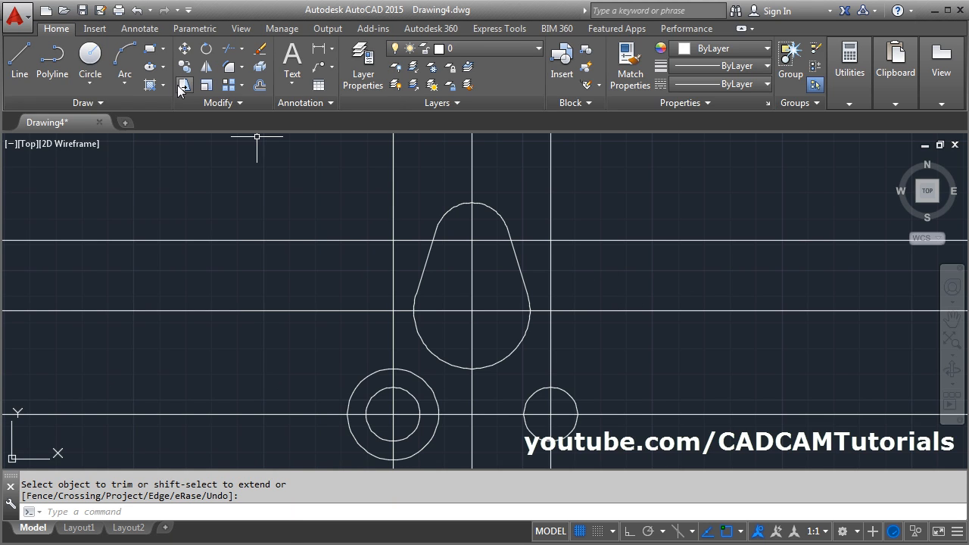
{"action": "left_click", "coordinate": [89, 58]}
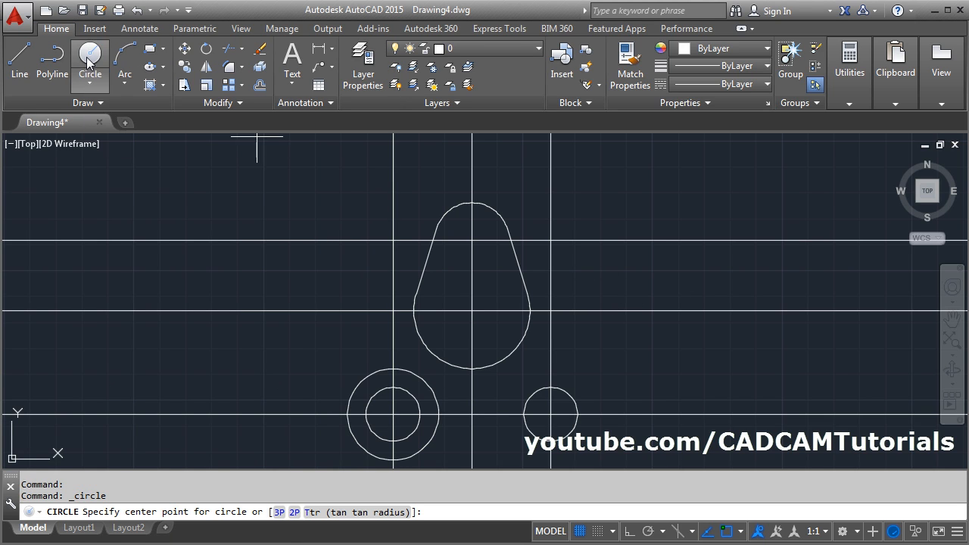
{"action": "left_click", "coordinate": [472, 311]}
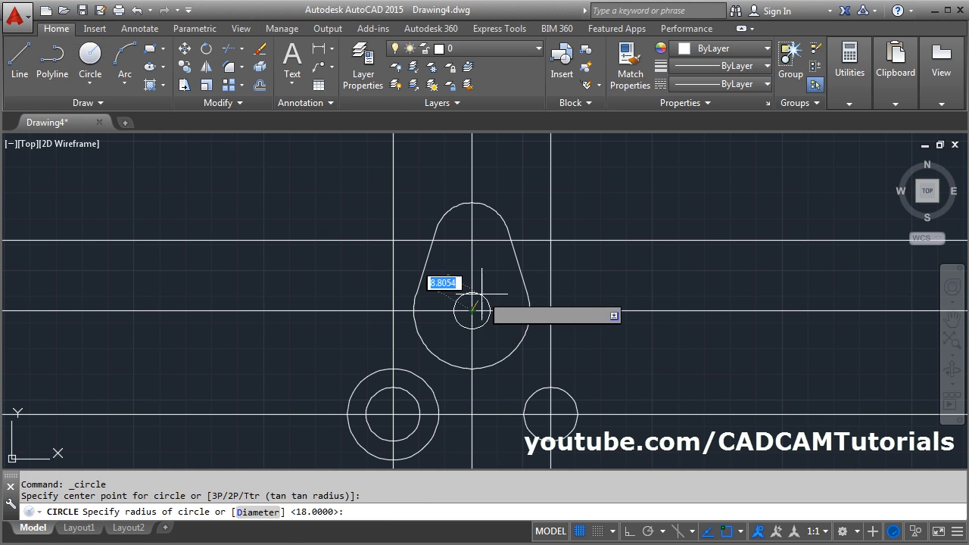
{"action": "type", "text": "6"}
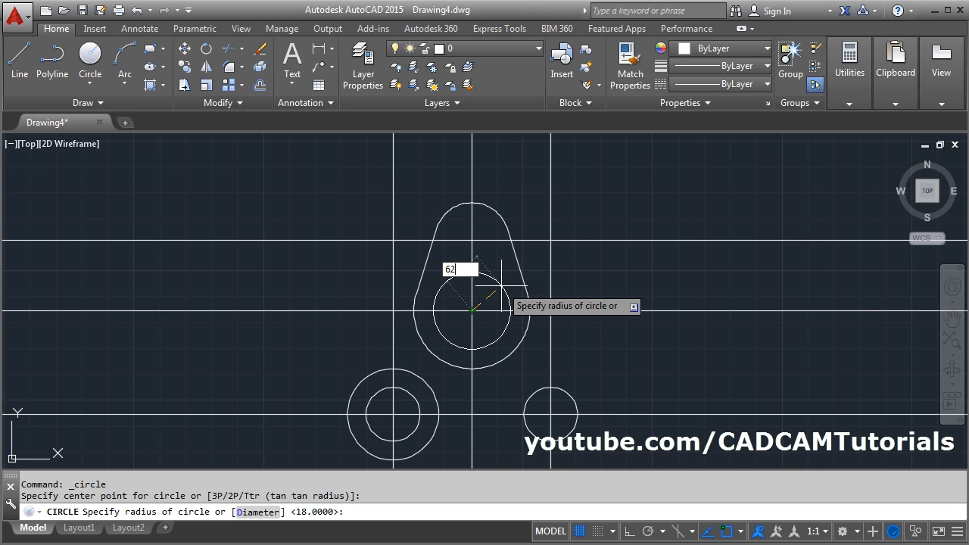
{"action": "type", "text": "2"}
{"action": "key", "text": "Return"}
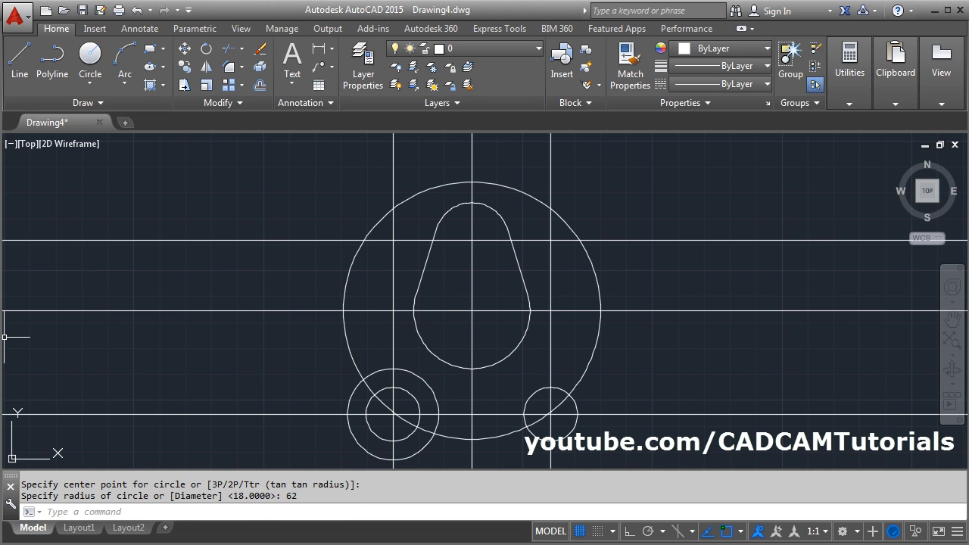
- Check the top outer radius in the PDF and draw a concentric circle of radius 32 around the top hole
{"action": "key", "text": "alt+Tab"}
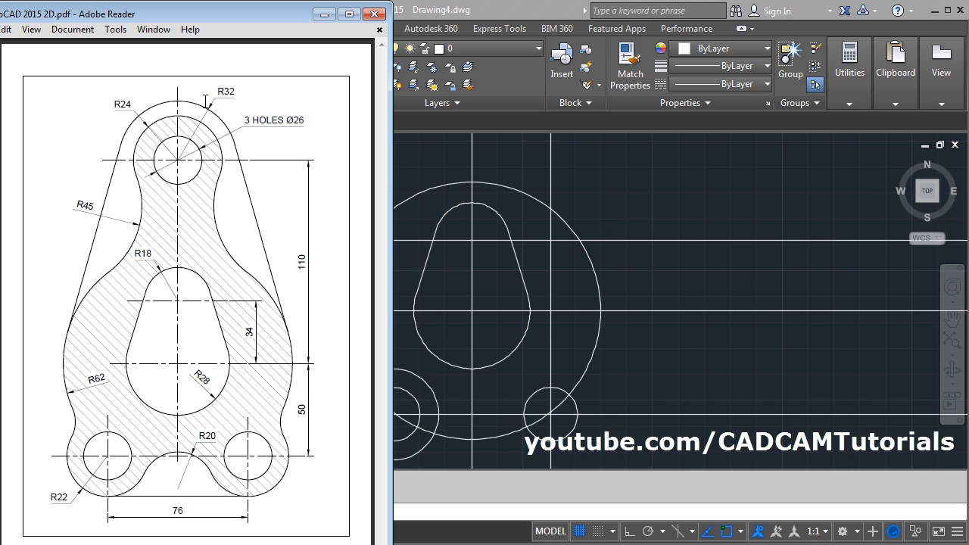
{"action": "left_click", "coordinate": [606, 195]}
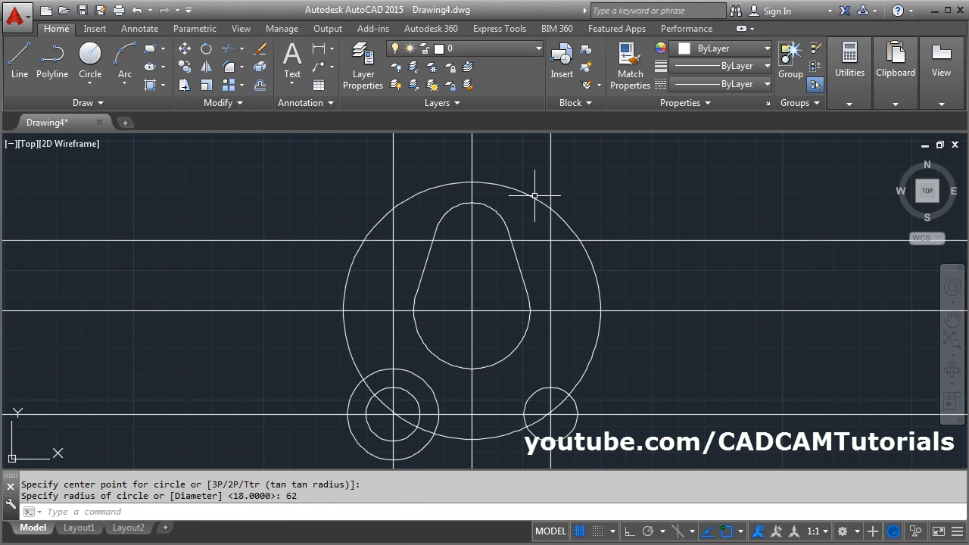
{"action": "middle_click_drag", "start_coordinate": [532, 188], "coordinate": [522, 341]}
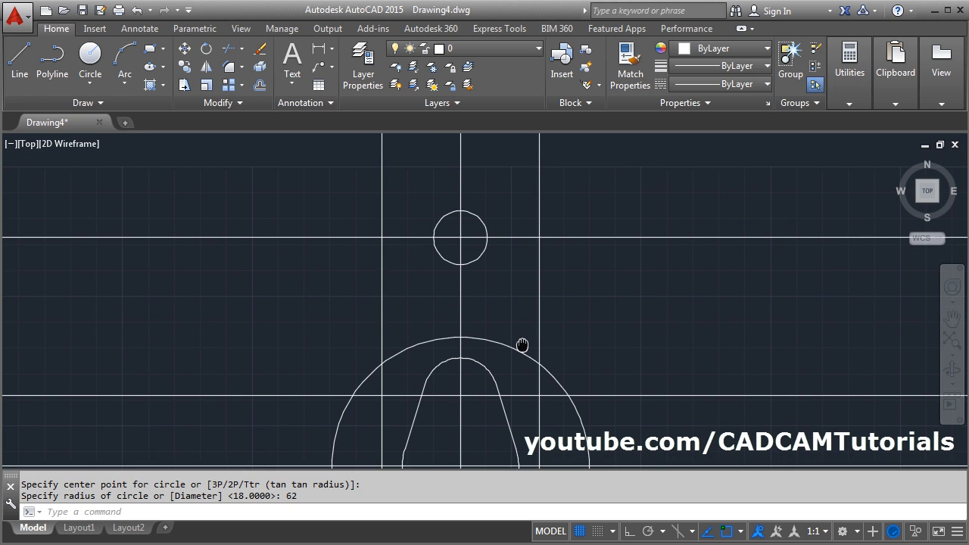
{"action": "middle_click_drag", "start_coordinate": [517, 281], "coordinate": [517, 333]}
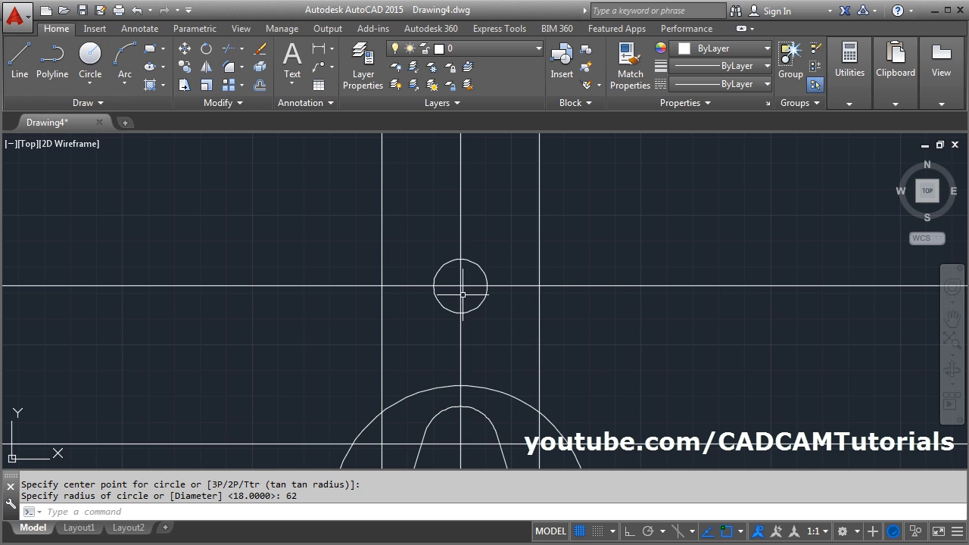
{"action": "left_click", "coordinate": [89, 66]}
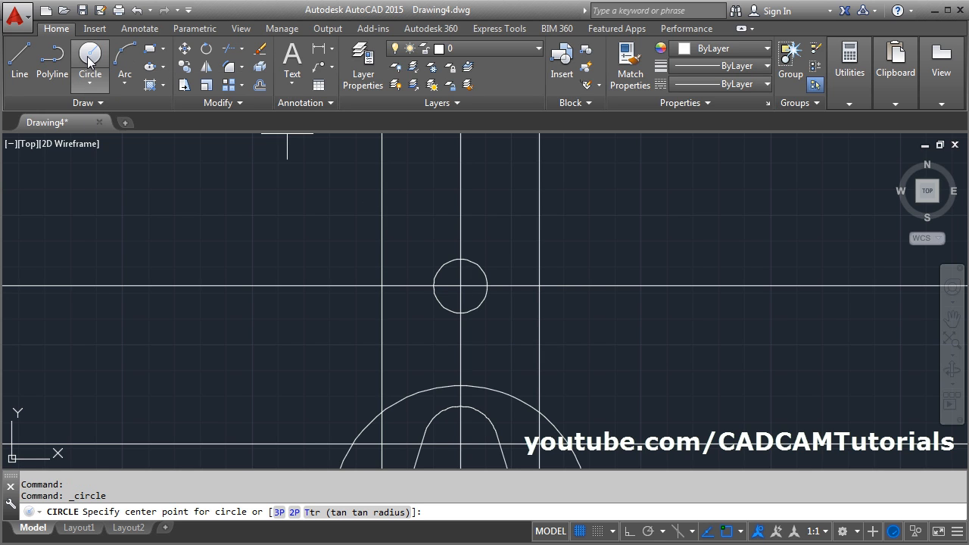
{"action": "left_click", "coordinate": [461, 286]}
{"action": "key", "text": "alt+Tab"}
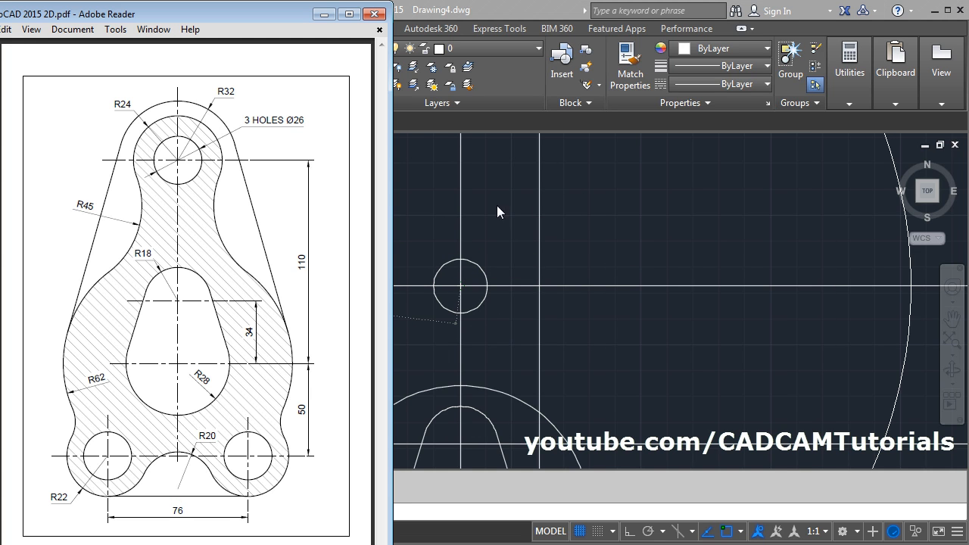
{"action": "key", "text": "alt+Tab"}
{"action": "type", "text": "32"}
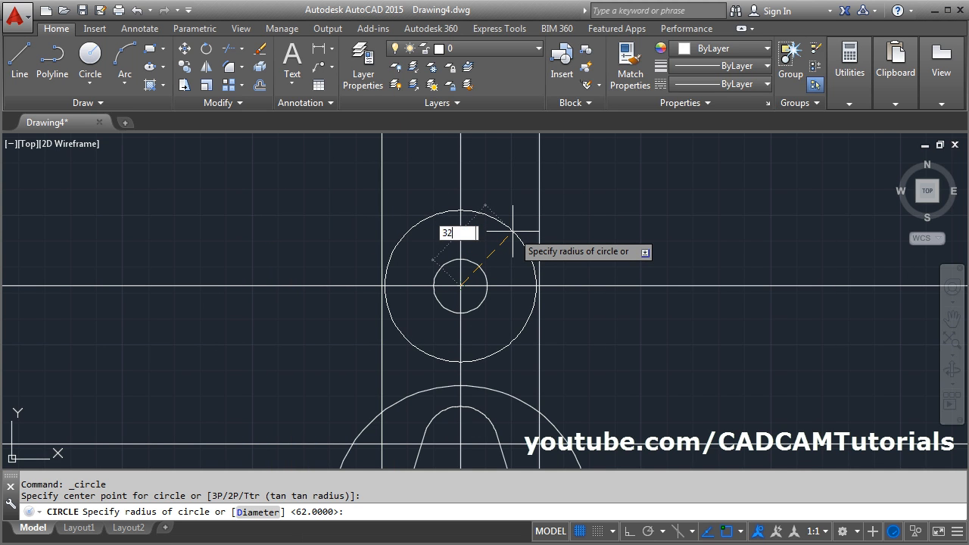
{"action": "key", "text": "Return"}
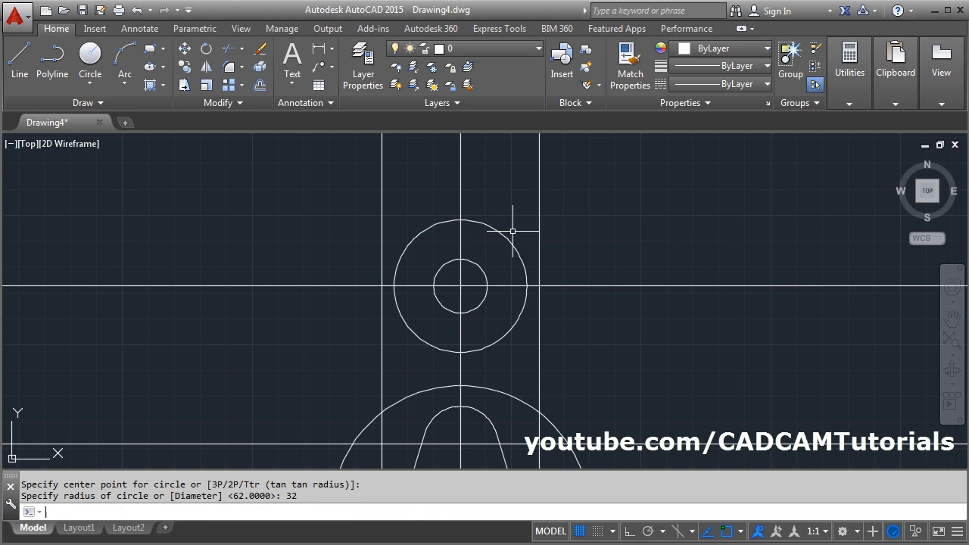
- Draw a circle of radius 24 concentric with the top hole
{"action": "key", "text": "Return"}
{"action": "left_click", "coordinate": [460, 286]}
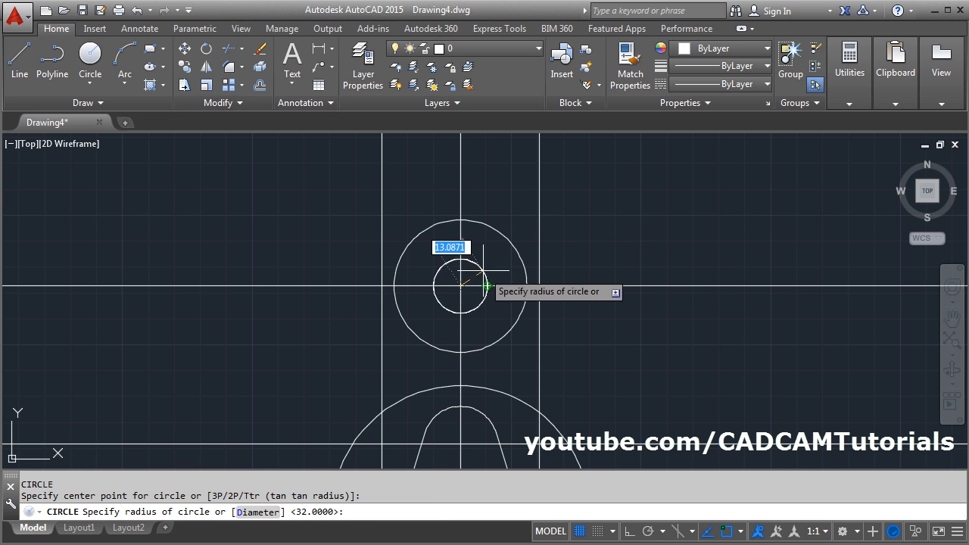
{"action": "type", "text": "2"}
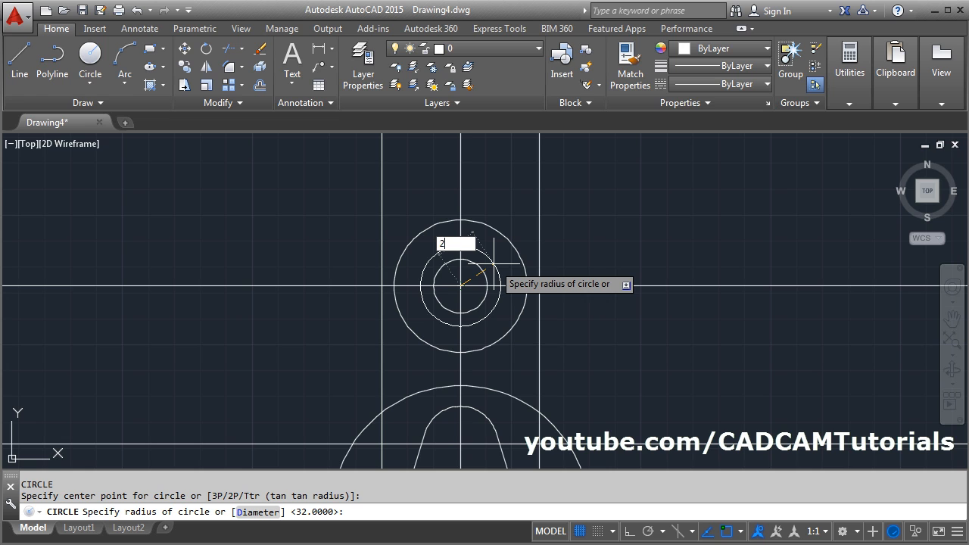
{"action": "type", "text": "4"}
{"action": "key", "text": "Return"}
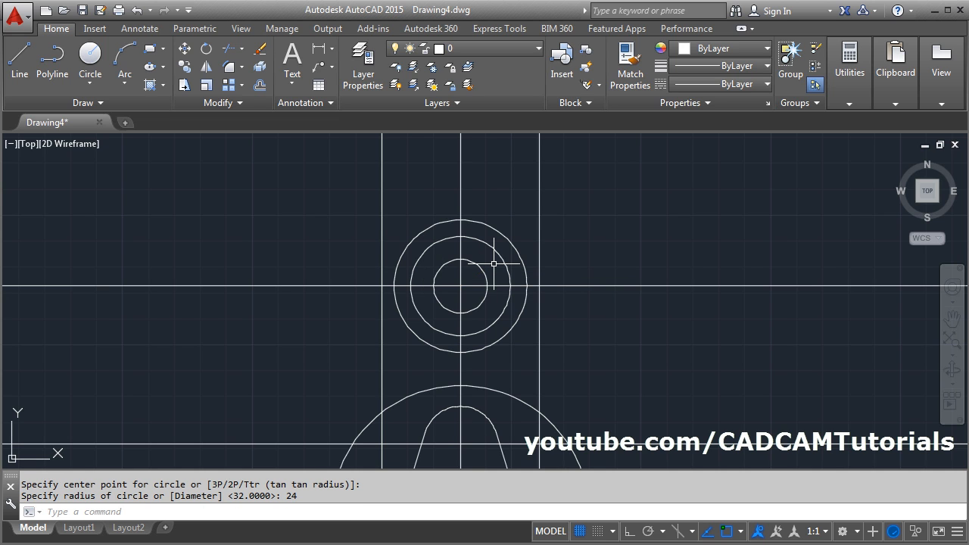
- Check the neck radius in the PDF and add a radius 45 fillet between the left sides of the radius 24 and radius 62 circles
{"action": "middle_click_drag", "start_coordinate": [499, 366], "coordinate": [494, 288]}
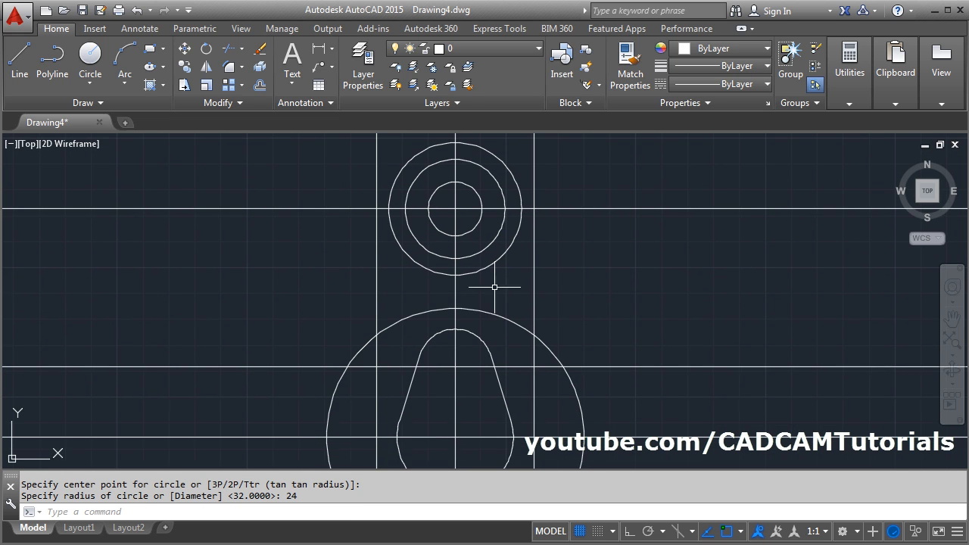
{"action": "left_click", "coordinate": [2, 272]}
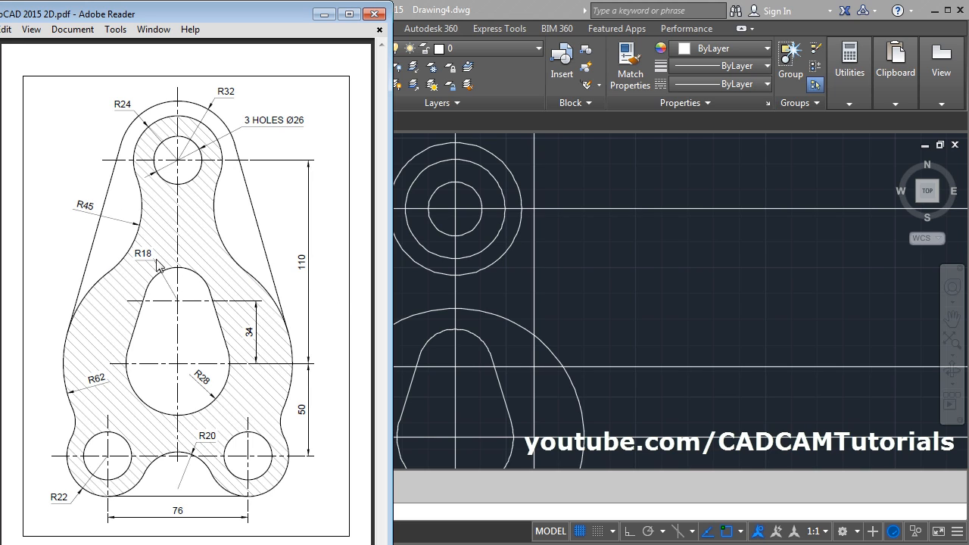
{"action": "left_click", "coordinate": [603, 262]}
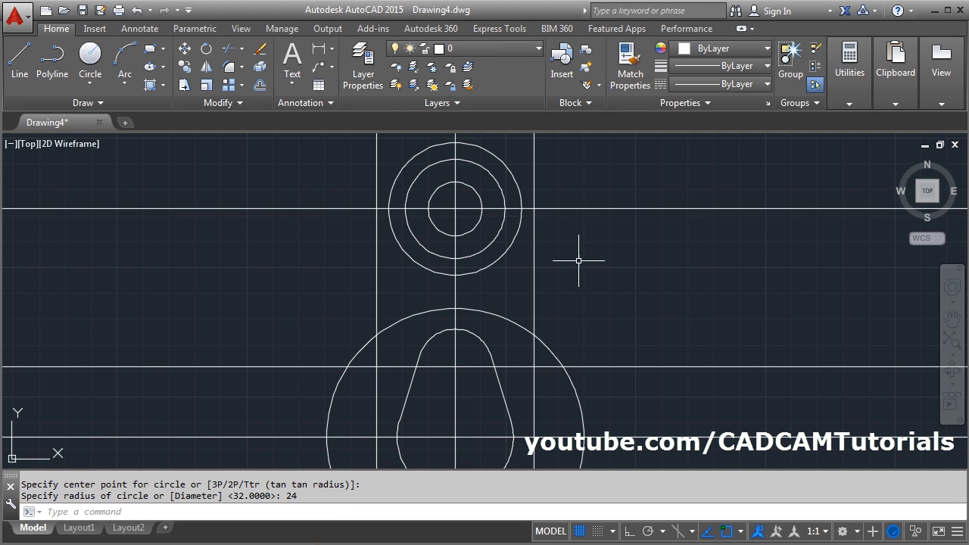
{"action": "left_click", "coordinate": [230, 68]}
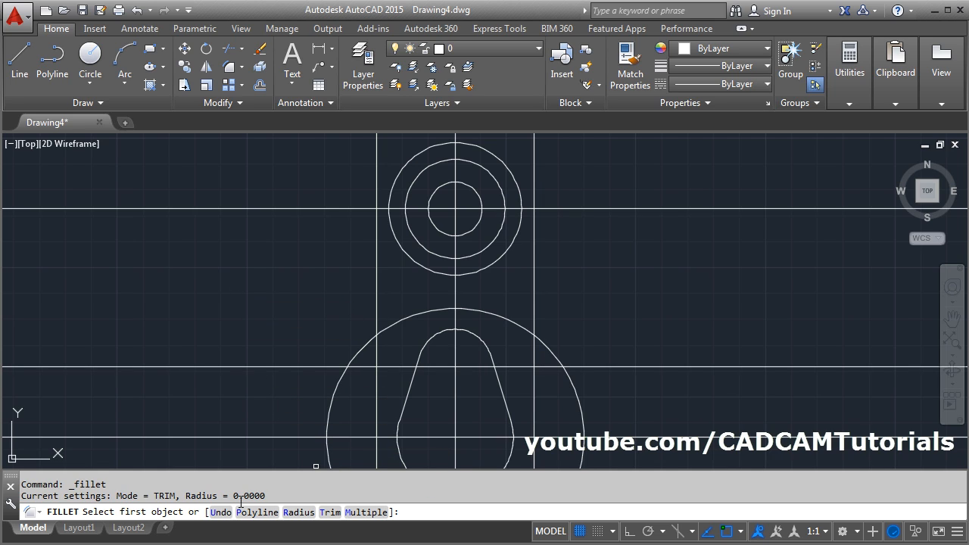
{"action": "left_click", "coordinate": [298, 513]}
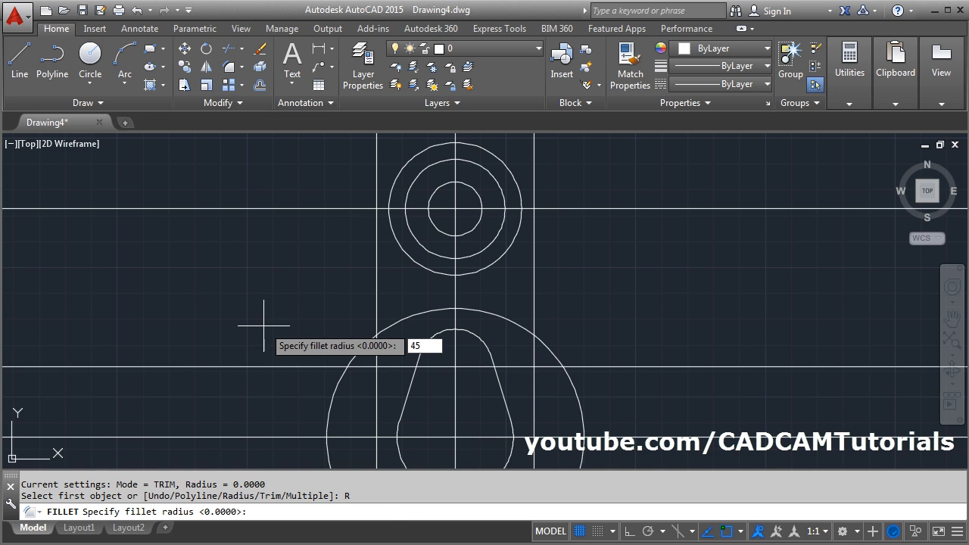
{"action": "type", "text": "45"}
{"action": "key", "text": "Return"}
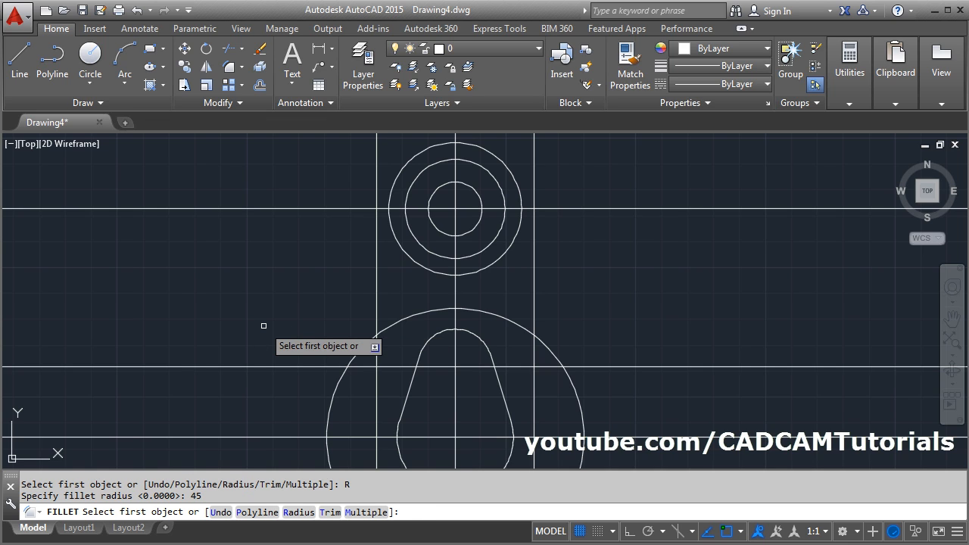
{"action": "left_click", "coordinate": [411, 232]}
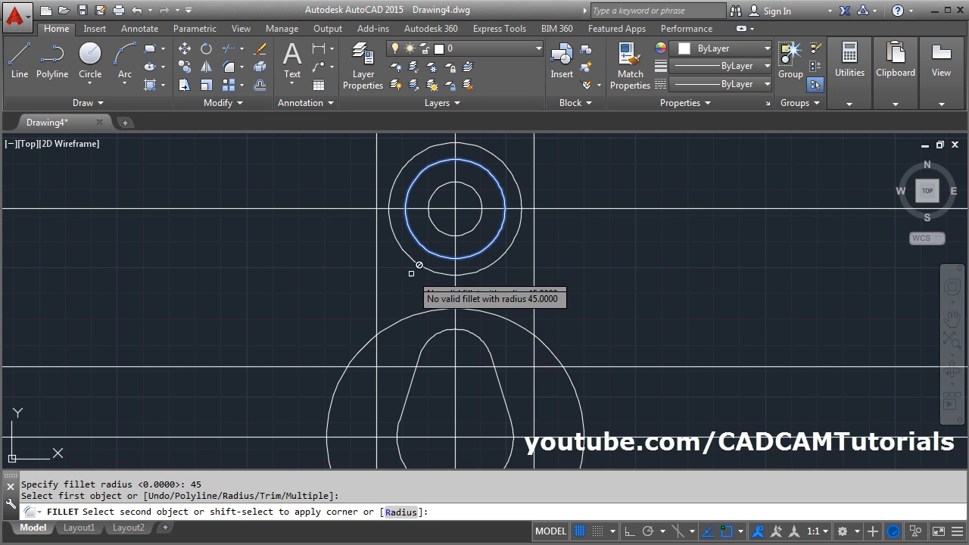
{"action": "left_click", "coordinate": [387, 330]}
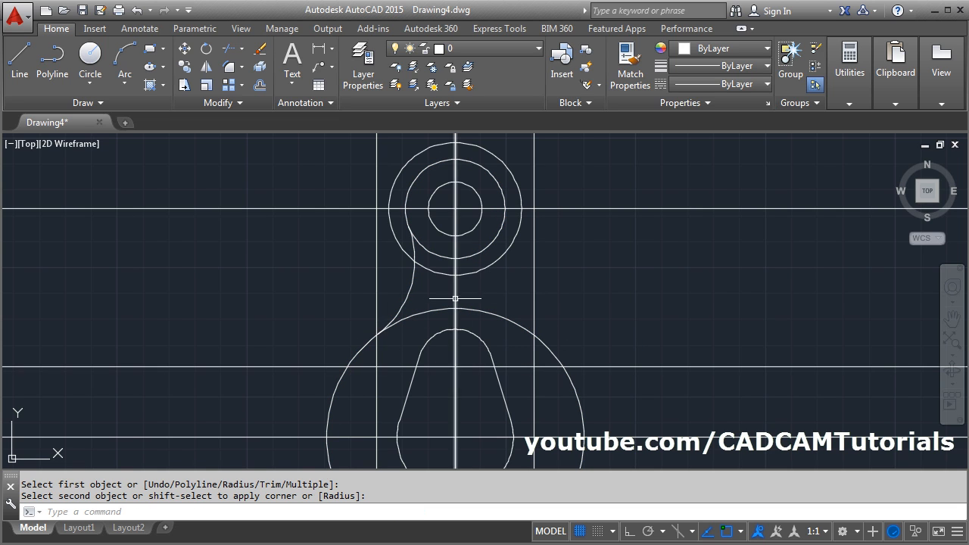
- Check the outer edge in the PDF and draw a line tangent to the left sides of the radius 32 and radius 62 circles
{"action": "scroll", "coordinate": [496, 241], "scroll_direction": "down", "scroll_amount": 2}
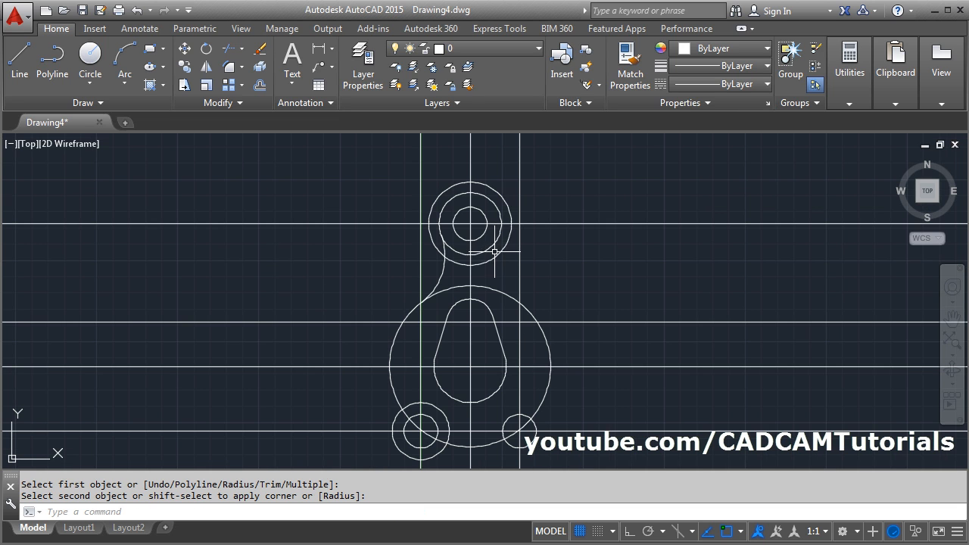
{"action": "left_click", "coordinate": [0, 287]}
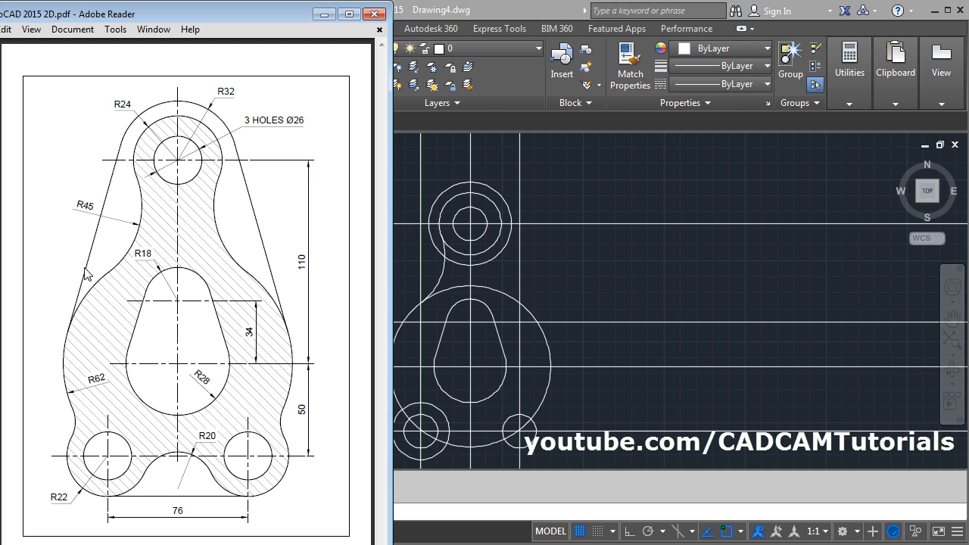
{"action": "left_click", "coordinate": [554, 262]}
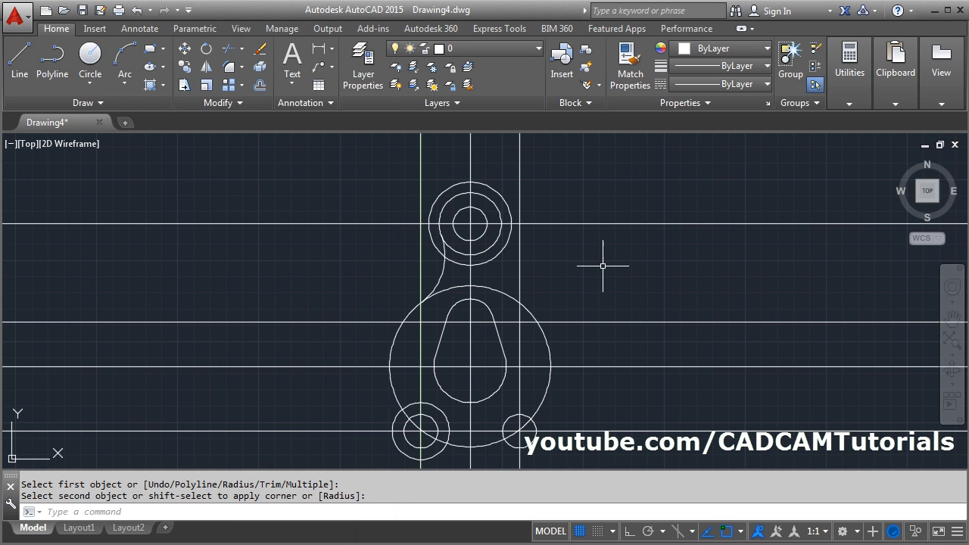
{"action": "left_click", "coordinate": [19, 62]}
{"action": "right_click", "coordinate": [291, 190], "text": "shift"}
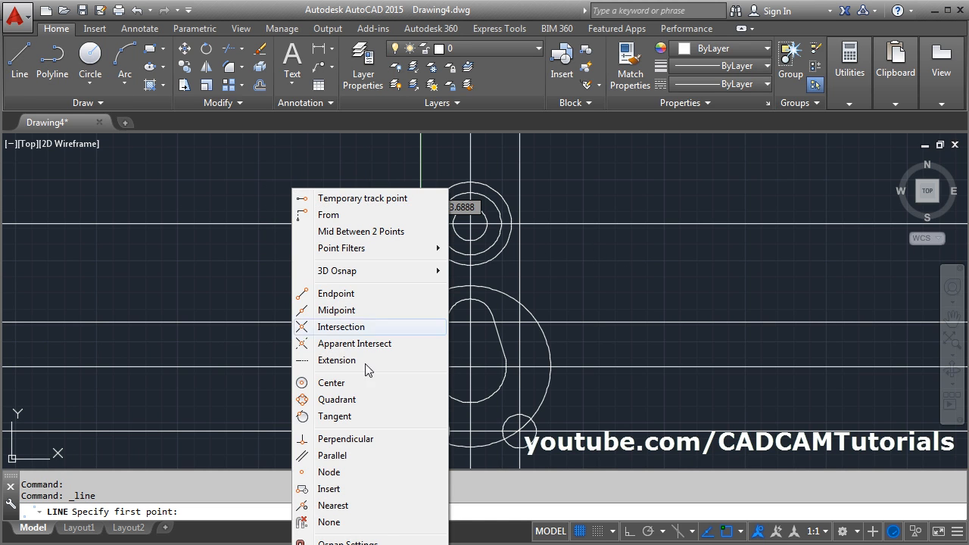
{"action": "left_click", "coordinate": [343, 417]}
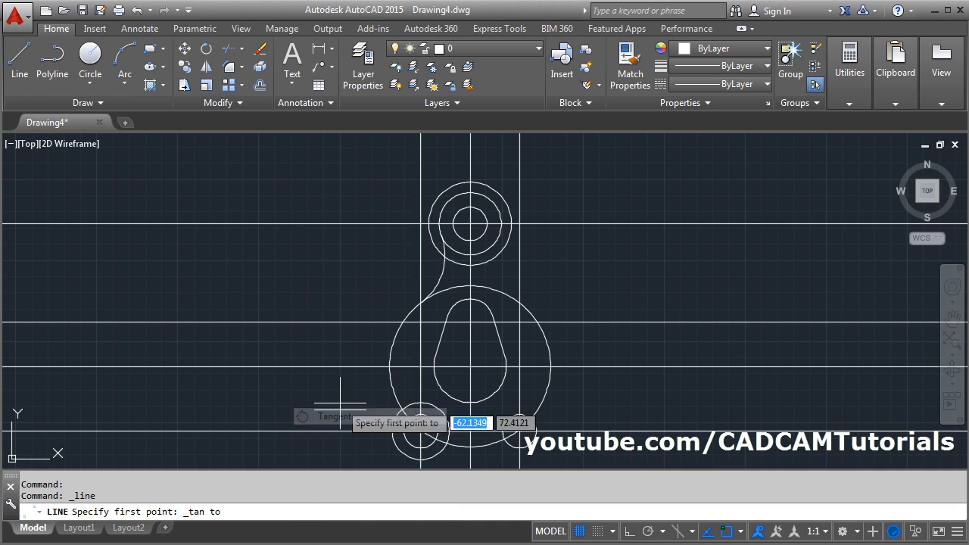
{"action": "left_click", "coordinate": [428, 225]}
{"action": "right_click", "coordinate": [318, 280], "text": "shift"}
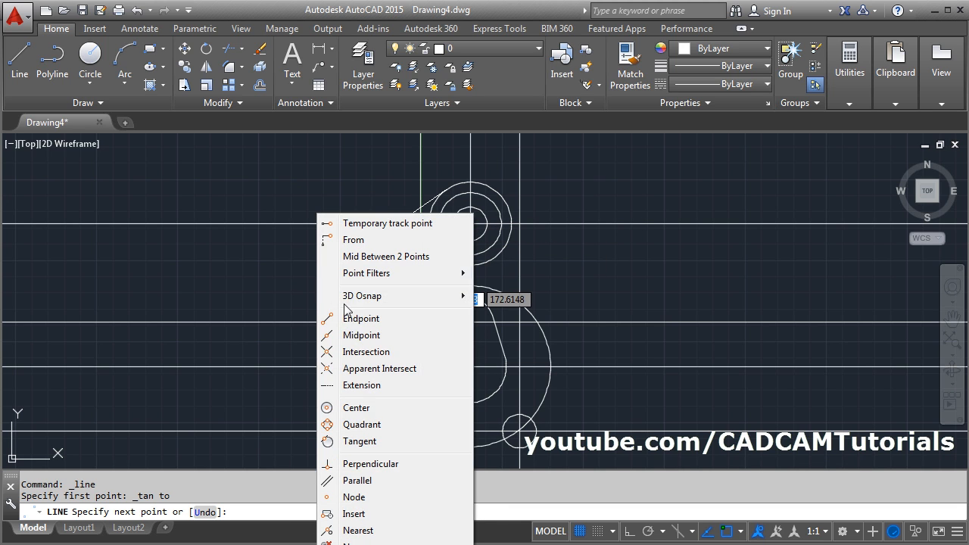
{"action": "left_click", "coordinate": [353, 441]}
{"action": "left_click", "coordinate": [390, 333]}
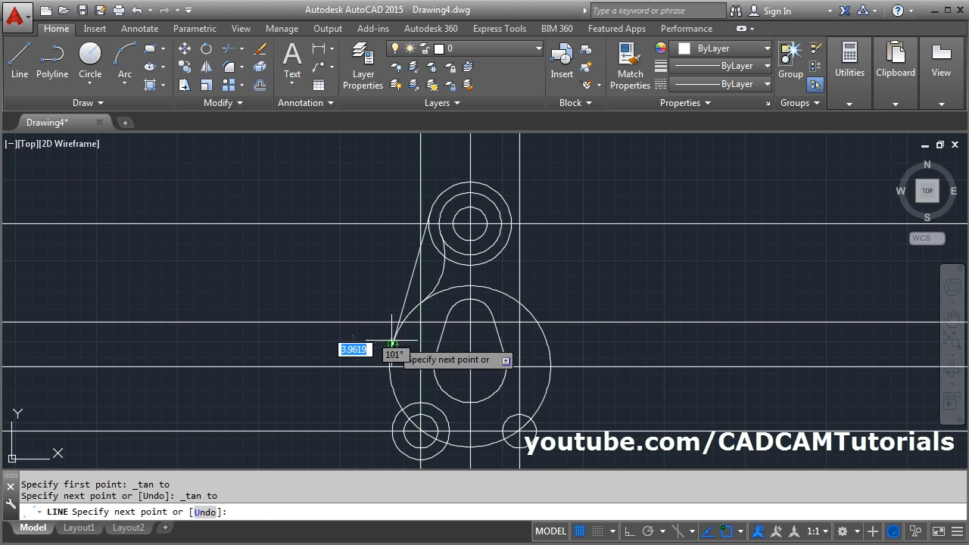
{"action": "key", "text": "Return"}
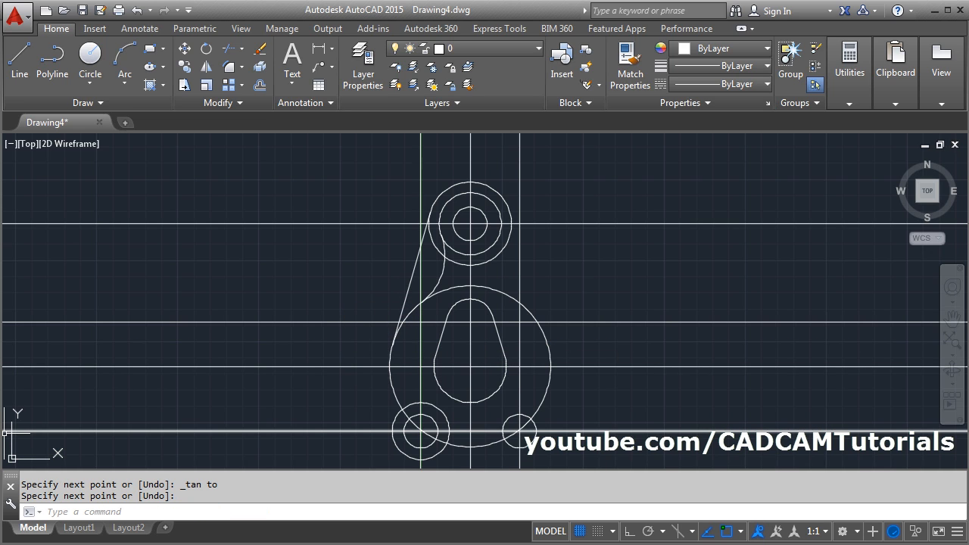
- Consult the PDF and add a radius 18 fillet between the radius 62 circle and the outer circle around the lower left hole
{"action": "key", "text": "alt+Tab"}
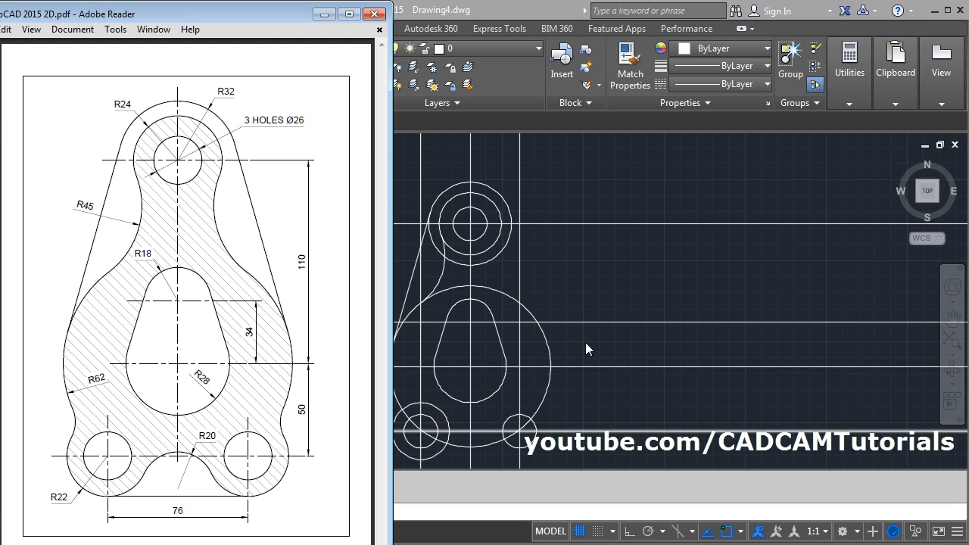
{"action": "key", "text": "alt+Tab"}
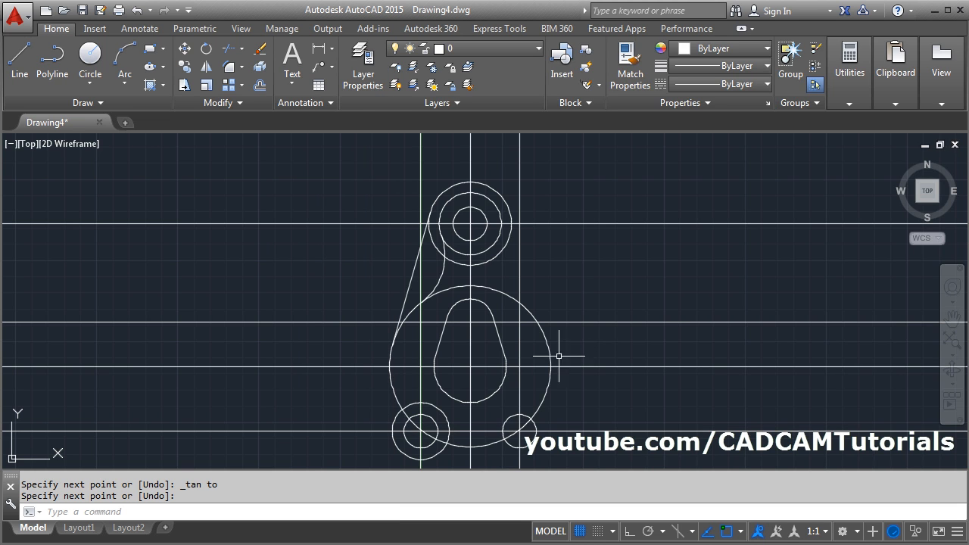
{"action": "left_click", "coordinate": [229, 68]}
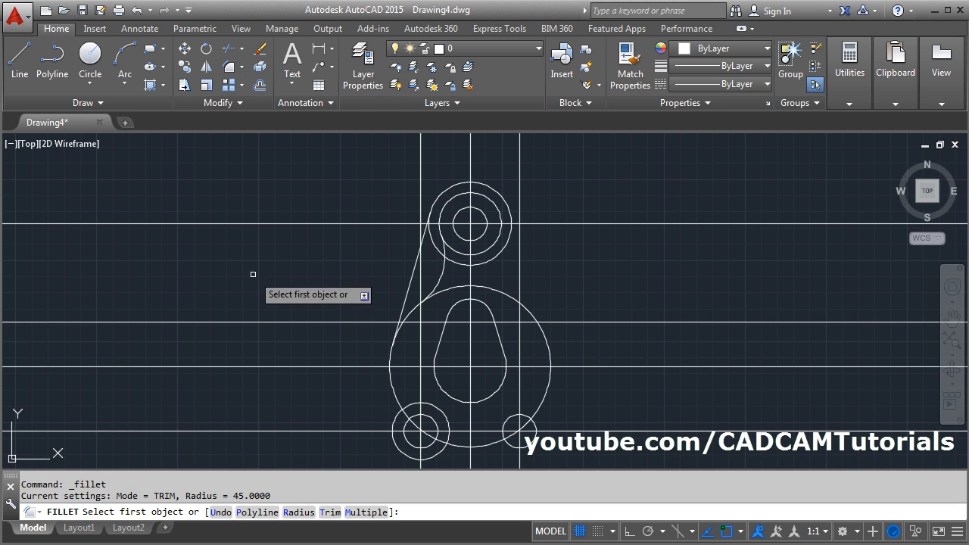
{"action": "left_click", "coordinate": [299, 513]}
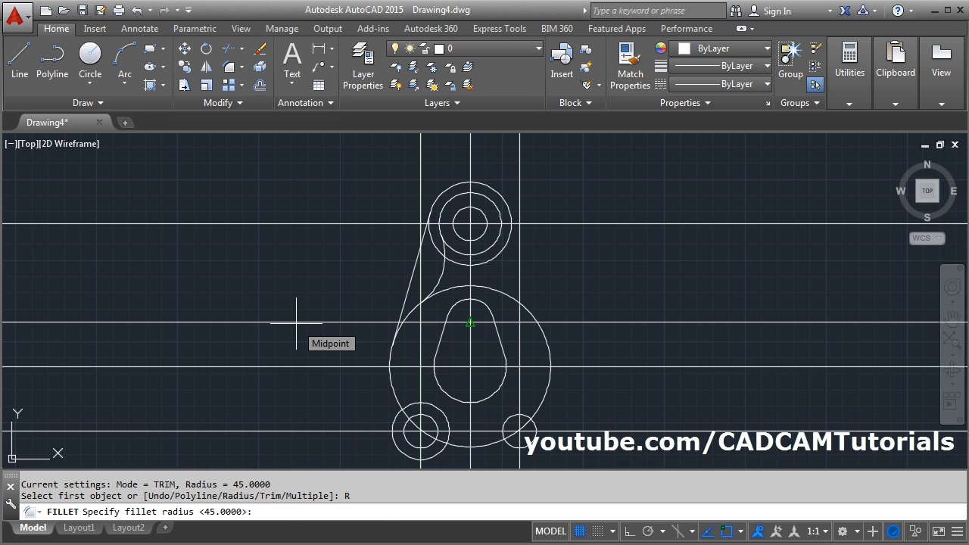
{"action": "type", "text": "18"}
{"action": "key", "text": "Return"}
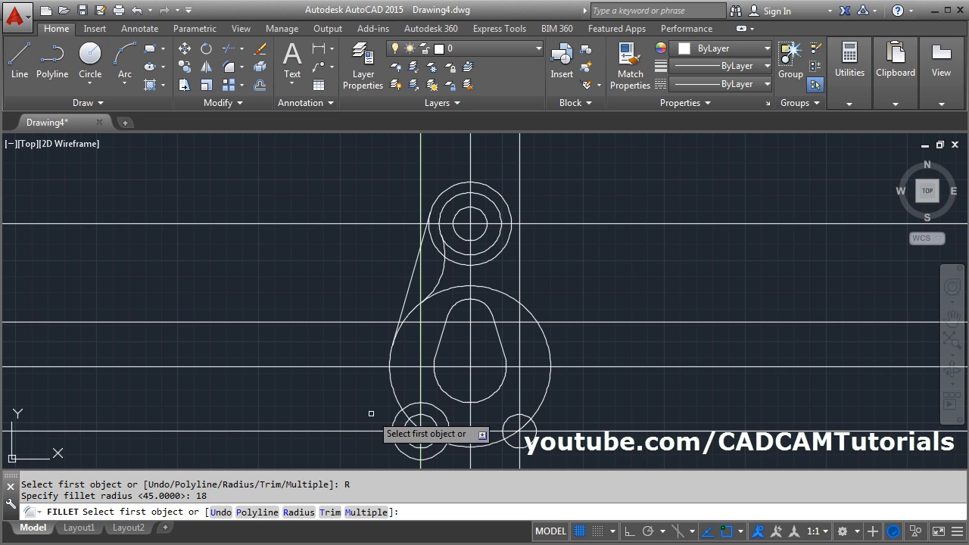
{"action": "left_click", "coordinate": [393, 403]}
{"action": "left_click", "coordinate": [391, 423]}
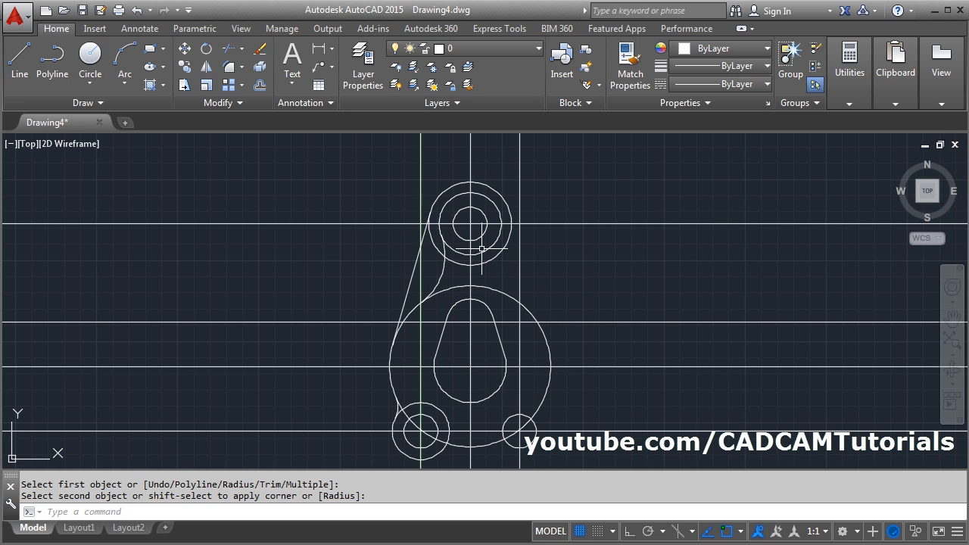
- Mirror the left tangent line, both left fillets and the lower left outer circle about the vertical centre line, keeping the originals
{"action": "left_click", "coordinate": [211, 69]}
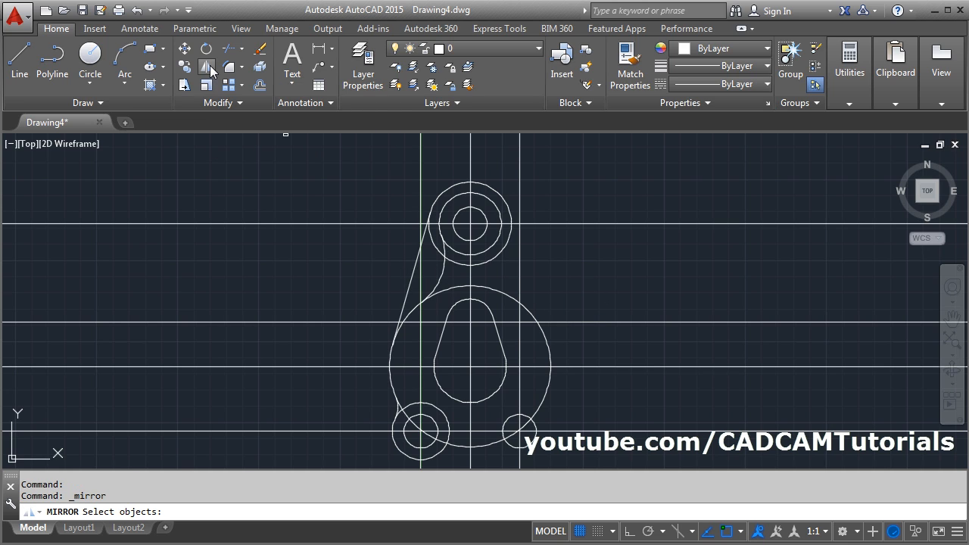
{"action": "left_click", "coordinate": [441, 271]}
{"action": "left_click", "coordinate": [408, 284]}
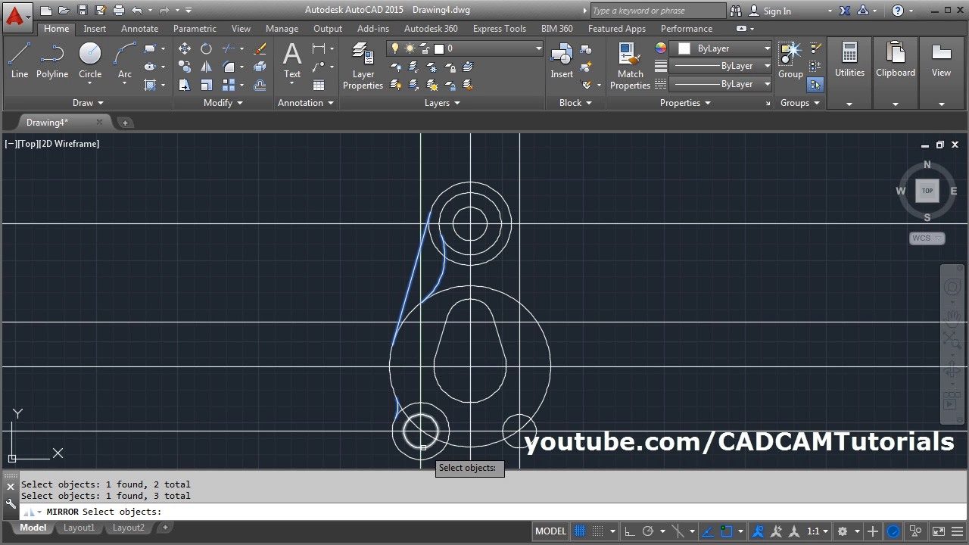
{"action": "left_click", "coordinate": [442, 415]}
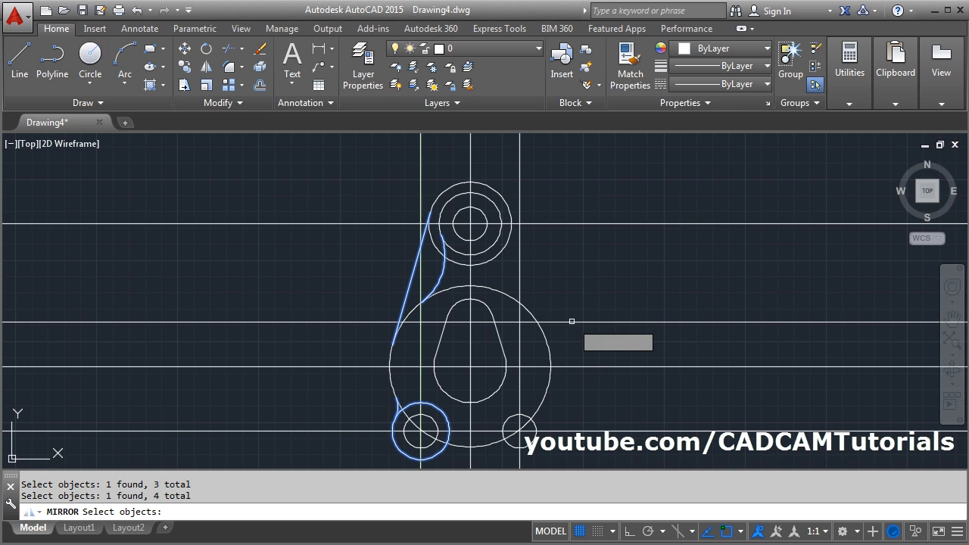
{"action": "key", "text": "Return"}
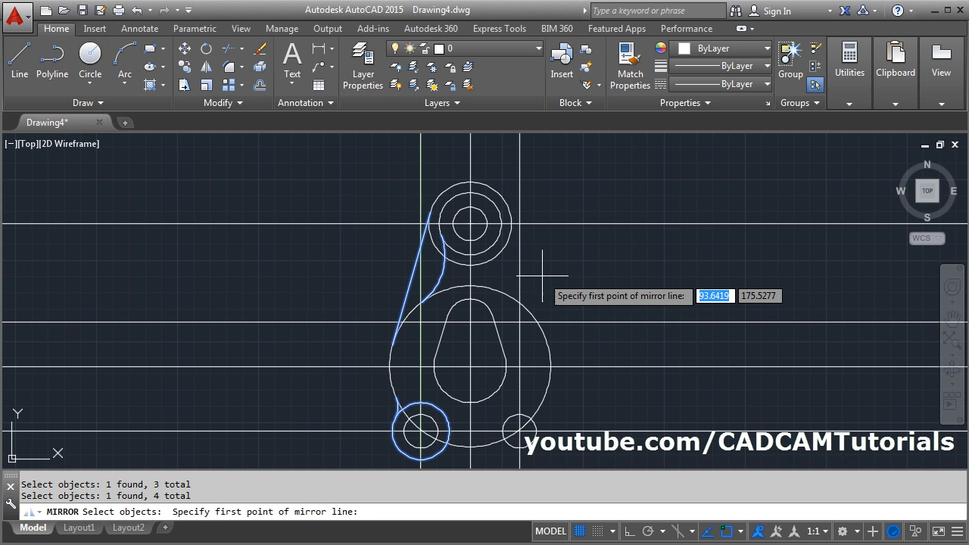
{"action": "left_click", "coordinate": [470, 225]}
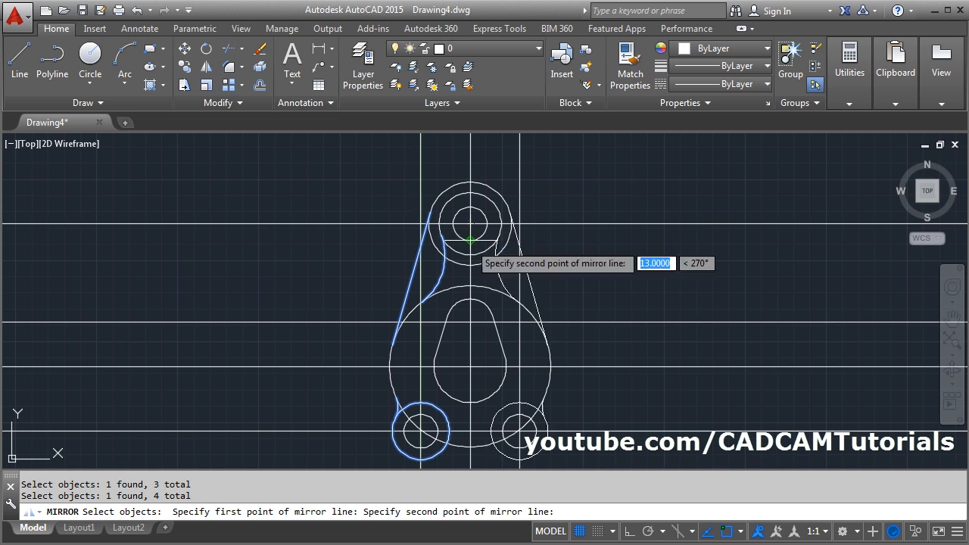
{"action": "left_click", "coordinate": [473, 435]}
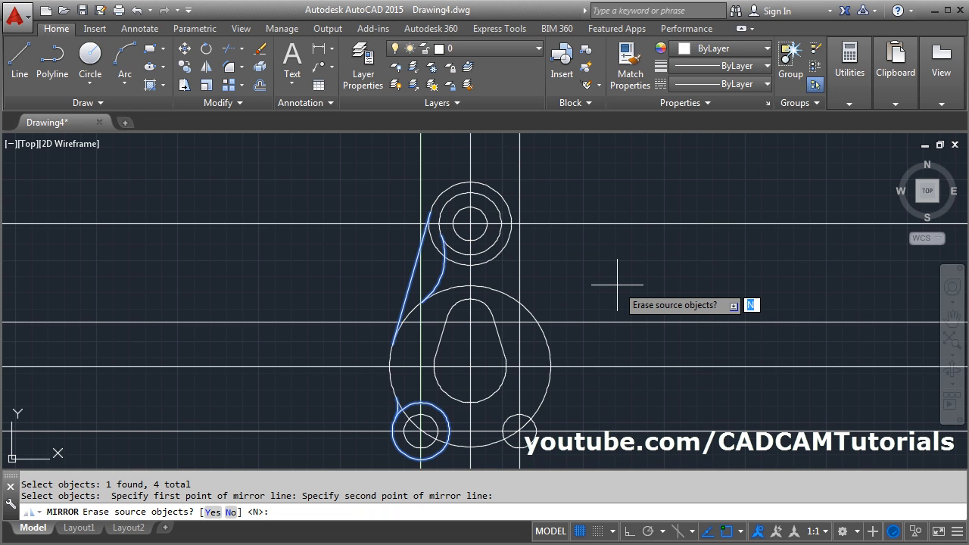
{"action": "key", "text": "Return"}
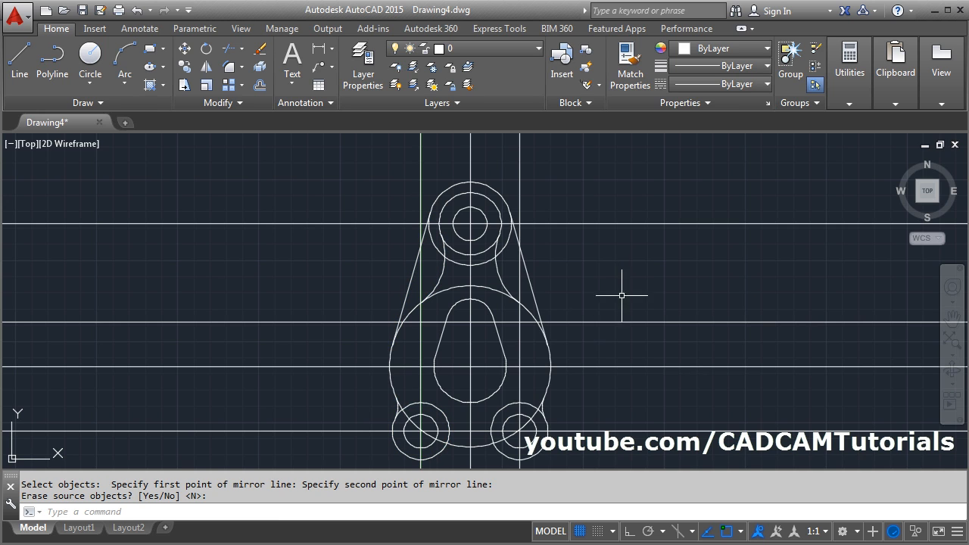
- Draw a rectangle about 144 by 232 enclosing the whole plate profile, crossing all the construction lines
{"action": "mouse_move", "coordinate": [510, 308]}
{"action": "middle_mouse_down"}
{"action": "mouse_move", "coordinate": [492, 265]}
{"action": "mouse_move", "coordinate": [490, 292]}
{"action": "middle_mouse_up"}
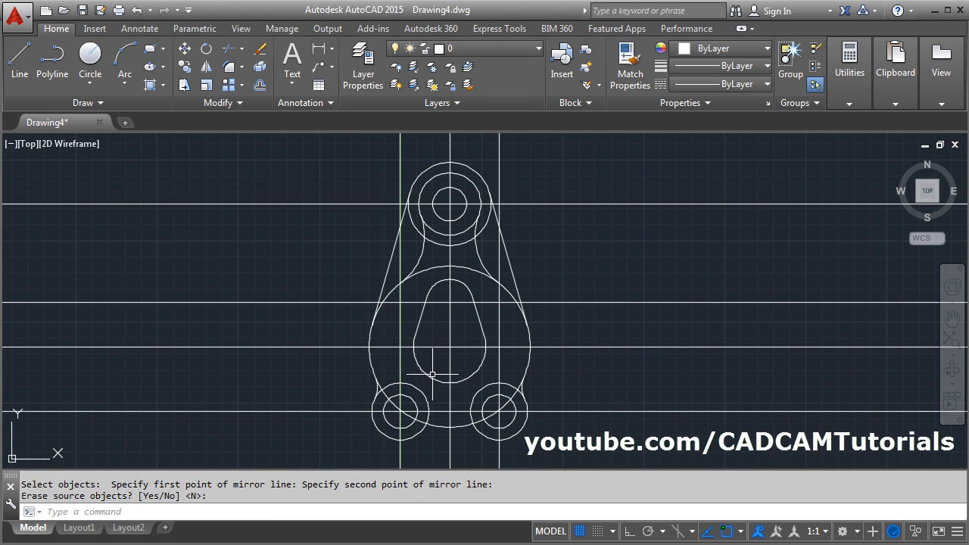
{"action": "middle_click_drag", "start_coordinate": [561, 353], "coordinate": [569, 353]}
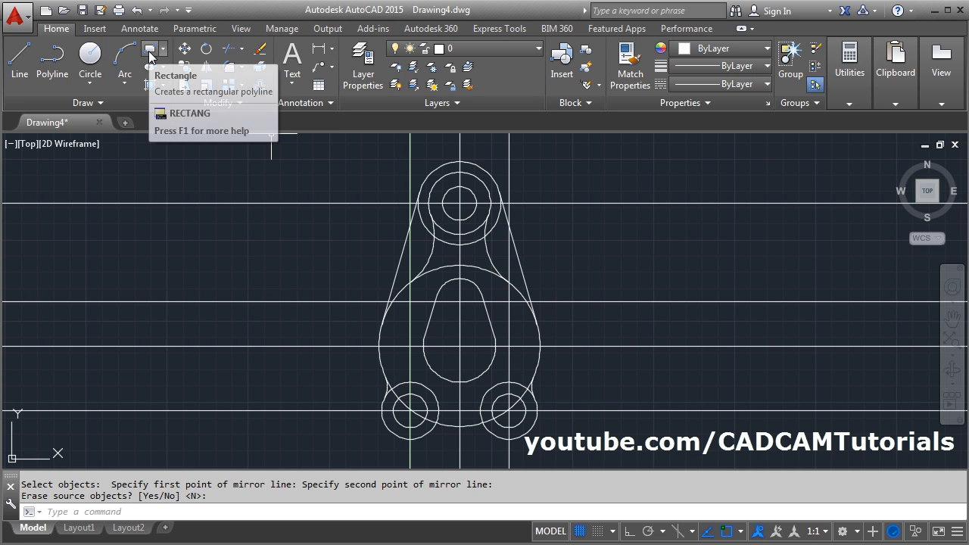
{"action": "left_click", "coordinate": [151, 51]}
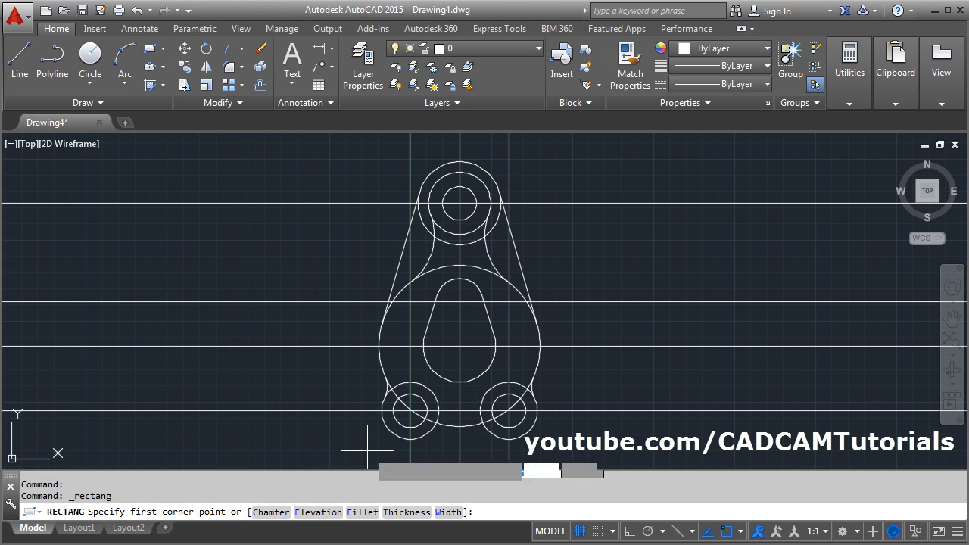
{"action": "left_click", "coordinate": [367, 451]}
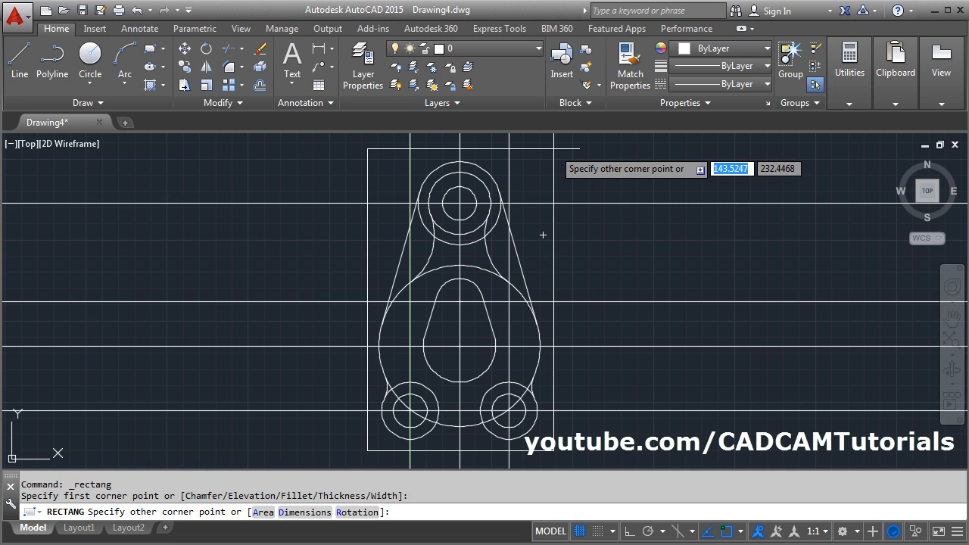
{"action": "left_click", "coordinate": [553, 148]}
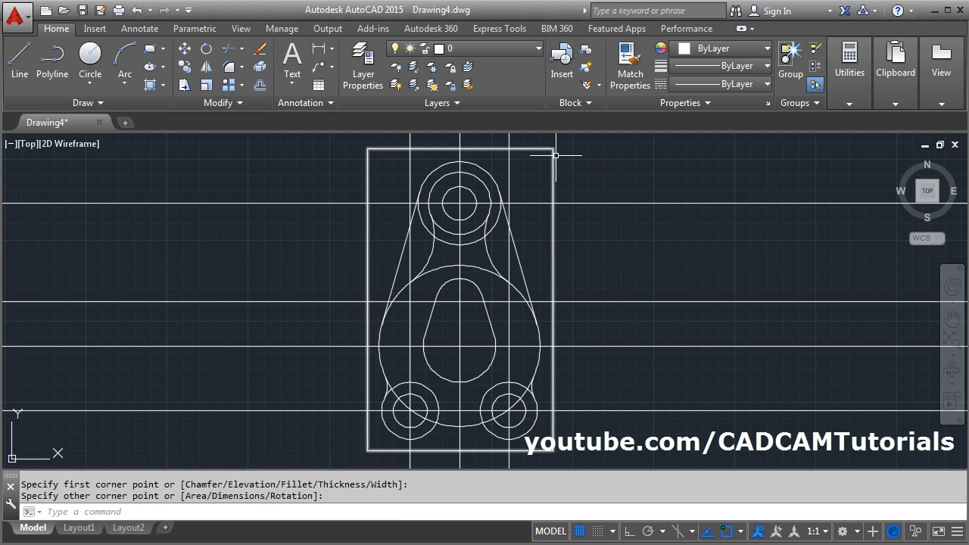
- Trim all construction lines outside the rectangle, using the rectangle as cutting edge and a fence running around it
{"action": "left_click", "coordinate": [230, 48]}
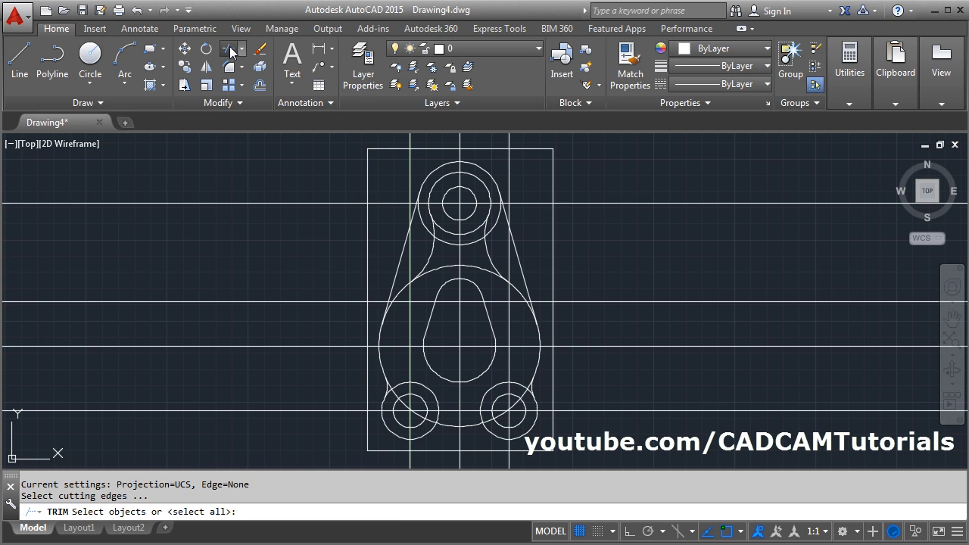
{"action": "left_click", "coordinate": [367, 275]}
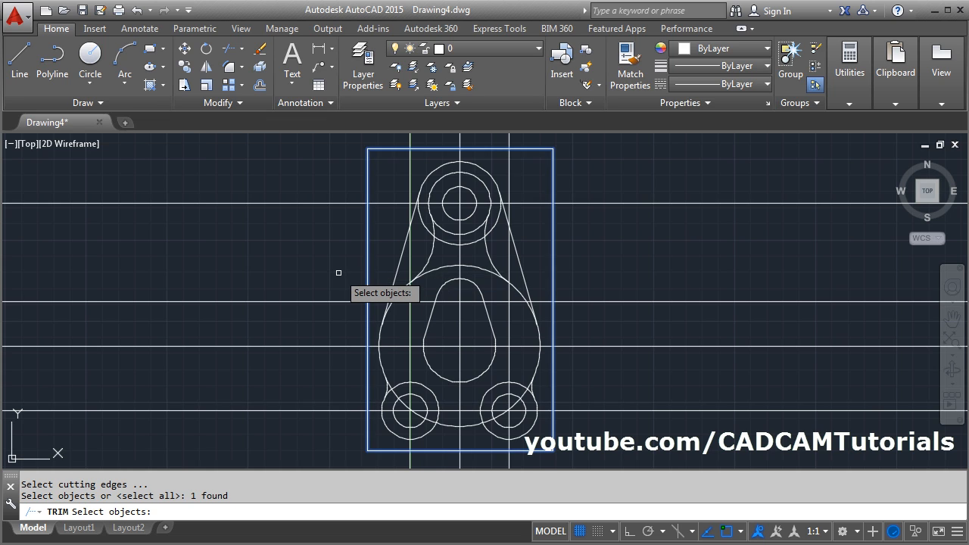
{"action": "scroll", "coordinate": [338, 273], "scroll_direction": "down", "scroll_amount": 2}
{"action": "key", "text": "Return"}
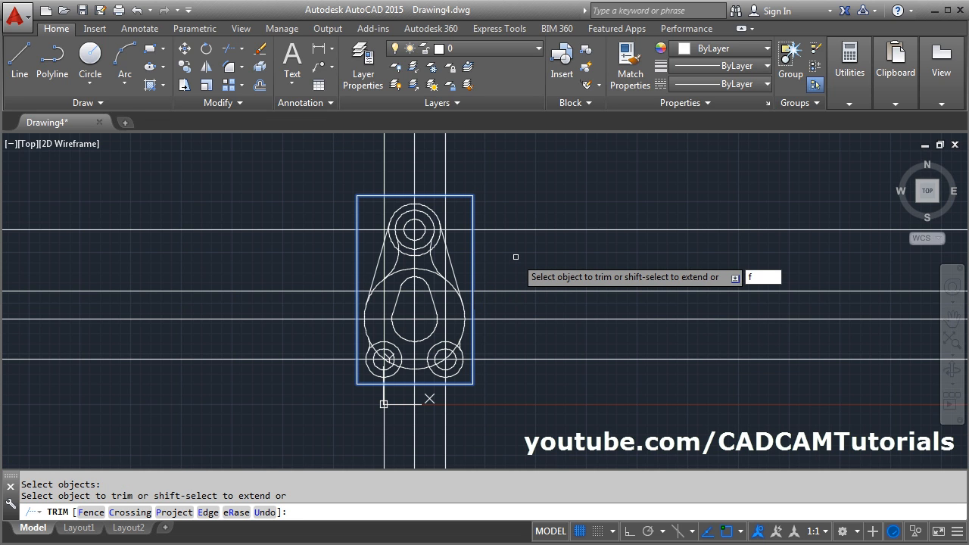
{"action": "key", "text": "Return"}
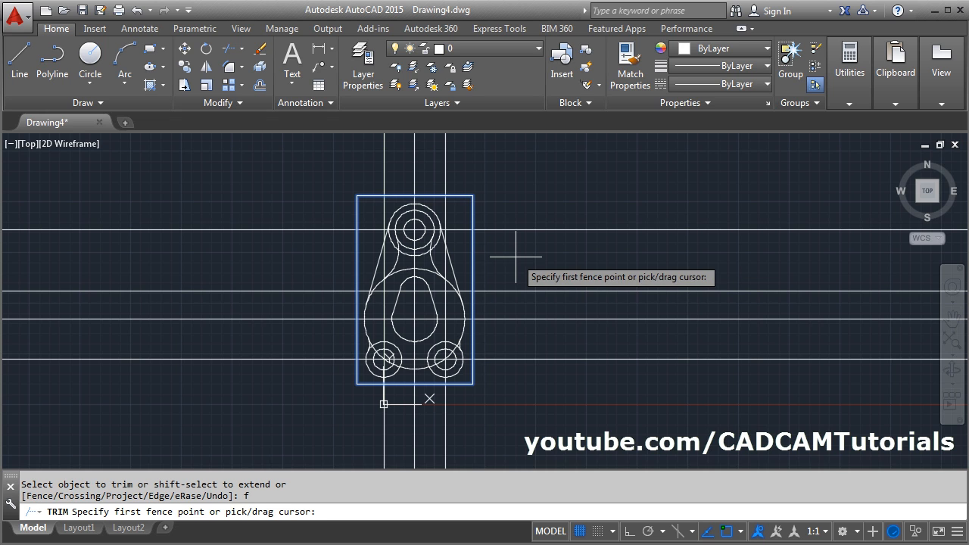
{"action": "left_click", "coordinate": [537, 392]}
{"action": "left_click", "coordinate": [507, 162]}
{"action": "left_click", "coordinate": [312, 159]}
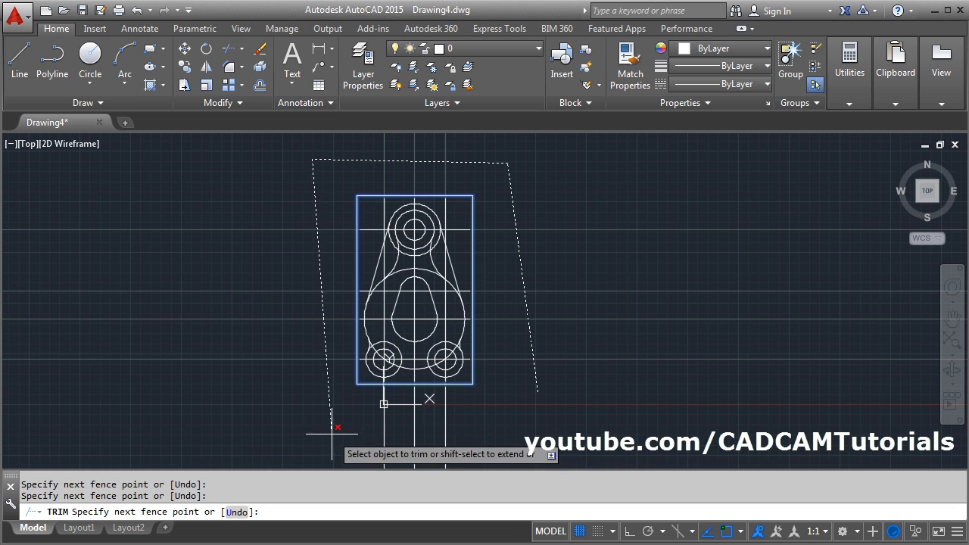
{"action": "left_click", "coordinate": [296, 415]}
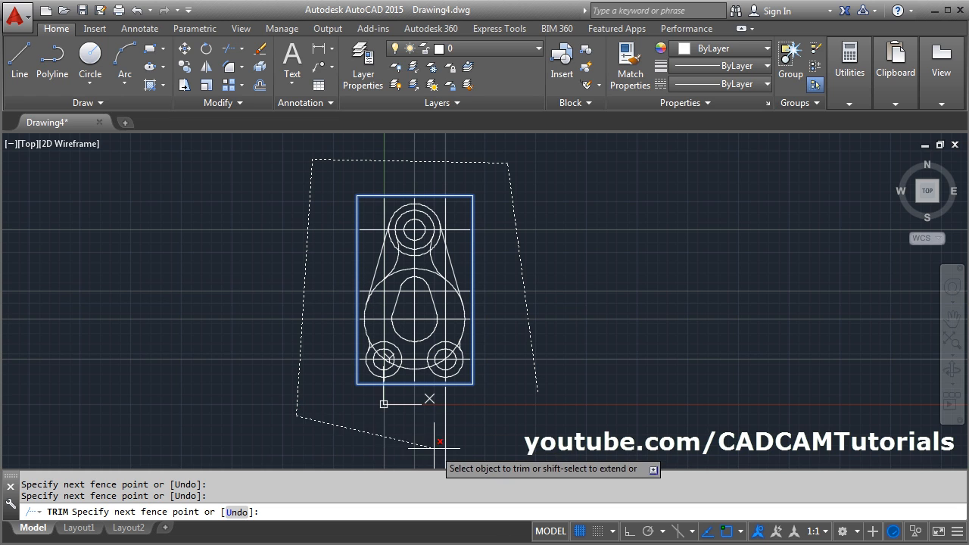
{"action": "left_click", "coordinate": [500, 439]}
{"action": "key", "text": "Return"}
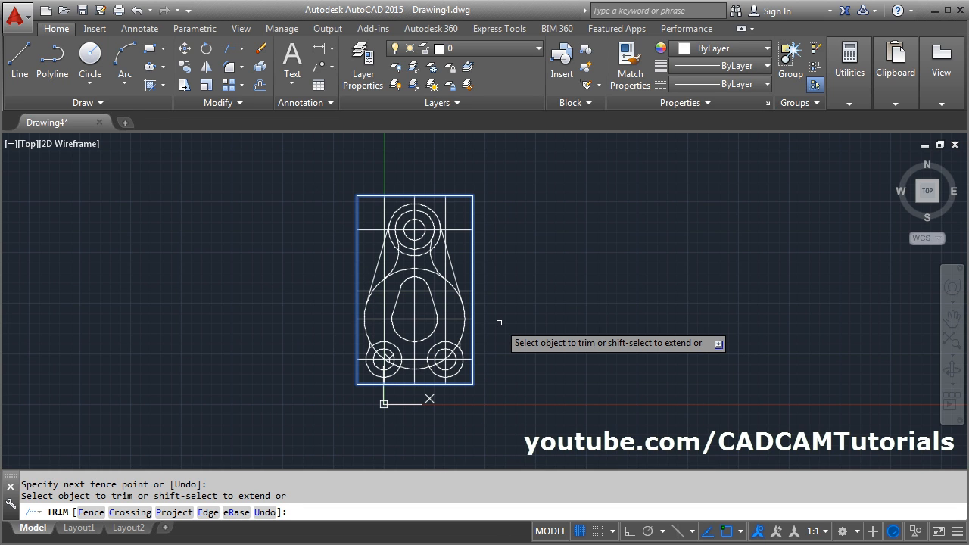
{"action": "key", "text": "Escape"}
- Erase the enclosing rectangle around the plate profile
{"action": "middle_click", "coordinate": [473, 283]}
{"action": "middle_click", "coordinate": [473, 283]}
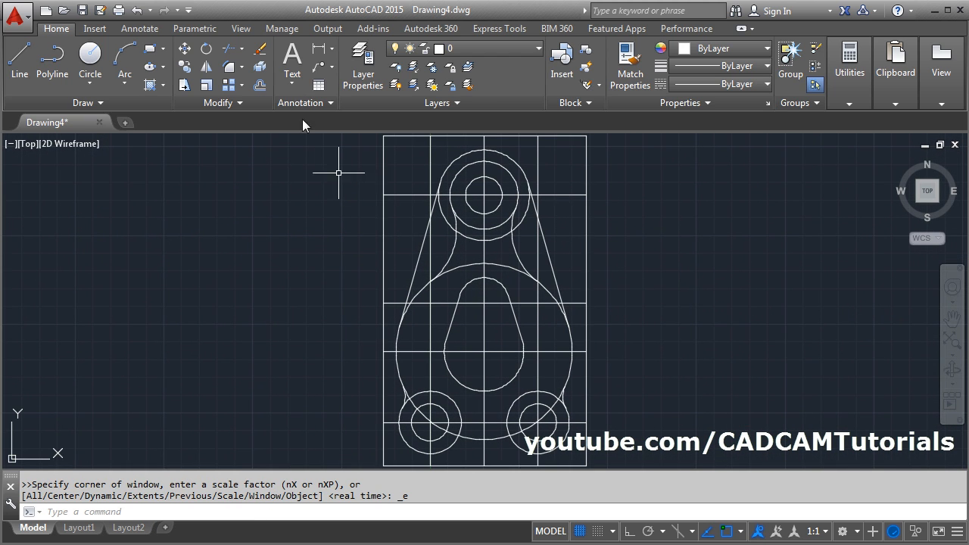
{"action": "left_click", "coordinate": [261, 53]}
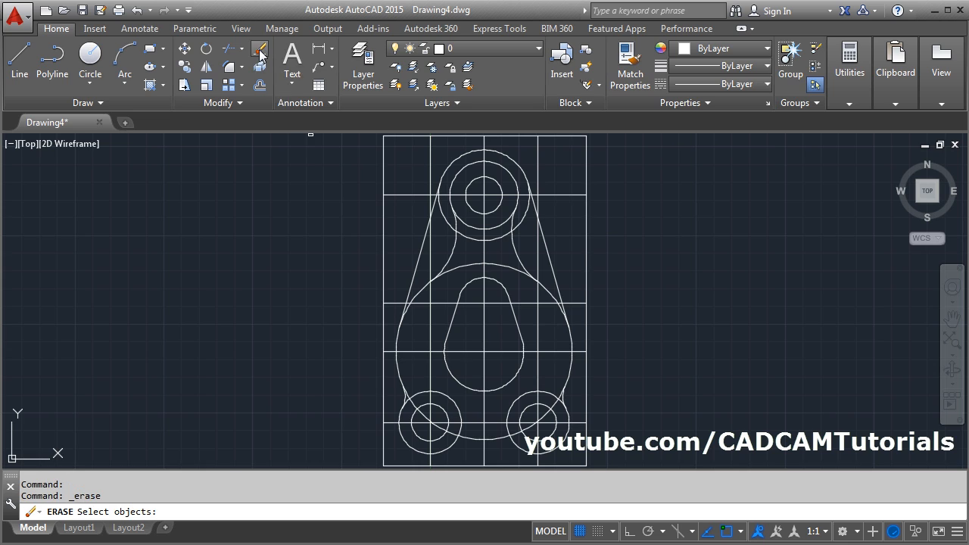
{"action": "left_click", "coordinate": [385, 232]}
{"action": "key", "text": "Return"}
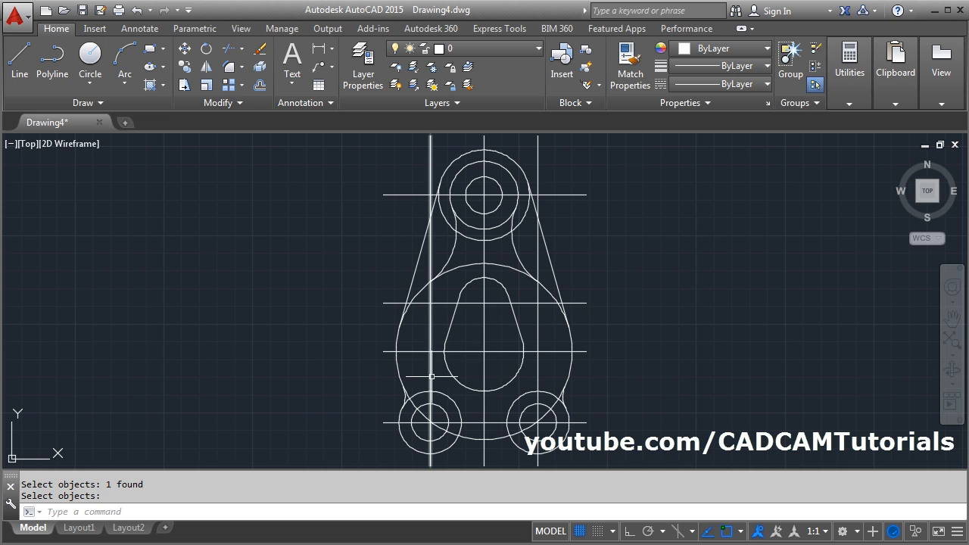
- Break off the upper parts of the vertical lines through the two lower holes, just above their outer circles
{"action": "scroll", "coordinate": [389, 252], "scroll_direction": "down", "scroll_amount": 2}
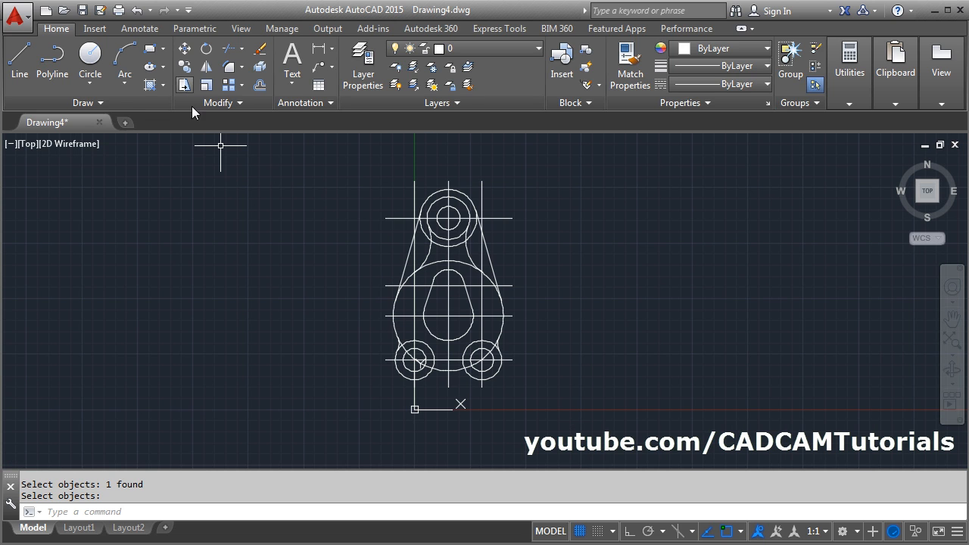
{"action": "left_click", "coordinate": [230, 104]}
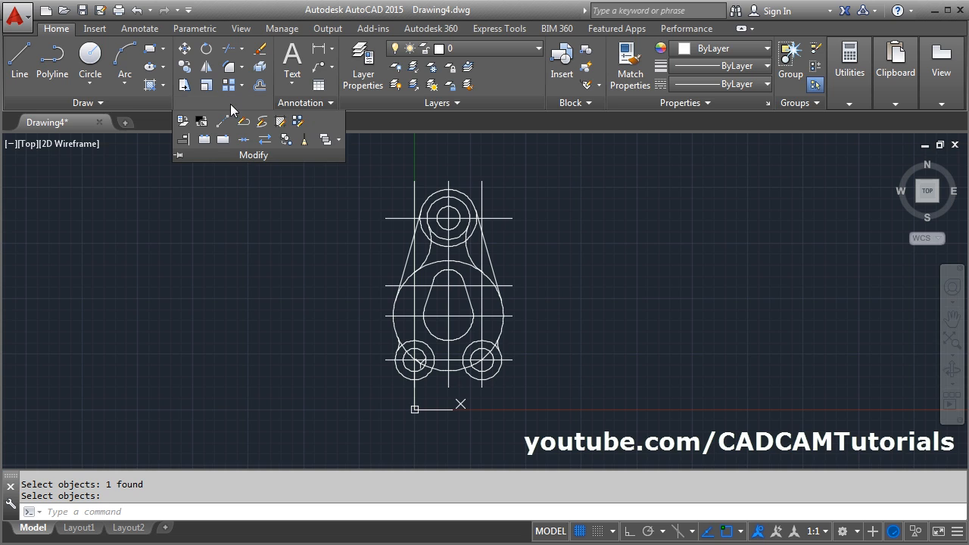
{"action": "left_click", "coordinate": [204, 142]}
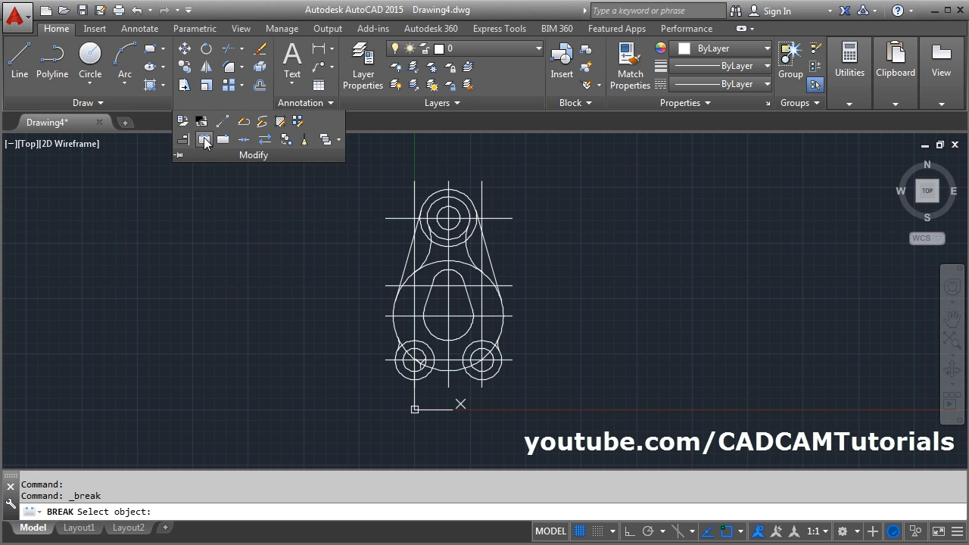
{"action": "left_click", "coordinate": [414, 333]}
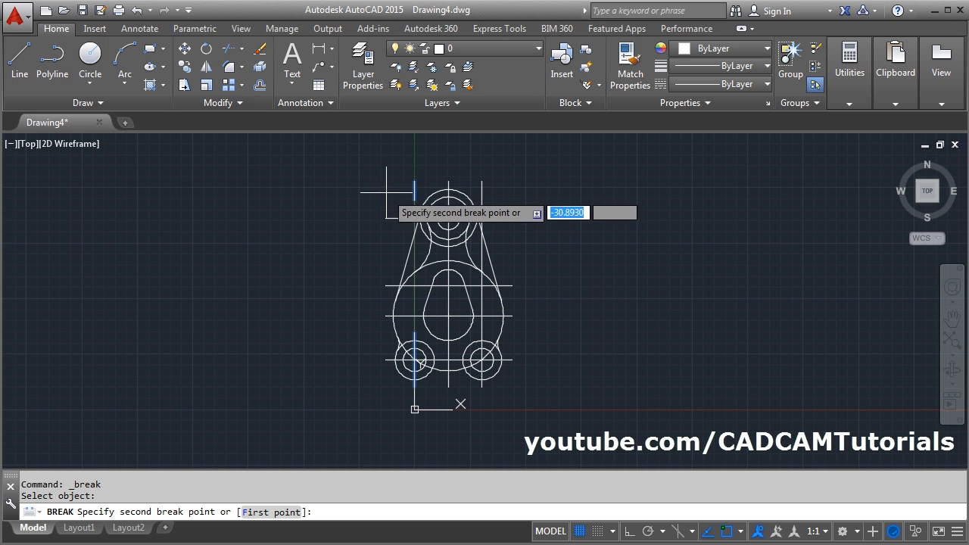
{"action": "left_click", "coordinate": [431, 160]}
{"action": "key", "text": "Return"}
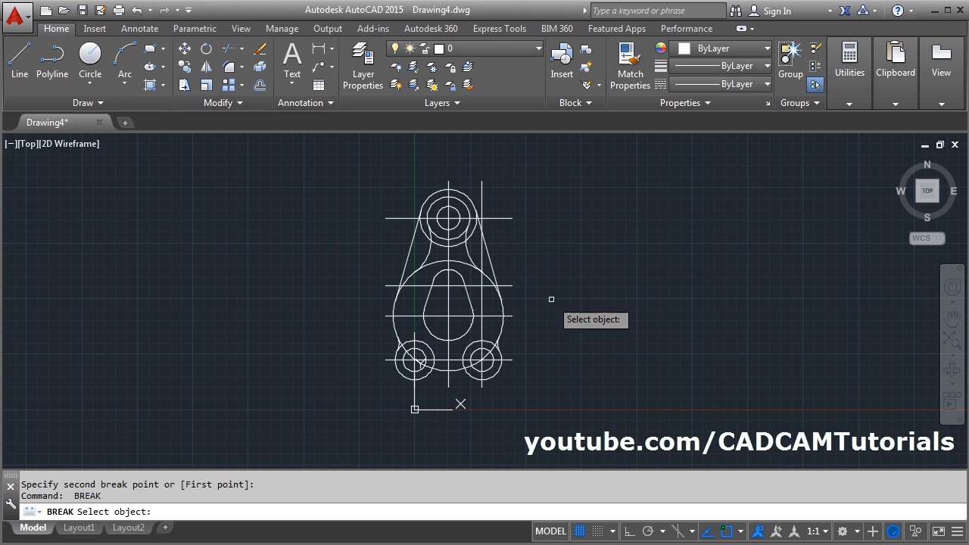
{"action": "left_click", "coordinate": [481, 331]}
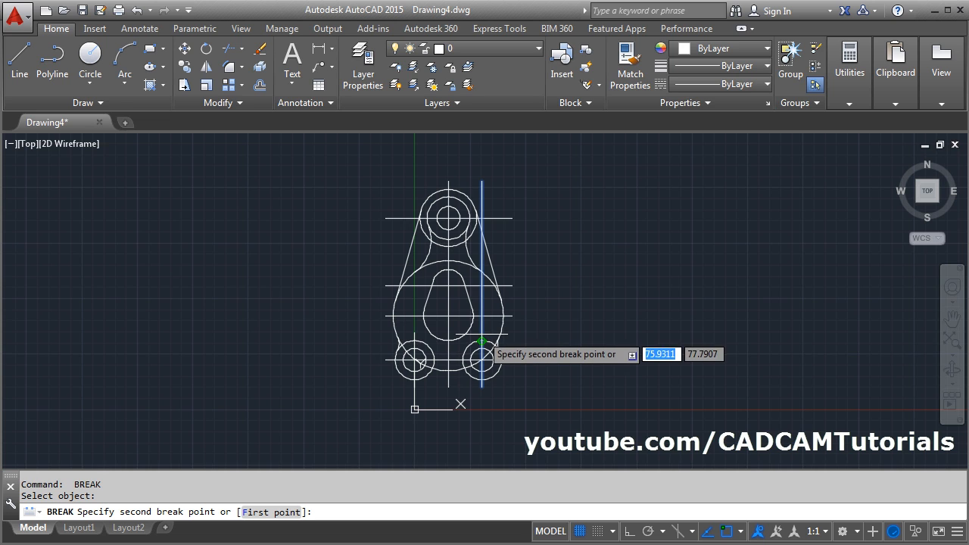
{"action": "left_click", "coordinate": [503, 151]}
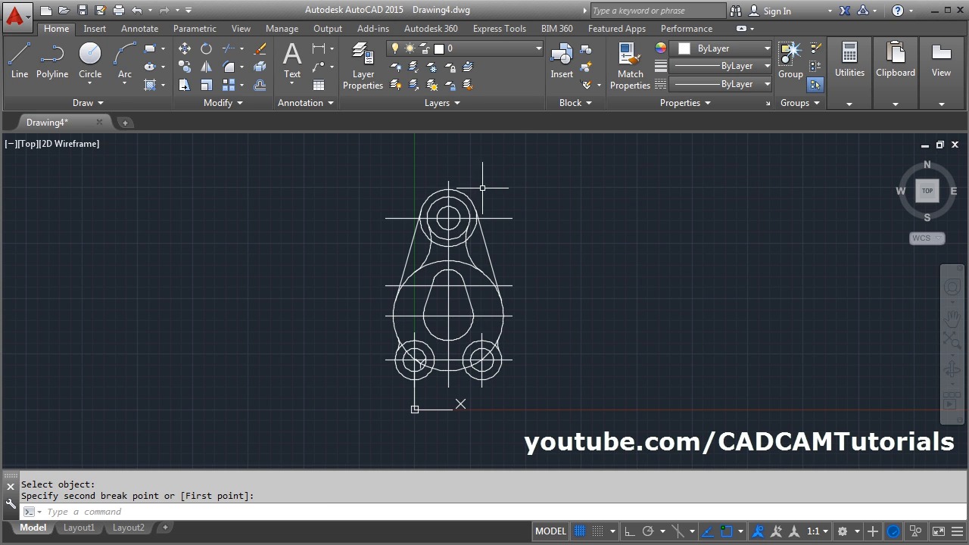
- Shorten the horizontal centre line of the top hole with Break on both sides, just outside the radius 32 circle
{"action": "scroll", "coordinate": [494, 192], "scroll_direction": "up", "scroll_amount": 2}
{"action": "key", "text": "Return"}
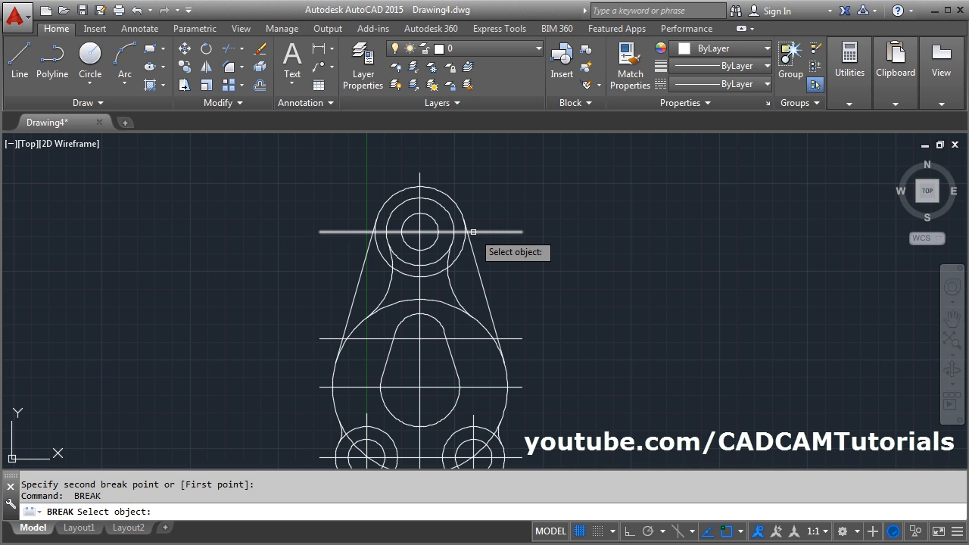
{"action": "left_click", "coordinate": [473, 231]}
{"action": "left_click", "coordinate": [580, 232]}
{"action": "key", "text": "Return"}
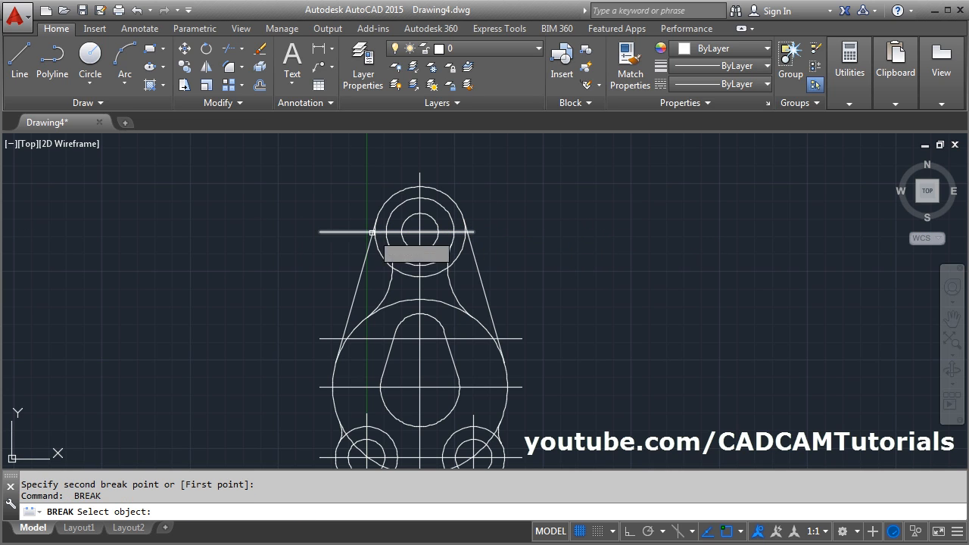
{"action": "left_click", "coordinate": [364, 230]}
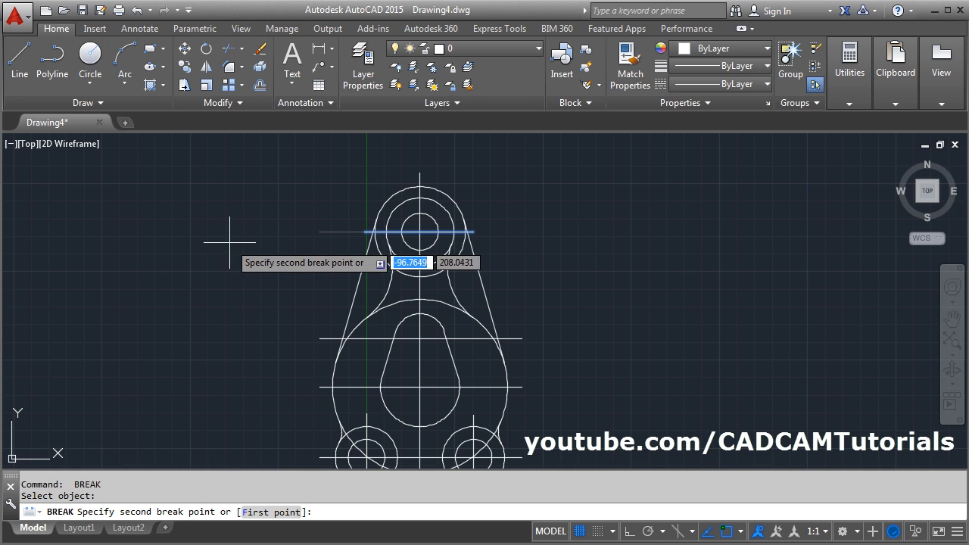
{"action": "left_click", "coordinate": [266, 219]}
{"action": "scroll", "coordinate": [274, 210], "scroll_direction": "down", "scroll_amount": 2}
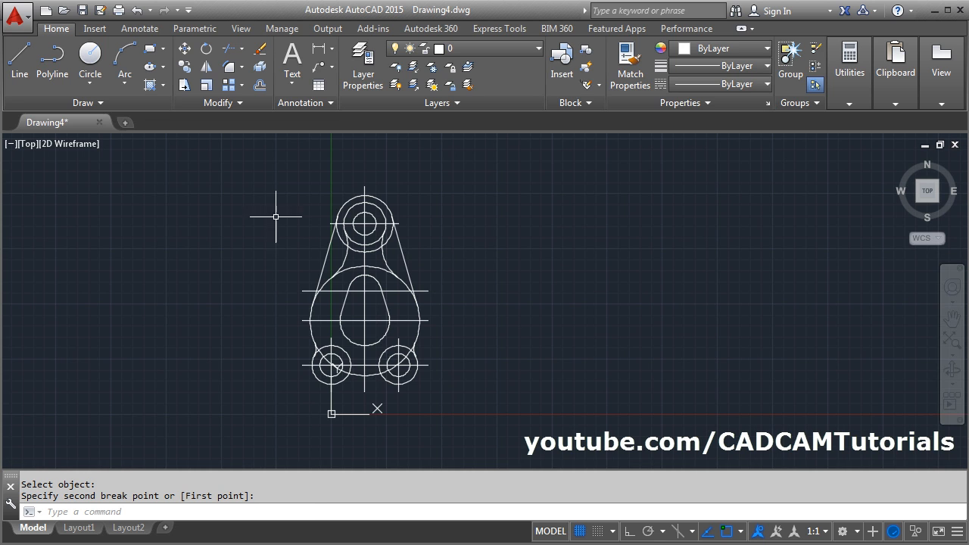
- Break the horizontal centre line of the inner opening's upper arc on both sides, just outside the opening
{"action": "scroll", "coordinate": [284, 242], "scroll_direction": "up", "scroll_amount": 2}
{"action": "key", "text": "Return"}
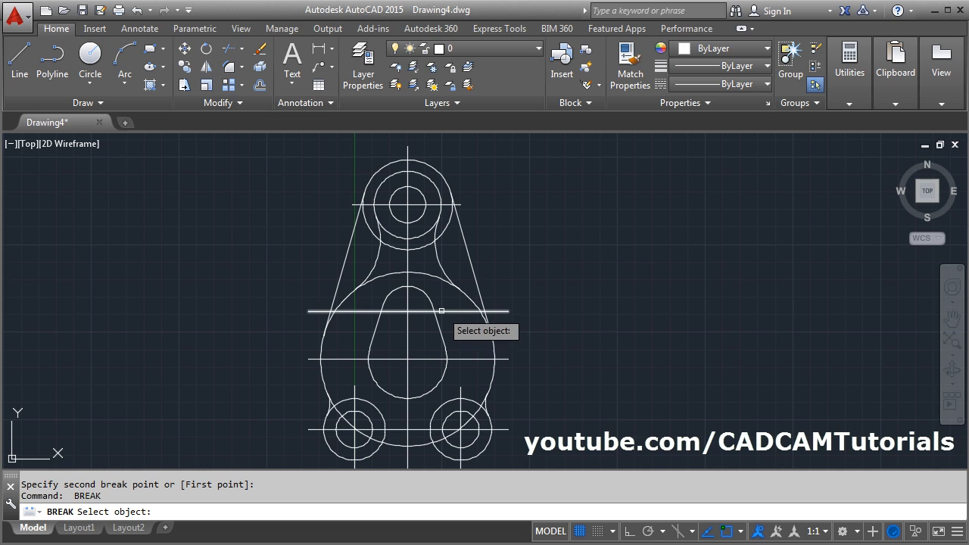
{"action": "left_click", "coordinate": [442, 312]}
{"action": "left_click", "coordinate": [553, 311]}
{"action": "key", "text": "Return"}
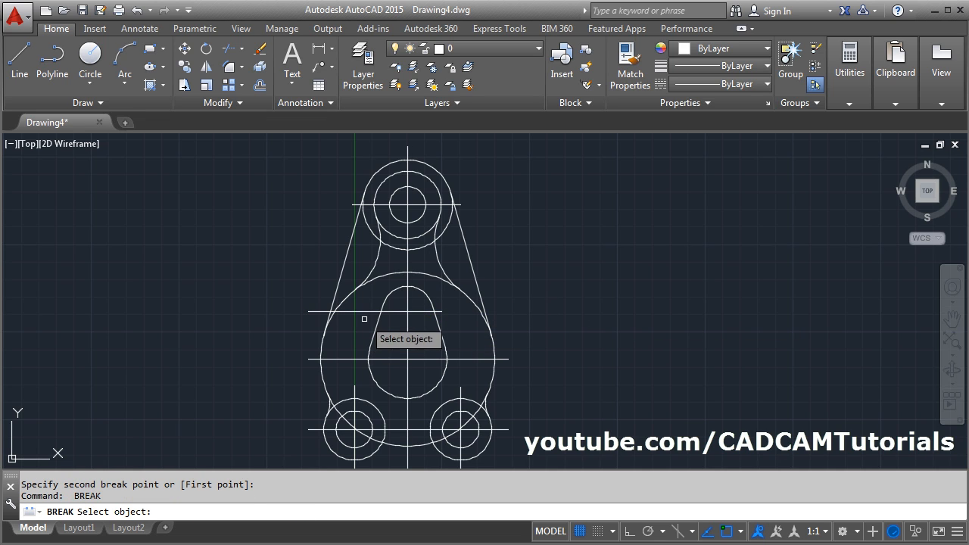
{"action": "left_click", "coordinate": [371, 310]}
{"action": "left_click", "coordinate": [250, 308]}
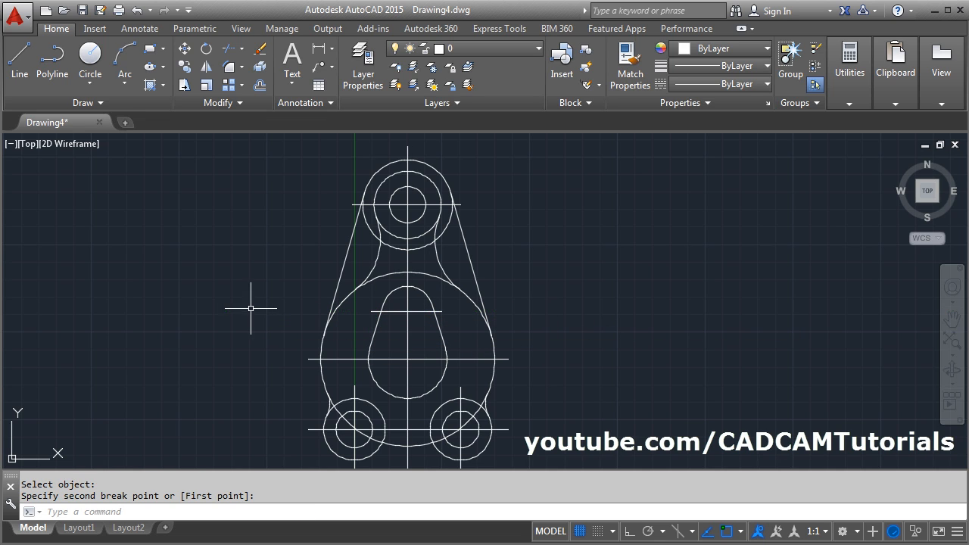
- Shorten the horizontal centre line of the inner opening's lower arc with Break, just beyond the opening on both sides
{"action": "key", "text": "Return"}
{"action": "left_click", "coordinate": [362, 359]}
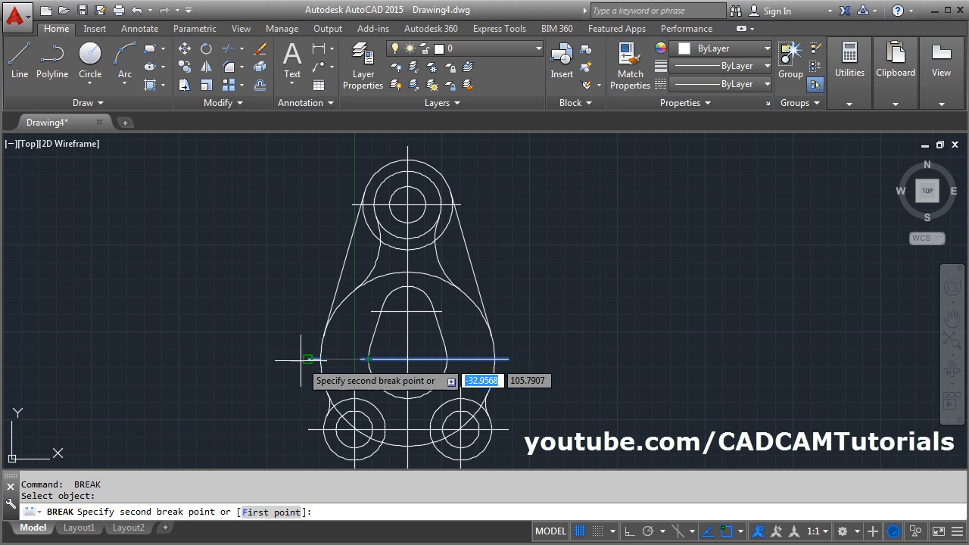
{"action": "left_click", "coordinate": [233, 361]}
{"action": "key", "text": "Return"}
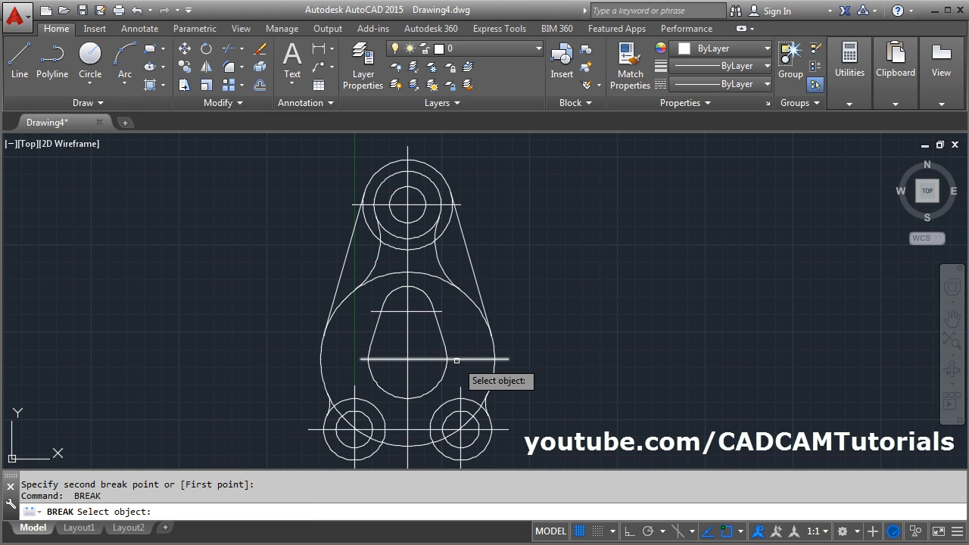
{"action": "left_click", "coordinate": [456, 359]}
{"action": "left_click", "coordinate": [567, 353]}
- Fillet the outer circles of the two lower holes with radius 20 to form the bottom cutout shown in the PDF
{"action": "scroll", "coordinate": [591, 320], "scroll_direction": "down", "scroll_amount": 2}
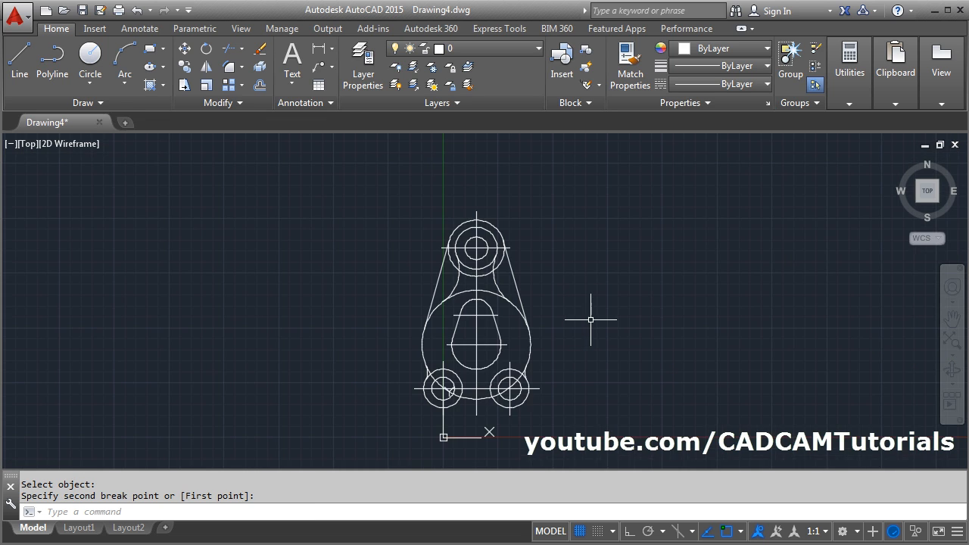
{"action": "scroll", "coordinate": [471, 409], "scroll_direction": "up", "scroll_amount": 2}
{"action": "scroll", "coordinate": [471, 409], "scroll_direction": "up", "scroll_amount": 2}
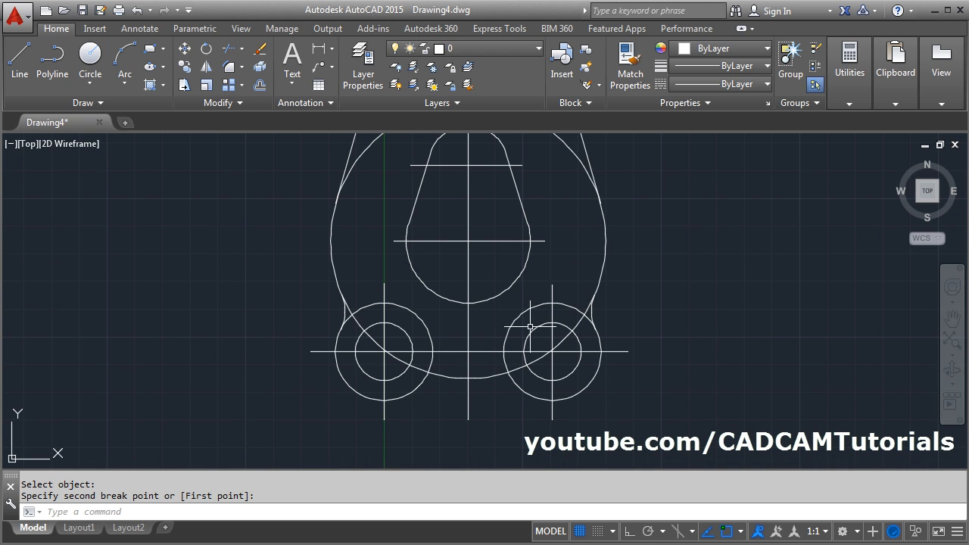
{"action": "scroll", "coordinate": [530, 327], "scroll_direction": "down", "scroll_amount": 2}
{"action": "mouse_move", "coordinate": [529, 303]}
{"action": "middle_mouse_down"}
{"action": "mouse_move", "coordinate": [533, 371]}
{"action": "mouse_move", "coordinate": [525, 346]}
{"action": "middle_mouse_up"}
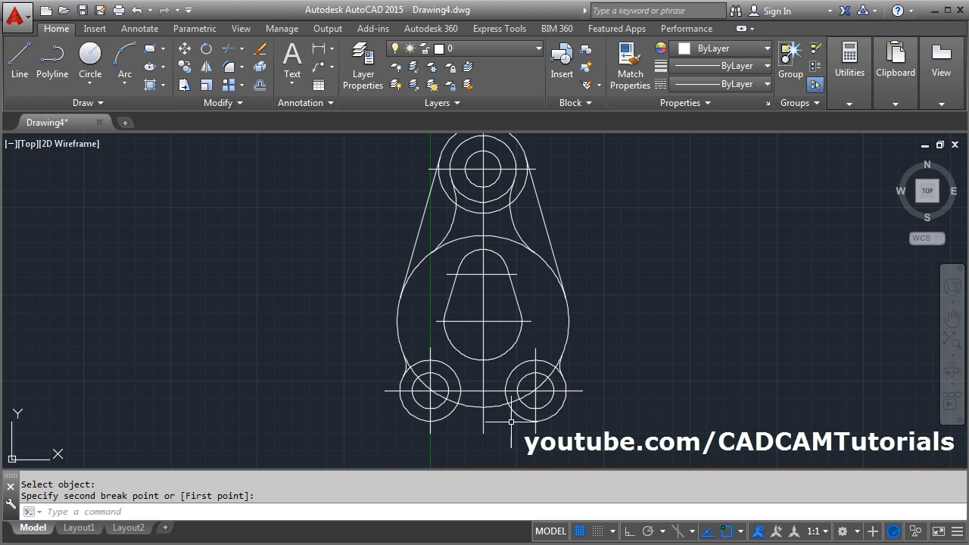
{"action": "key", "text": "alt+Tab"}
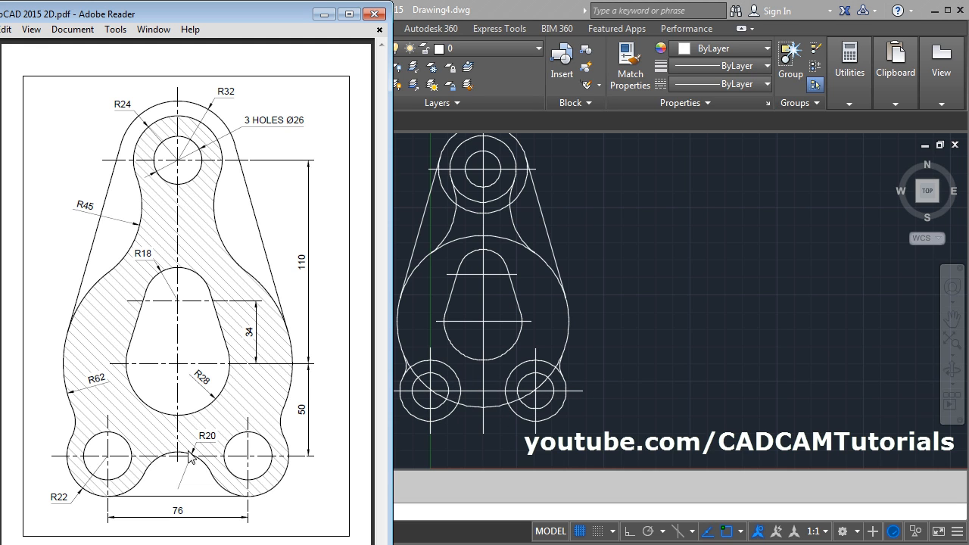
{"action": "key", "text": "alt+Tab"}
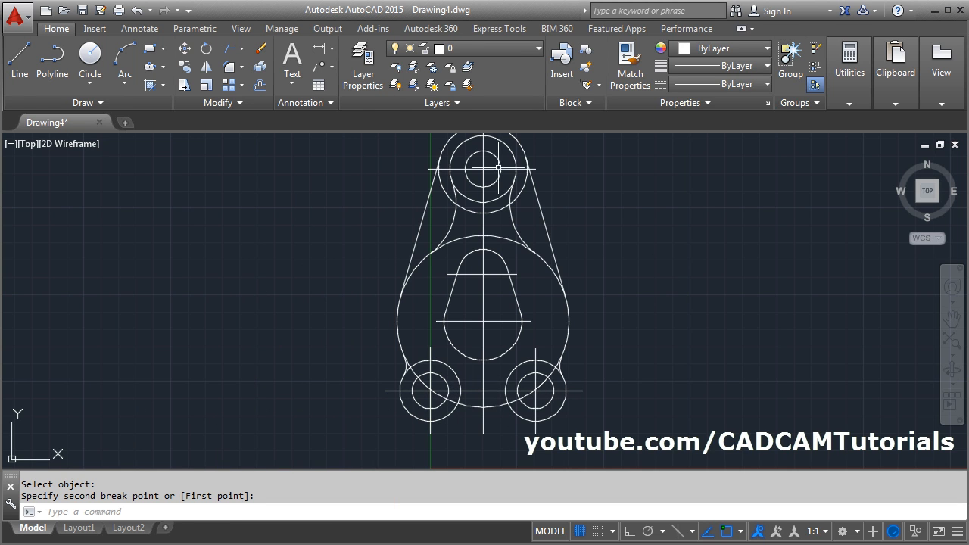
{"action": "left_click", "coordinate": [229, 69]}
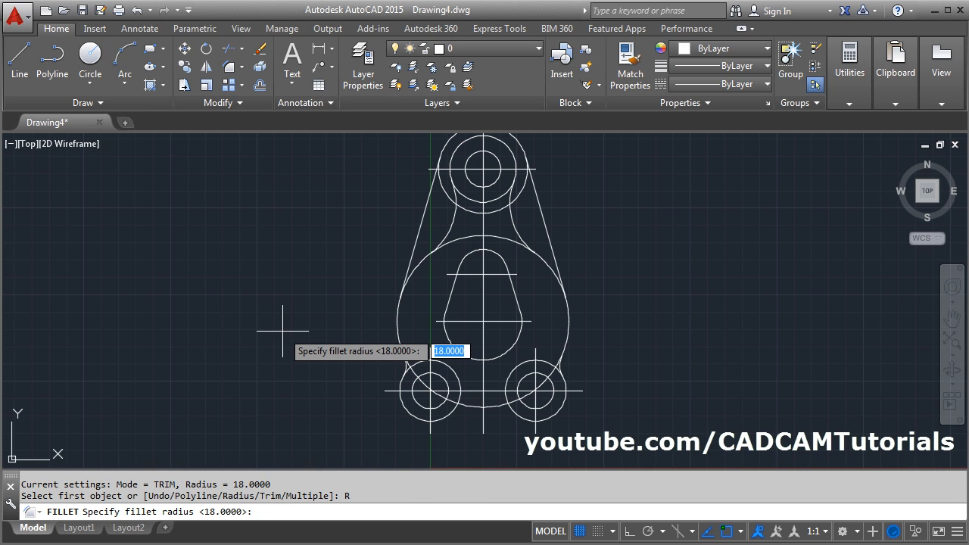
{"action": "type", "text": "20"}
{"action": "key", "text": "Return"}
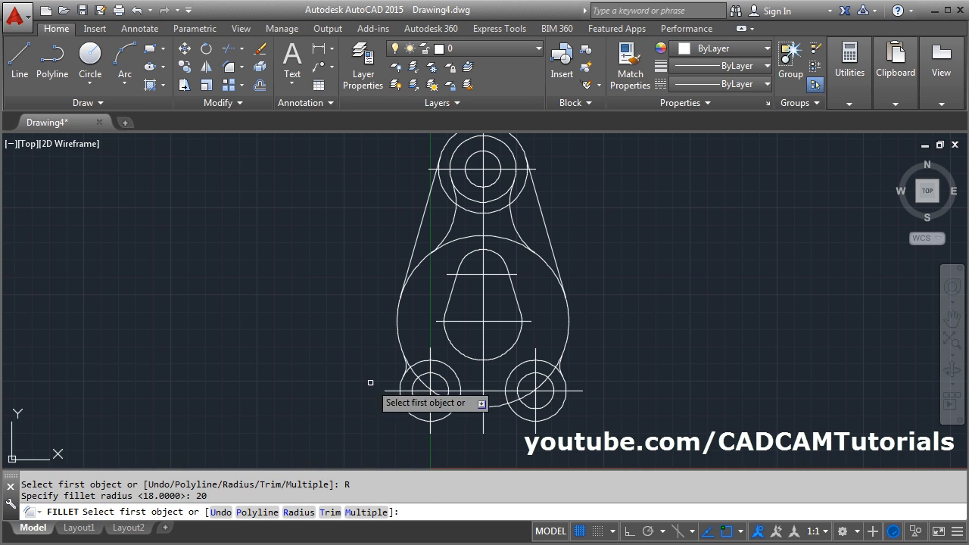
{"action": "left_click", "coordinate": [451, 412]}
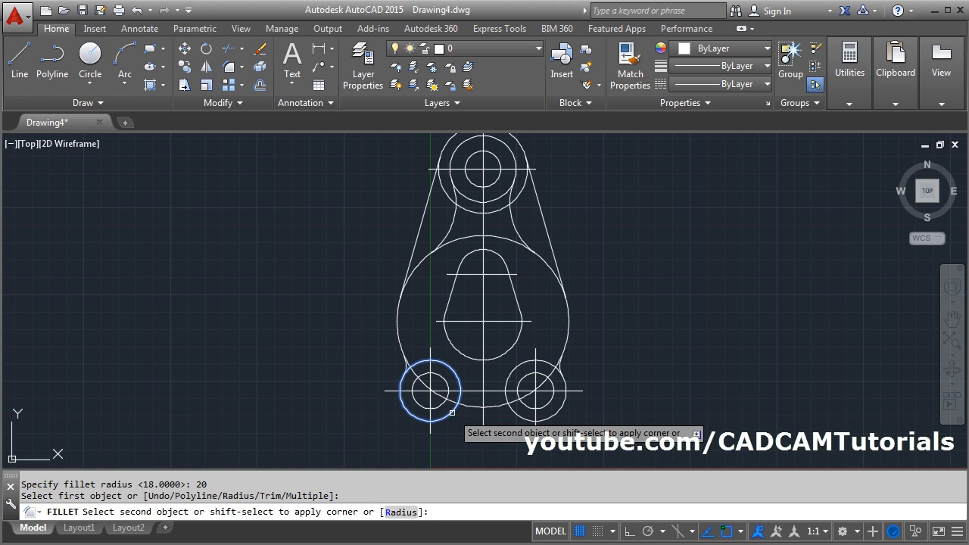
{"action": "left_click", "coordinate": [521, 417]}
- Trim the inner portions of the R32, lower outer and large circles, using the side tangent lines, side fillets and bottom fillet as cutting edges
{"action": "middle_click_drag", "start_coordinate": [527, 253], "coordinate": [475, 276]}
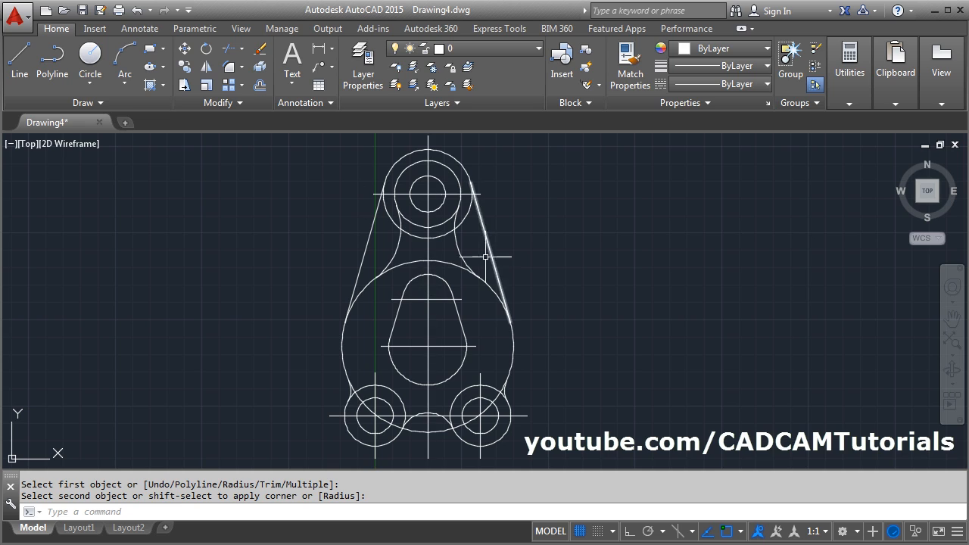
{"action": "left_click", "coordinate": [228, 51]}
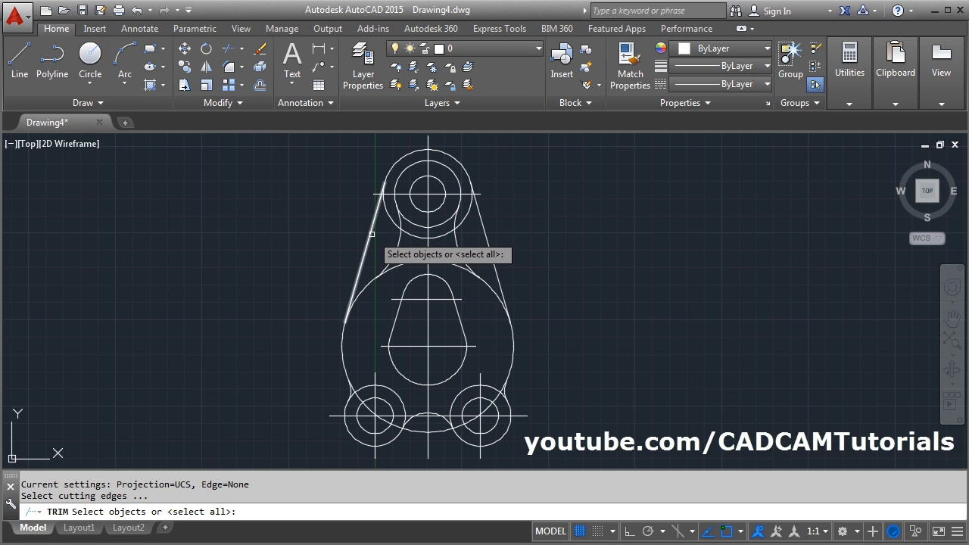
{"action": "left_click", "coordinate": [371, 234]}
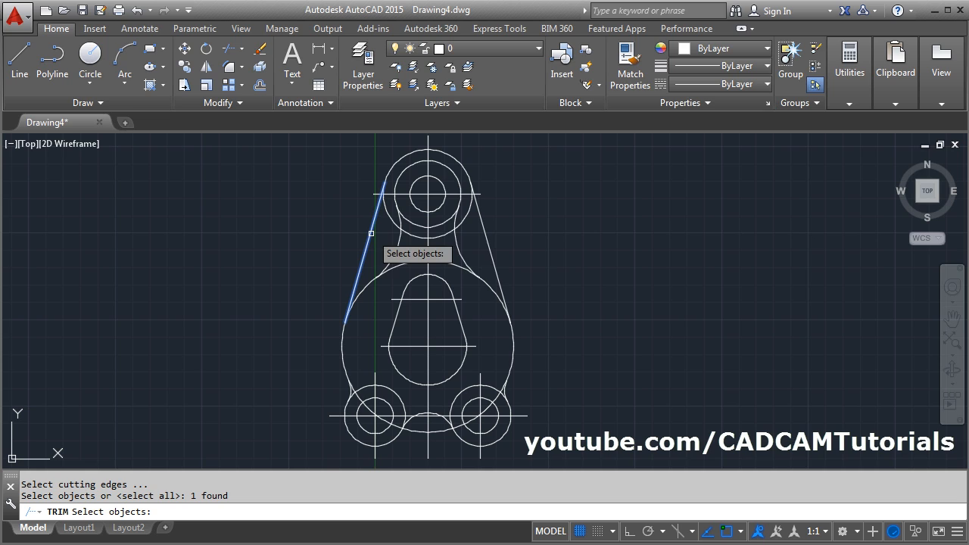
{"action": "left_click", "coordinate": [490, 244]}
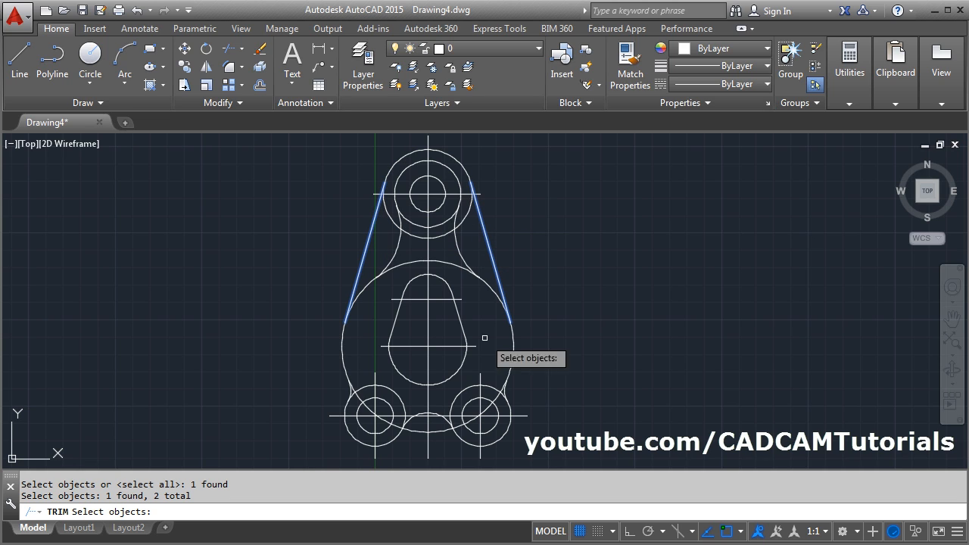
{"action": "left_click", "coordinate": [349, 393]}
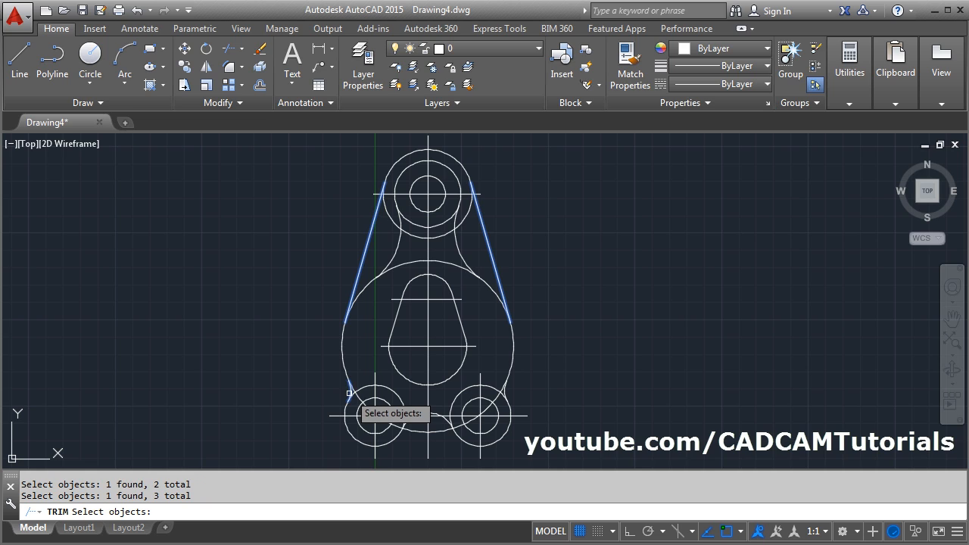
{"action": "left_click", "coordinate": [504, 392]}
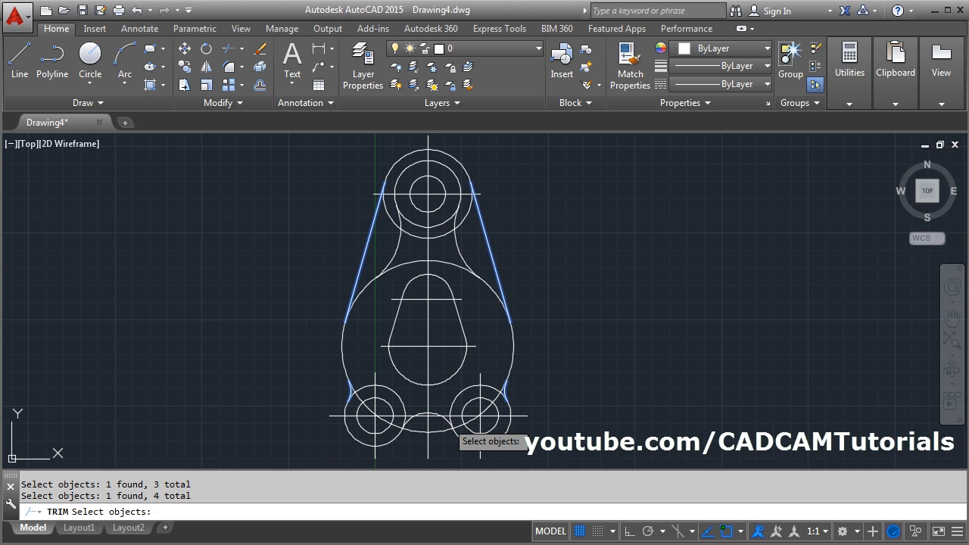
{"action": "left_click", "coordinate": [447, 420]}
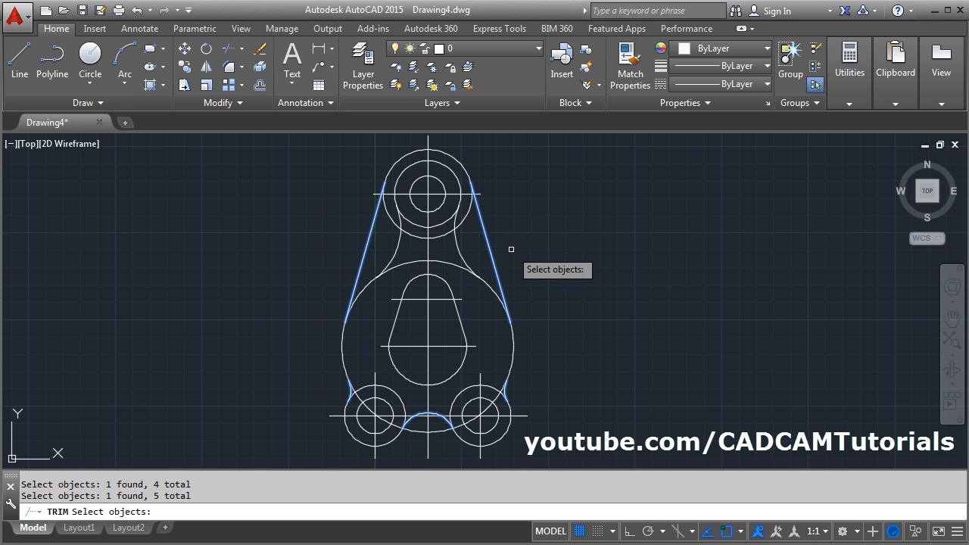
{"action": "key", "text": "Return"}
{"action": "left_click", "coordinate": [464, 218]}
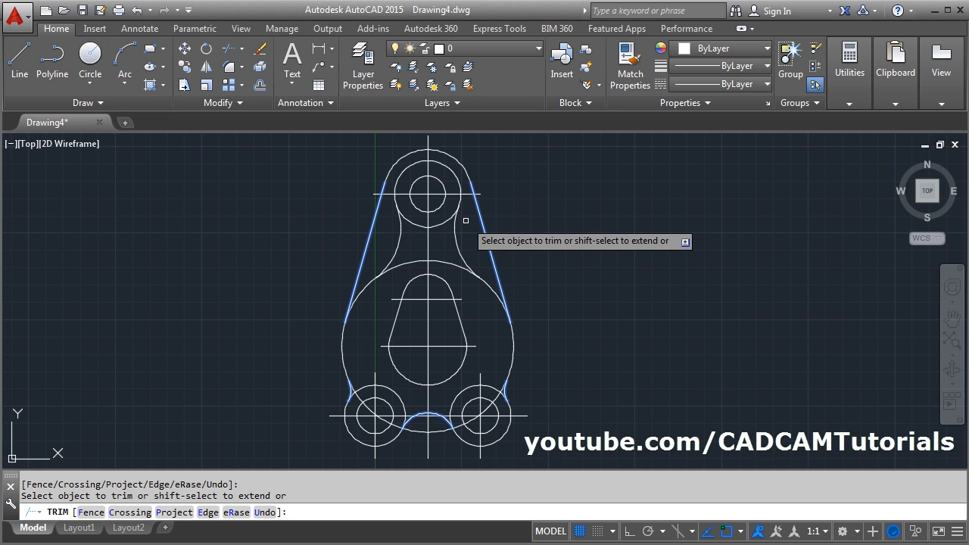
{"action": "left_click", "coordinate": [495, 388]}
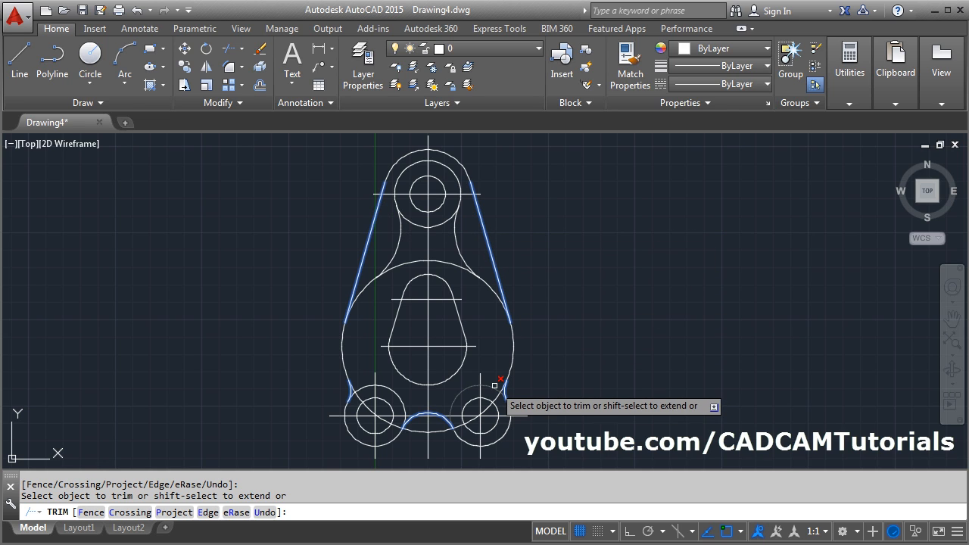
{"action": "left_click", "coordinate": [396, 392]}
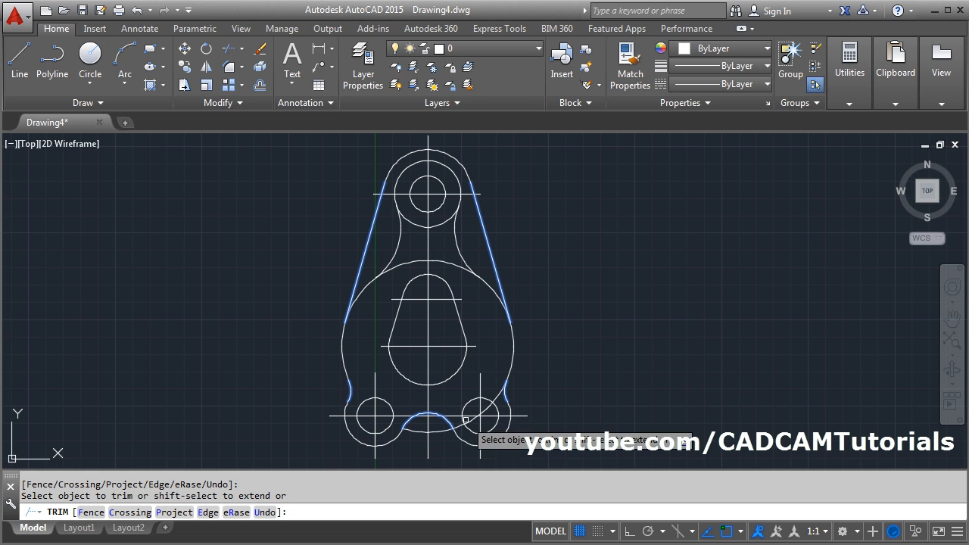
{"action": "left_click", "coordinate": [494, 399]}
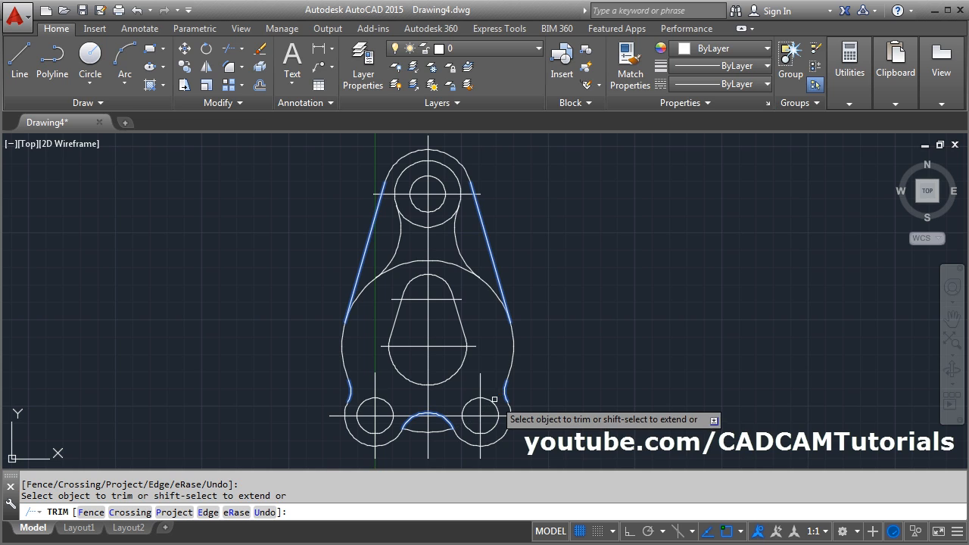
{"action": "key", "text": "Return"}
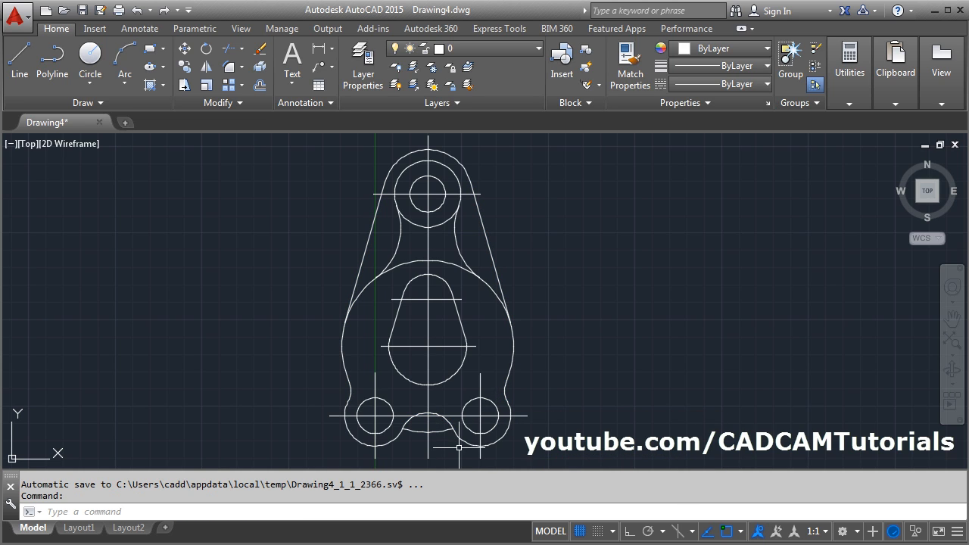
- Erase the leftover arc of the large circle beneath the bottom fillet
{"action": "type", "text": "E"}
{"action": "key", "text": "Return"}
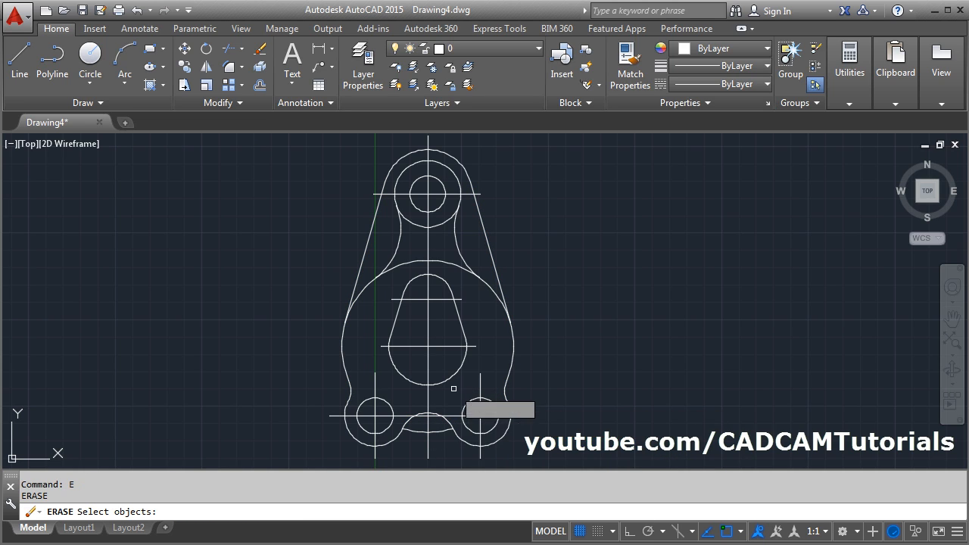
{"action": "left_click", "coordinate": [452, 431]}
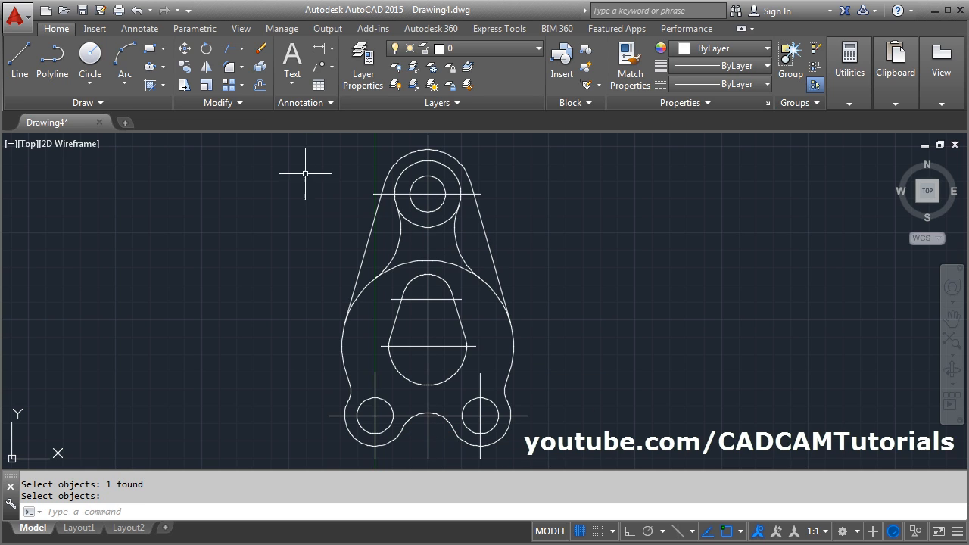
- Trim the lower part of the R24 circle and the top of the large circle between the two R45 neck arcs
{"action": "type", "text": "tr"}
{"action": "key", "text": "Return"}
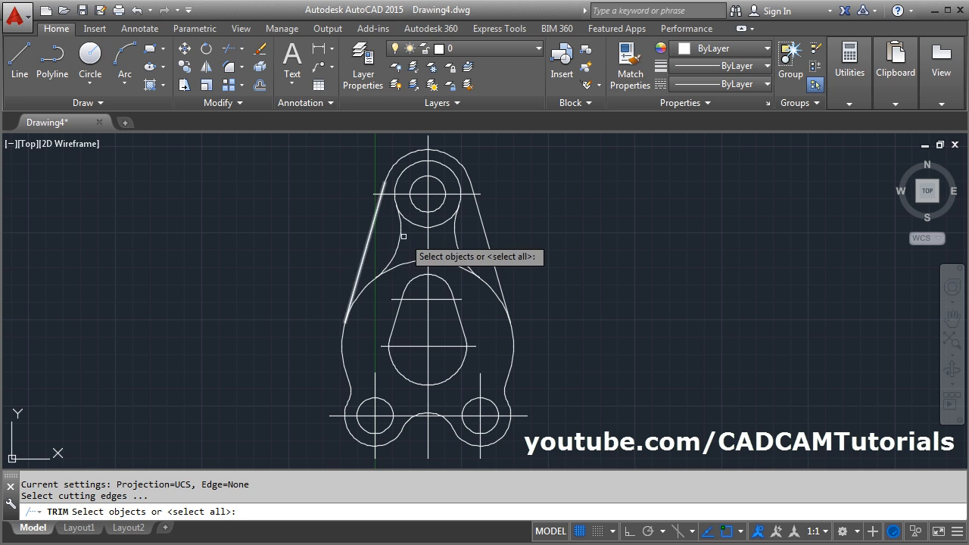
{"action": "left_click", "coordinate": [398, 243]}
{"action": "left_click", "coordinate": [460, 250]}
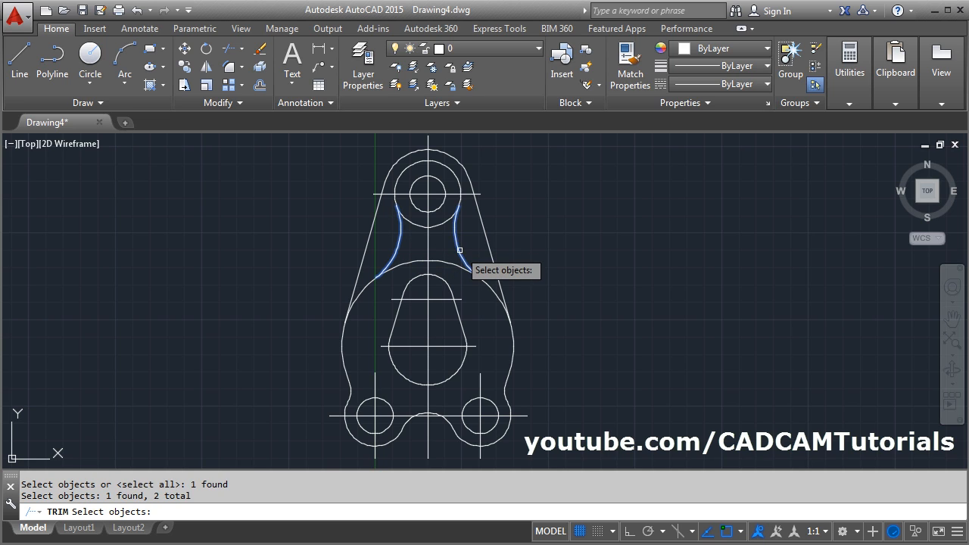
{"action": "key", "text": "Return"}
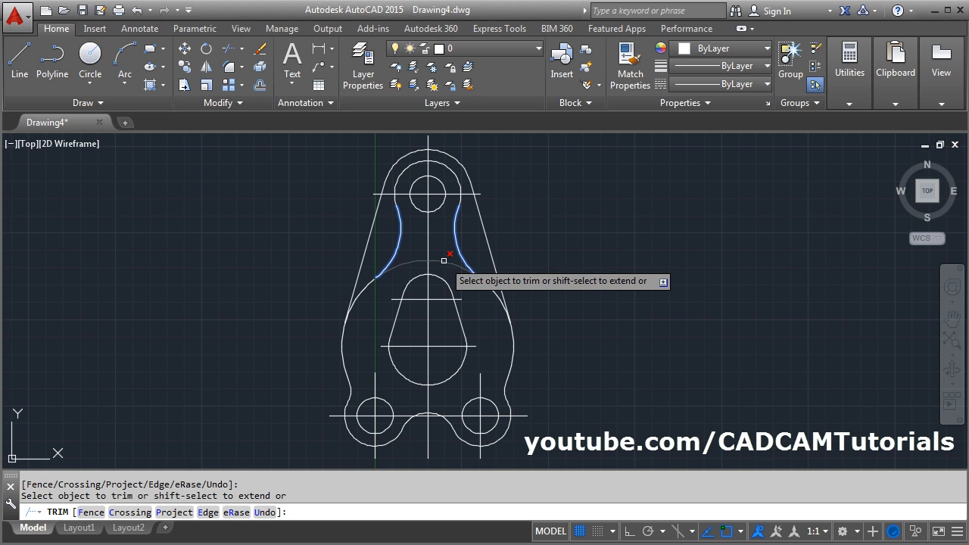
{"action": "key", "text": "Return"}
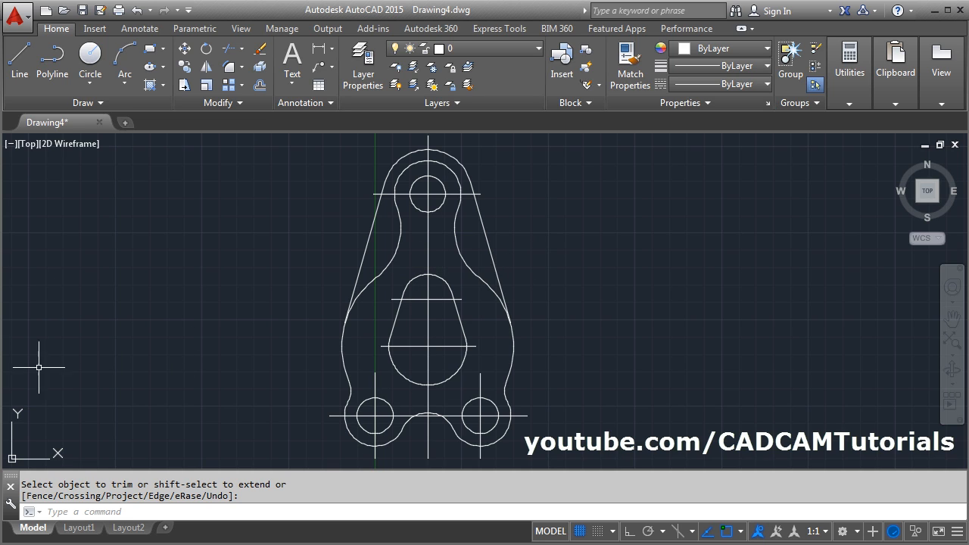
- Draw a horizontal line joining the lowest points of the two lower outer arcs, as in the PDF
{"action": "key", "text": "alt+Tab"}
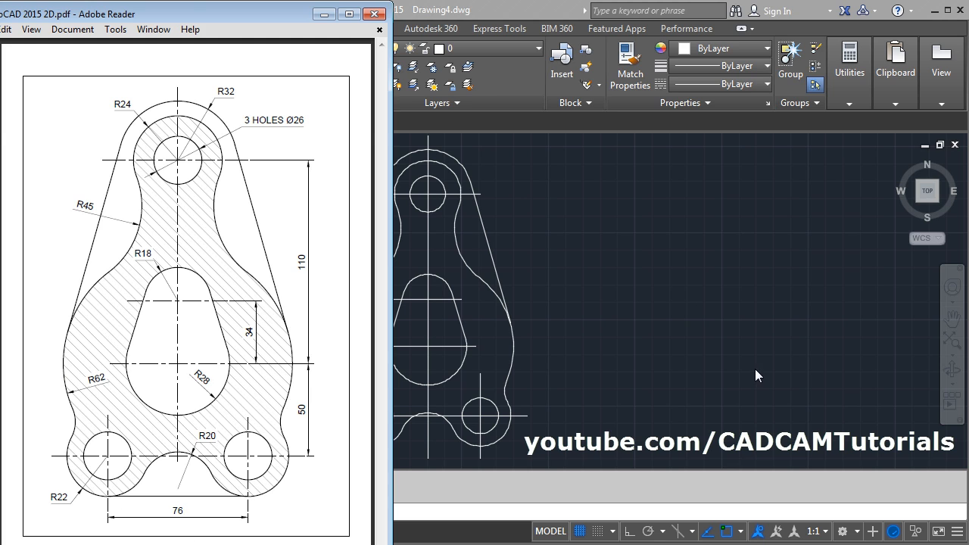
{"action": "key", "text": "alt+Tab"}
{"action": "left_click", "coordinate": [19, 70]}
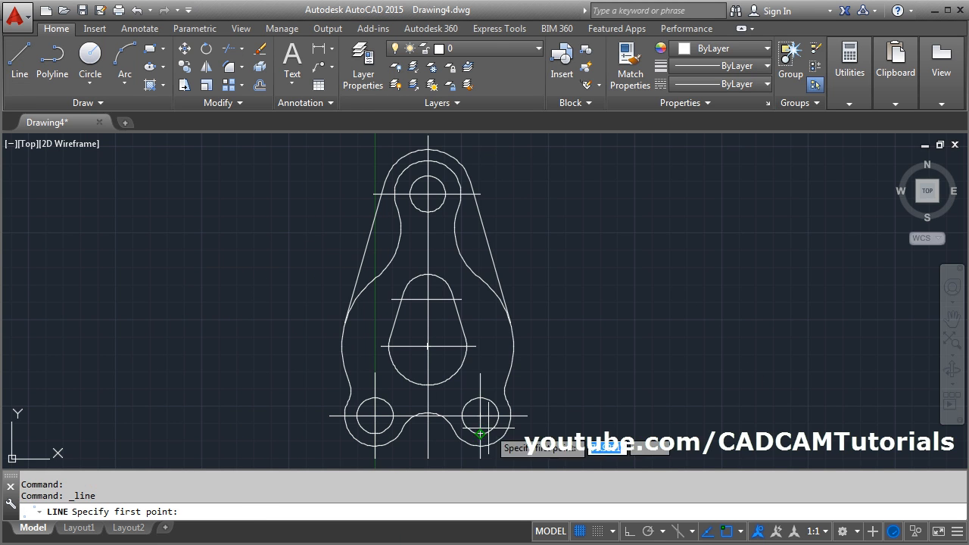
{"action": "left_click", "coordinate": [480, 447]}
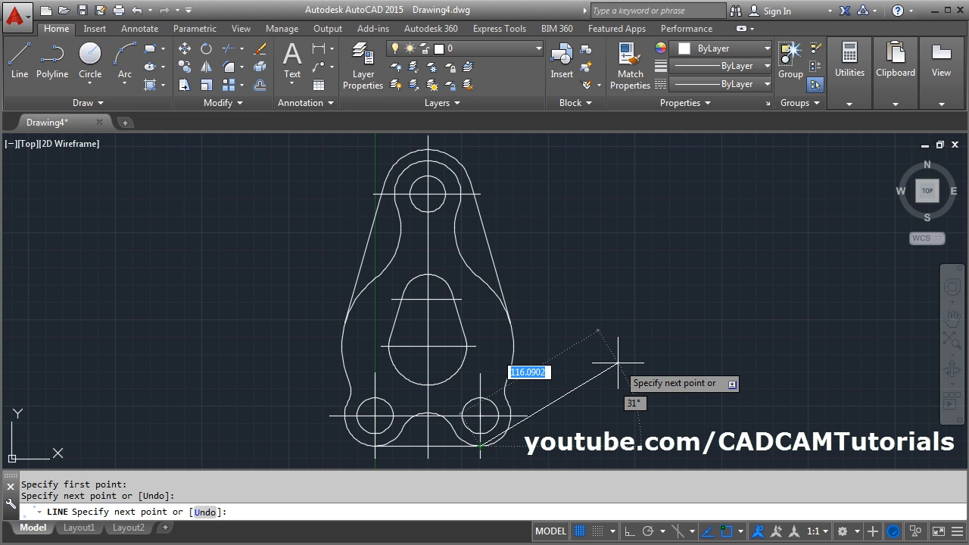
{"action": "key", "text": "Return"}
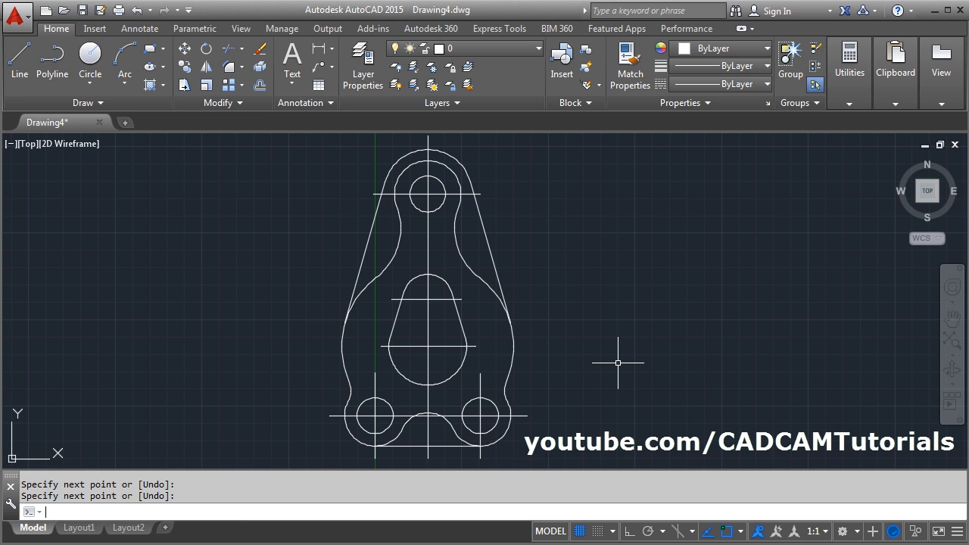
{"action": "key", "text": "F5"}
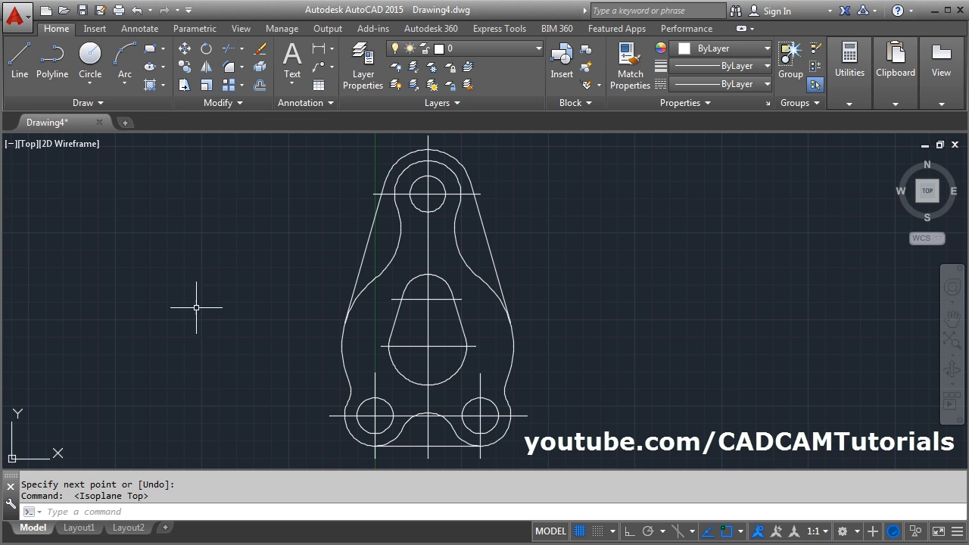
- Check the PDF drawing, return to AutoCAD and create a new layer named Center
{"action": "key", "text": "alt+Tab"}
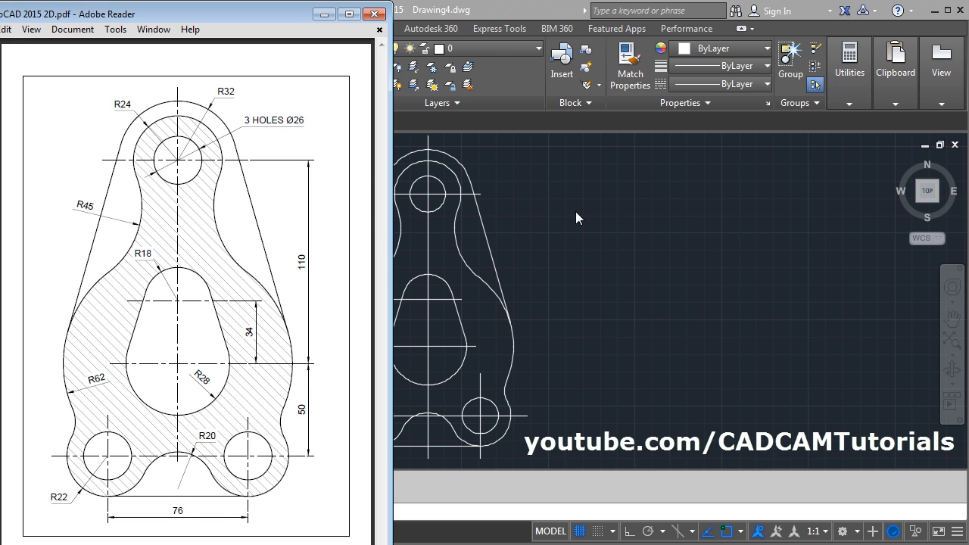
{"action": "key", "text": "alt+Tab"}
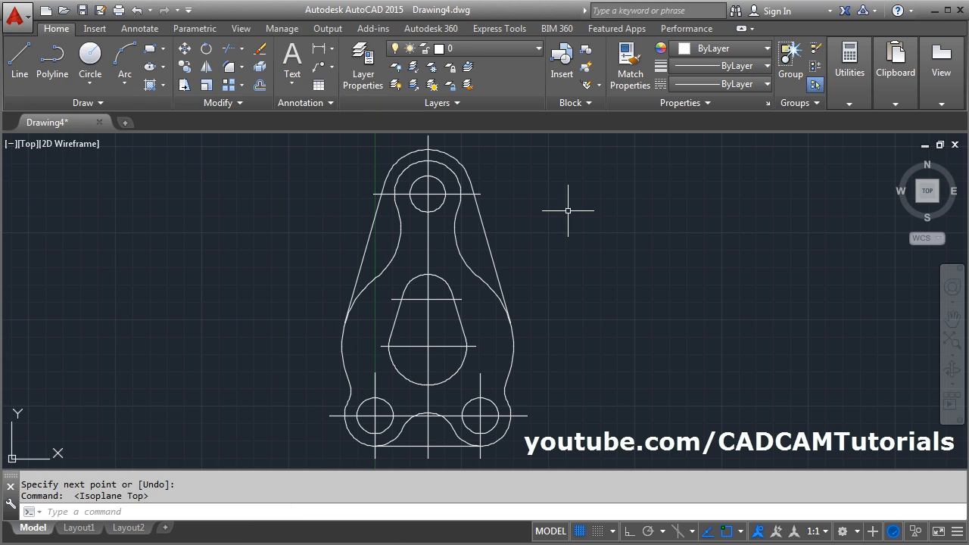
{"action": "left_click", "coordinate": [364, 70]}
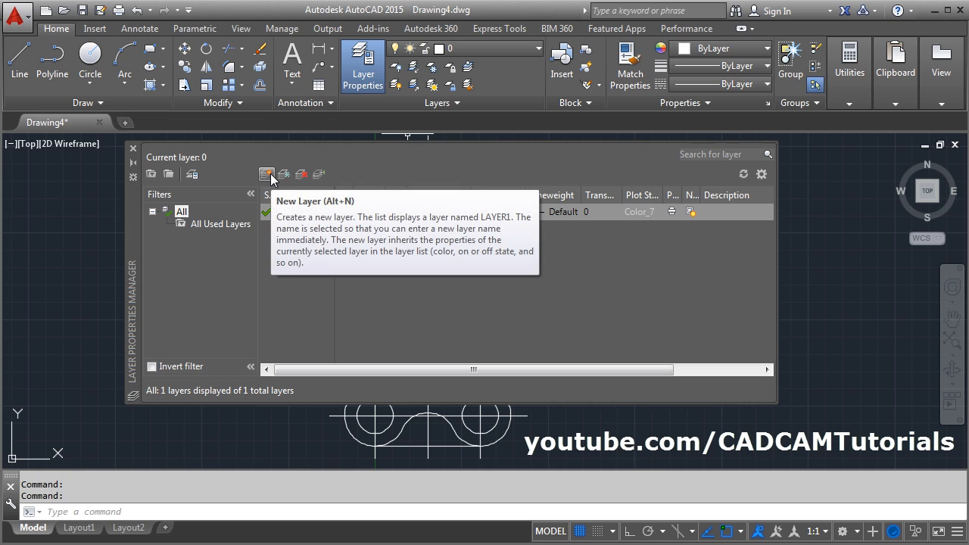
{"action": "left_click", "coordinate": [268, 174]}
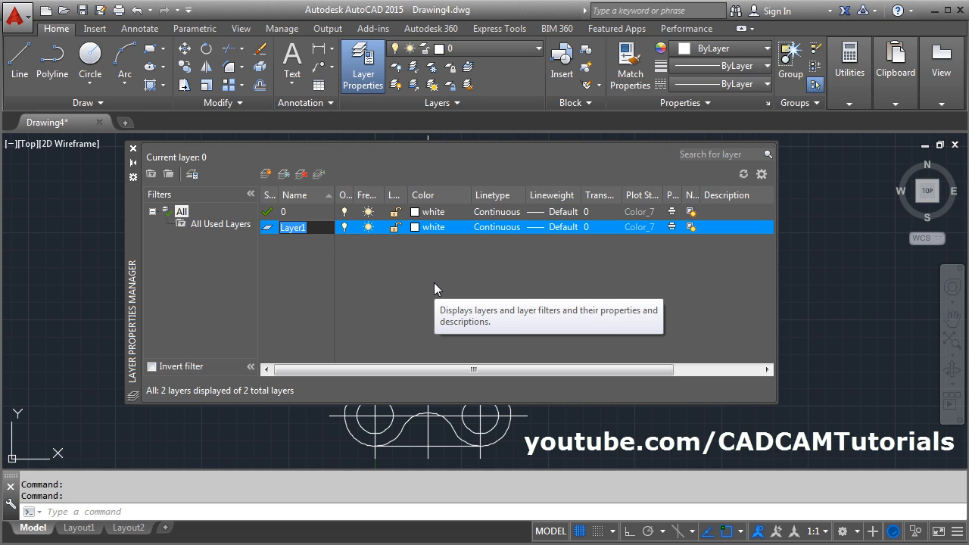
{"action": "type", "text": "Center"}
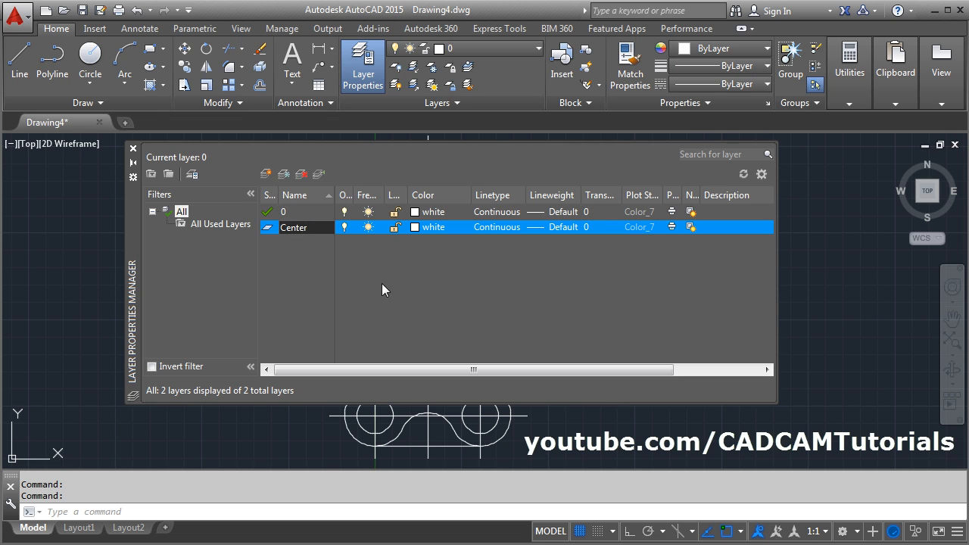
{"action": "key", "text": "Return"}
- Set the Center layer's color to green and its lineweight to 0.25 mm
{"action": "left_click", "coordinate": [415, 229]}
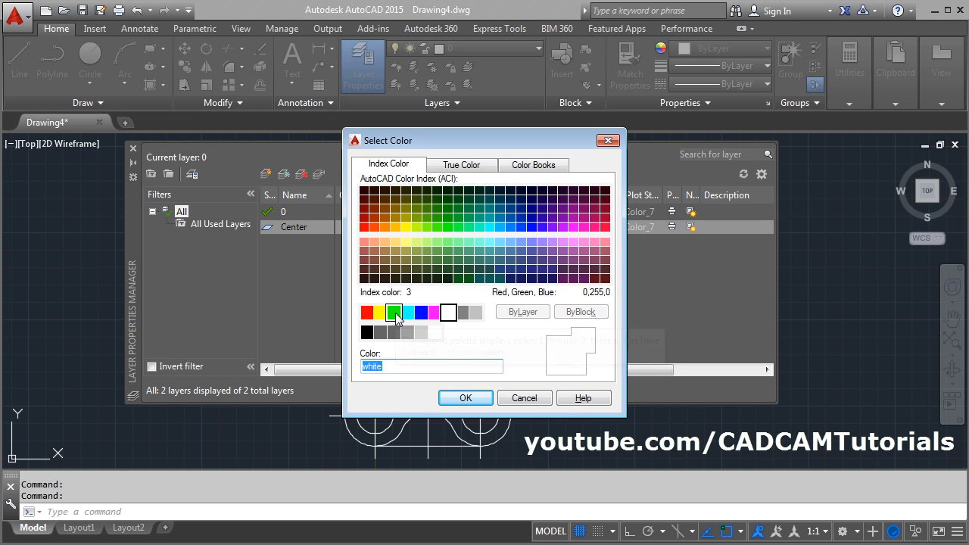
{"action": "left_click", "coordinate": [393, 312]}
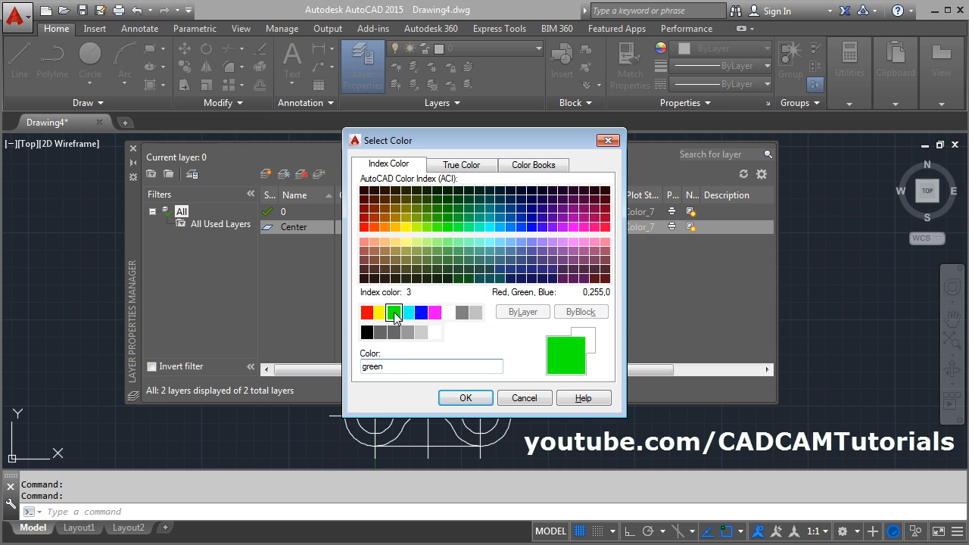
{"action": "left_click", "coordinate": [463, 398]}
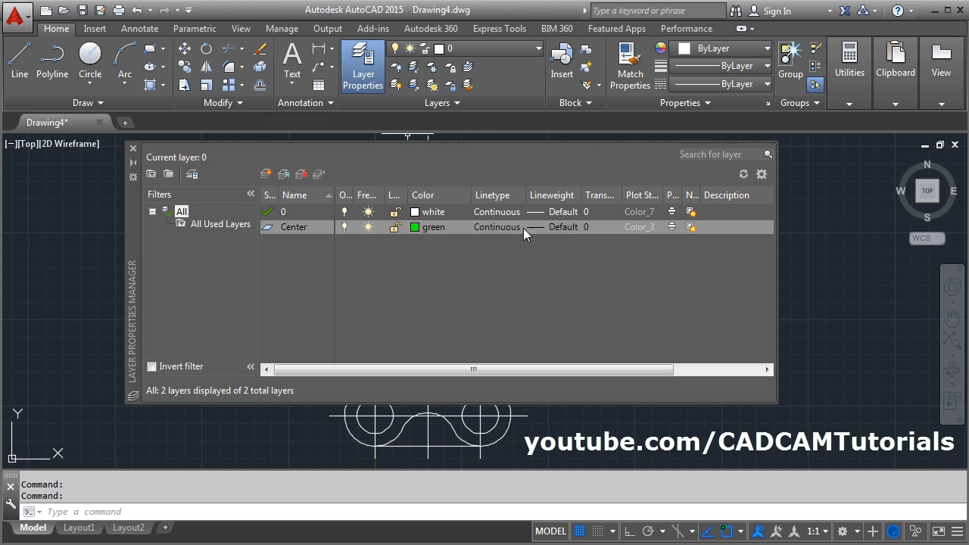
{"action": "left_click", "coordinate": [555, 228]}
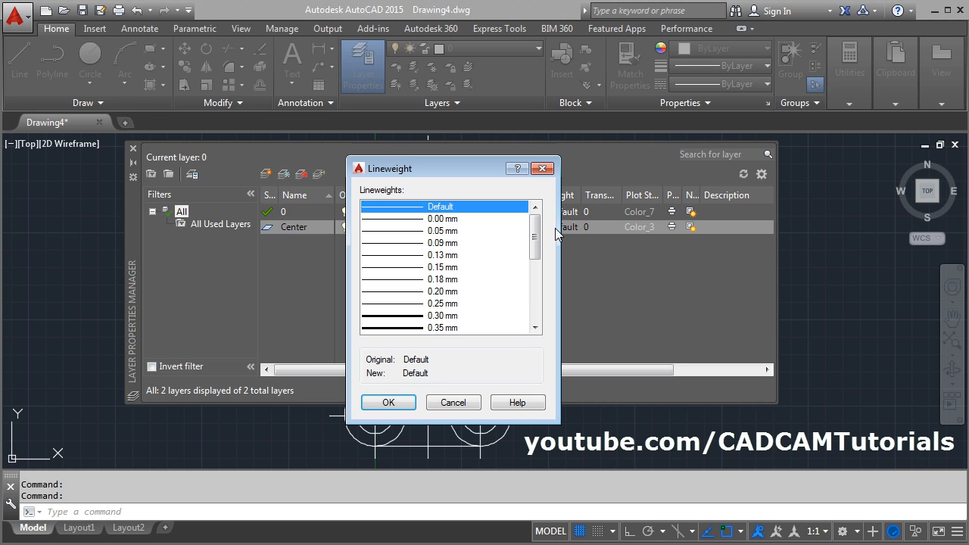
{"action": "left_click", "coordinate": [441, 303]}
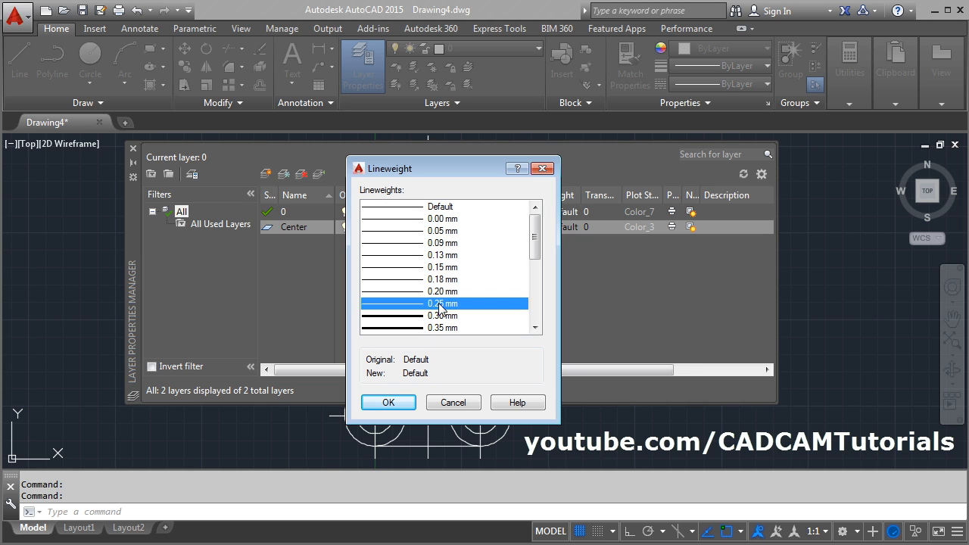
{"action": "left_click", "coordinate": [393, 403]}
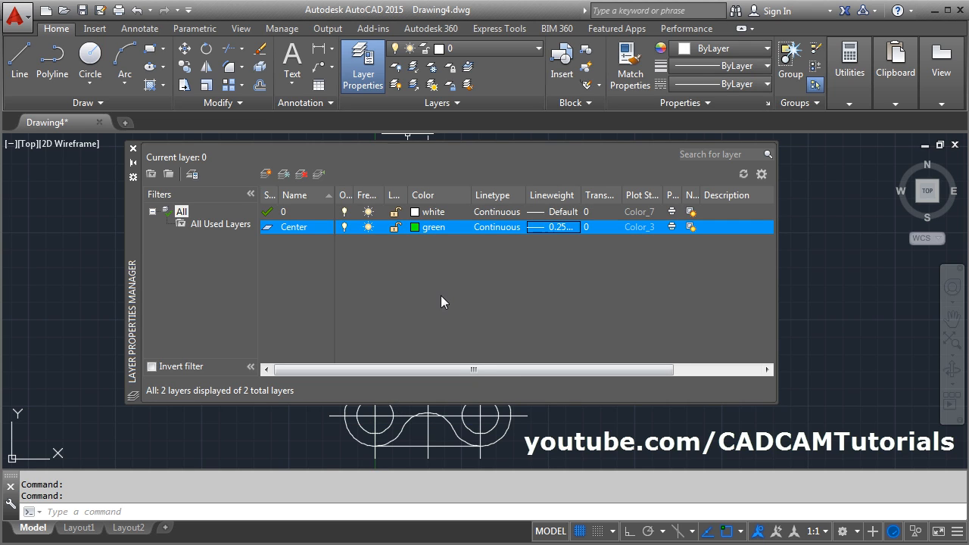
- Set the color of layer 0 to orange, index color 30
{"action": "left_click", "coordinate": [414, 212]}
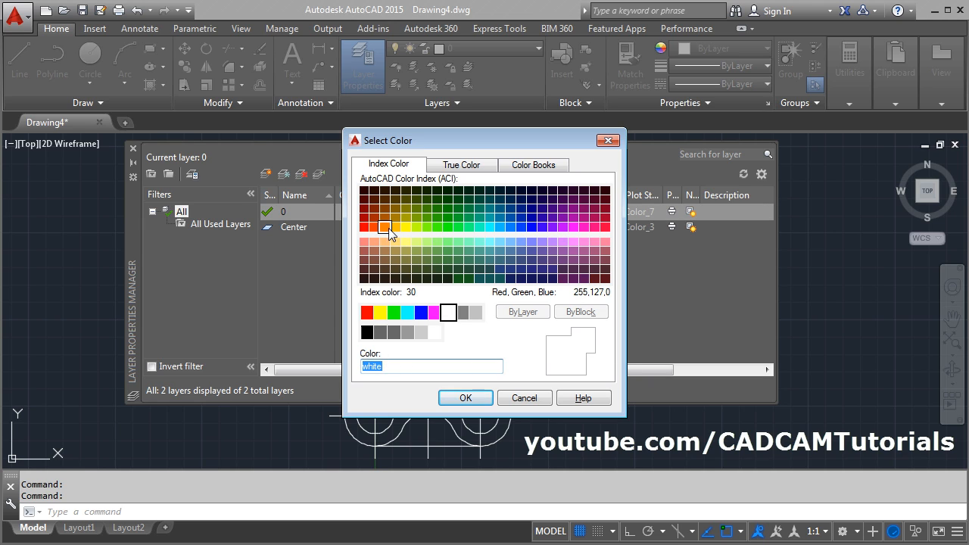
{"action": "left_click", "coordinate": [384, 226]}
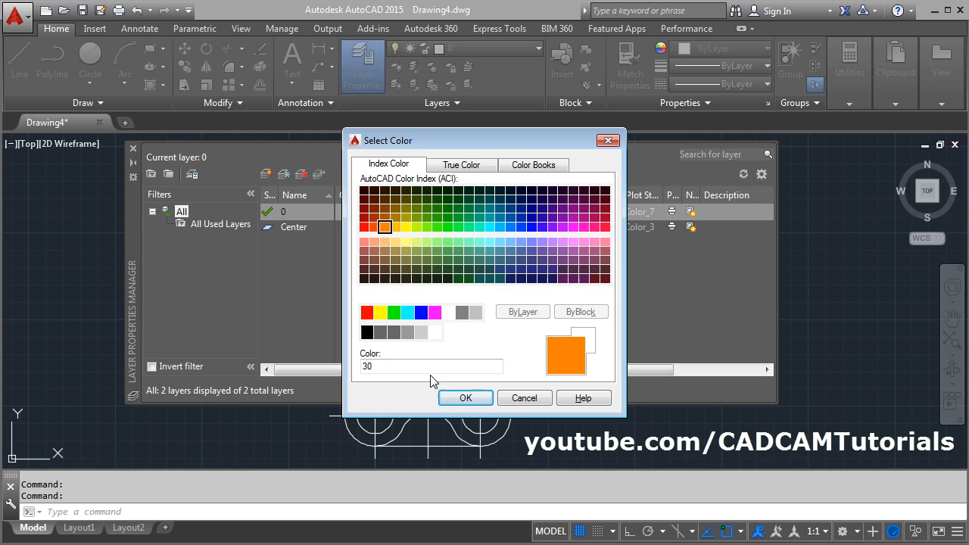
{"action": "left_click", "coordinate": [465, 399]}
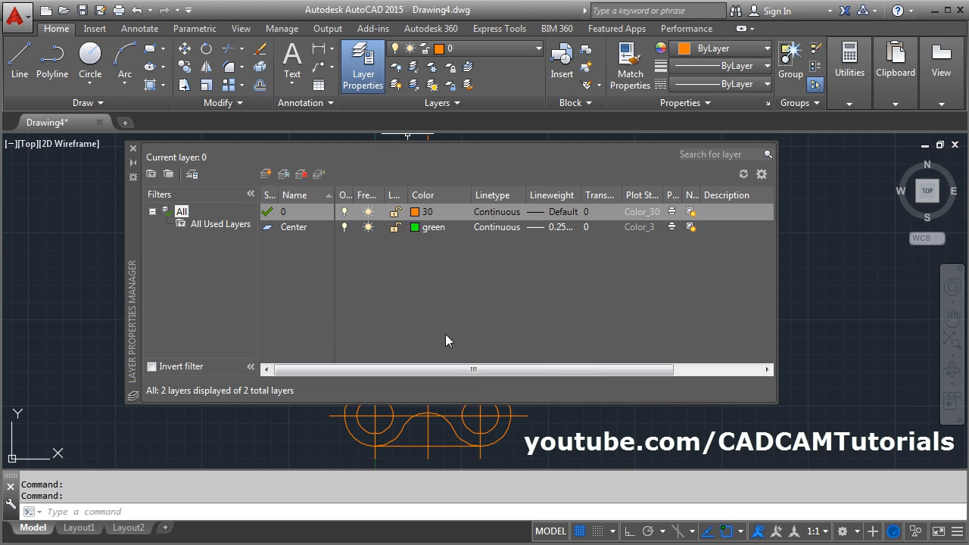
- Create a layer named Dim and set its color to light cyan, index color 131
{"action": "left_click", "coordinate": [267, 175]}
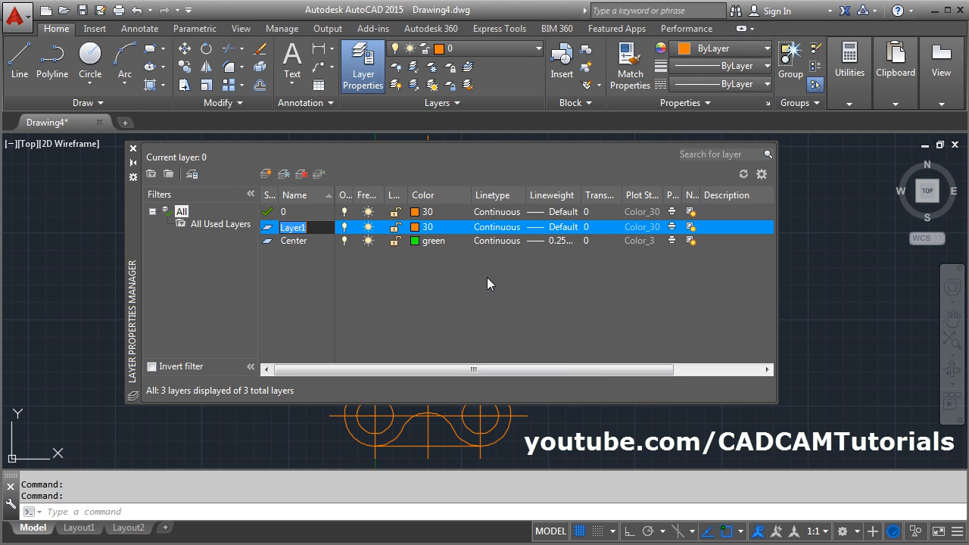
{"action": "type", "text": "d"}
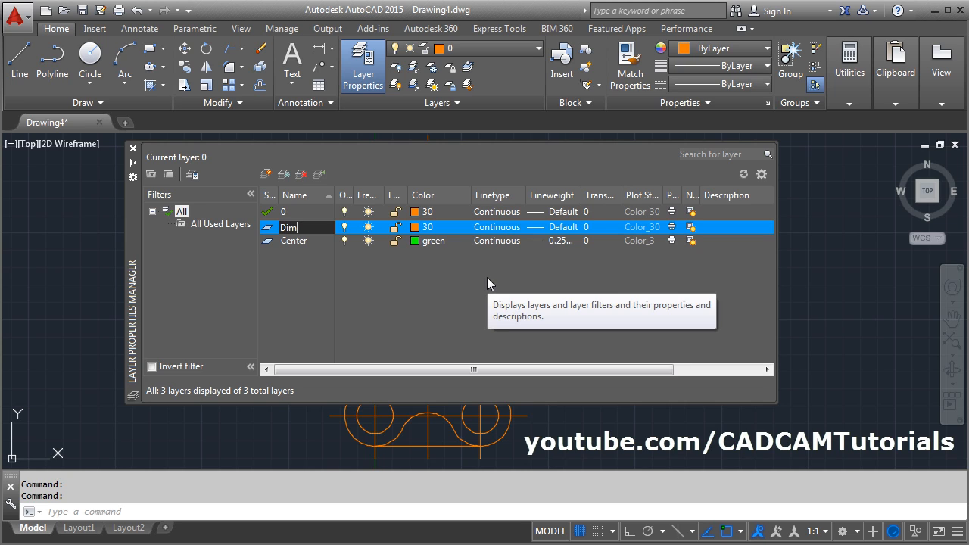
{"action": "type", "text": "im"}
{"action": "left_click", "coordinate": [421, 227]}
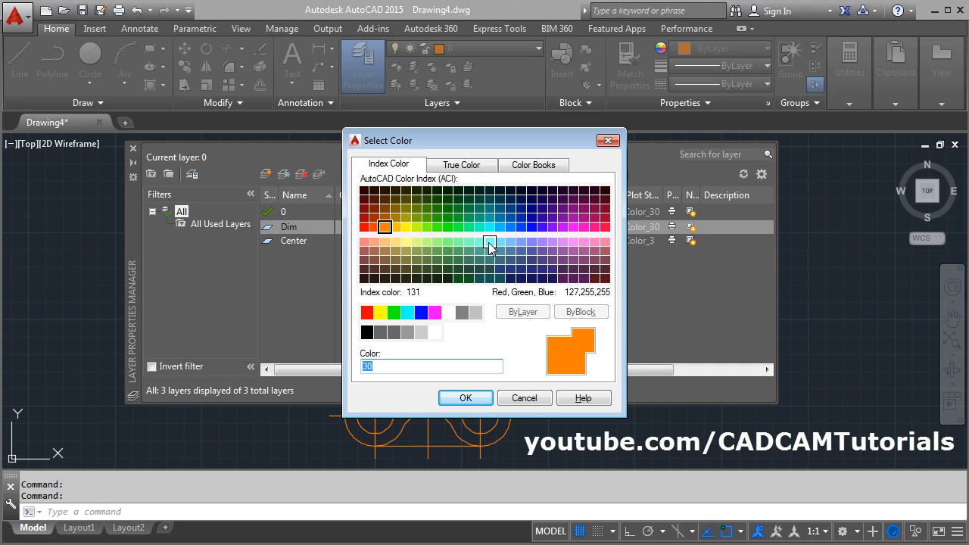
{"action": "left_click", "coordinate": [489, 243]}
{"action": "left_click", "coordinate": [473, 397]}
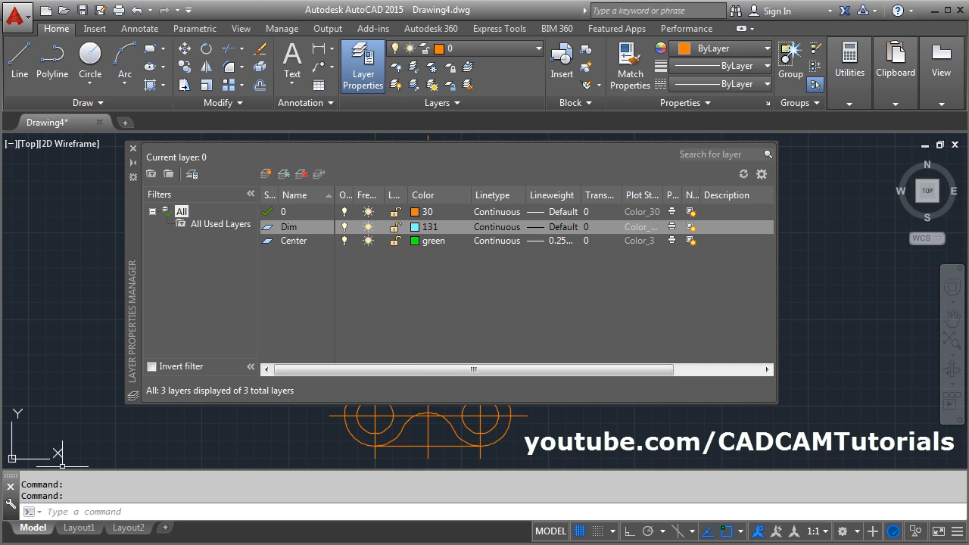
- Check the PDF again, then create a layer named Hatch with light yellow index color 51
{"action": "left_click", "coordinate": [56, 544]}
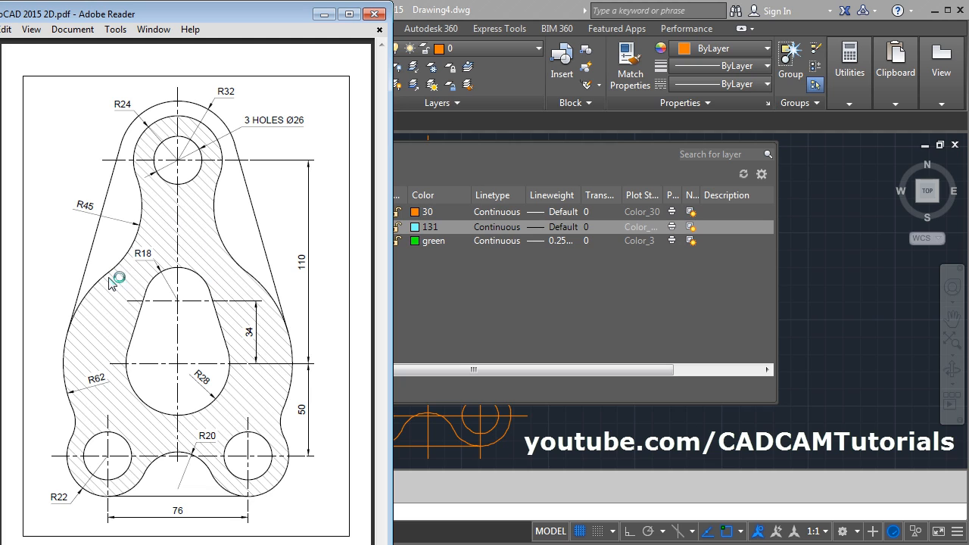
{"action": "left_click", "coordinate": [454, 299]}
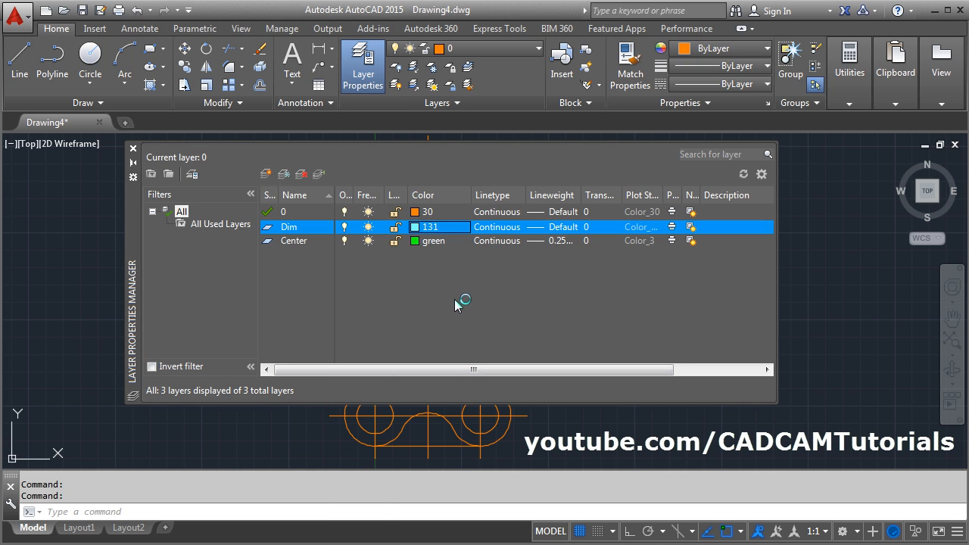
{"action": "left_click", "coordinate": [267, 174]}
{"action": "type", "text": "h"}
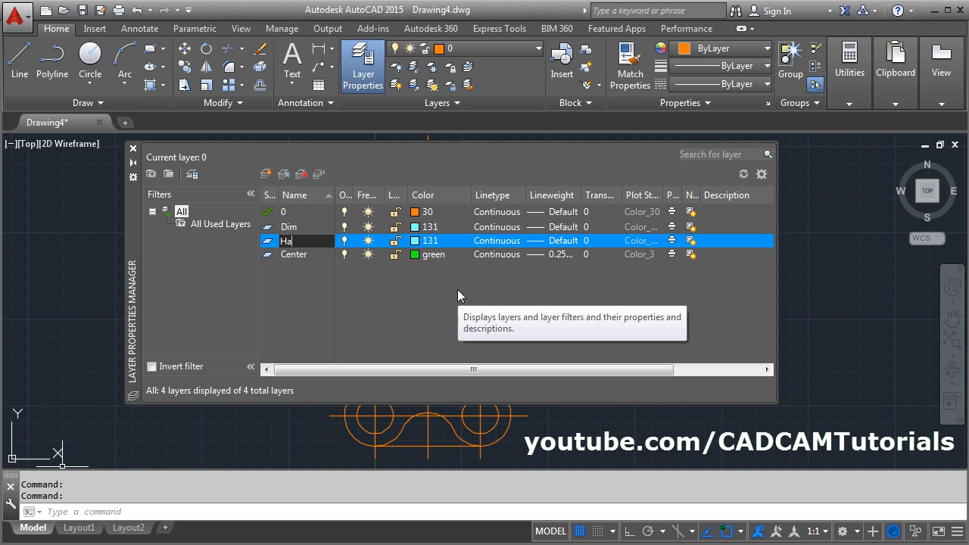
{"action": "type", "text": "atch"}
{"action": "key", "text": "Return"}
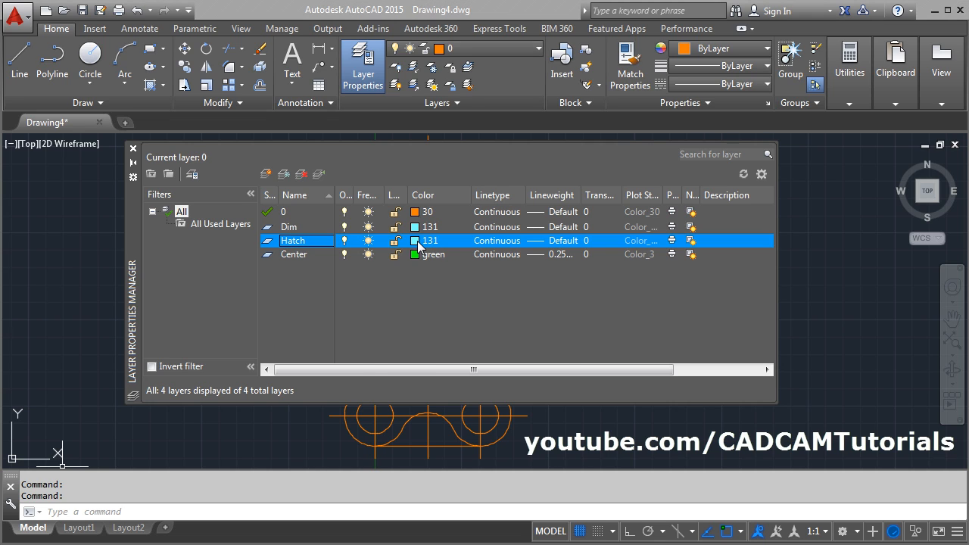
{"action": "left_click", "coordinate": [417, 240]}
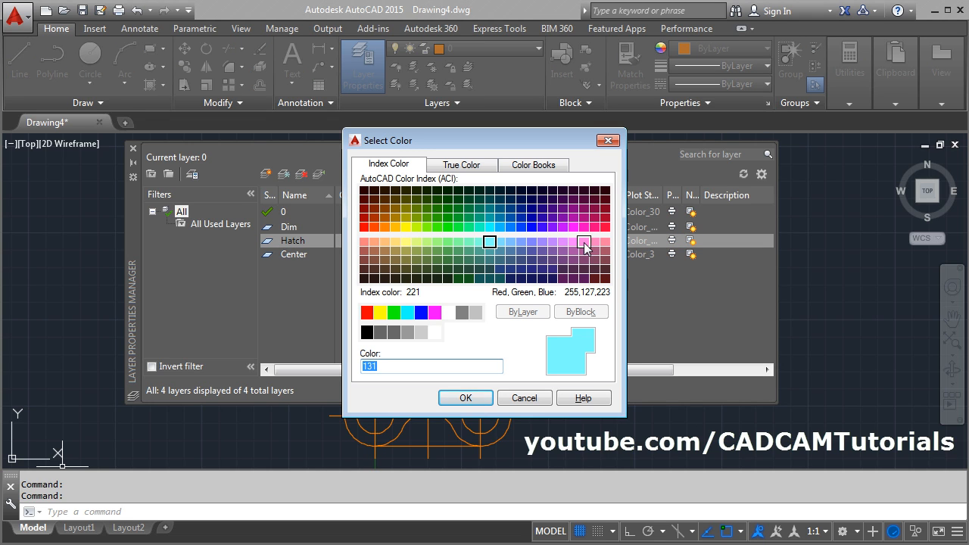
{"action": "left_click", "coordinate": [405, 242]}
{"action": "left_click", "coordinate": [466, 398]}
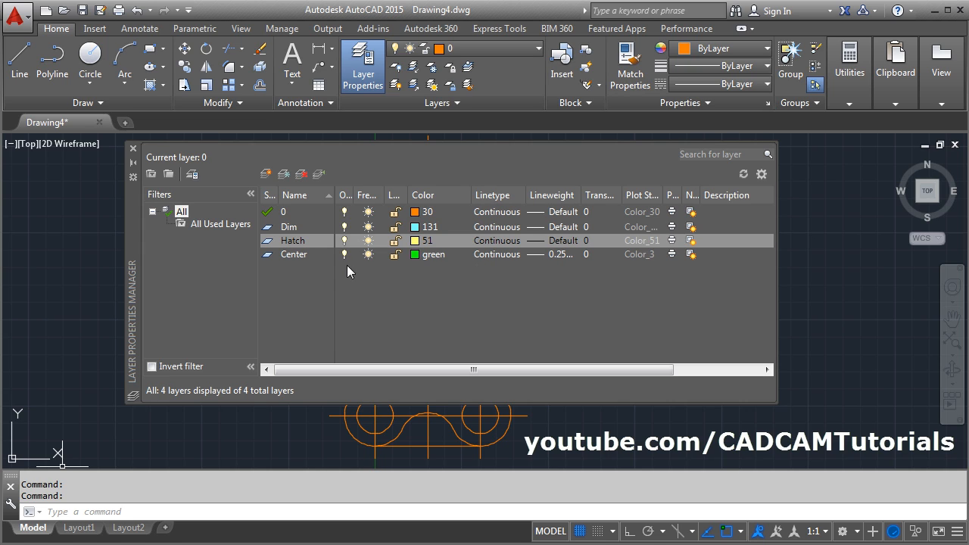
- Load the CENTER linetype from acad.lin and assign it to the Center layer
{"action": "left_click", "coordinate": [490, 254]}
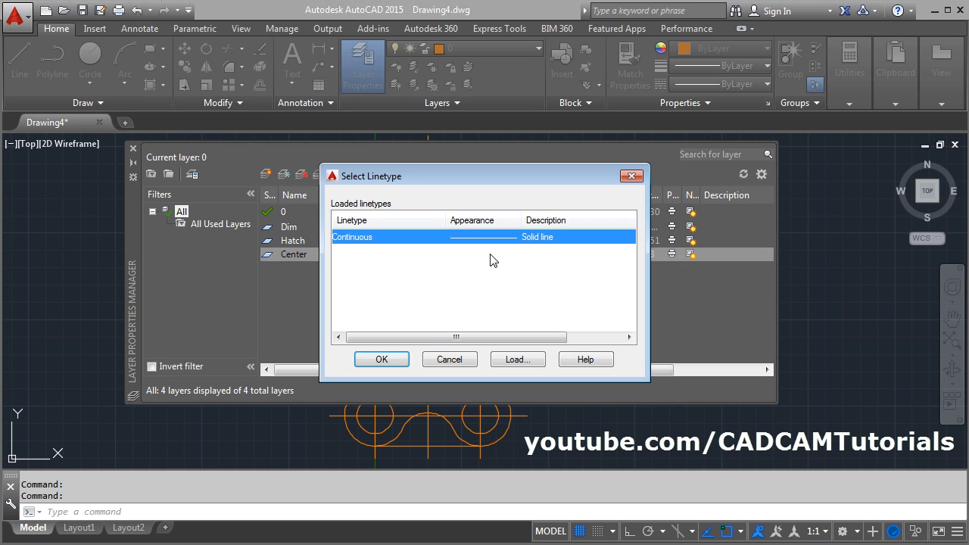
{"action": "left_click", "coordinate": [528, 360]}
{"action": "left_click", "coordinate": [376, 294]}
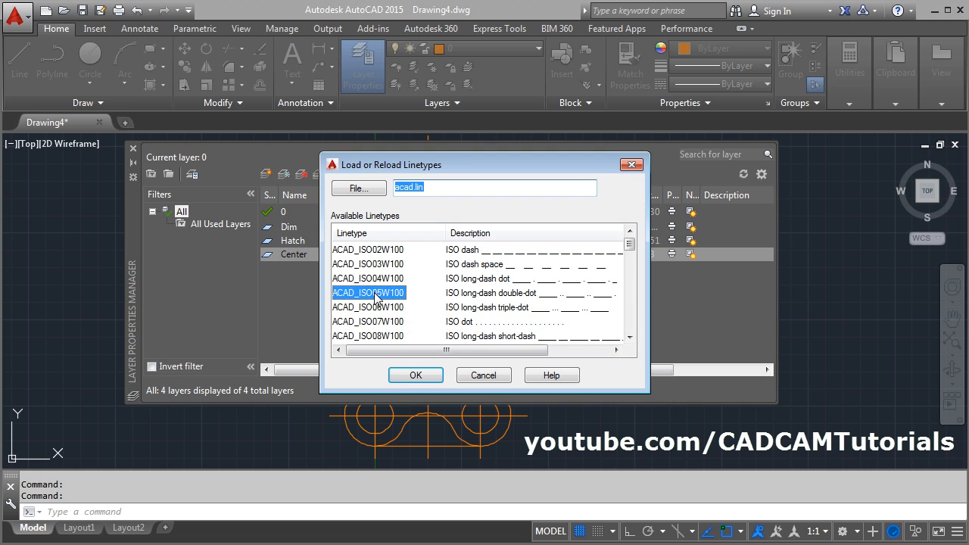
{"action": "key", "text": "c"}
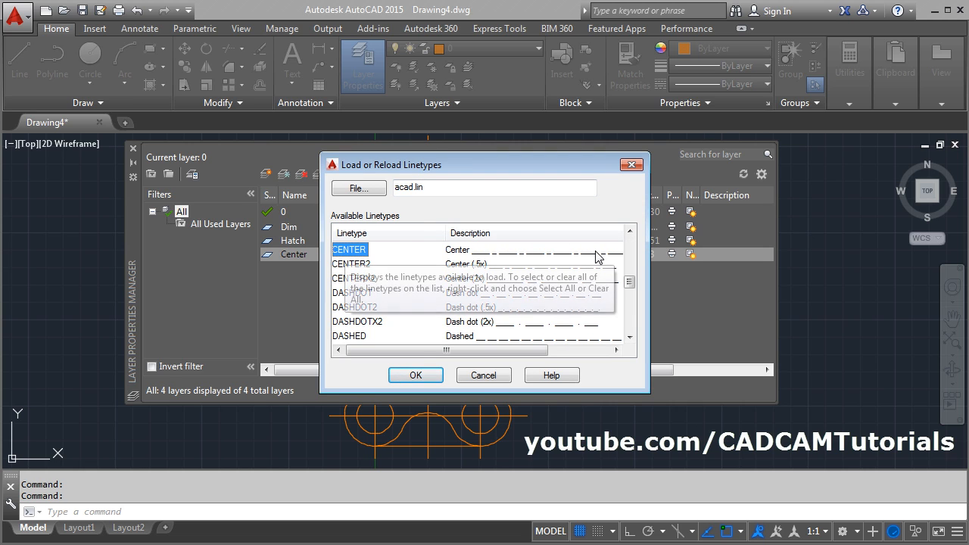
{"action": "left_click", "coordinate": [426, 373]}
{"action": "left_click", "coordinate": [369, 238]}
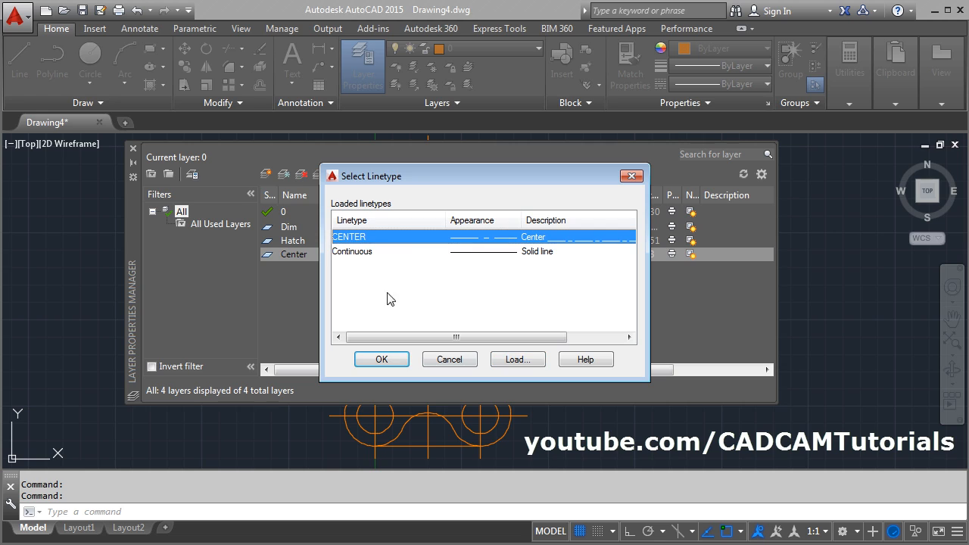
{"action": "left_click", "coordinate": [382, 360]}
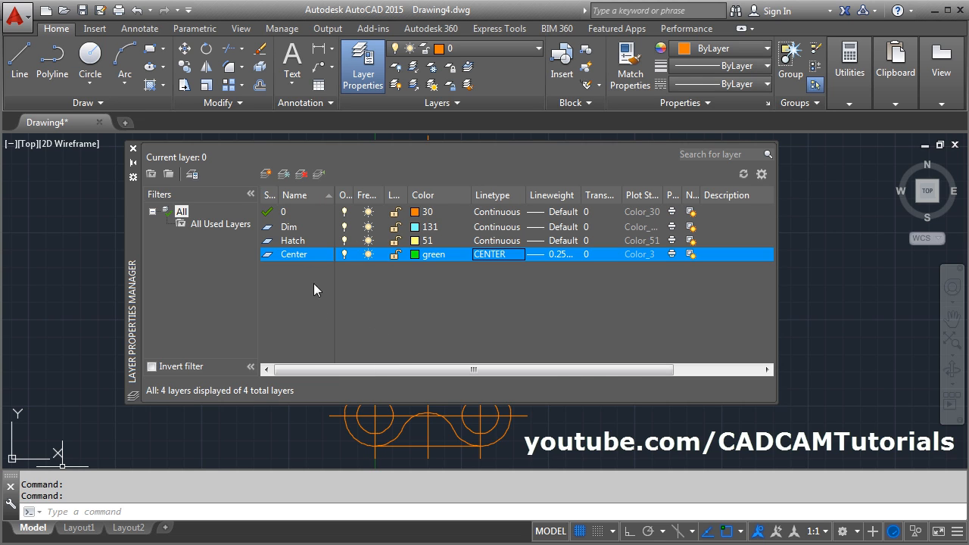
- Create a layer named Sheet and set its color to red, index color 10
{"action": "left_click", "coordinate": [266, 175]}
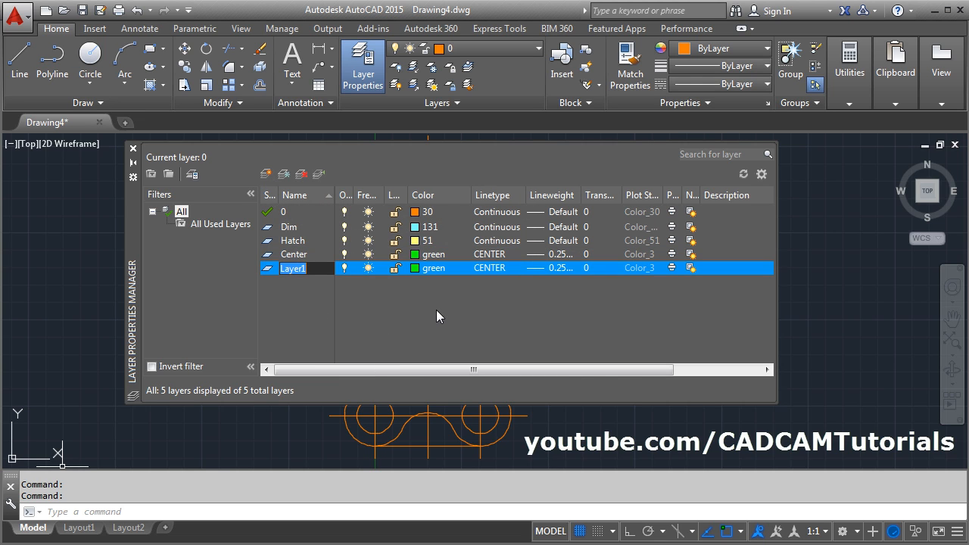
{"action": "type", "text": "Sheet"}
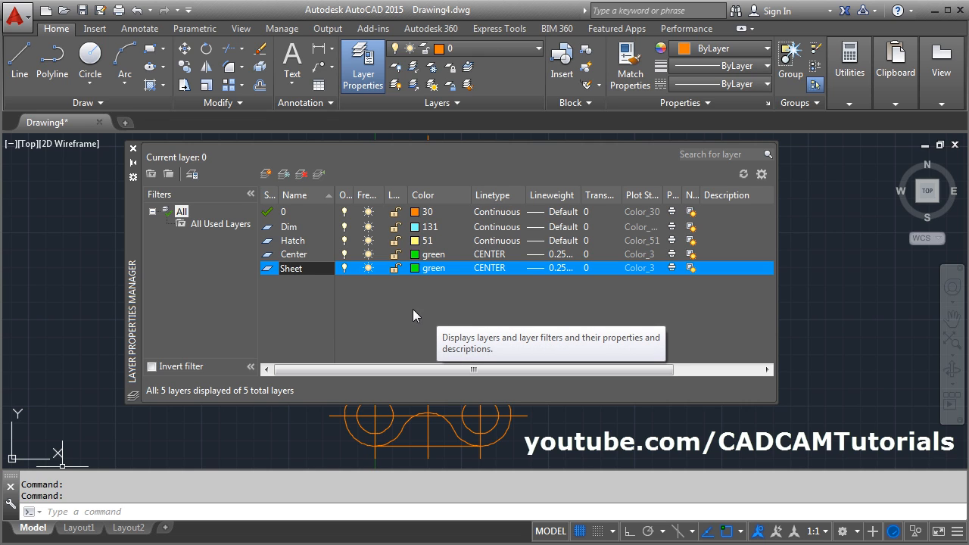
{"action": "key", "text": "Return"}
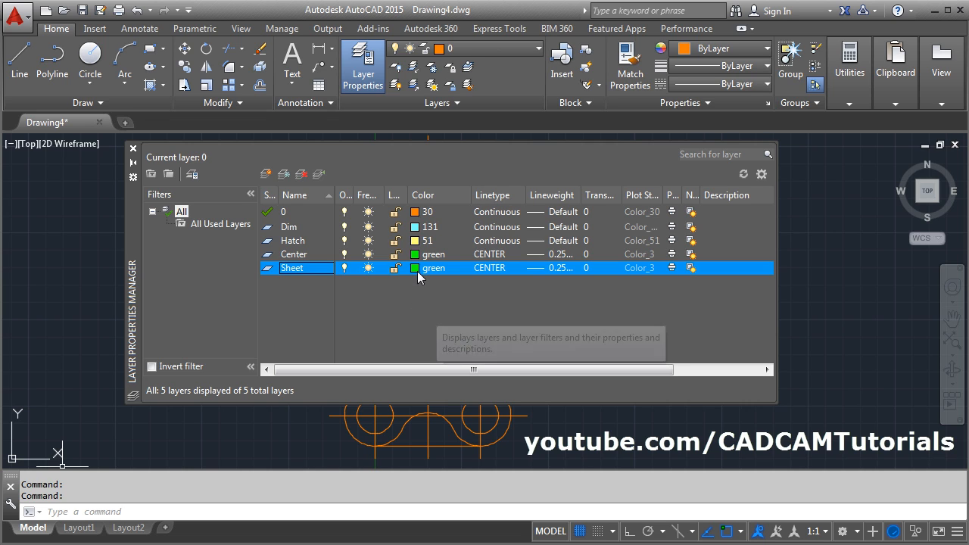
{"action": "left_click", "coordinate": [418, 268]}
{"action": "left_click", "coordinate": [364, 227]}
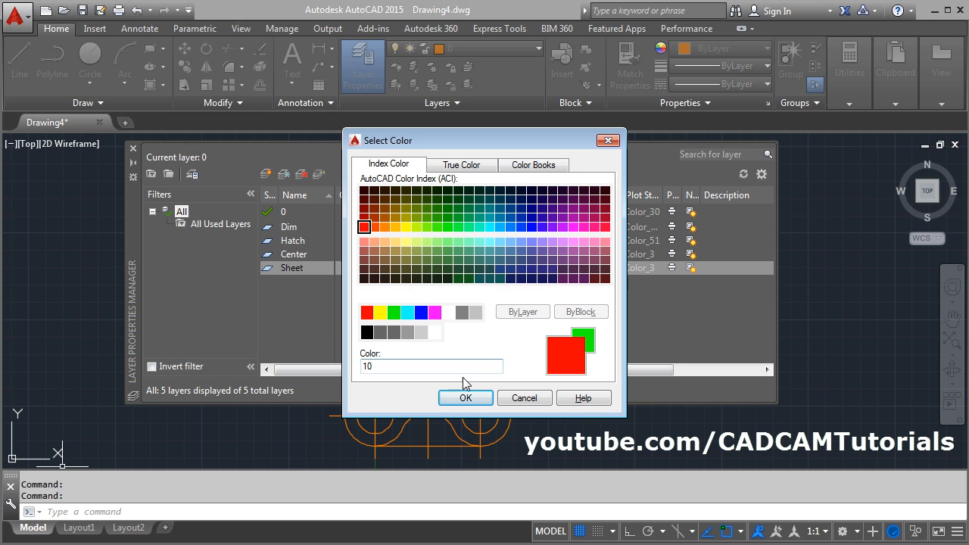
{"action": "left_click", "coordinate": [464, 397]}
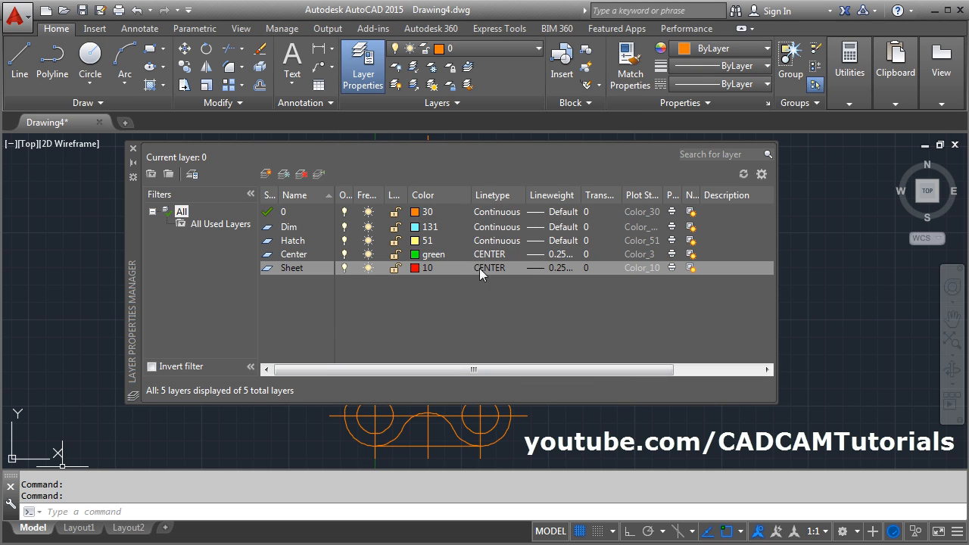
- Set the lineweight of the Sheet layer and of layer 0 to 0.50 mm
{"action": "left_click", "coordinate": [555, 272]}
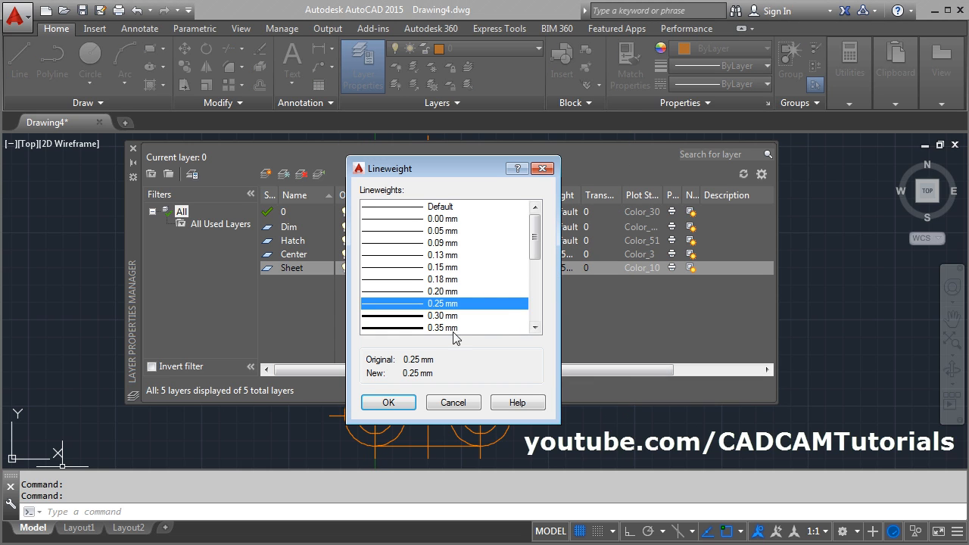
{"action": "left_click_drag", "start_coordinate": [535, 250], "coordinate": [536, 261]}
{"action": "left_click", "coordinate": [434, 302]}
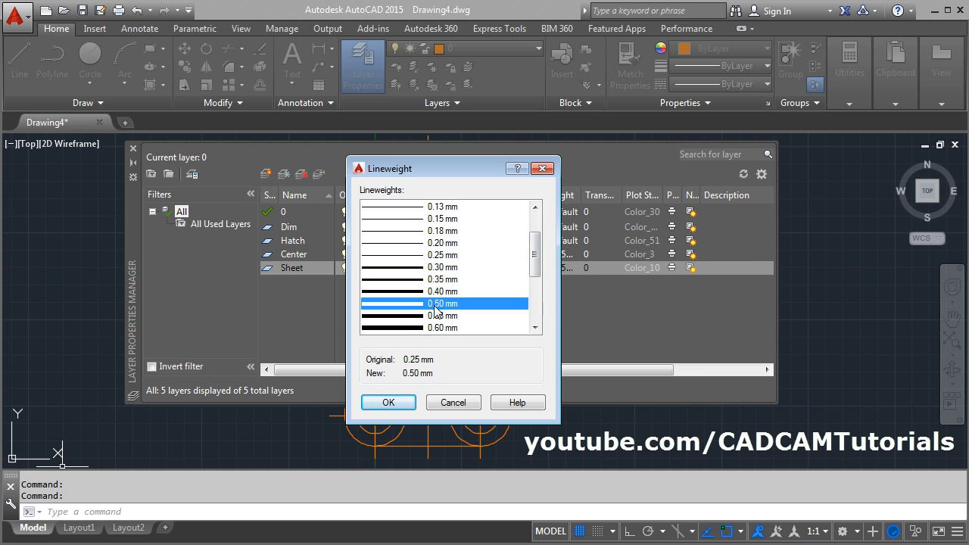
{"action": "left_click", "coordinate": [388, 402]}
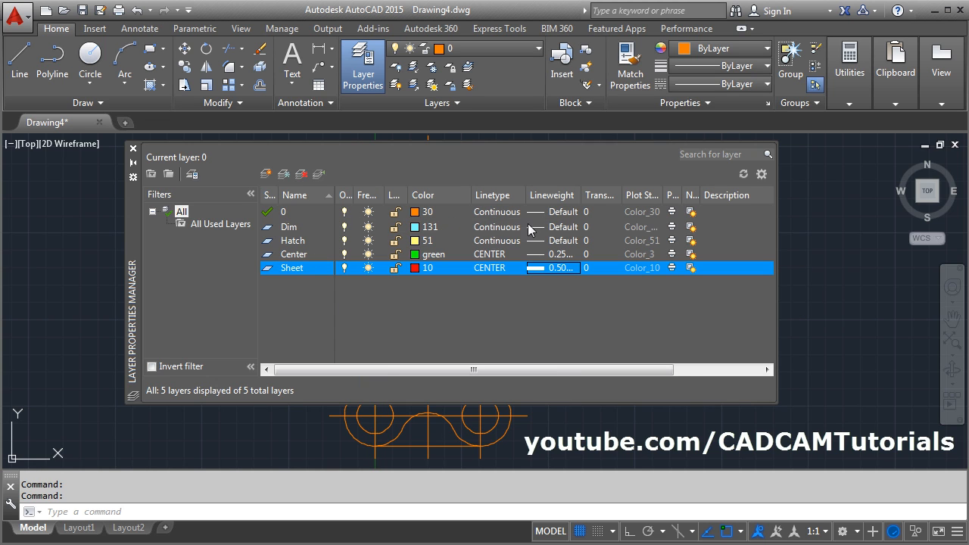
{"action": "left_click", "coordinate": [553, 215]}
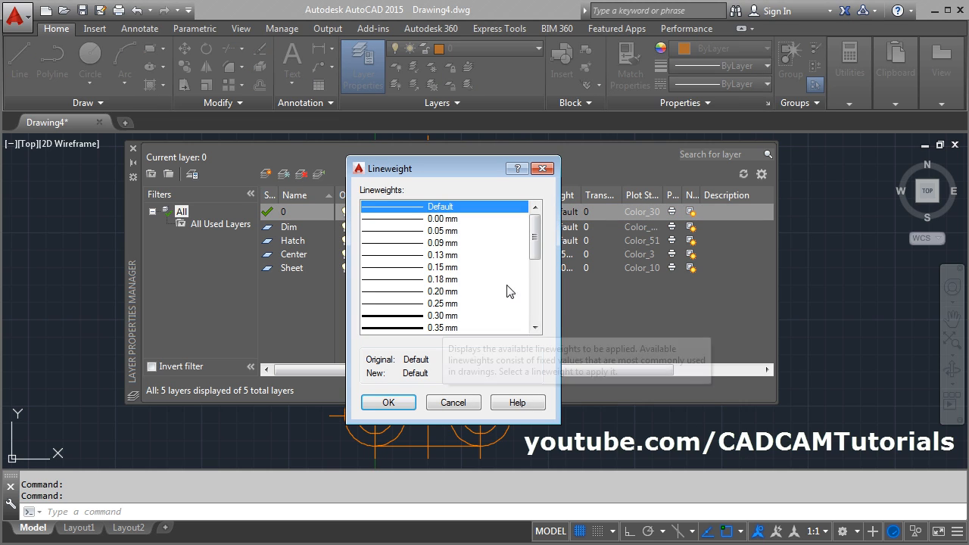
{"action": "left_click_drag", "start_coordinate": [535, 245], "coordinate": [539, 262]}
{"action": "left_click", "coordinate": [439, 303]}
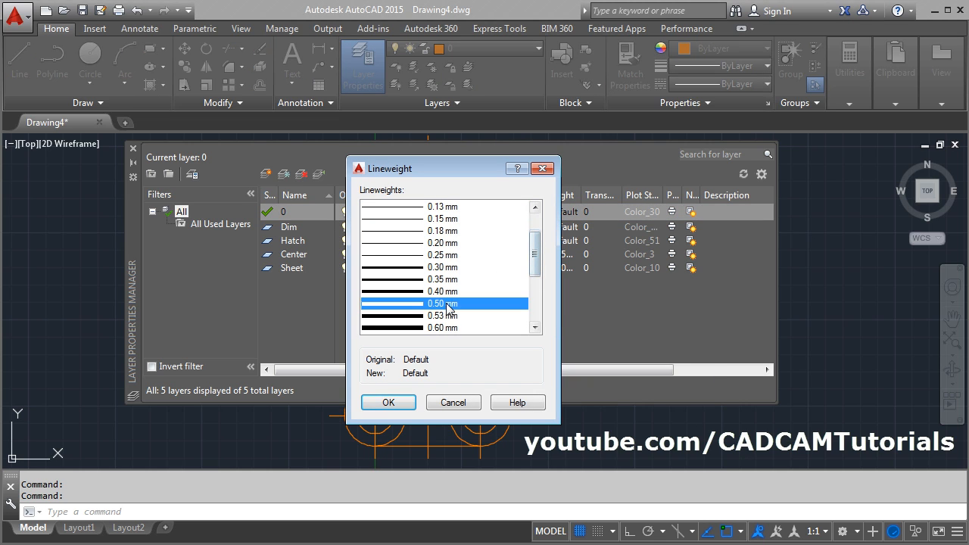
{"action": "left_click", "coordinate": [390, 401]}
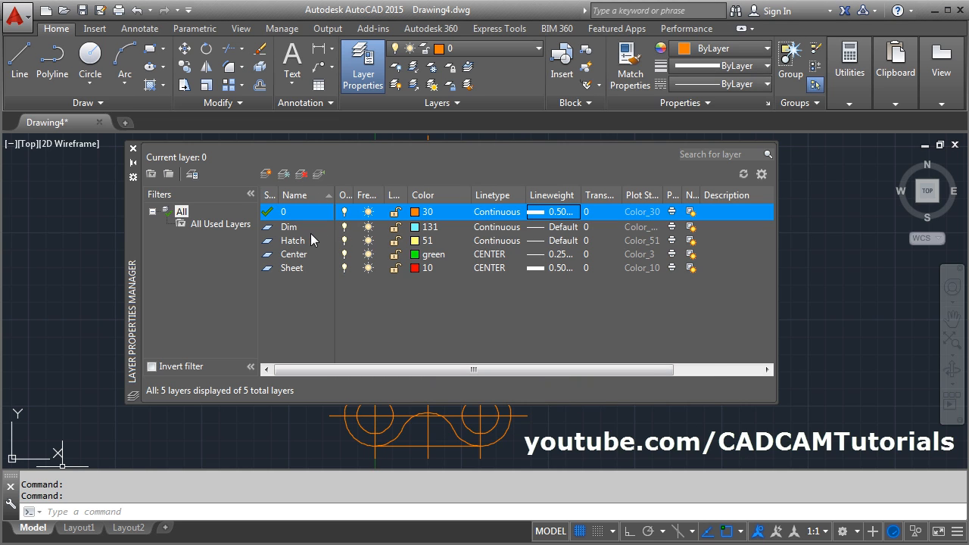
- Set the Dim layer's lineweight to 0.30 mm and the Hatch layer's to 0.13 mm, then close the layer manager
{"action": "left_click", "coordinate": [552, 231]}
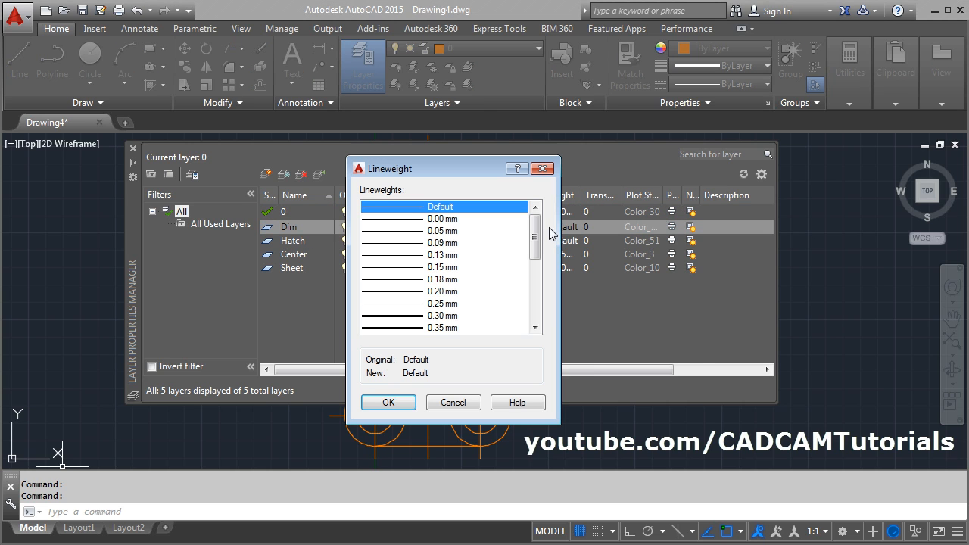
{"action": "left_click", "coordinate": [439, 316]}
{"action": "left_click", "coordinate": [388, 403]}
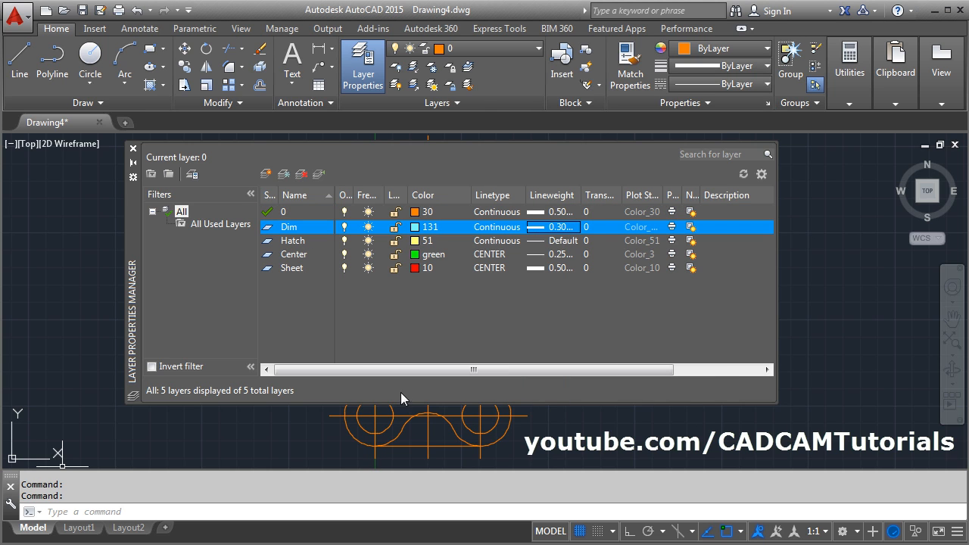
{"action": "left_click", "coordinate": [566, 242]}
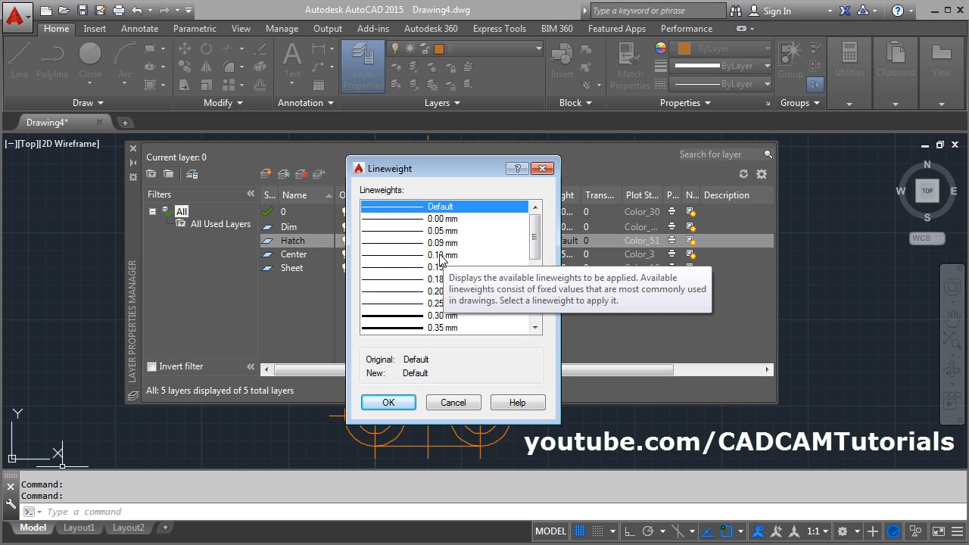
{"action": "left_click", "coordinate": [441, 256]}
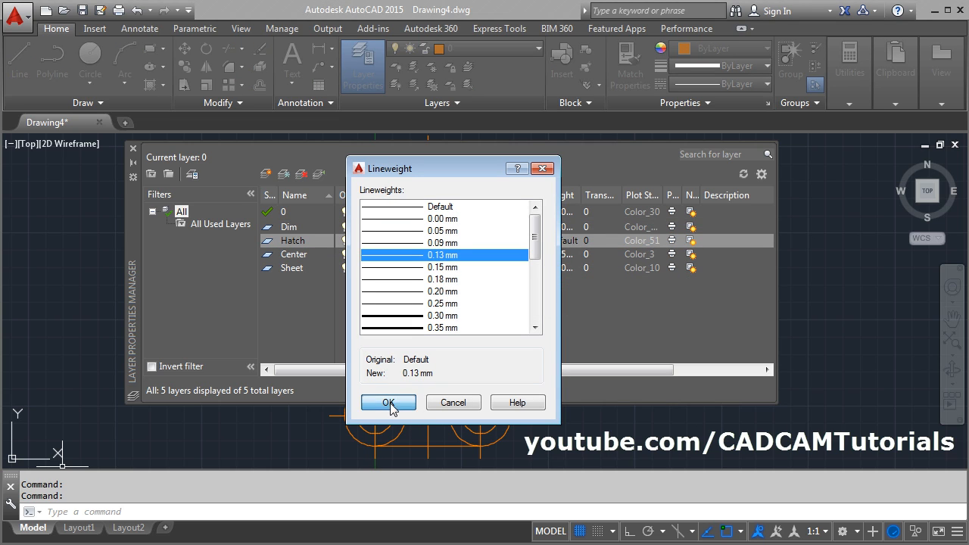
{"action": "left_click", "coordinate": [388, 403]}
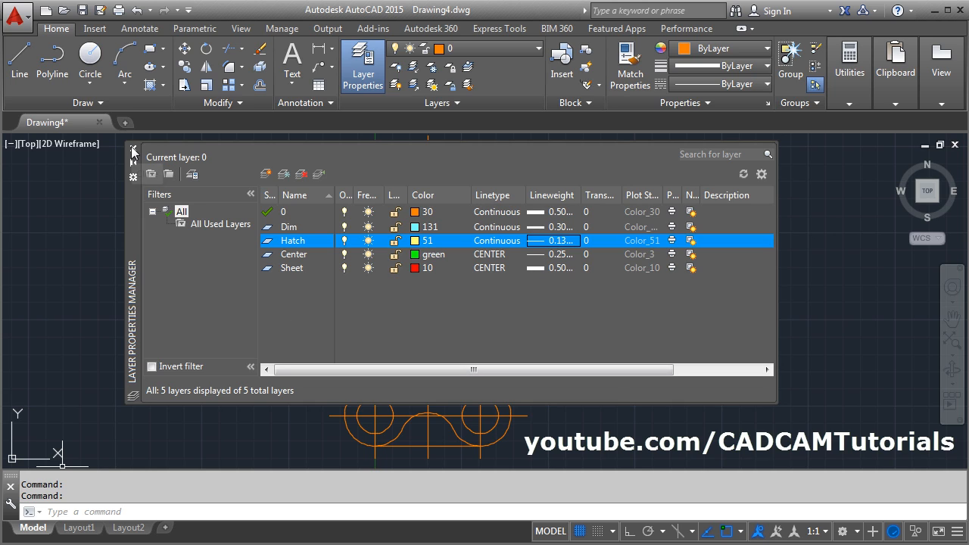
{"action": "left_click", "coordinate": [134, 150]}
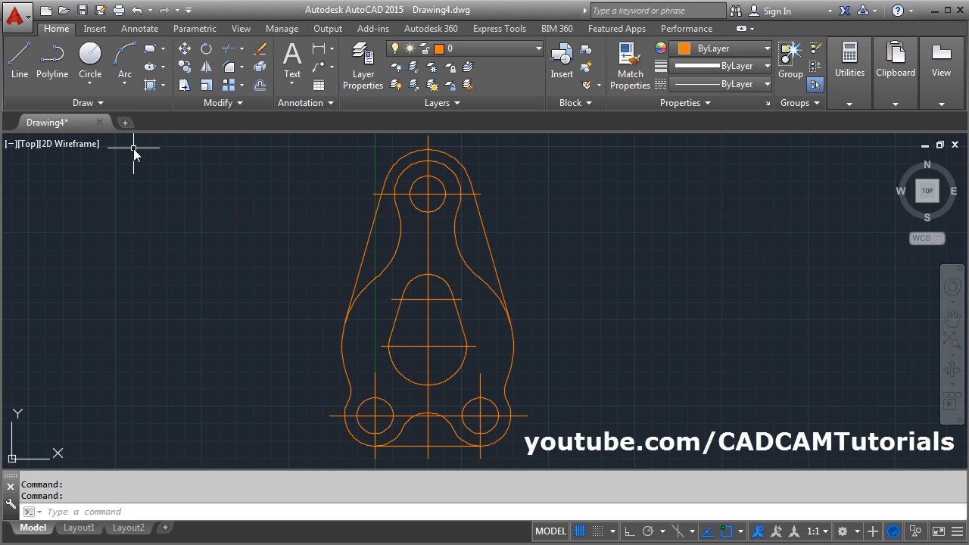
- Move all horizontal and vertical center lines of the plate, holes and central cutout to the Center layer
{"action": "left_click", "coordinate": [439, 363]}
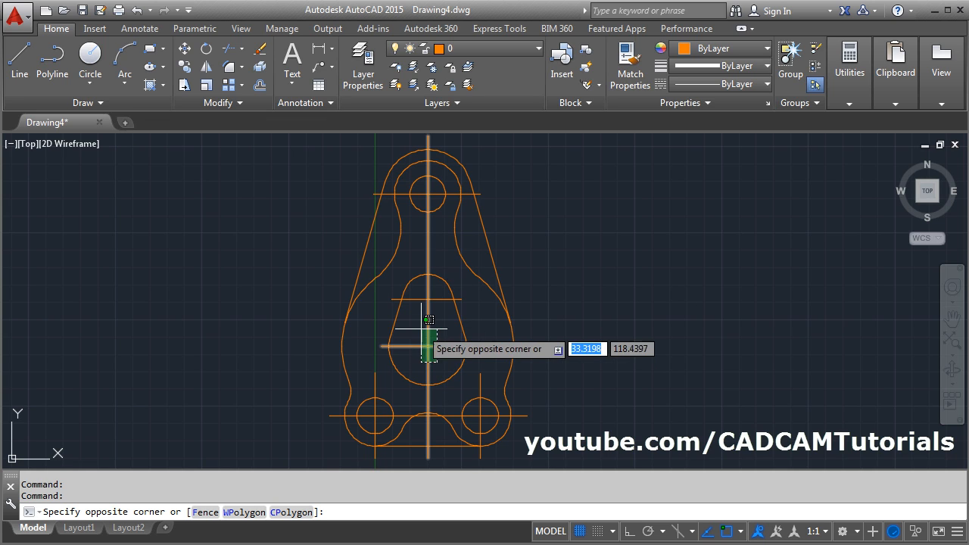
{"action": "left_click", "coordinate": [395, 274]}
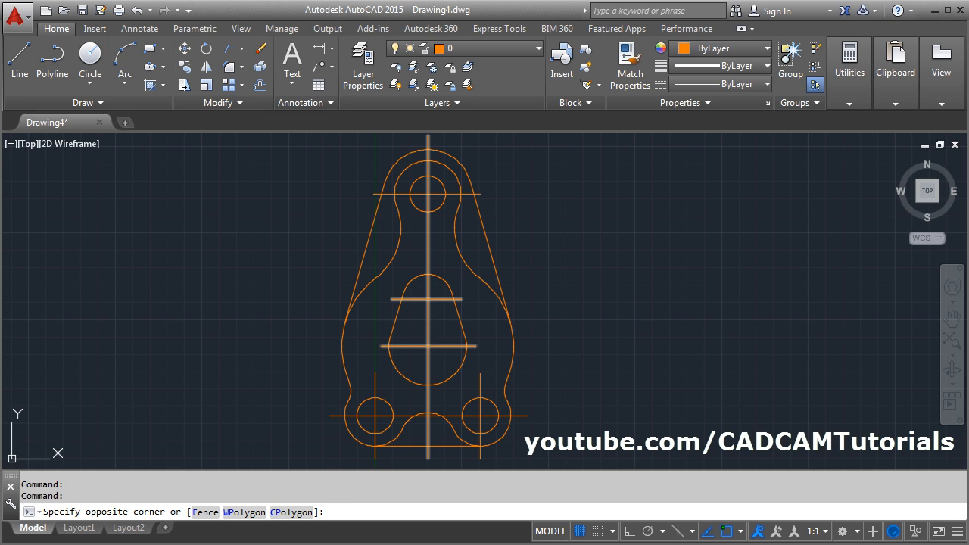
{"action": "left_click", "coordinate": [454, 195]}
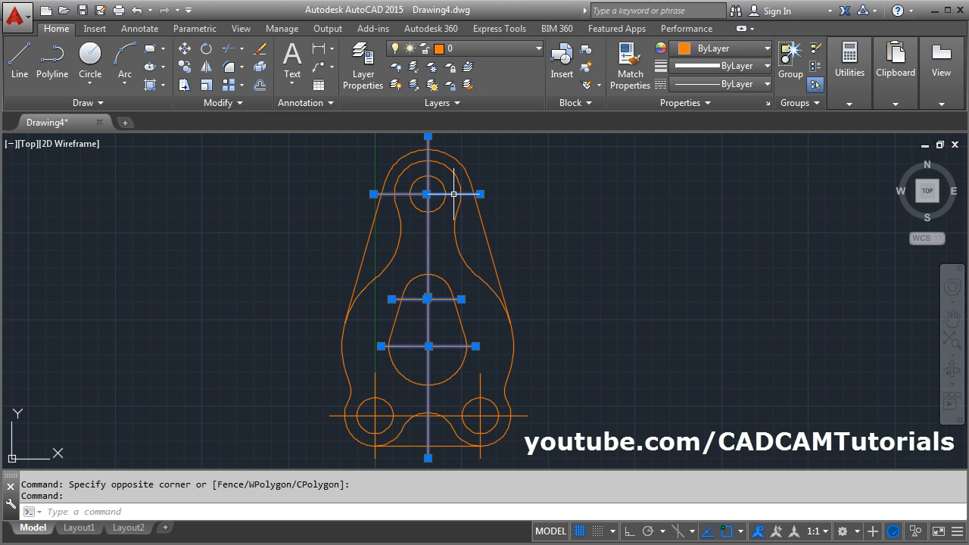
{"action": "left_click", "coordinate": [480, 402]}
{"action": "left_click", "coordinate": [490, 416]}
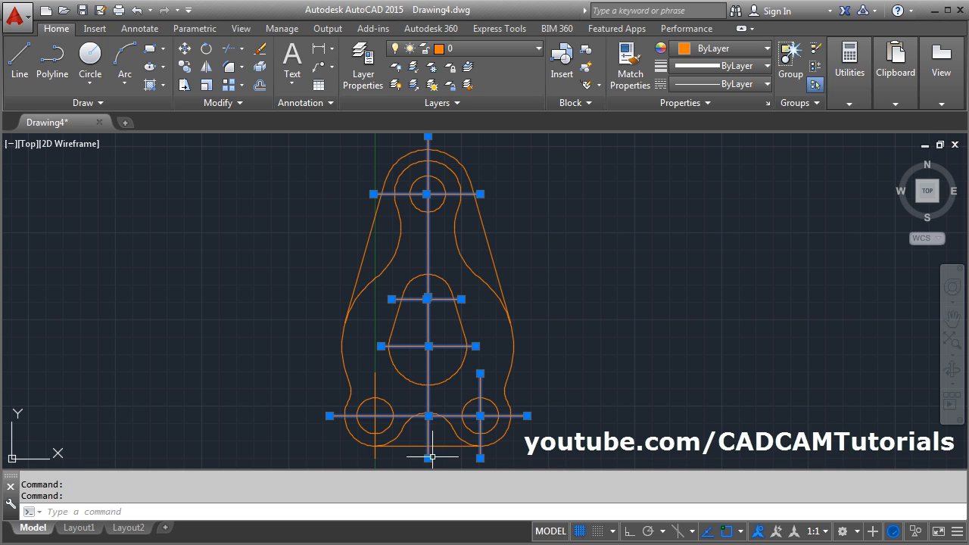
{"action": "left_click", "coordinate": [376, 383]}
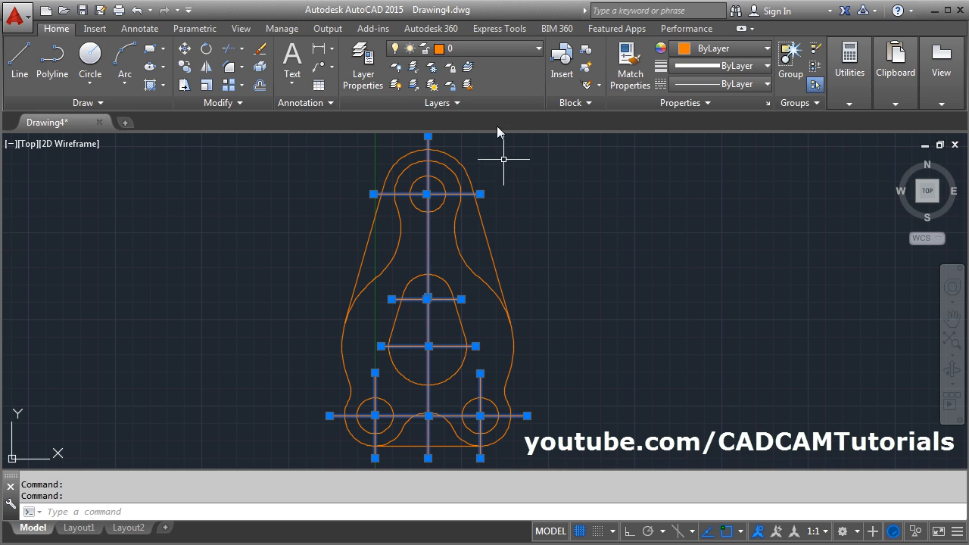
{"action": "left_click", "coordinate": [482, 49]}
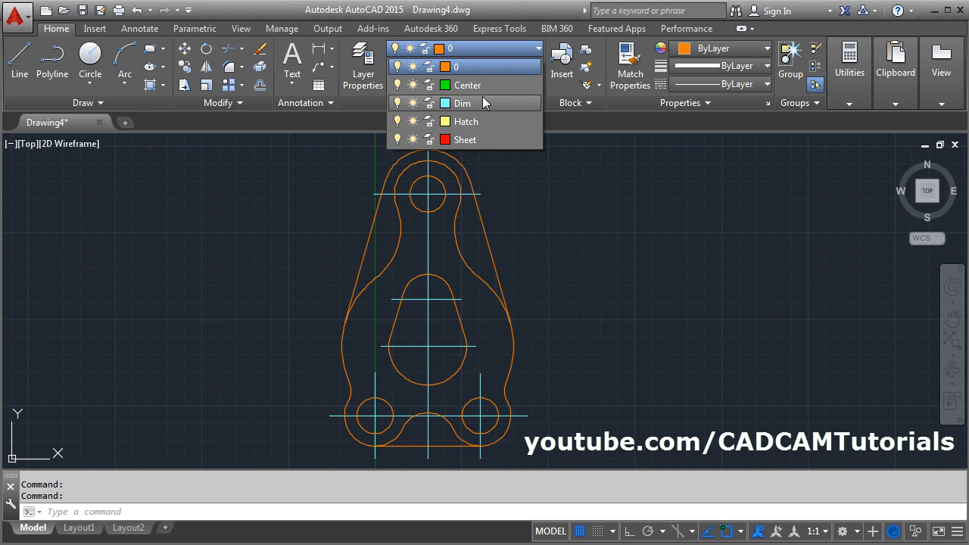
{"action": "left_click", "coordinate": [482, 86]}
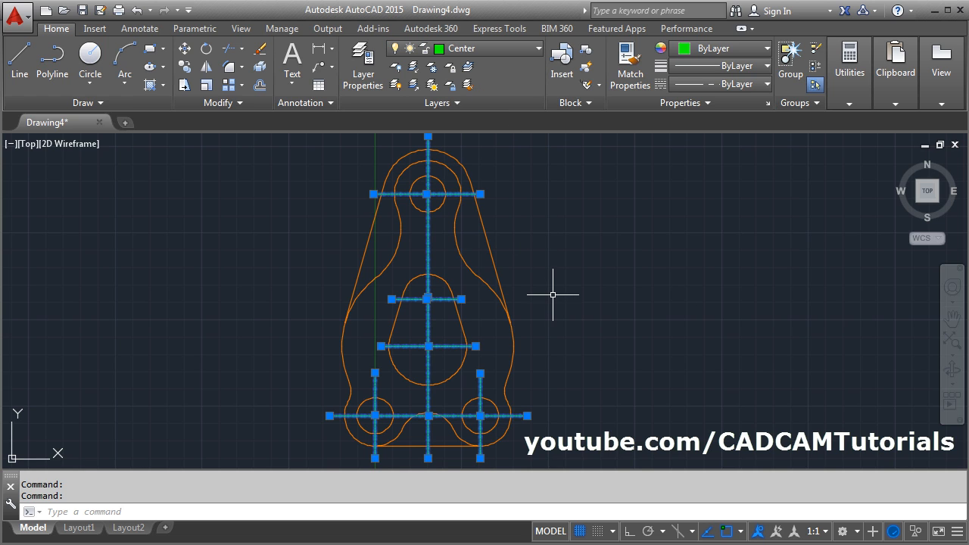
{"action": "key", "text": "Escape"}
- Set the global linetype scale factor to 5 with LTSCALE
{"action": "scroll", "coordinate": [365, 356], "scroll_direction": "up", "scroll_amount": 8}
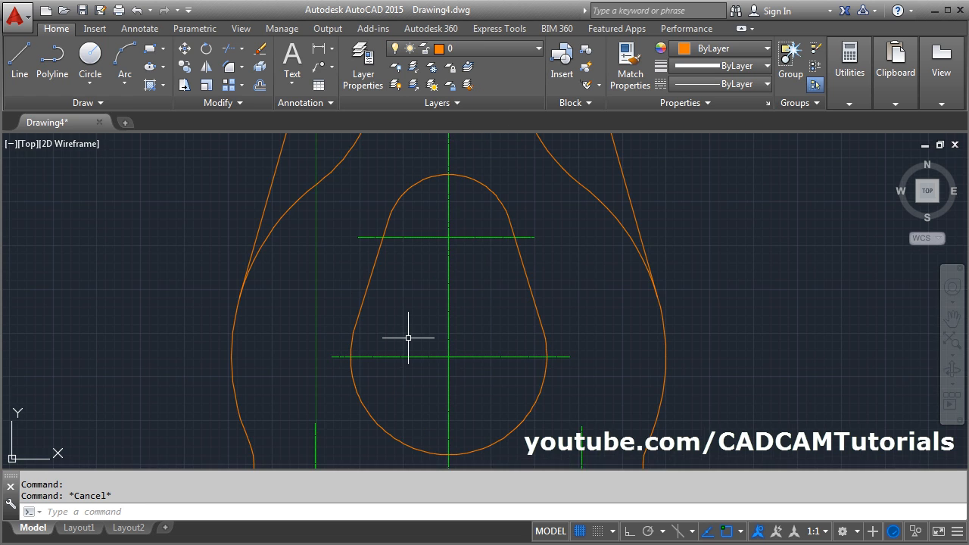
{"action": "scroll", "coordinate": [477, 323], "scroll_direction": "down", "scroll_amount": 8}
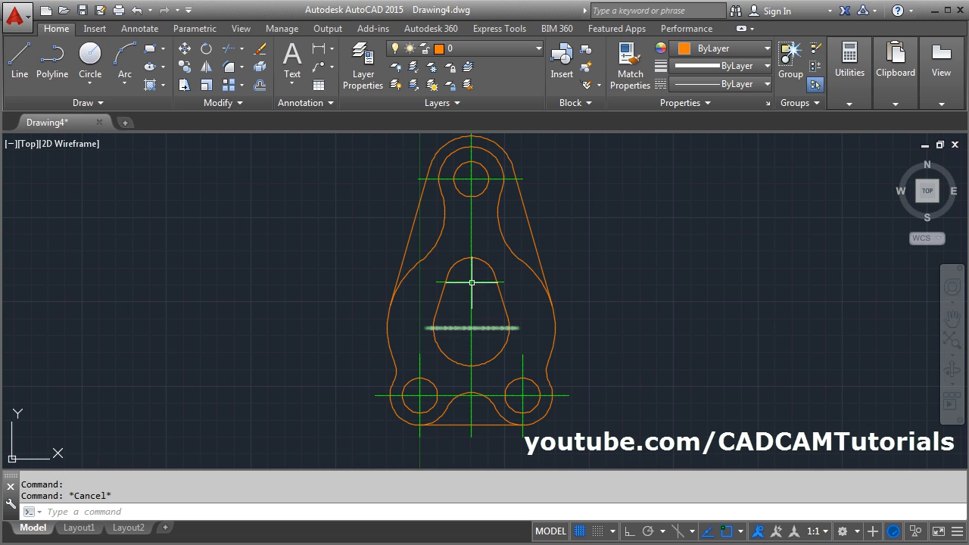
{"action": "type", "text": "LTS"}
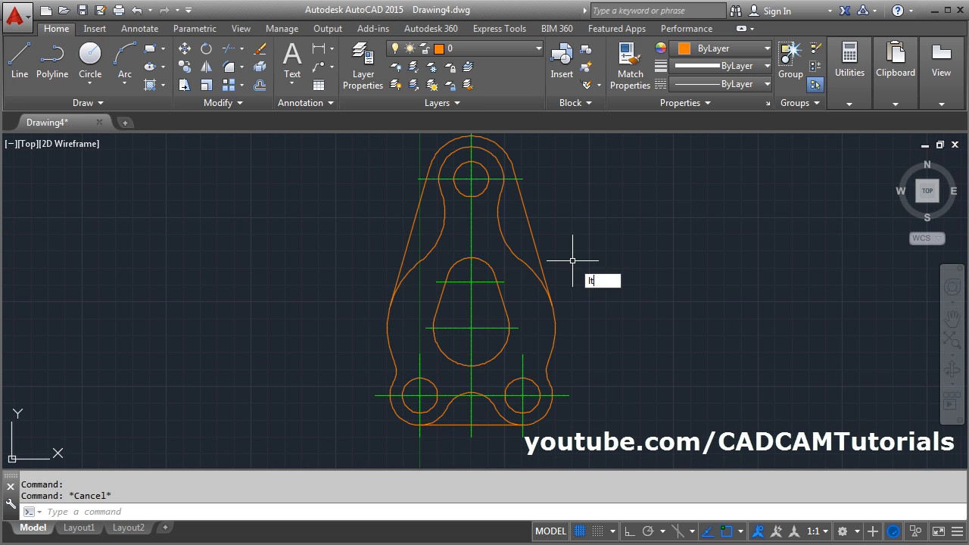
{"action": "key", "text": "Return"}
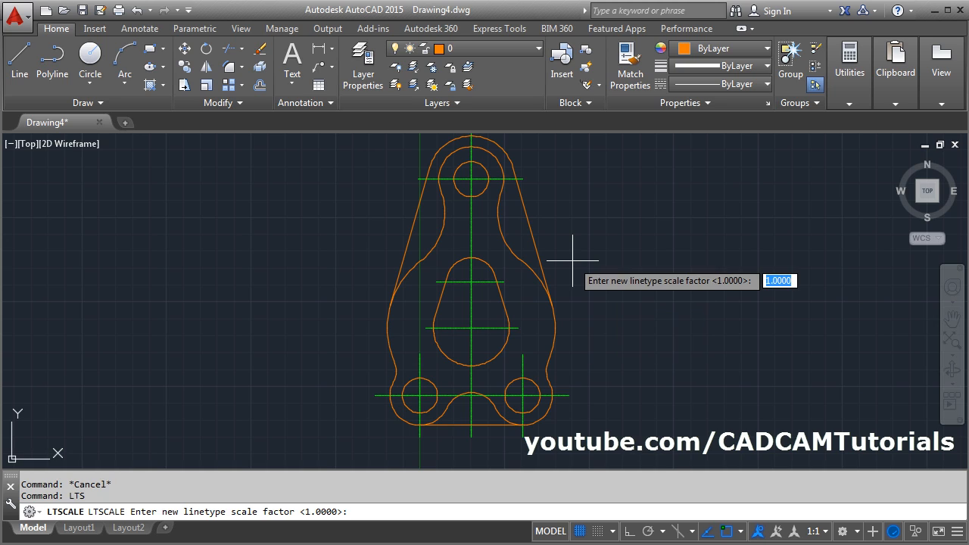
{"action": "type", "text": "5"}
{"action": "key", "text": "Return"}
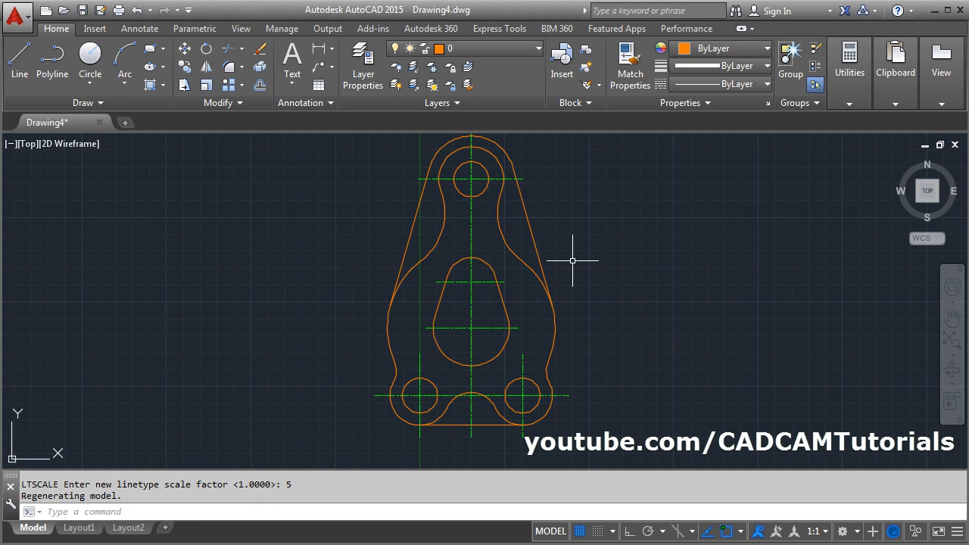
- Set the global linetype scale factor to 8 with LTSCALE
{"action": "type", "text": "LTS"}
{"action": "key", "text": "Return"}
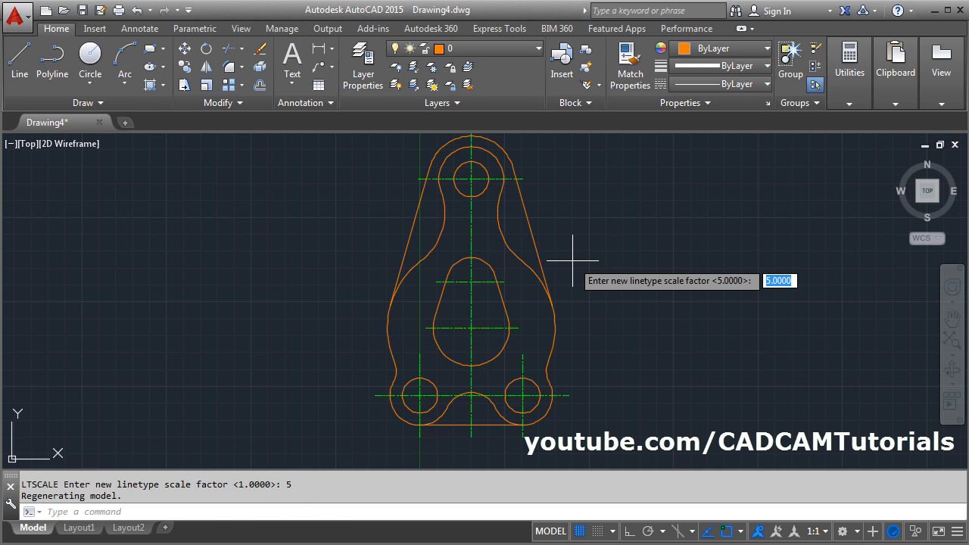
{"action": "type", "text": "8"}
{"action": "key", "text": "Return"}
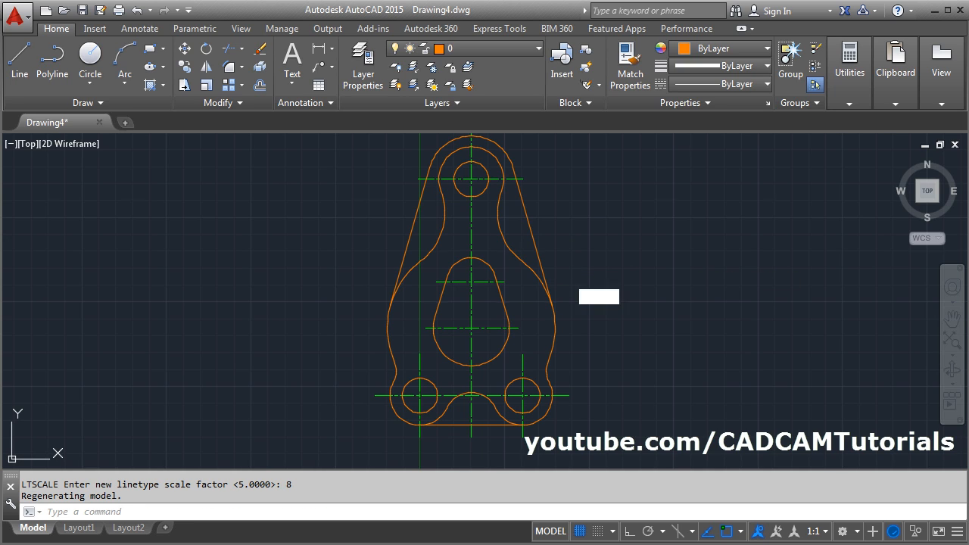
- Make Dim the current layer and check the required dimensions in the PDF drawing
{"action": "middle_click", "coordinate": [567, 276]}
{"action": "middle_click", "coordinate": [567, 277]}
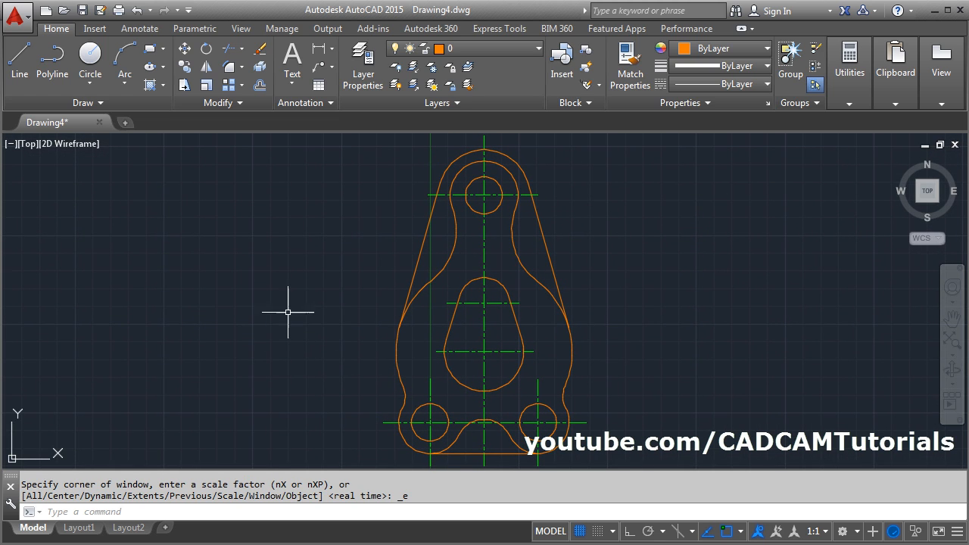
{"action": "left_click", "coordinate": [485, 49]}
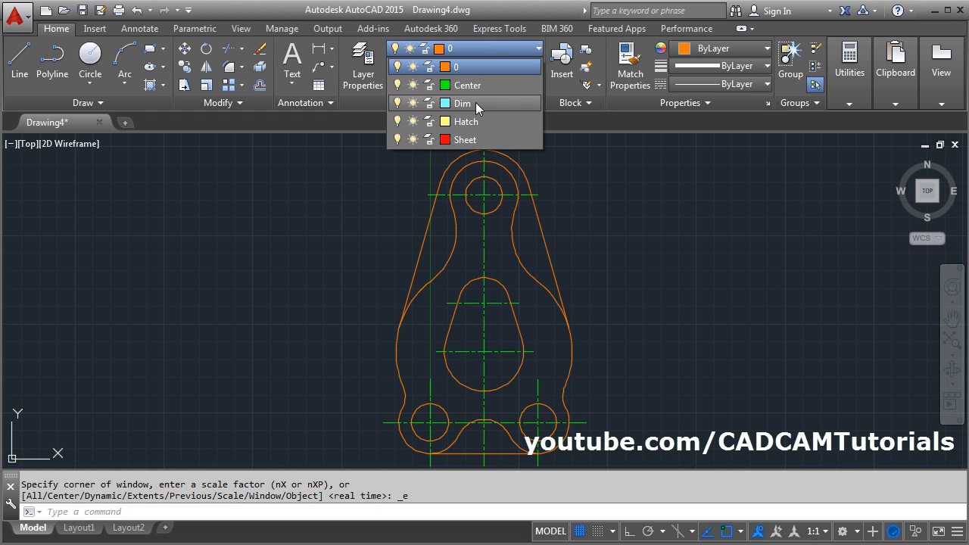
{"action": "left_click", "coordinate": [476, 103]}
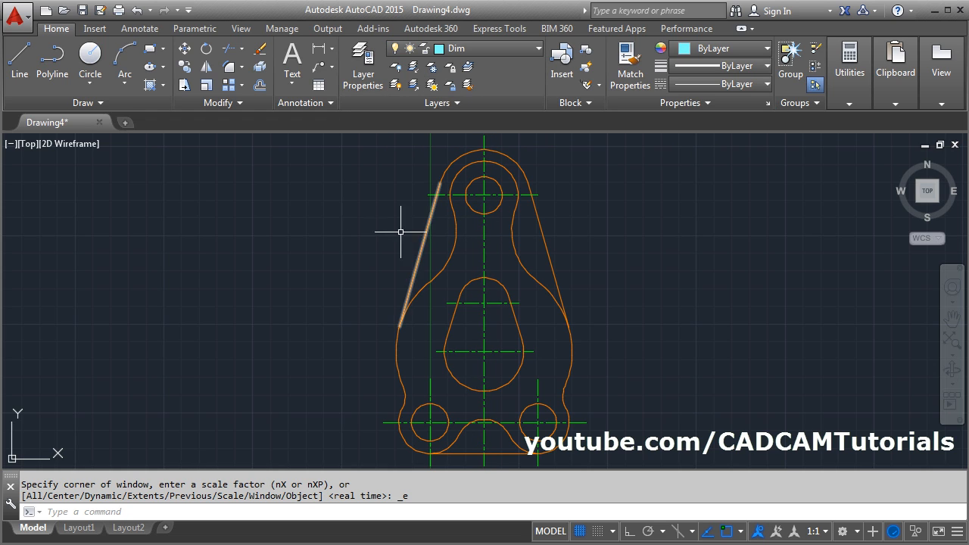
{"action": "left_click", "coordinate": [1, 372]}
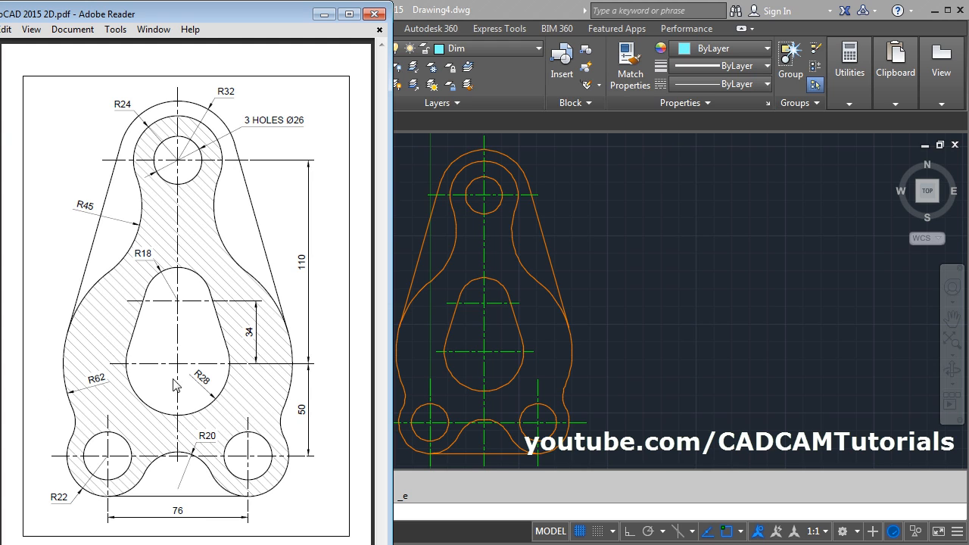
{"action": "left_click", "coordinate": [624, 302]}
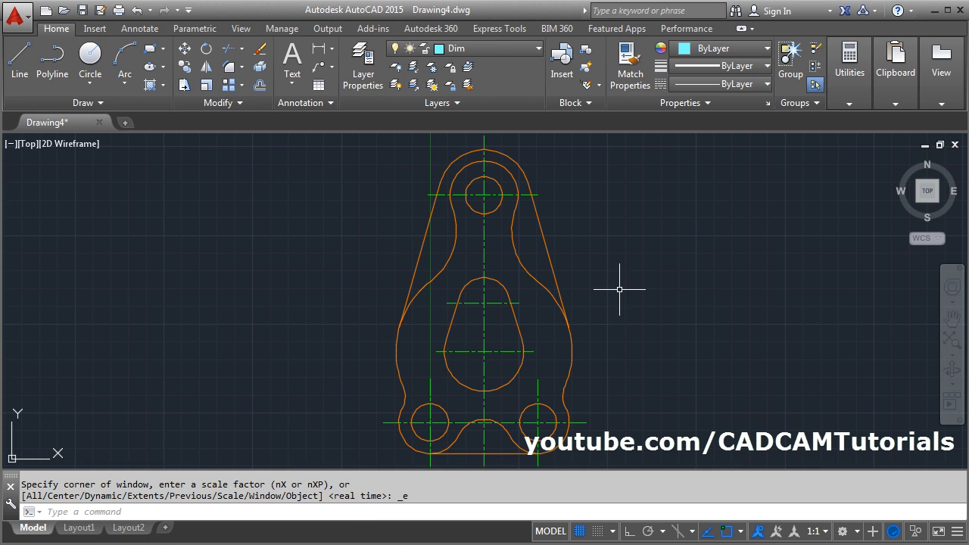
- Add a radius dimension to the outer arc around the plate's lower-left hole, placing it just outside the arc
{"action": "left_click", "coordinate": [332, 49]}
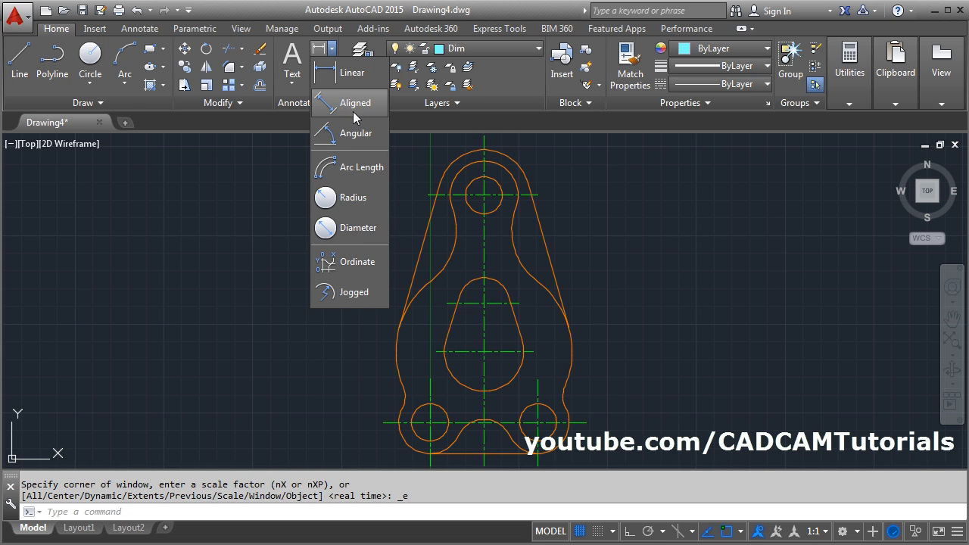
{"action": "left_click", "coordinate": [360, 198]}
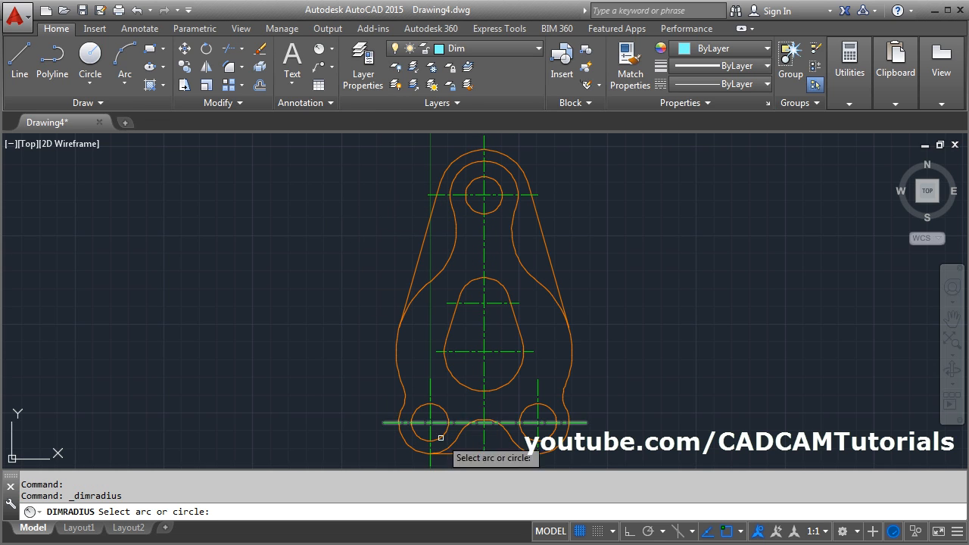
{"action": "left_click", "coordinate": [403, 441]}
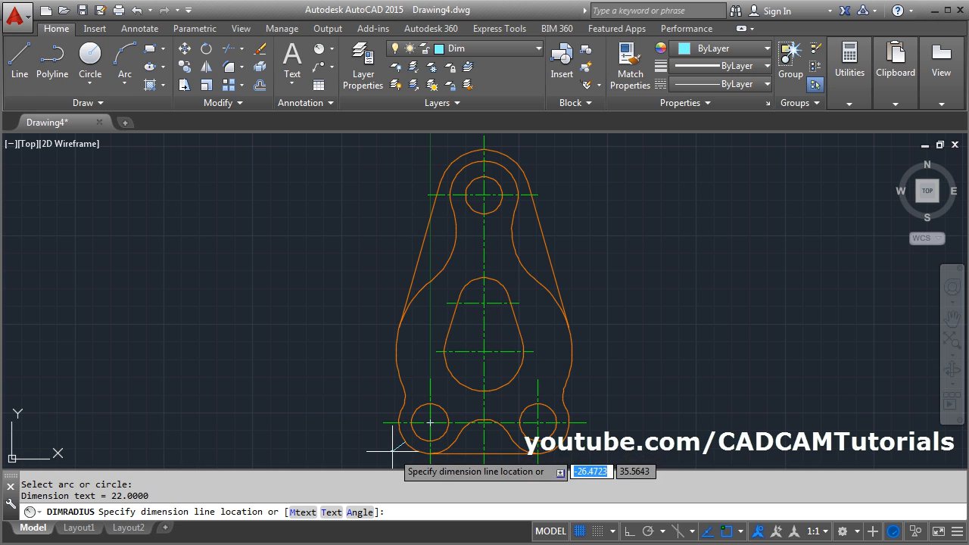
{"action": "left_click", "coordinate": [396, 448]}
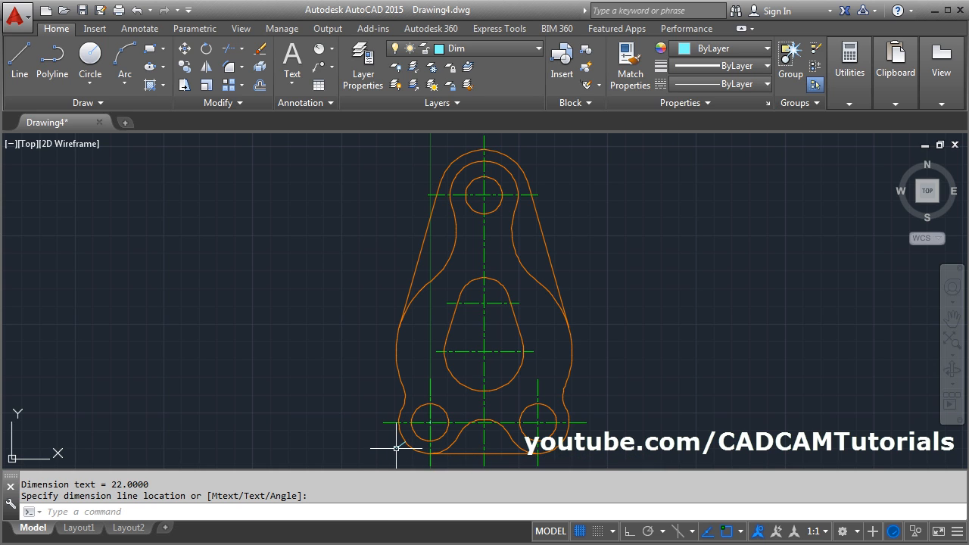
- Modify the Standard dimension style so its dimension features use an overall scale of 15
{"action": "scroll", "coordinate": [403, 459], "scroll_direction": "up", "scroll_amount": 6}
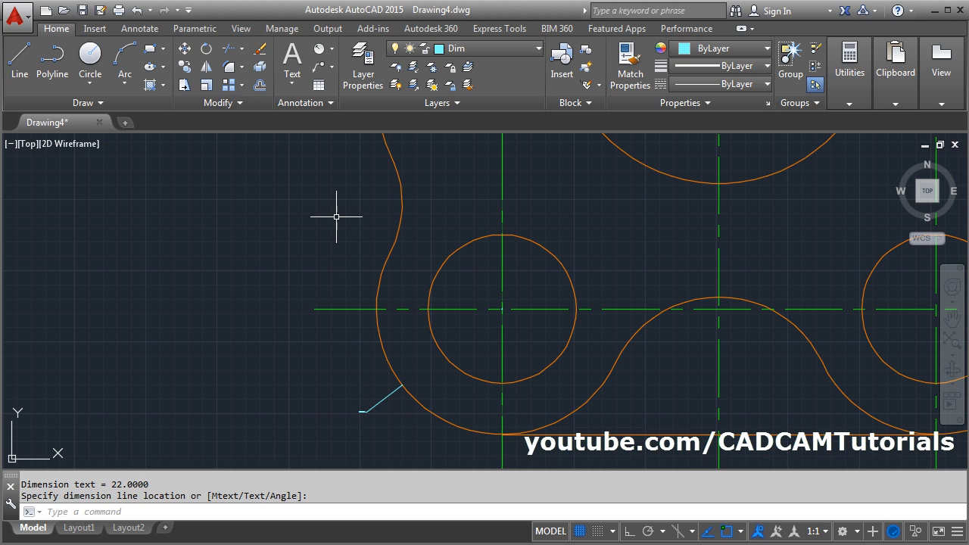
{"action": "type", "text": "D"}
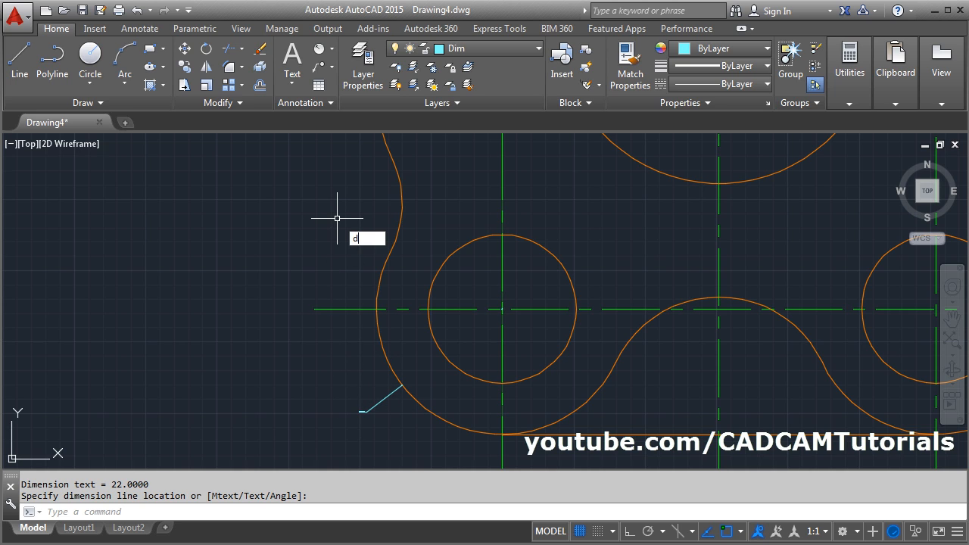
{"action": "key", "text": "Return"}
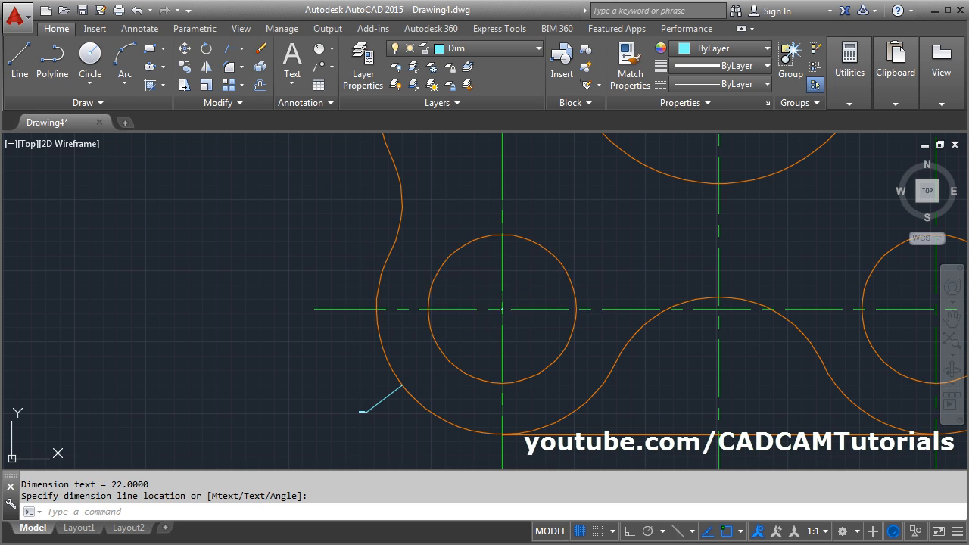
{"action": "left_click", "coordinate": [648, 248]}
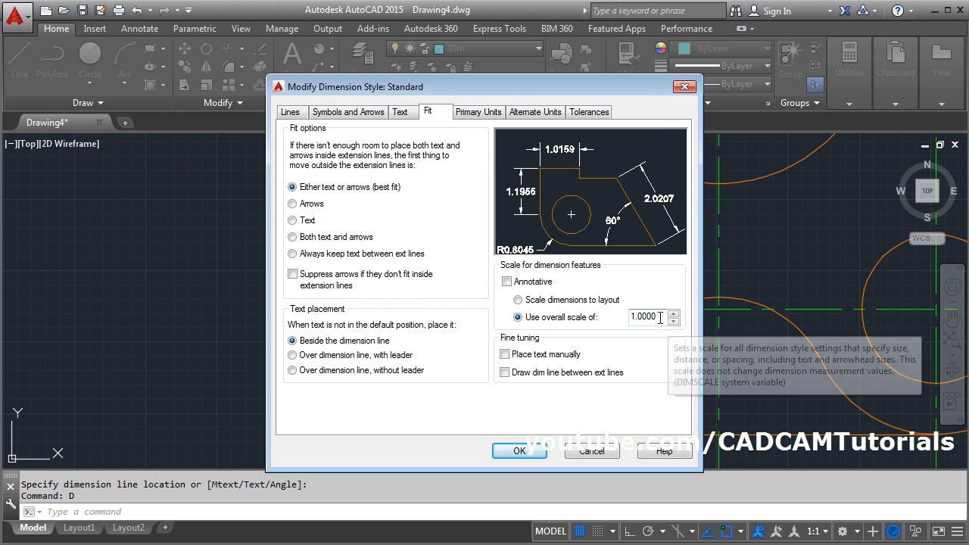
{"action": "left_click_drag", "start_coordinate": [660, 317], "coordinate": [610, 322]}
{"action": "type", "text": "15"}
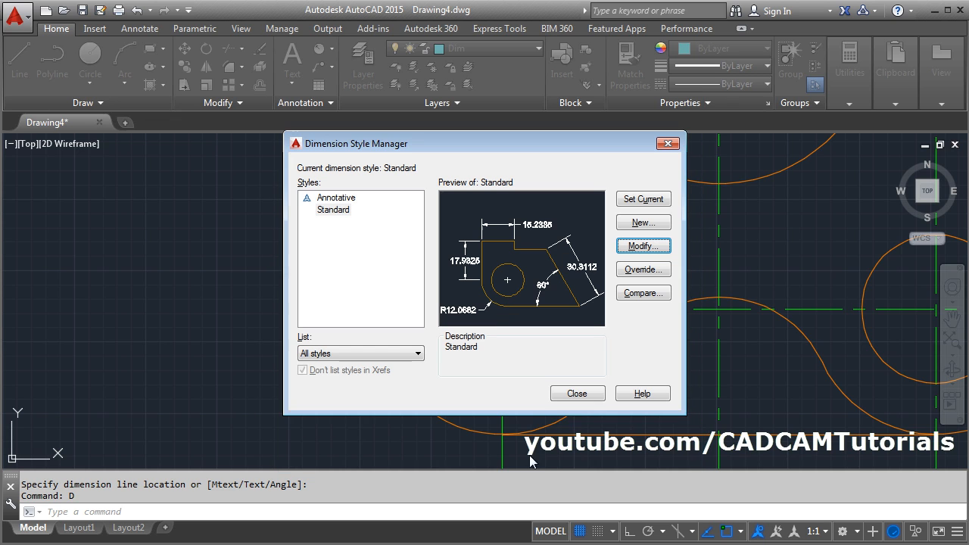
{"action": "left_click", "coordinate": [576, 394]}
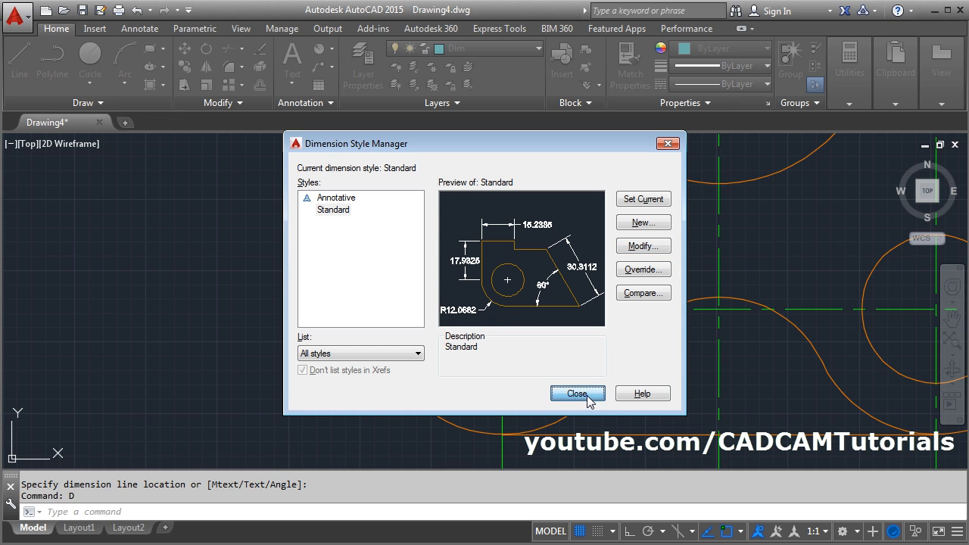
{"action": "middle_click_drag", "start_coordinate": [454, 427], "coordinate": [453, 399]}
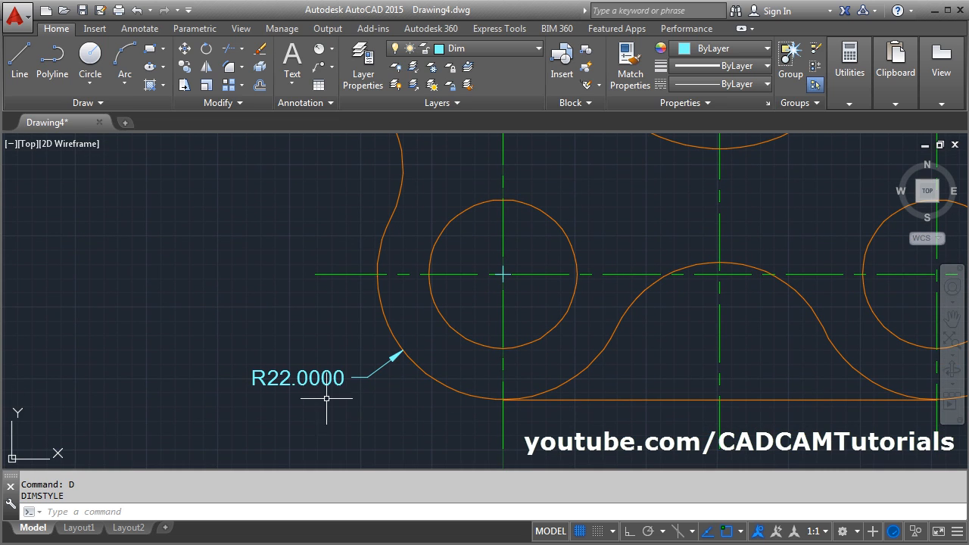
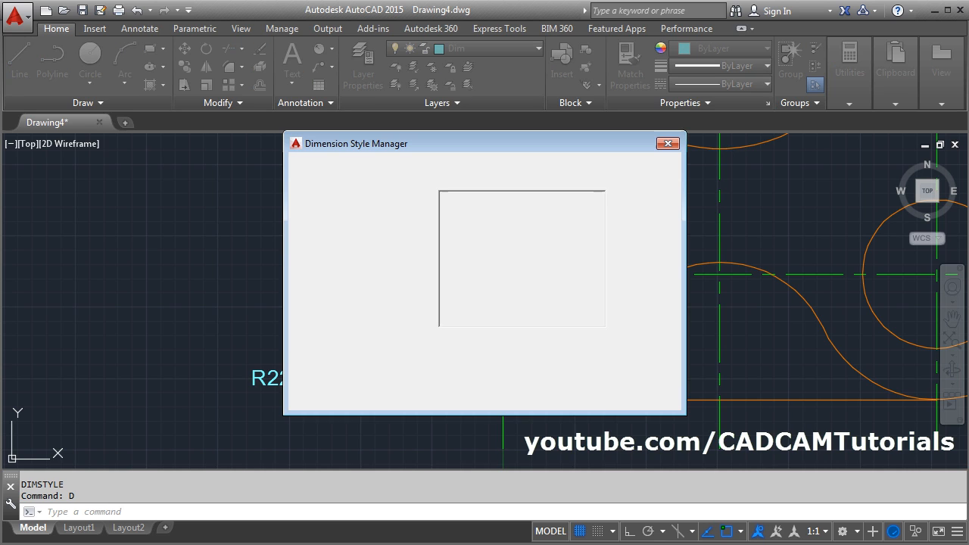
- Modify the Standard dimension style so its linear primary units have a precision of 0
{"action": "left_click", "coordinate": [650, 248]}
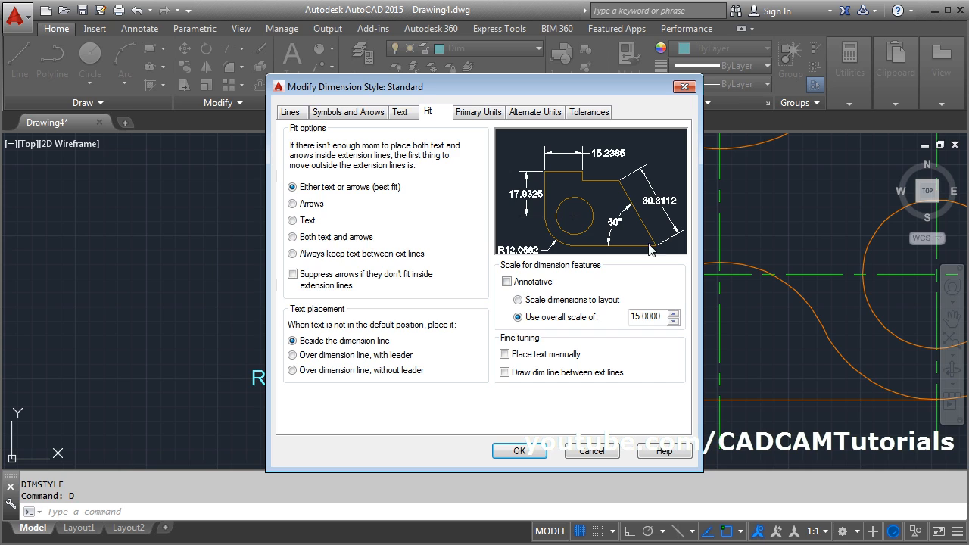
{"action": "left_click", "coordinate": [474, 114]}
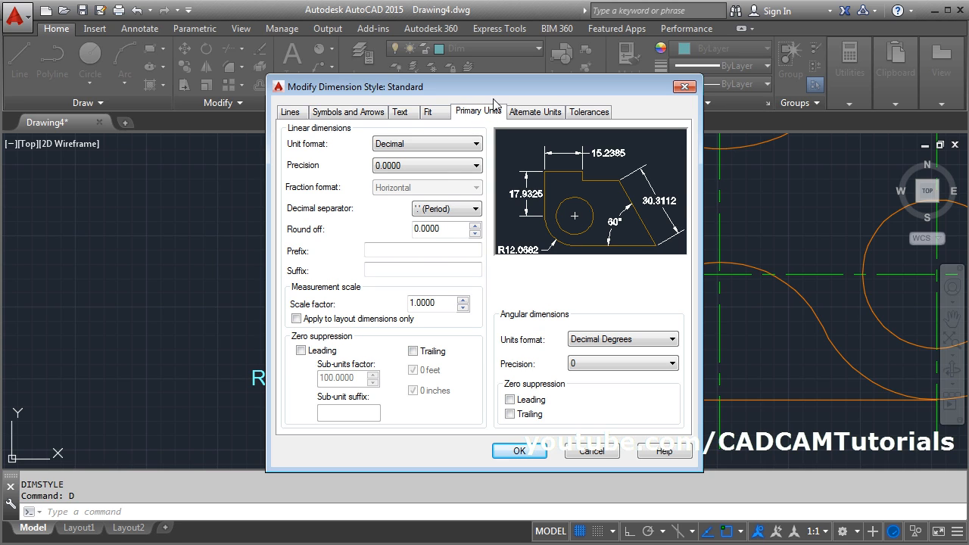
{"action": "left_click", "coordinate": [427, 165]}
{"action": "left_click", "coordinate": [406, 179]}
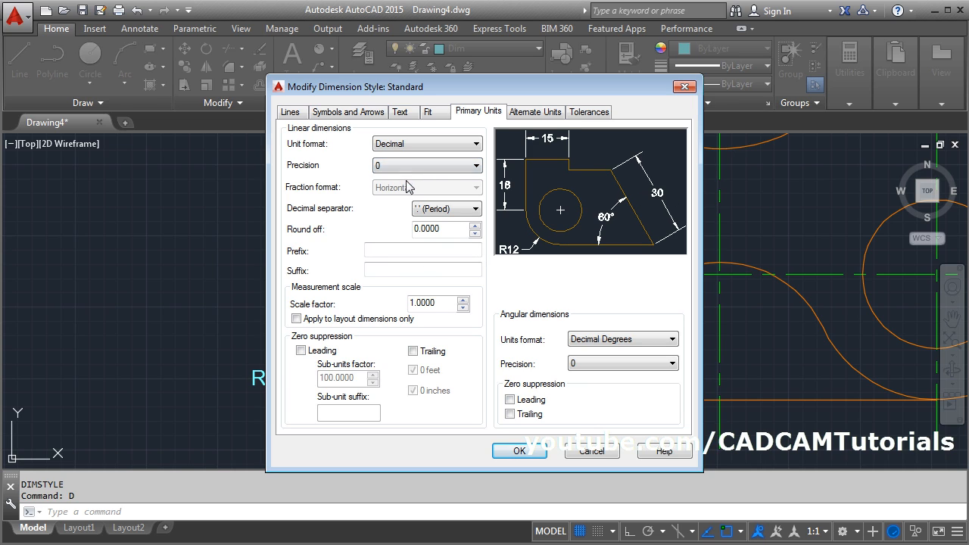
- Place the dimension style's text vertically Above the dimension line and set its text alignment to ISO standard
{"action": "left_click", "coordinate": [401, 113]}
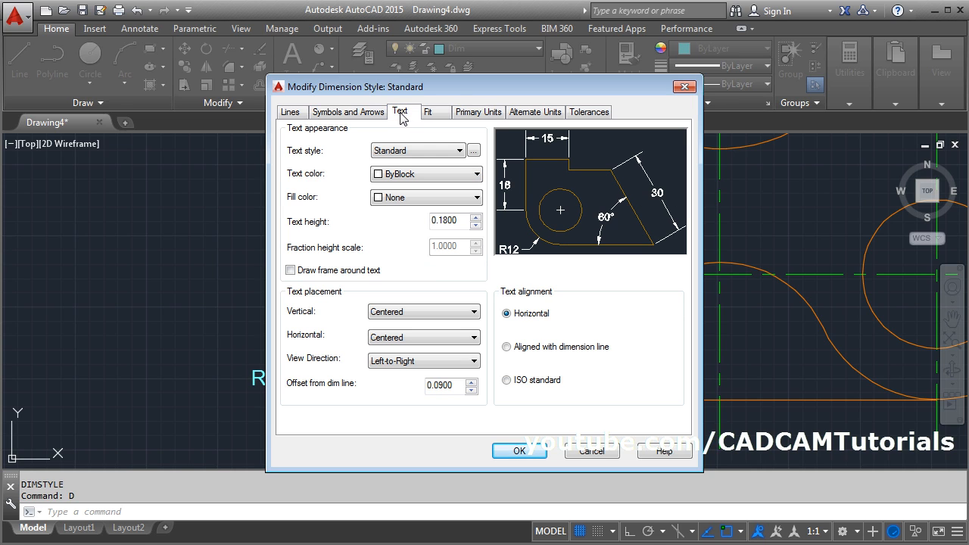
{"action": "left_click", "coordinate": [421, 319]}
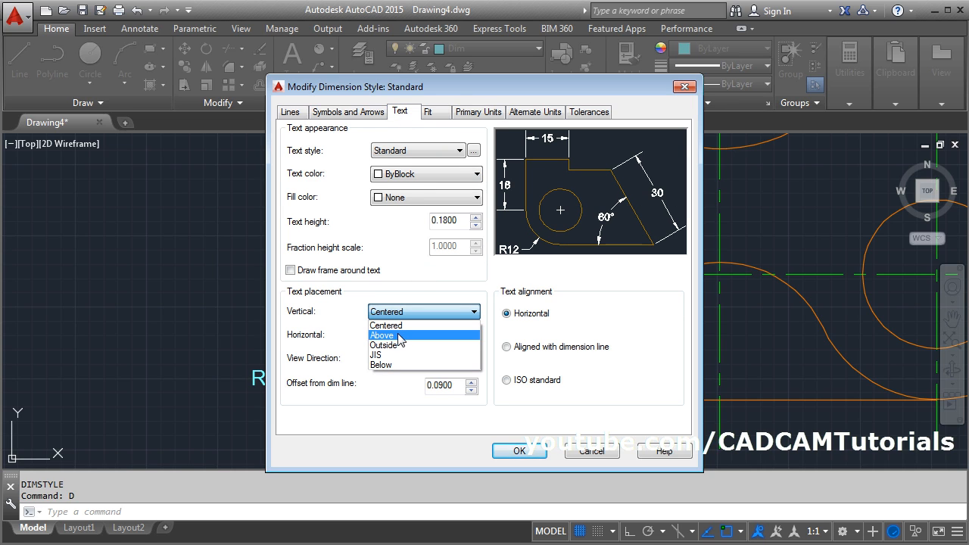
{"action": "left_click", "coordinate": [402, 331]}
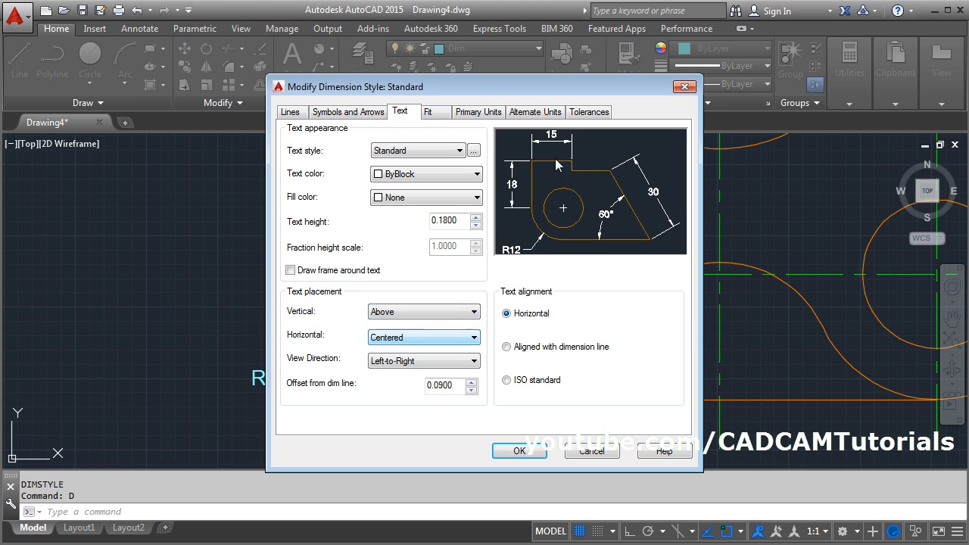
{"action": "left_click", "coordinate": [509, 379]}
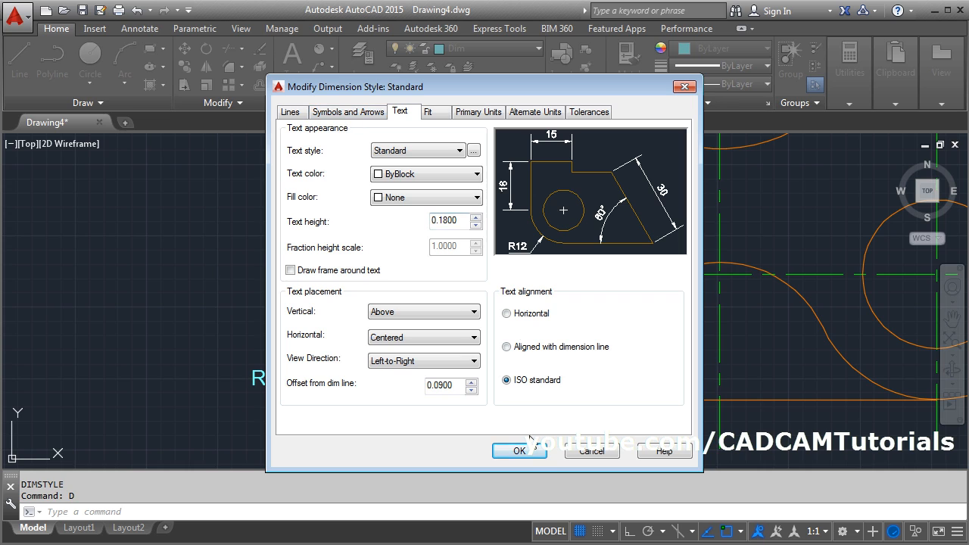
- Enable Draw dim line between ext lines in the dimension style, then save the style and close the style manager
{"action": "left_click", "coordinate": [440, 115]}
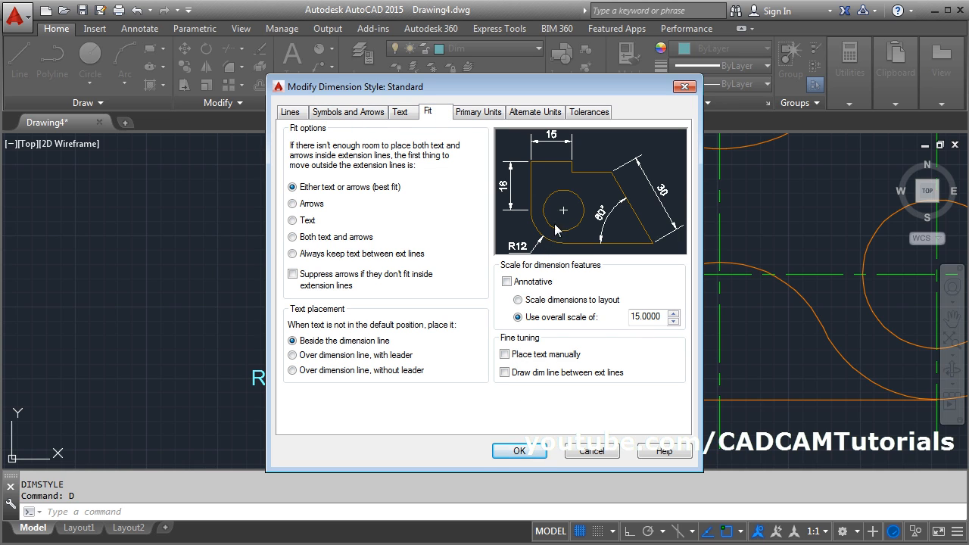
{"action": "left_click", "coordinate": [505, 373]}
{"action": "left_click", "coordinate": [519, 451]}
{"action": "left_click", "coordinate": [576, 395]}
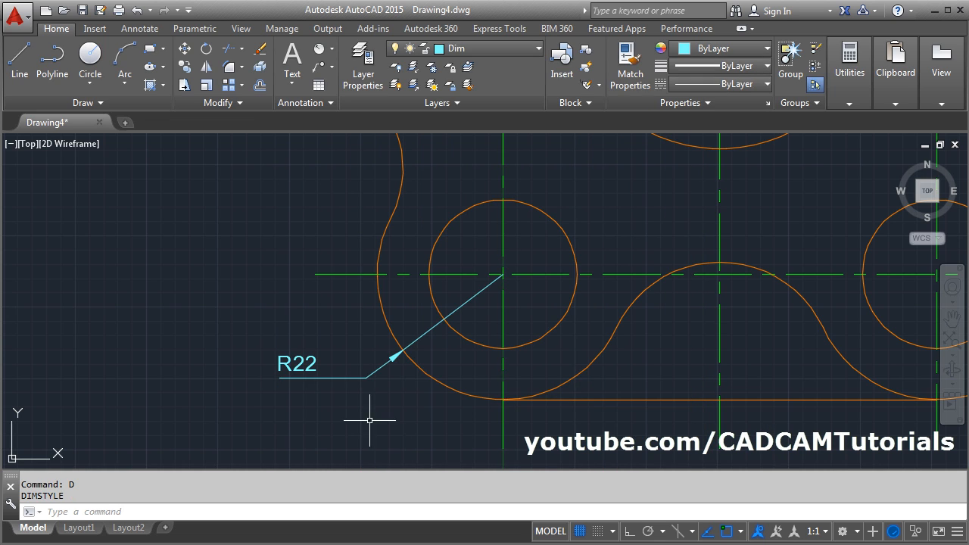
- Increase the Standard dimension style's overall scale for dimension features so the dimension text reads larger on the drawing
{"action": "scroll", "coordinate": [444, 329], "scroll_direction": "down", "scroll_amount": 2}
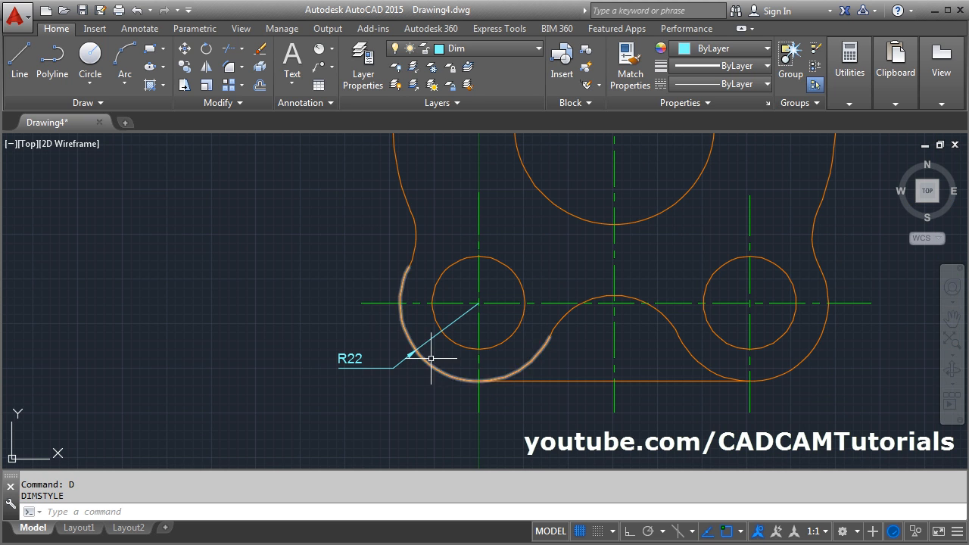
{"action": "scroll", "coordinate": [439, 352], "scroll_direction": "up", "scroll_amount": 4}
{"action": "scroll", "coordinate": [463, 368], "scroll_direction": "down", "scroll_amount": 2}
{"action": "scroll", "coordinate": [494, 373], "scroll_direction": "down", "scroll_amount": 4}
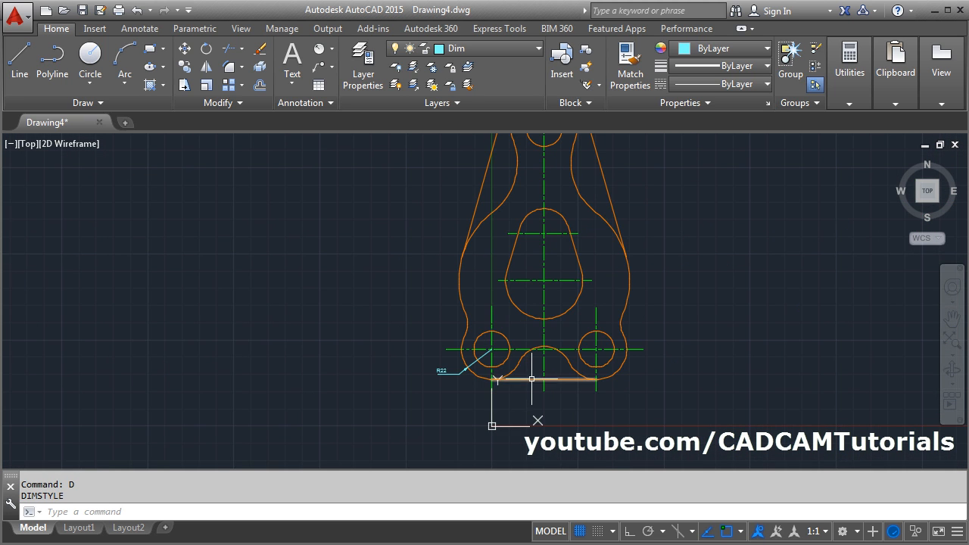
{"action": "scroll", "coordinate": [502, 394], "scroll_direction": "up", "scroll_amount": 1}
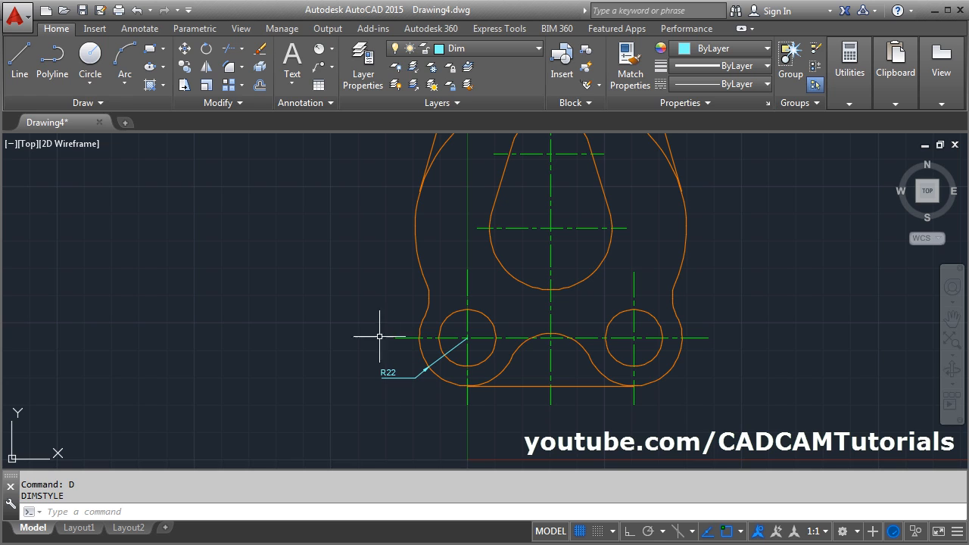
{"action": "type", "text": "d"}
{"action": "key", "text": "Return"}
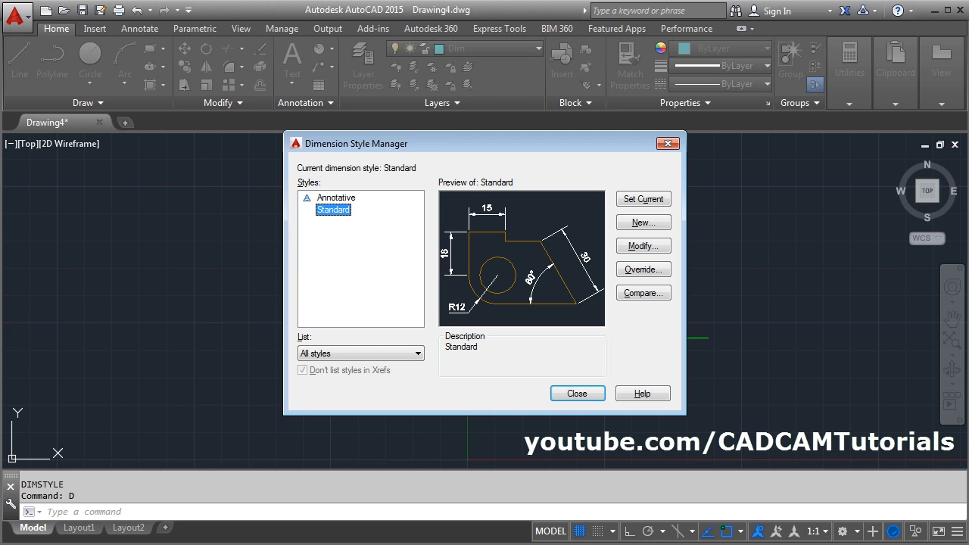
{"action": "left_click", "coordinate": [640, 250]}
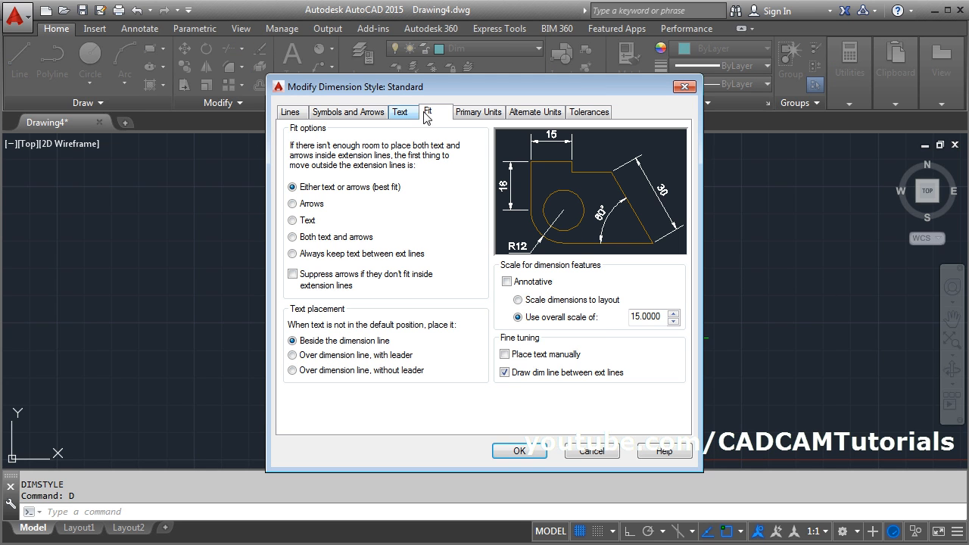
{"action": "double_click", "coordinate": [645, 317]}
{"action": "type", "text": "25"}
{"action": "left_click", "coordinate": [520, 451]}
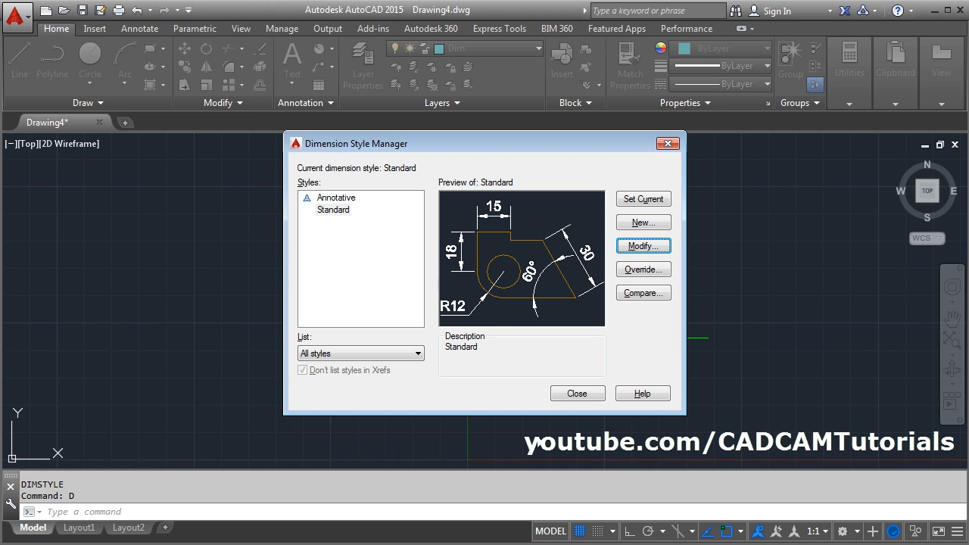
{"action": "left_click", "coordinate": [577, 396]}
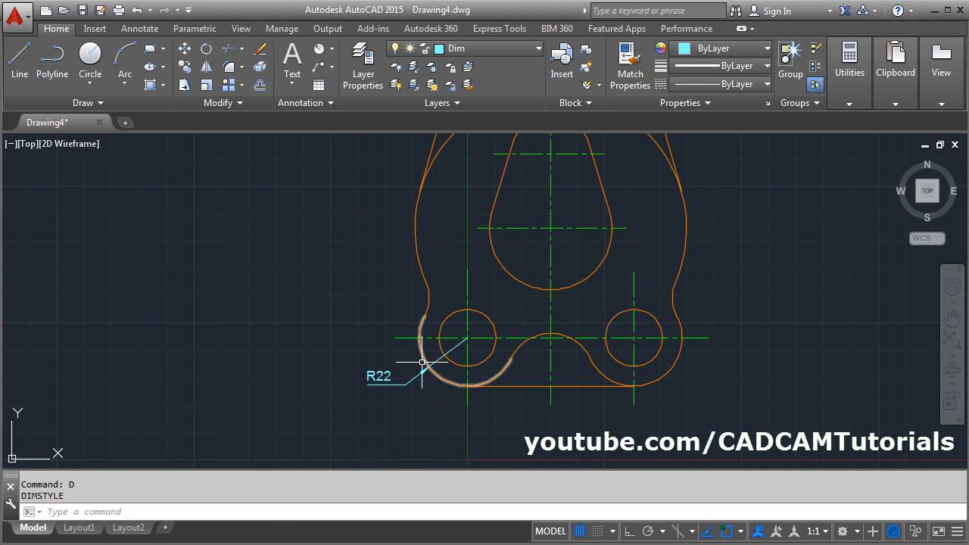
- Add a radius dimension to the plate's large left side arc, placing its text inside the outline
{"action": "scroll", "coordinate": [446, 421], "scroll_direction": "down", "scroll_amount": 2}
{"action": "scroll", "coordinate": [374, 443], "scroll_direction": "up", "scroll_amount": 2}
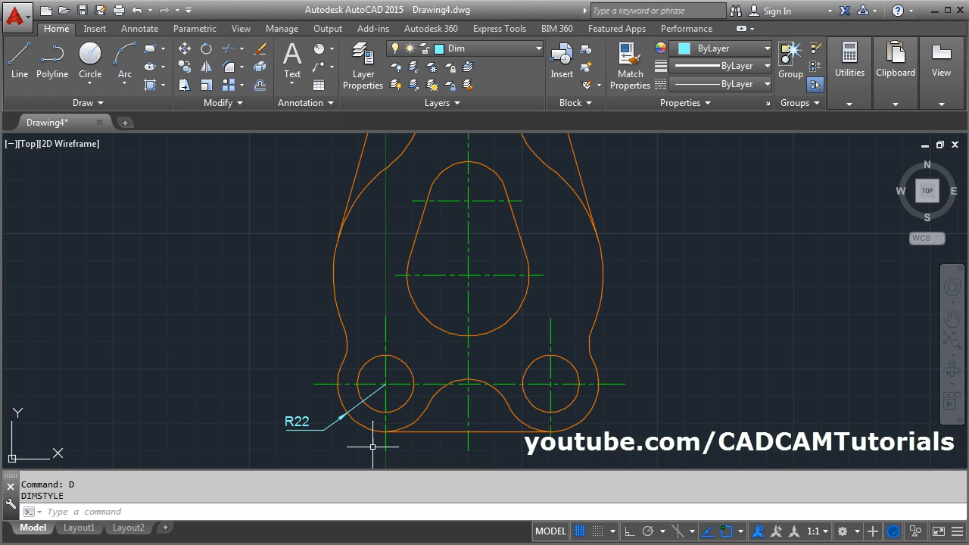
{"action": "left_click", "coordinate": [318, 51]}
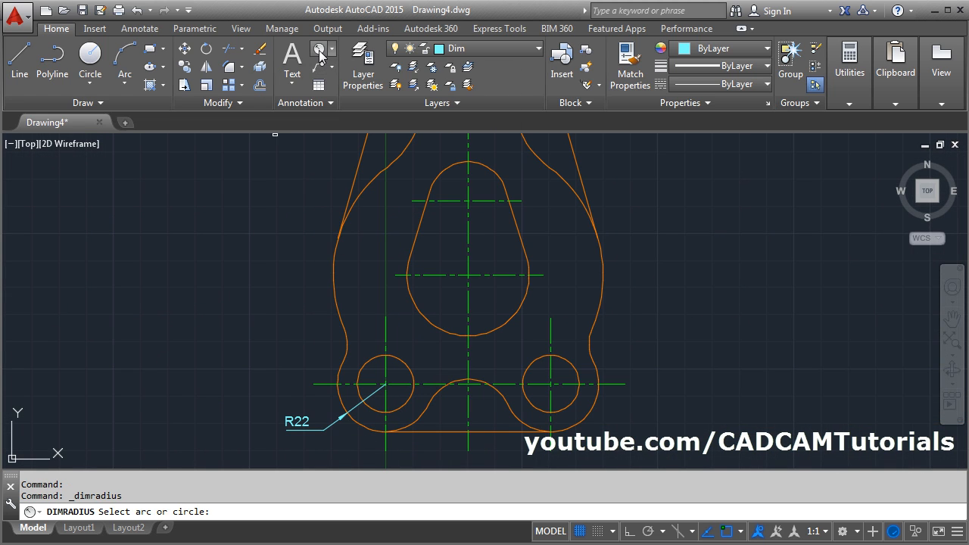
{"action": "left_click", "coordinate": [336, 294]}
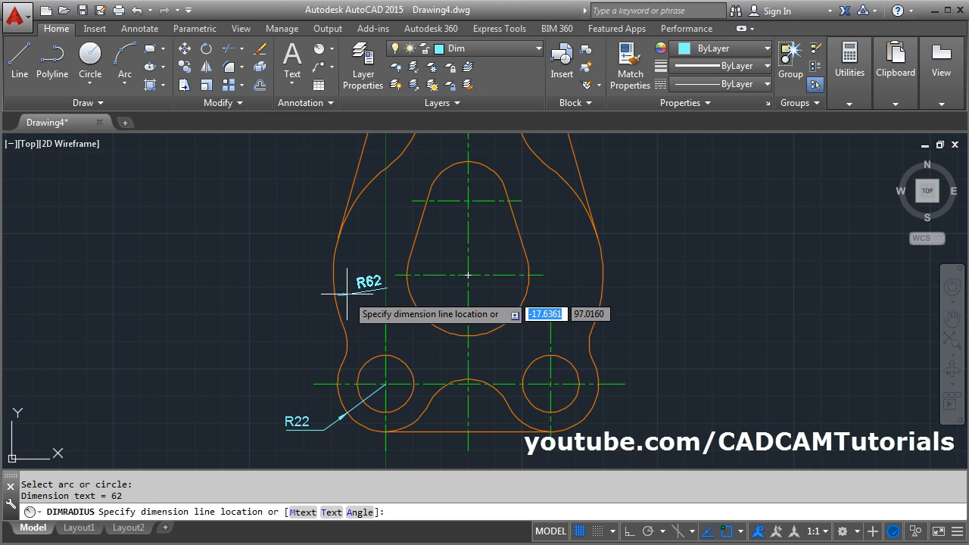
{"action": "left_click", "coordinate": [366, 244]}
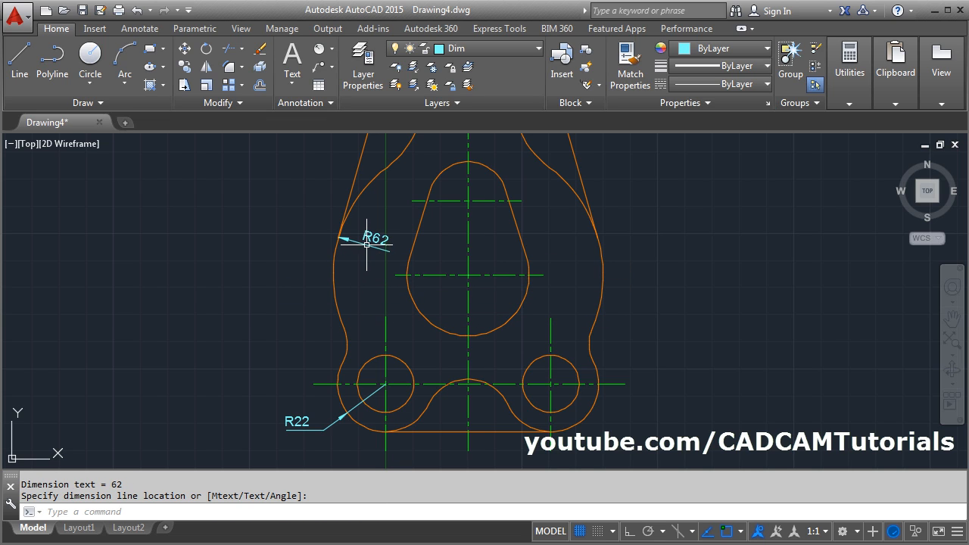
- Add radius dimensions to the lower and upper arcs of the central teardrop opening, the lower inside it and the upper outside
{"action": "key", "text": "Return"}
{"action": "left_click", "coordinate": [433, 315]}
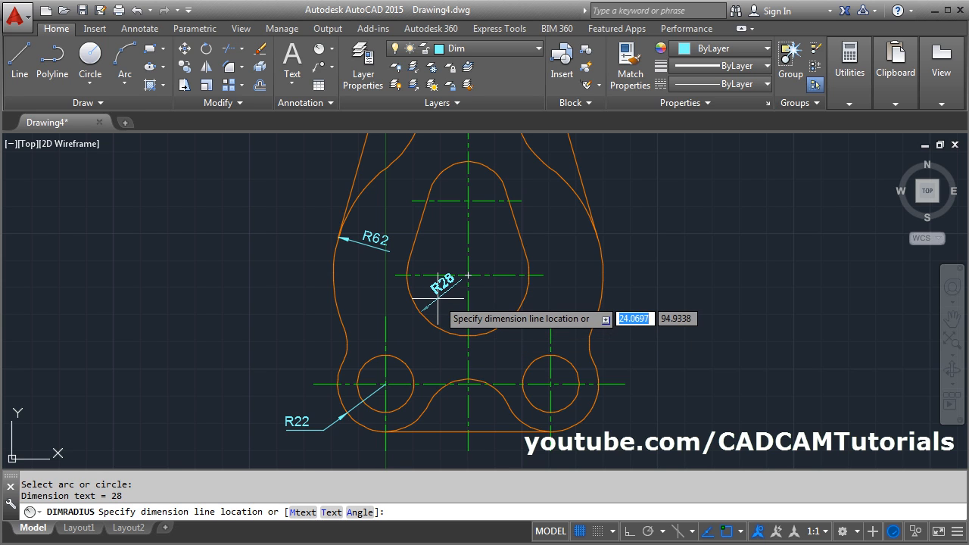
{"action": "left_click", "coordinate": [442, 299]}
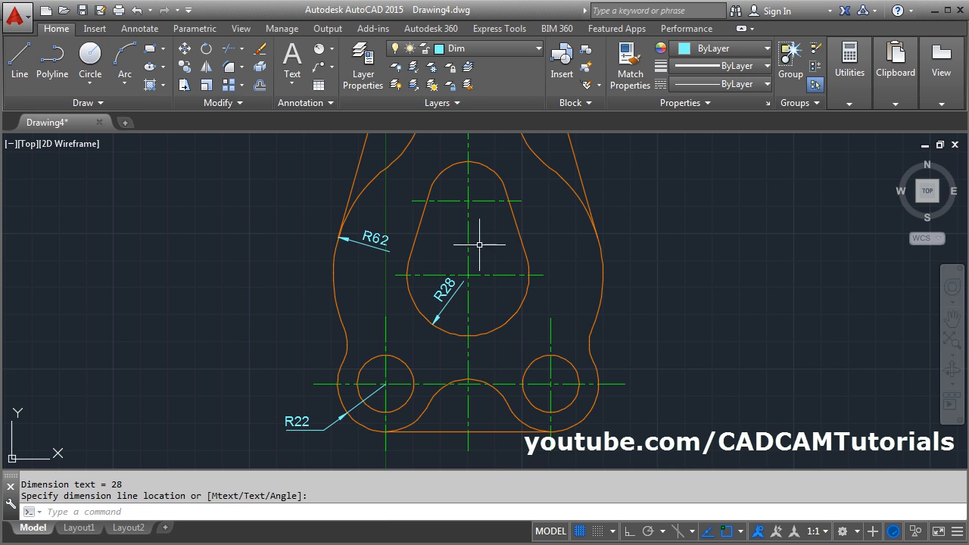
{"action": "middle_click_drag", "start_coordinate": [479, 259], "coordinate": [483, 306]}
{"action": "key", "text": "Return"}
{"action": "left_click", "coordinate": [497, 218]}
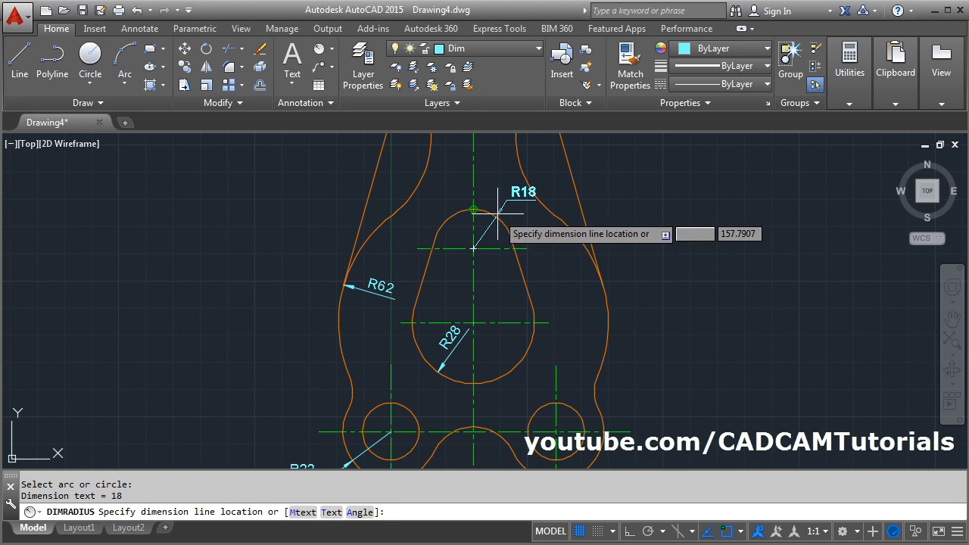
{"action": "left_click", "coordinate": [445, 193]}
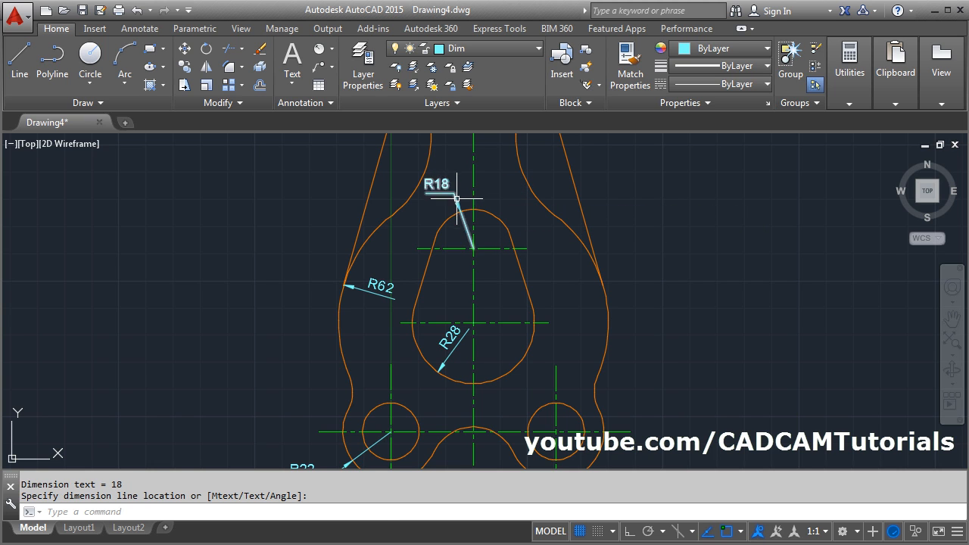
- Add radius dimensions to the inner and outer arcs around the top hole, placing both texts outside the plate at the upper right
{"action": "scroll", "coordinate": [531, 210], "scroll_direction": "up", "scroll_amount": 2}
{"action": "middle_click_drag", "start_coordinate": [533, 214], "coordinate": [542, 496]}
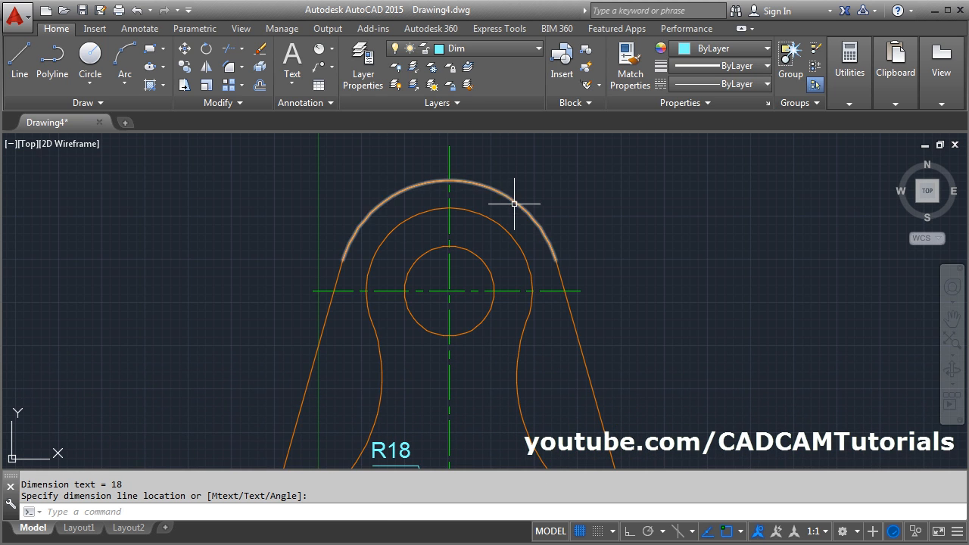
{"action": "key", "text": "Return"}
{"action": "left_click", "coordinate": [504, 224]}
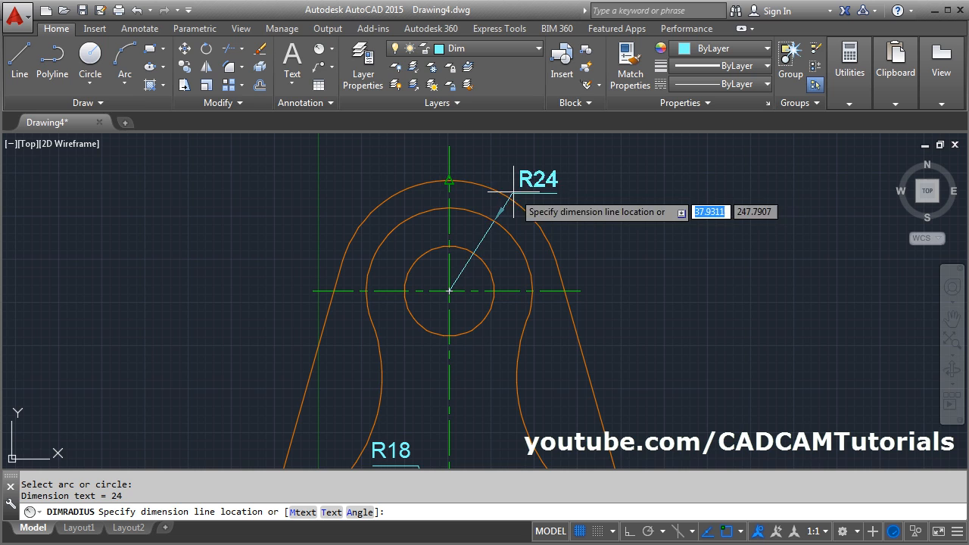
{"action": "left_click", "coordinate": [558, 201]}
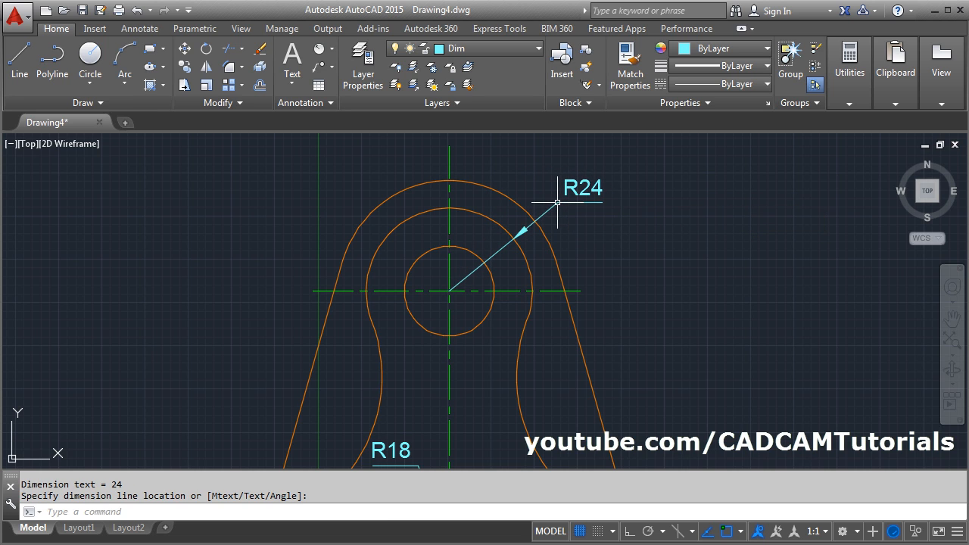
{"action": "key", "text": "Return"}
{"action": "left_click", "coordinate": [505, 195]}
{"action": "left_click", "coordinate": [524, 175]}
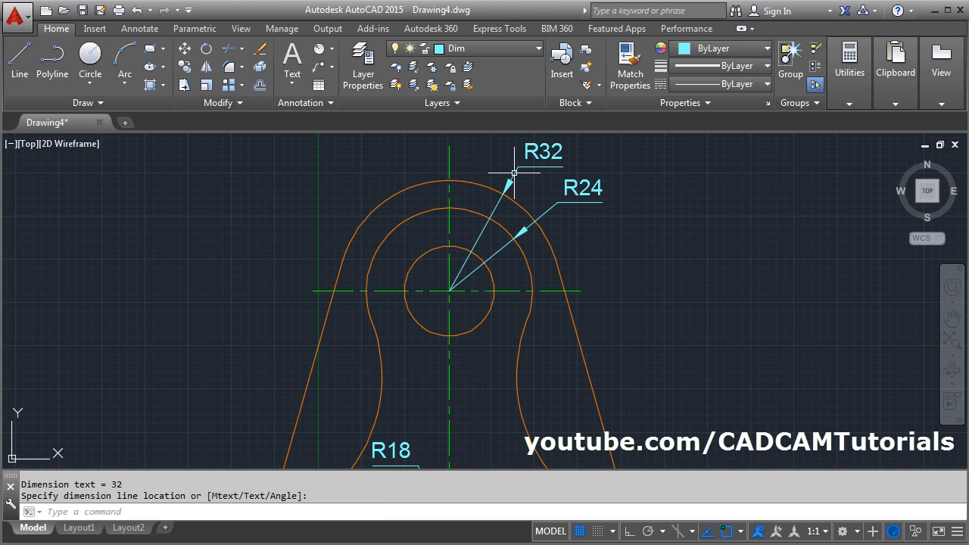
- Set the UCS icon to Noorigin with UCSICON so it stays in the corner of the drawing area
{"action": "scroll", "coordinate": [523, 177], "scroll_direction": "down", "scroll_amount": 2}
{"action": "scroll", "coordinate": [523, 176], "scroll_direction": "down", "scroll_amount": 2}
{"action": "middle_click_drag", "start_coordinate": [558, 281], "coordinate": [493, 253]}
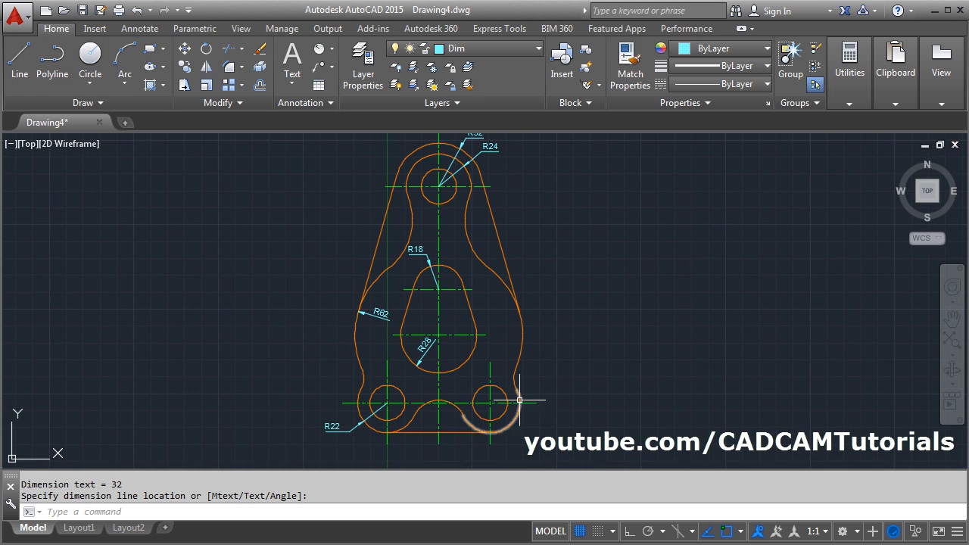
{"action": "middle_click_drag", "start_coordinate": [494, 447], "coordinate": [489, 402]}
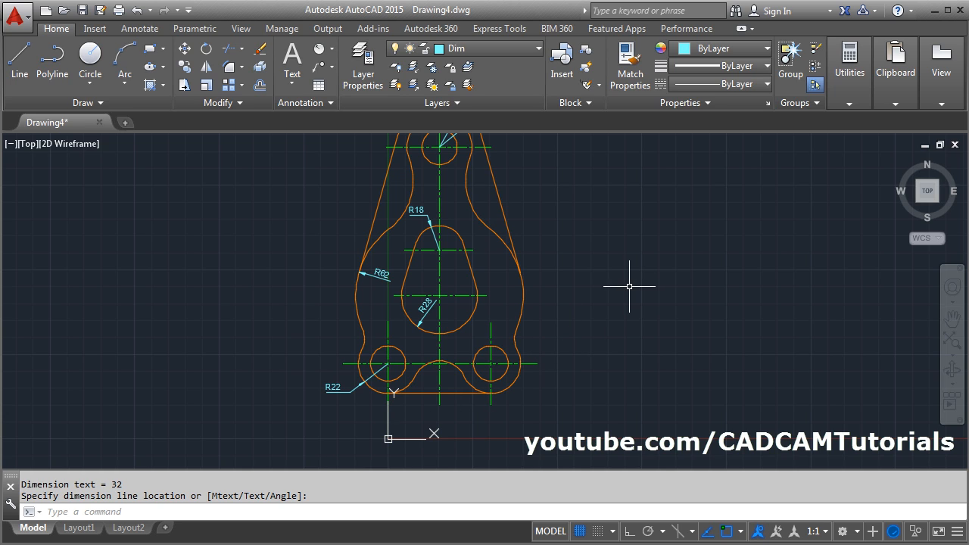
{"action": "type", "text": "ucsi"}
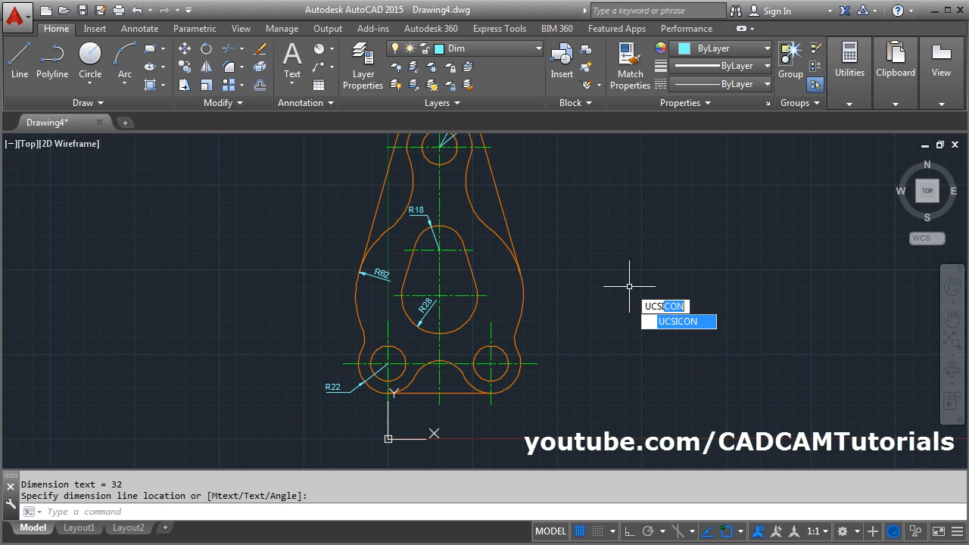
{"action": "key", "text": "Return"}
{"action": "key", "text": "Down"}
{"action": "key", "text": "Down"}
{"action": "key", "text": "Down"}
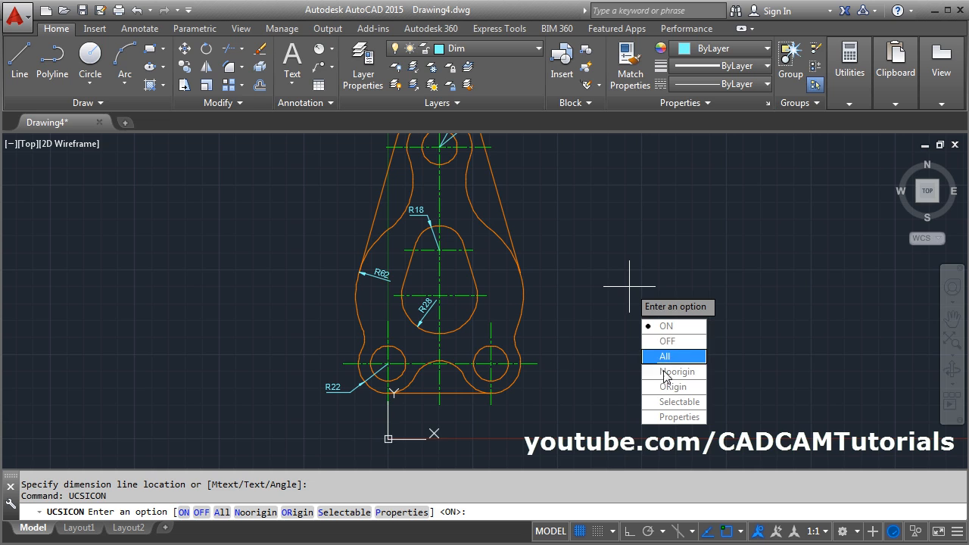
{"action": "key", "text": "Return"}
- Add a horizontal linear dimension between the vertical centerlines of the two bottom holes, placing it below the plate
{"action": "scroll", "coordinate": [470, 420], "scroll_direction": "up", "scroll_amount": 2}
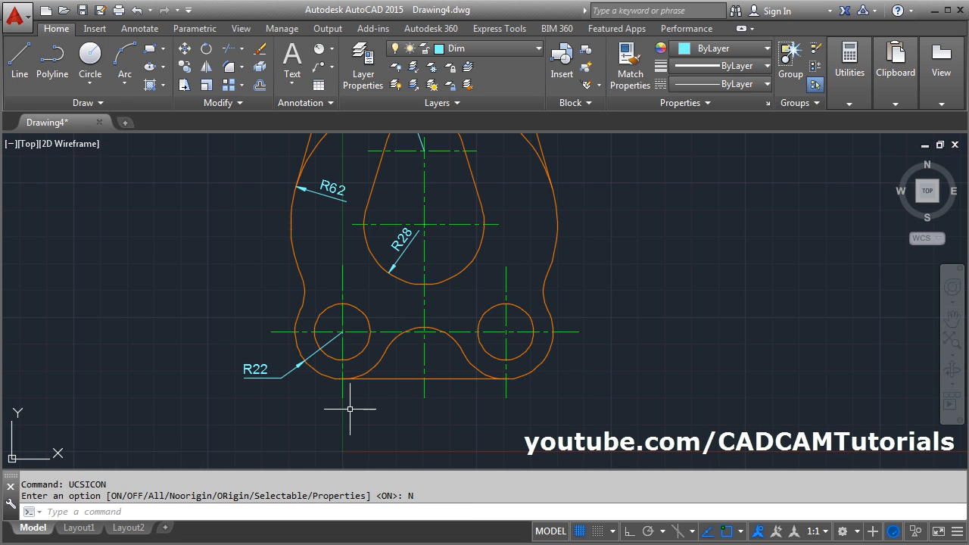
{"action": "left_click", "coordinate": [331, 48]}
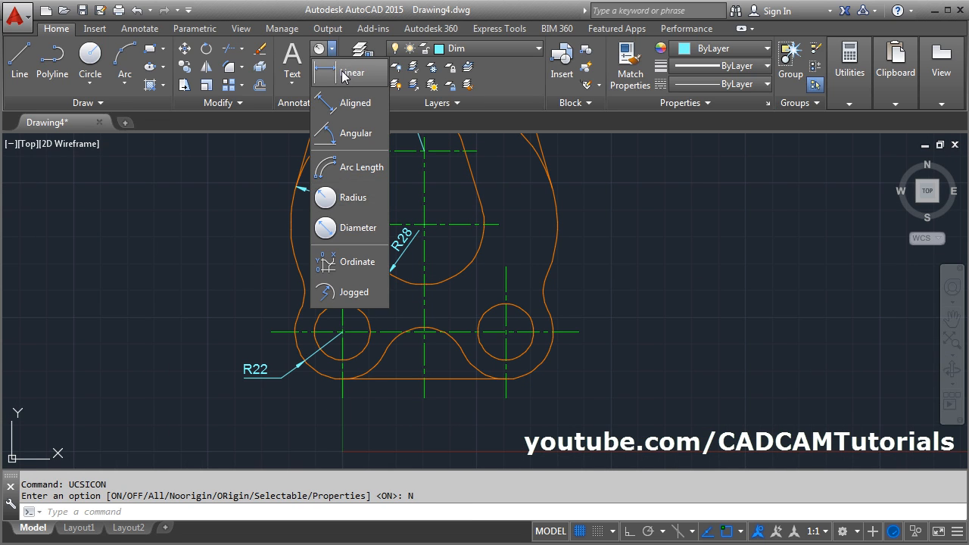
{"action": "left_click", "coordinate": [346, 73]}
{"action": "left_click", "coordinate": [342, 396]}
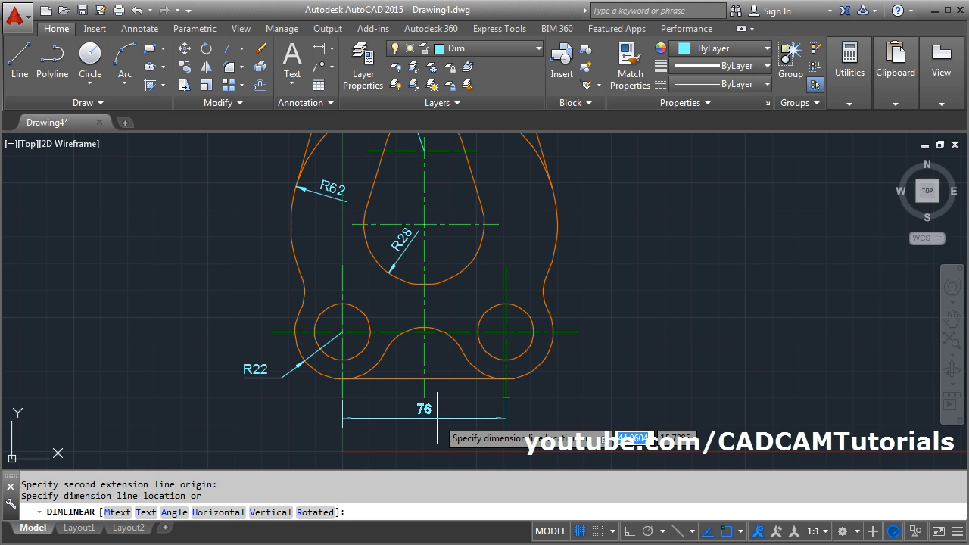
{"action": "left_click", "coordinate": [437, 417]}
- Add a vertical linear dimension from the bottom holes' centerline to the teardrop opening's lower centerline, placing it outside the plate's right edge
{"action": "scroll", "coordinate": [534, 361], "scroll_direction": "down", "scroll_amount": 3}
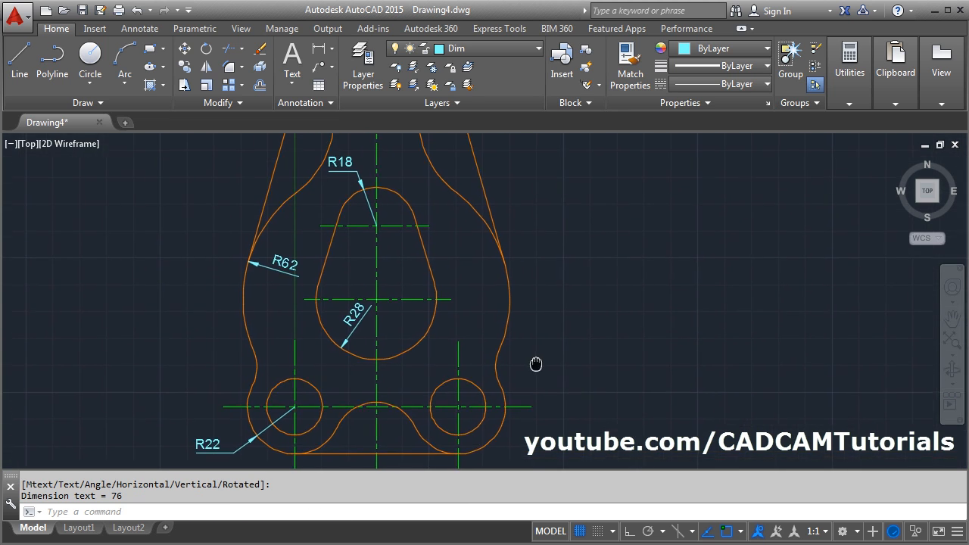
{"action": "middle_click_drag", "start_coordinate": [602, 280], "coordinate": [580, 295]}
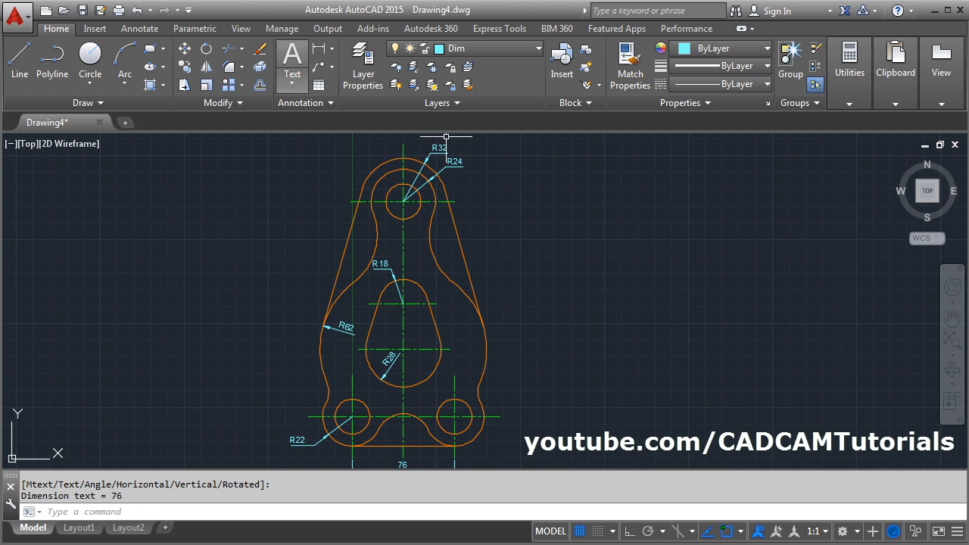
{"action": "key", "text": "Return"}
{"action": "left_click", "coordinate": [499, 417]}
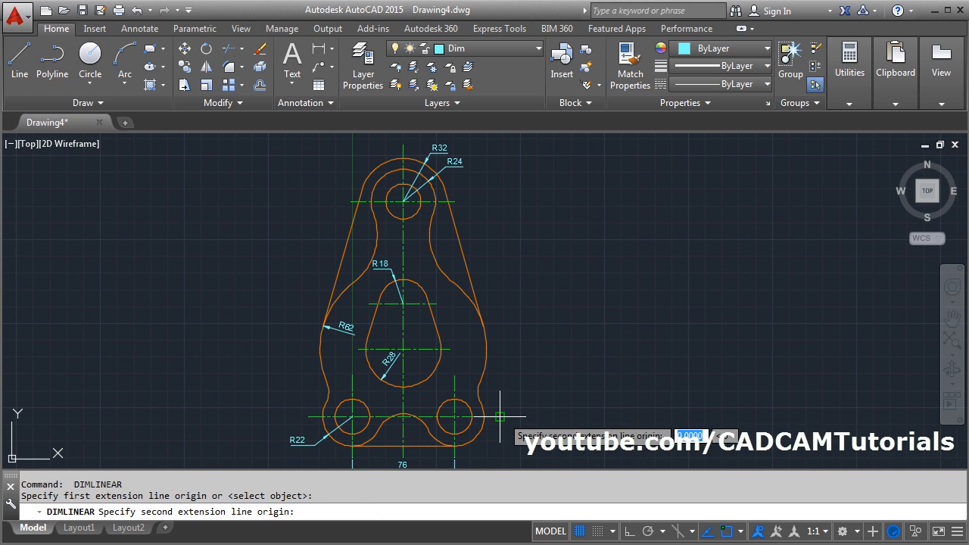
{"action": "left_click", "coordinate": [450, 349]}
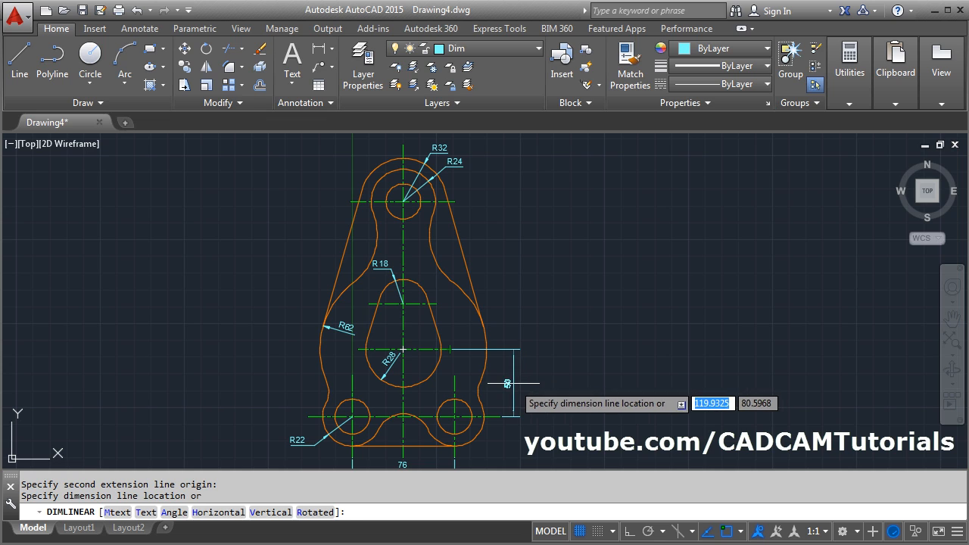
{"action": "left_click", "coordinate": [512, 371]}
- Dimension the vertical distance from the teardrop's lower centerline to the top hole's centerline, in line with the dimension below it
{"action": "key", "text": "Return"}
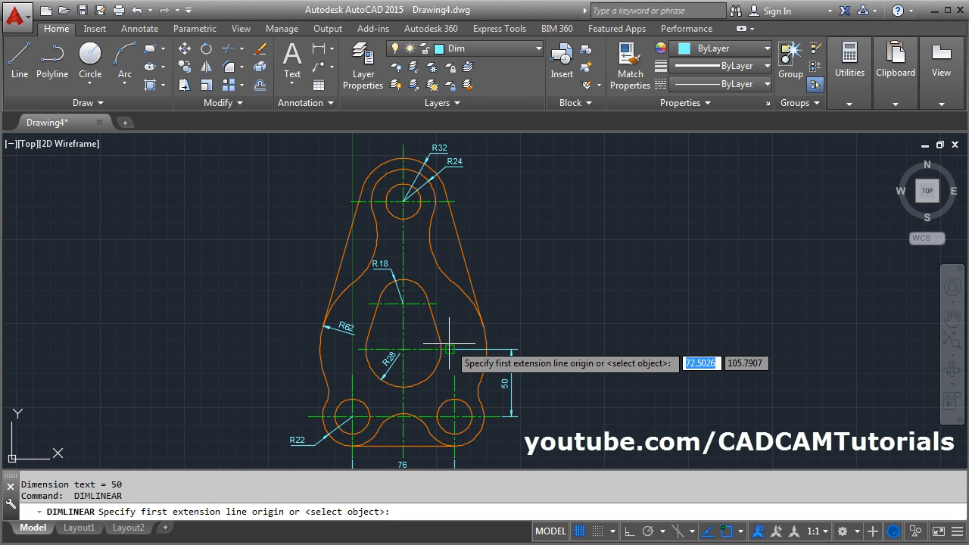
{"action": "left_click", "coordinate": [450, 349]}
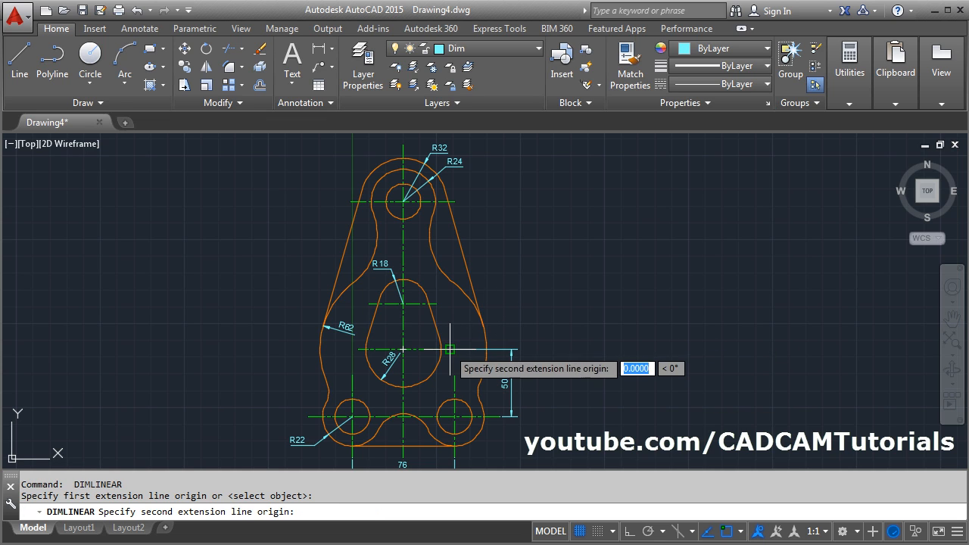
{"action": "left_click", "coordinate": [437, 202]}
{"action": "left_click", "coordinate": [512, 349]}
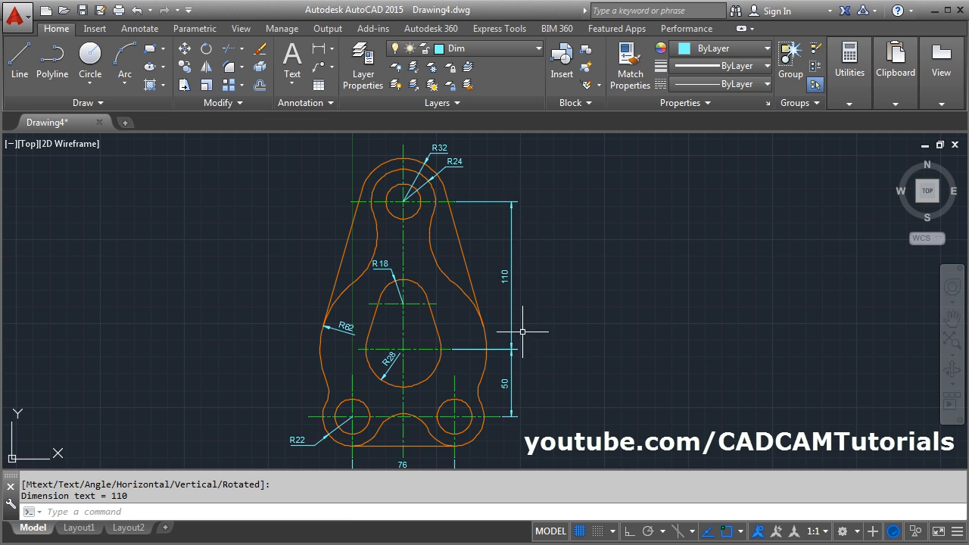
- Add a vertical linear dimension between the teardrop opening's two horizontal centerlines, placing it inside the plate just right of the opening
{"action": "key", "text": "Return"}
{"action": "left_click", "coordinate": [450, 349]}
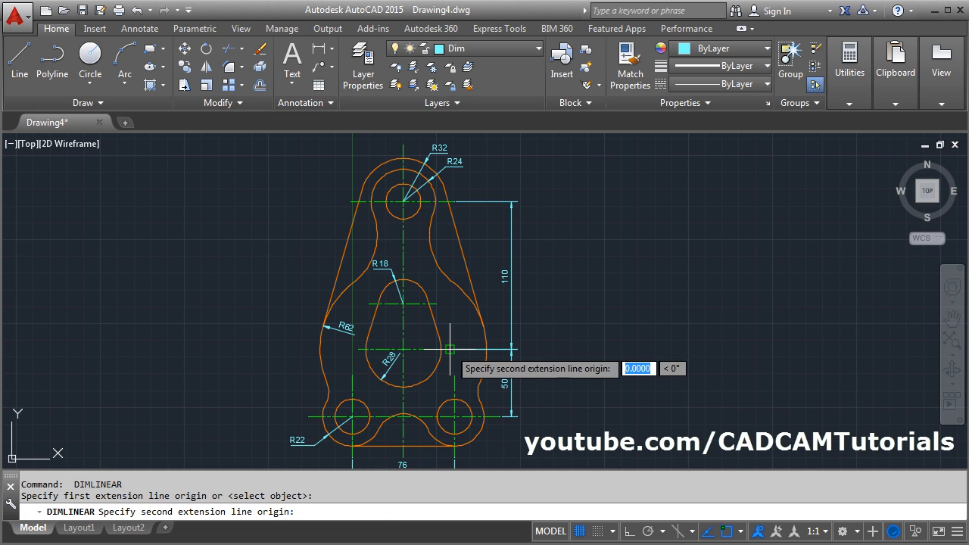
{"action": "left_click", "coordinate": [439, 303]}
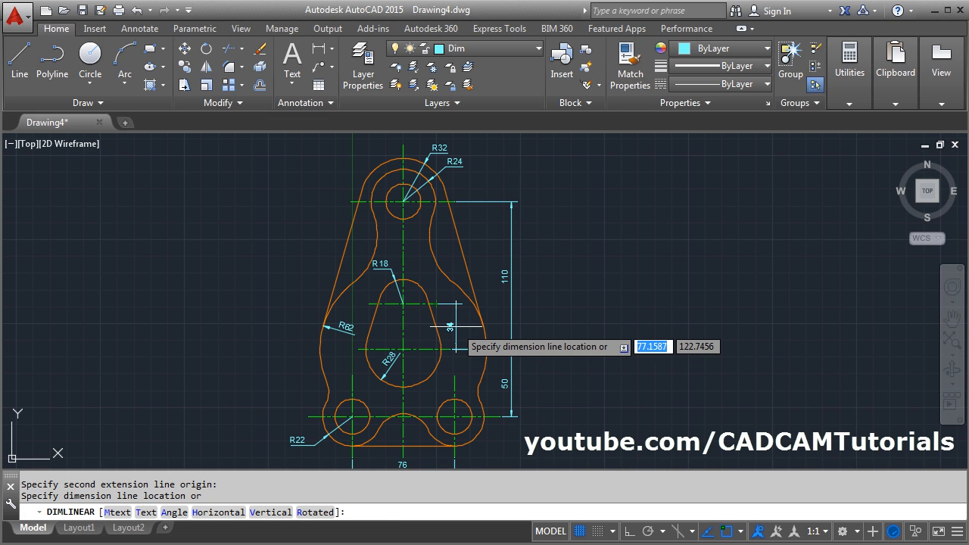
{"action": "left_click", "coordinate": [460, 328]}
- Add a radius dimension to the small concave arc above the bottom-left hole, placing its text outside the plate's left edge
{"action": "middle_click_drag", "start_coordinate": [445, 371], "coordinate": [564, 348]}
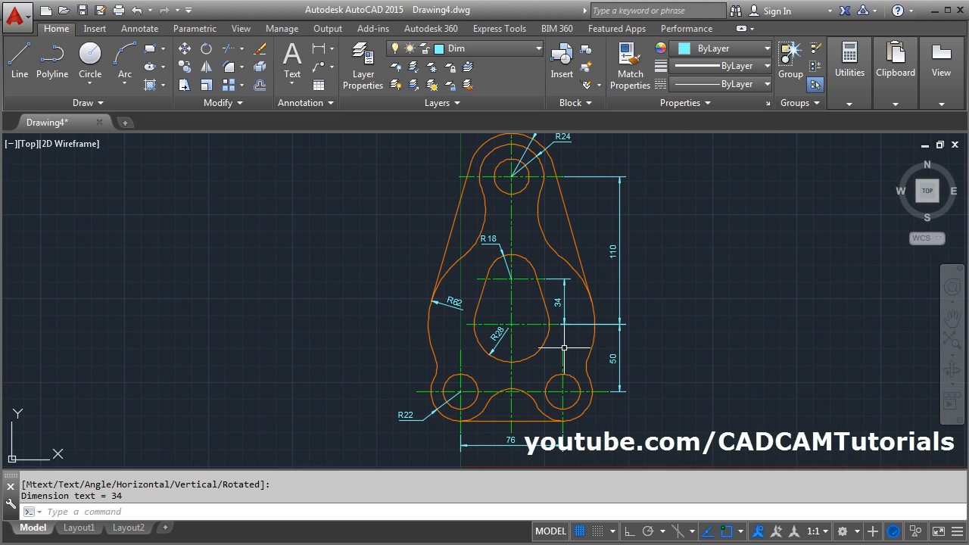
{"action": "scroll", "coordinate": [428, 366], "scroll_direction": "up", "scroll_amount": 4}
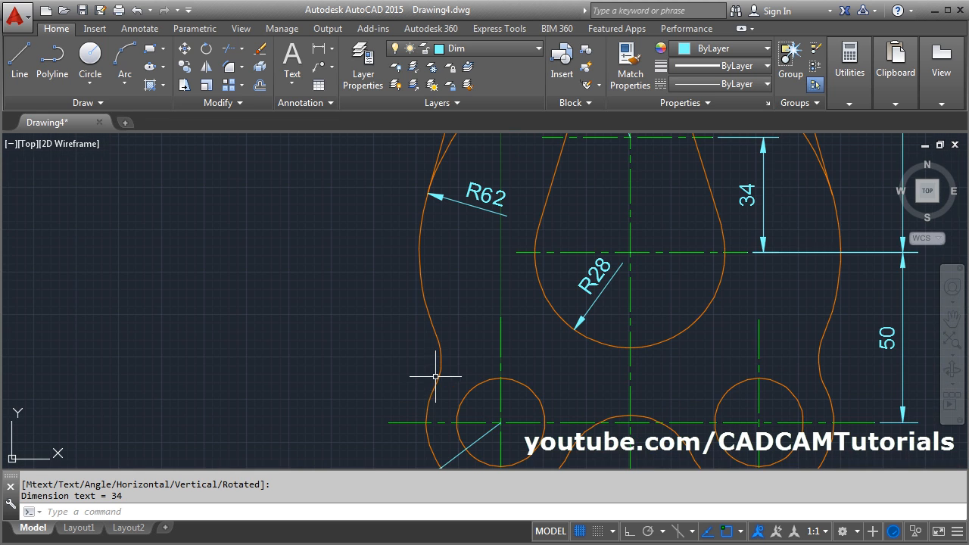
{"action": "left_click", "coordinate": [333, 50]}
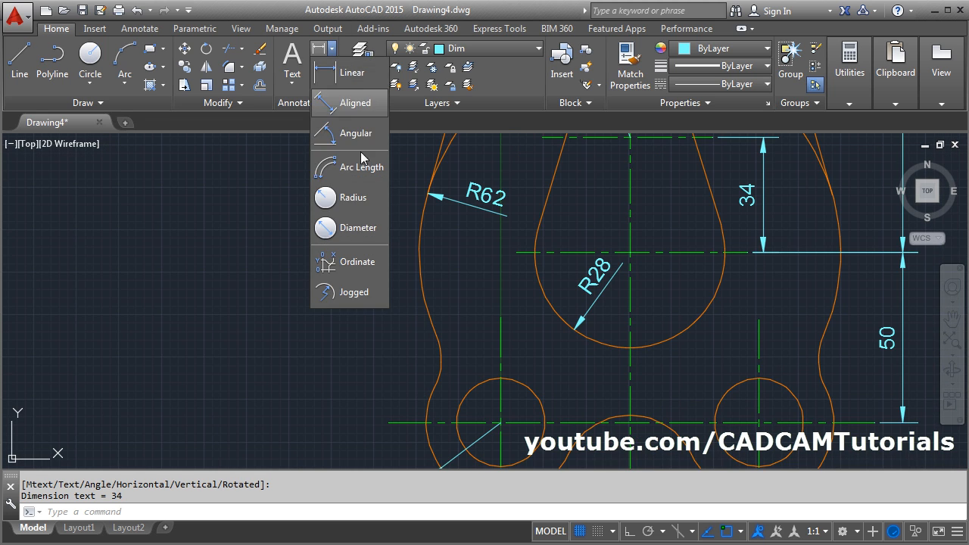
{"action": "left_click", "coordinate": [353, 199]}
{"action": "left_click", "coordinate": [427, 353]}
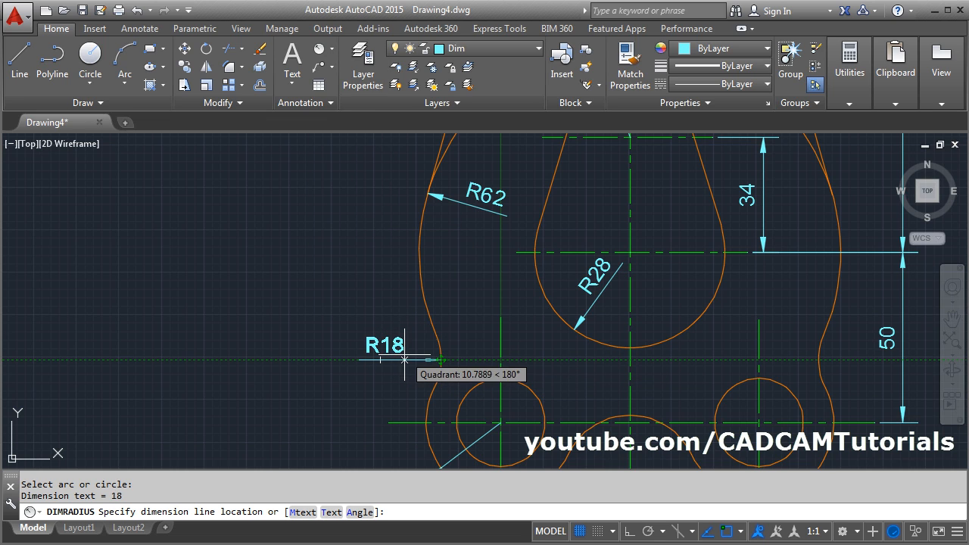
{"action": "left_click", "coordinate": [405, 361]}
- Add a diameter dimension to the top hole, placing its text outside the outline at the upper left
{"action": "scroll", "coordinate": [349, 313], "scroll_direction": "down", "scroll_amount": 4}
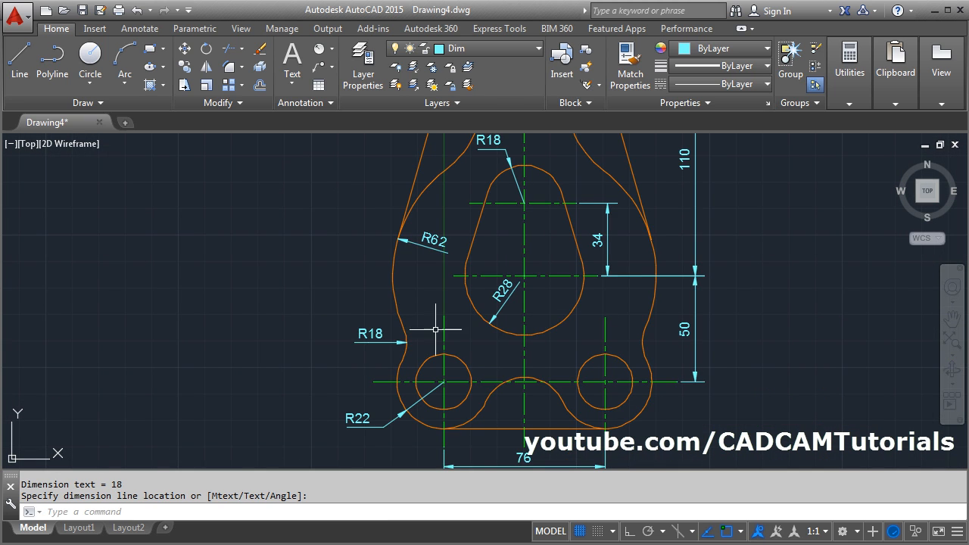
{"action": "mouse_move", "coordinate": [557, 266]}
{"action": "middle_mouse_down"}
{"action": "mouse_move", "coordinate": [495, 348]}
{"action": "mouse_move", "coordinate": [484, 344]}
{"action": "middle_mouse_up"}
{"action": "scroll", "coordinate": [414, 161], "scroll_direction": "up", "scroll_amount": 3}
{"action": "middle_click_drag", "start_coordinate": [414, 160], "coordinate": [448, 229]}
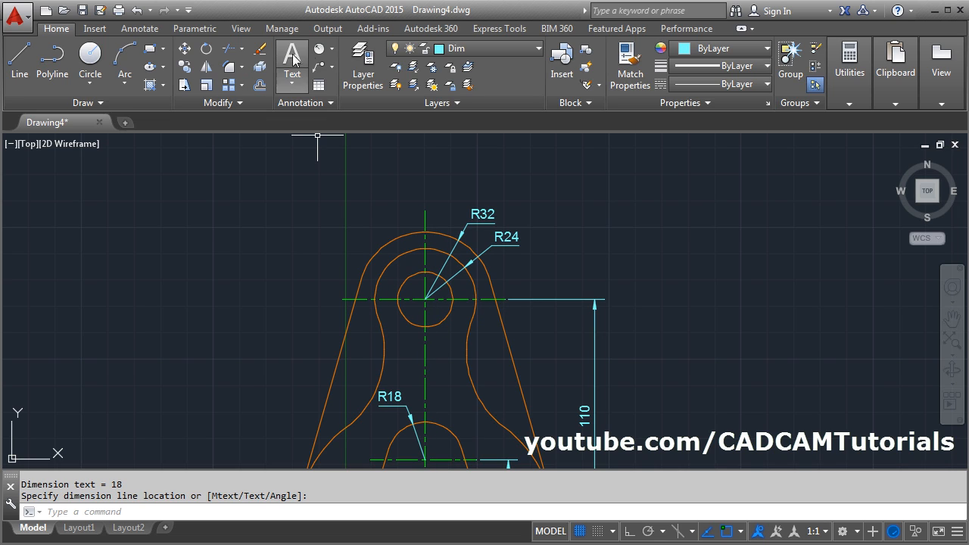
{"action": "left_click", "coordinate": [331, 49]}
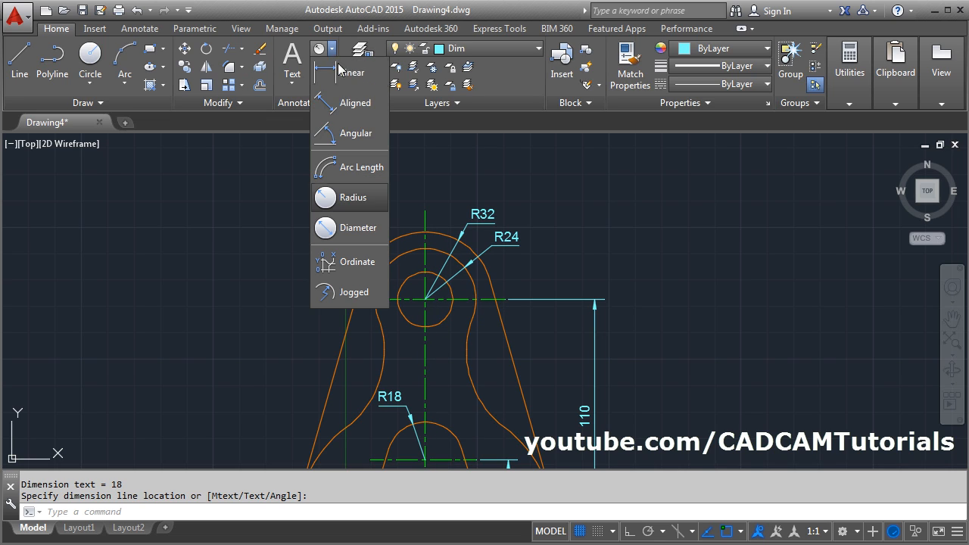
{"action": "left_click", "coordinate": [350, 227]}
{"action": "left_click", "coordinate": [407, 280]}
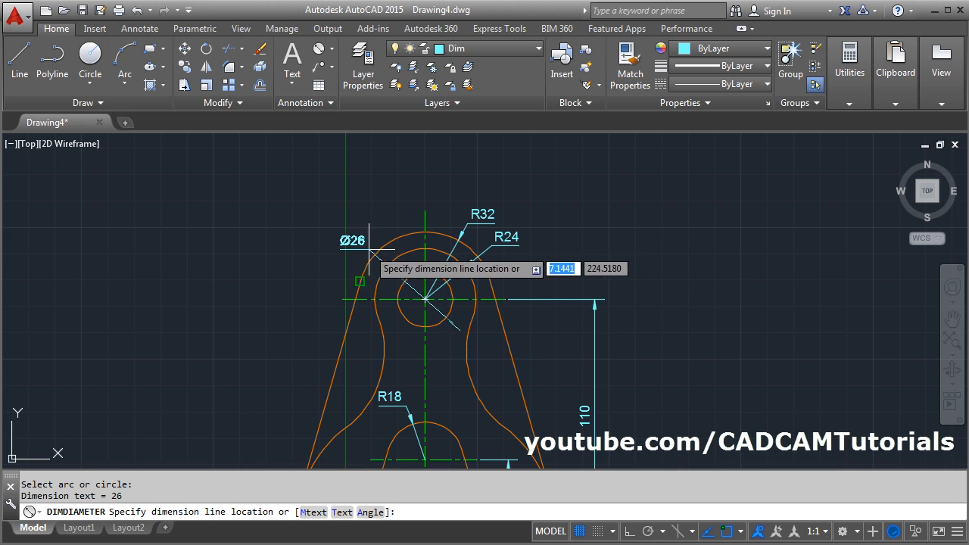
{"action": "left_click", "coordinate": [361, 238]}
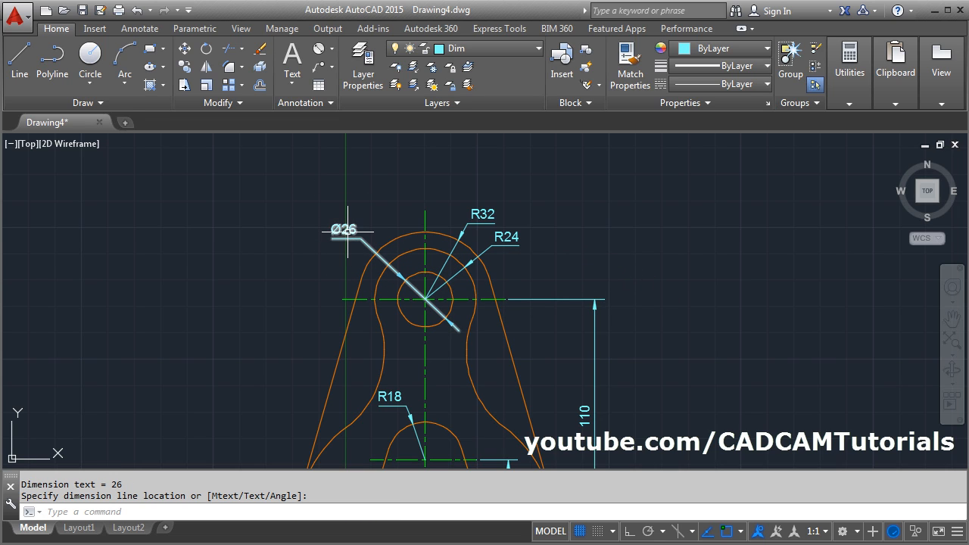
- Edit the top hole's diameter dimension text, adding the prefix "3 HOLES" before the diameter value
{"action": "left_click", "coordinate": [347, 231]}
{"action": "double_click", "coordinate": [344, 230]}
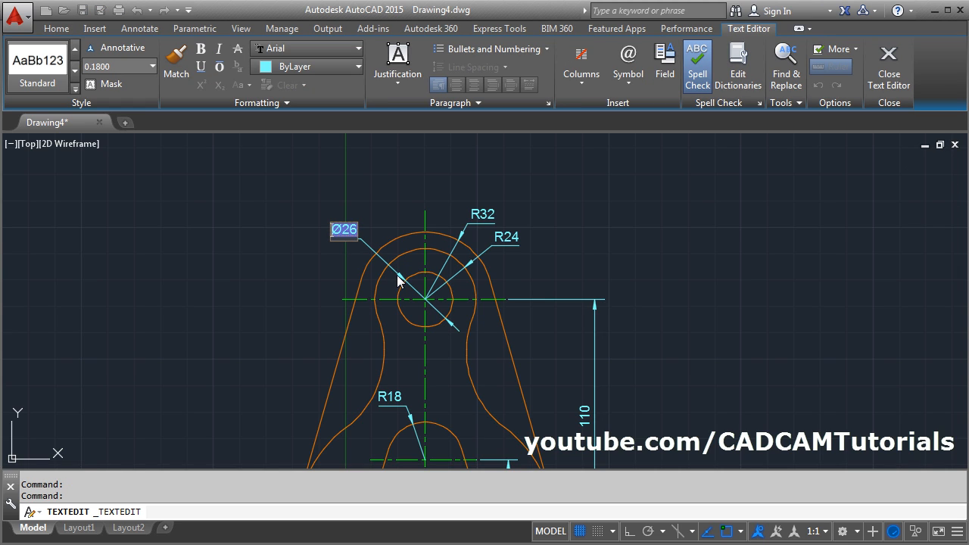
{"action": "type", "text": "3 HOLES"}
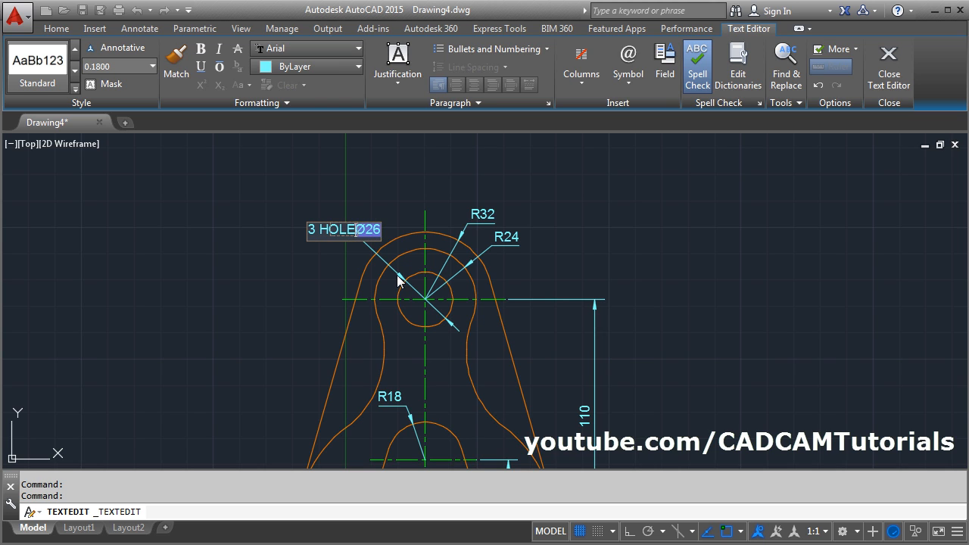
{"action": "left_click", "coordinate": [603, 244]}
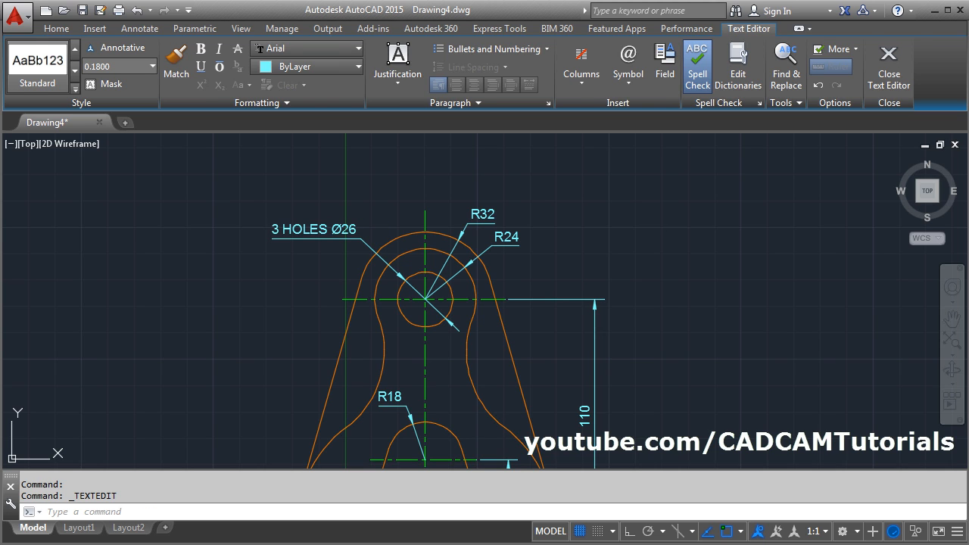
- Check the PDF in Adobe Reader, and in AutoCAD add a radius dimension to the neck's left concave arc, with its text outside the plate
{"action": "scroll", "coordinate": [395, 250], "scroll_direction": "down", "scroll_amount": 2}
{"action": "middle_click_drag", "start_coordinate": [443, 327], "coordinate": [422, 224]}
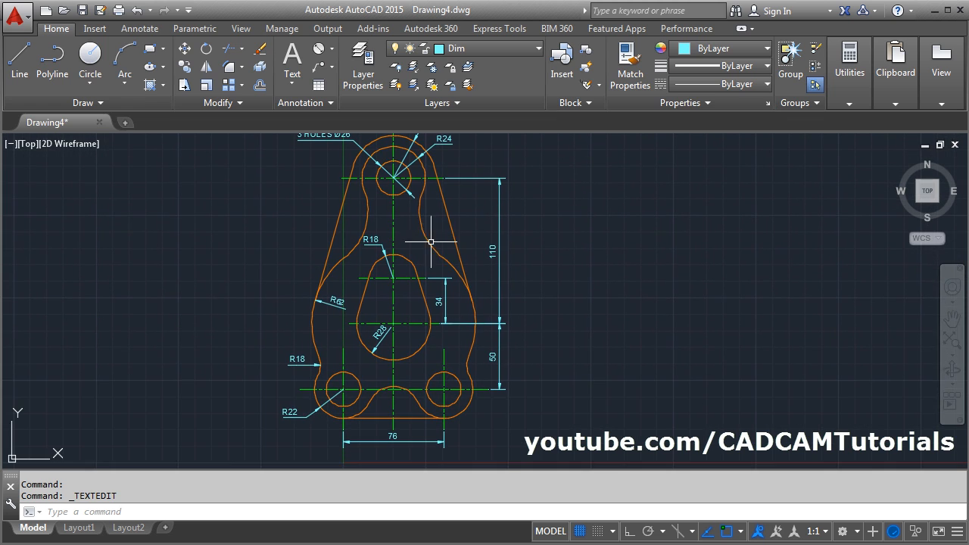
{"action": "key", "text": "alt+Tab"}
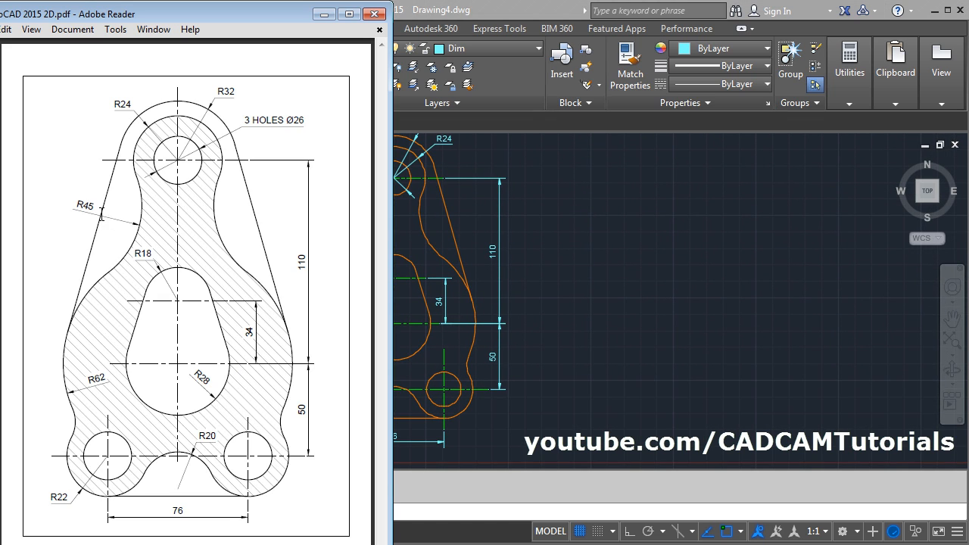
{"action": "key", "text": "alt+Tab"}
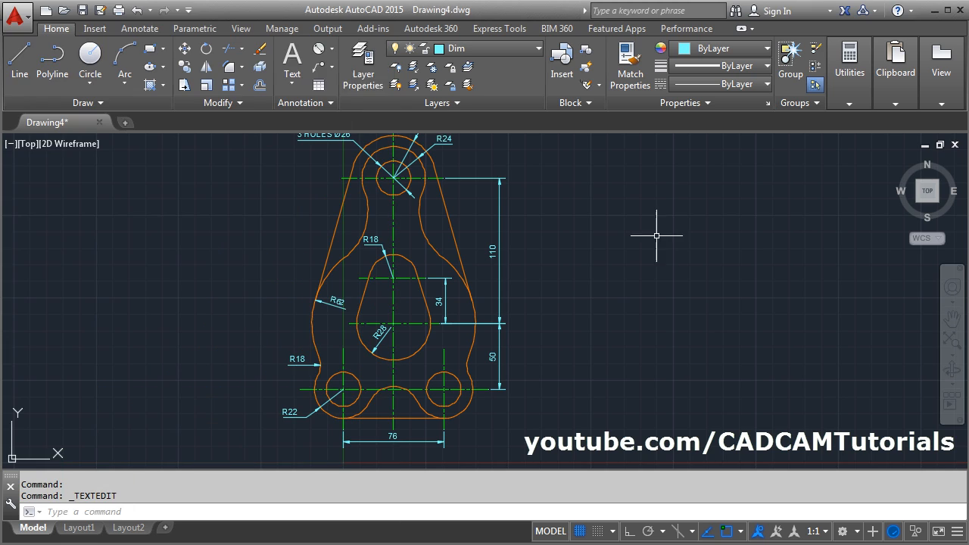
{"action": "left_click", "coordinate": [332, 50]}
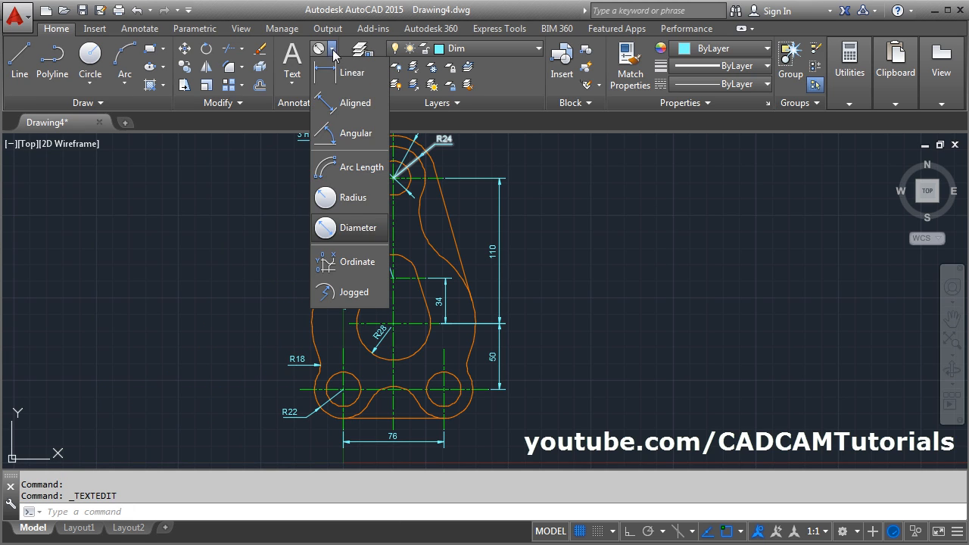
{"action": "left_click", "coordinate": [357, 198]}
{"action": "left_click", "coordinate": [365, 228]}
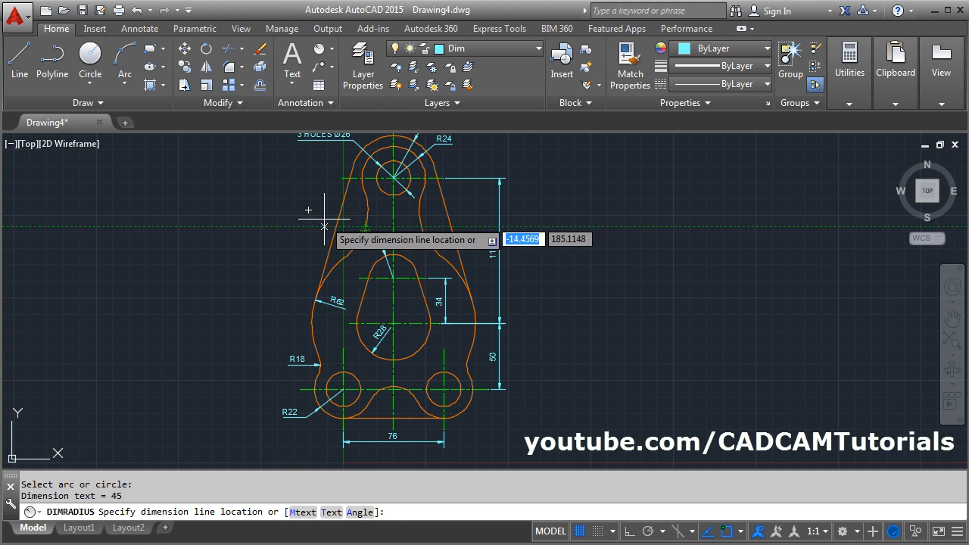
{"action": "left_click", "coordinate": [322, 213]}
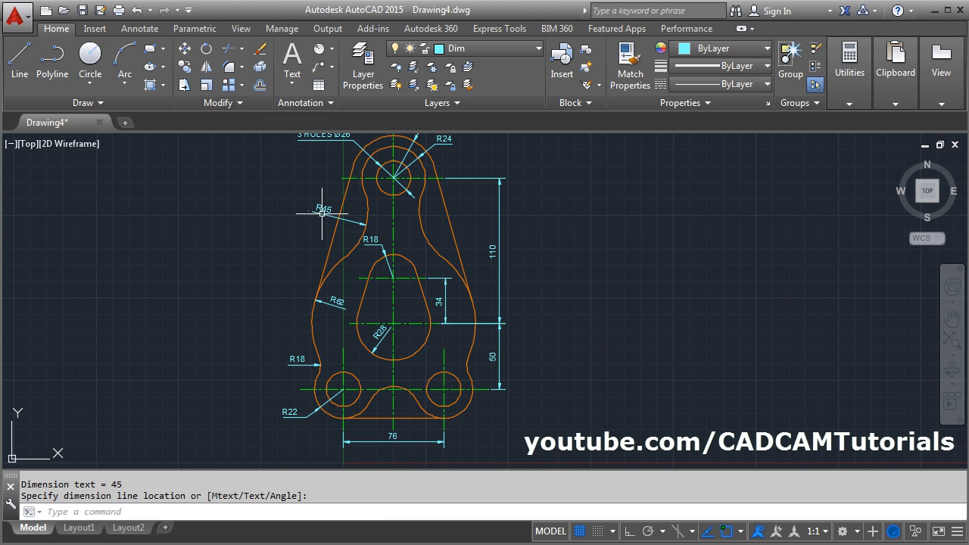
- Check the PDF again and add a radius dimension to the arch between the two bottom holes, placing its text above the arch
{"action": "key", "text": "alt+Tab"}
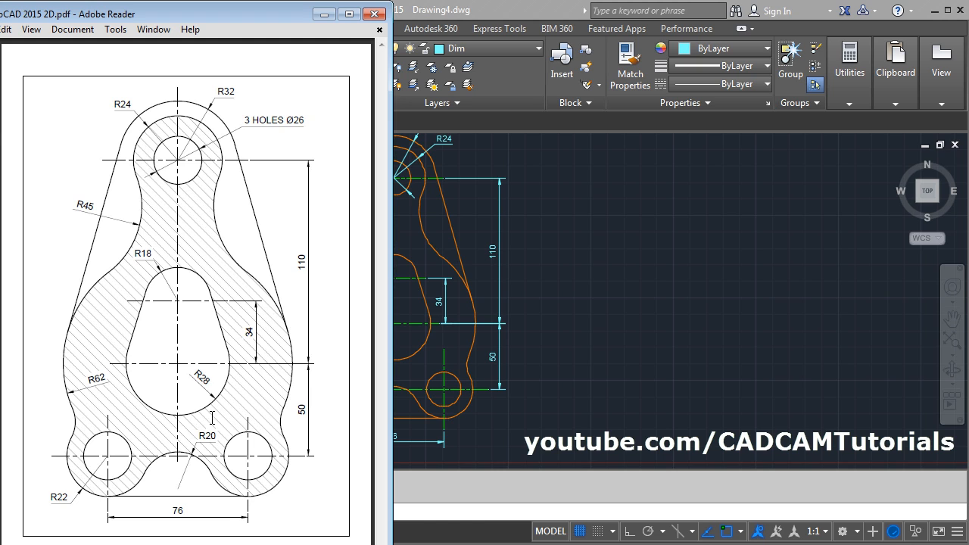
{"action": "key", "text": "alt+Tab"}
{"action": "scroll", "coordinate": [401, 386], "scroll_direction": "up", "scroll_amount": 5}
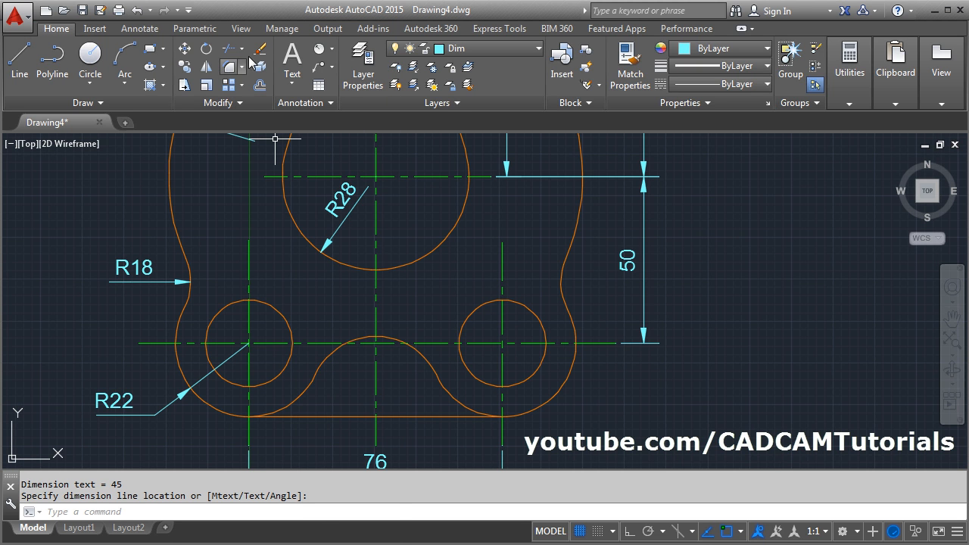
{"action": "left_click", "coordinate": [318, 51]}
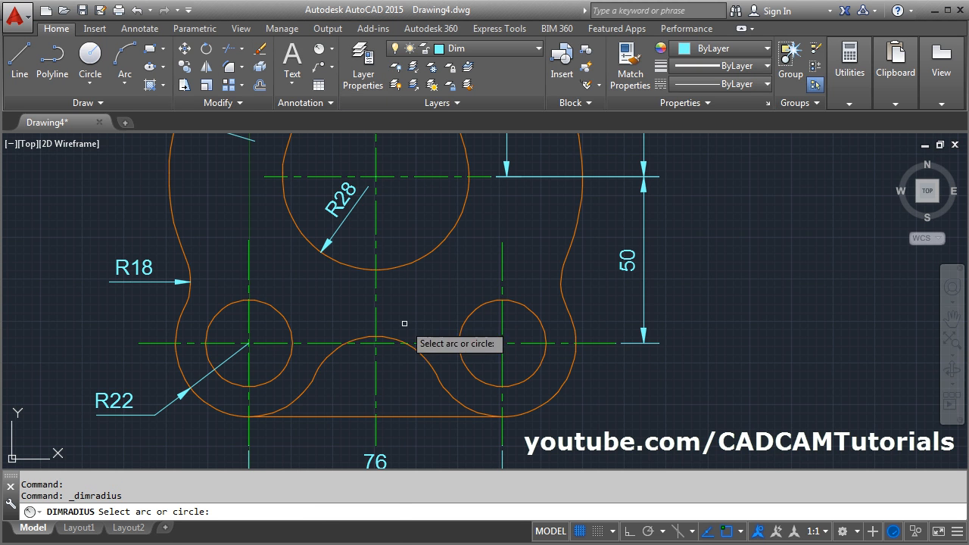
{"action": "left_click", "coordinate": [400, 341]}
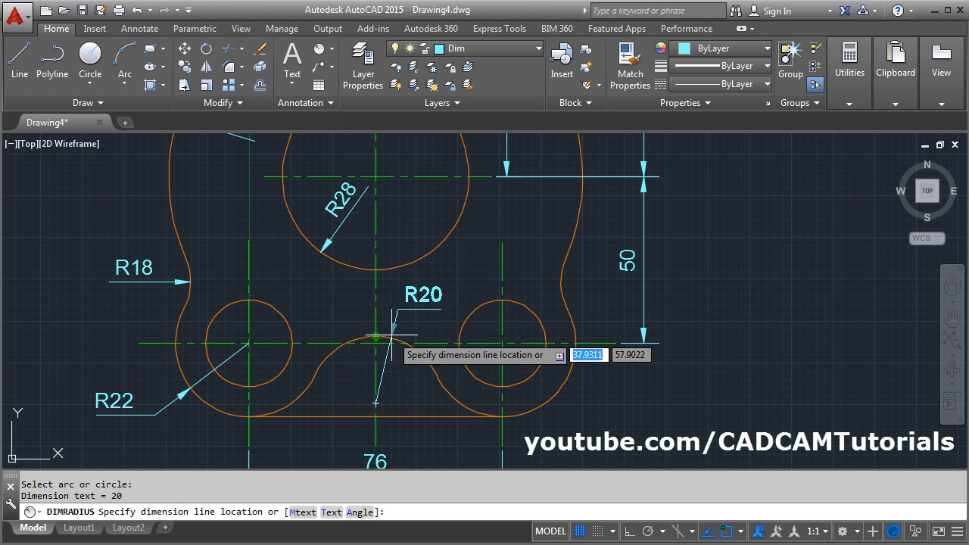
{"action": "left_click", "coordinate": [419, 300]}
{"action": "scroll", "coordinate": [469, 293], "scroll_direction": "down", "scroll_amount": 4}
{"action": "middle_click_drag", "start_coordinate": [543, 243], "coordinate": [512, 334]}
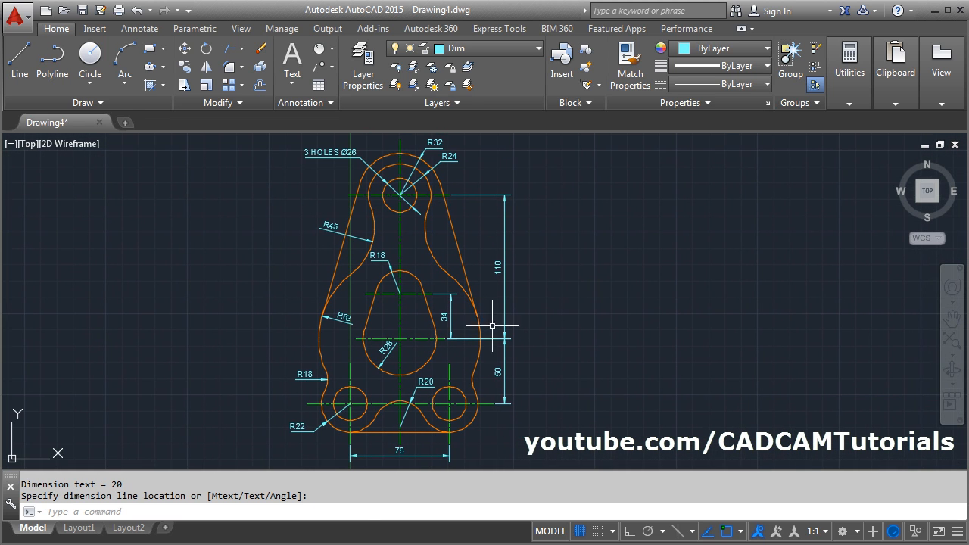
- Check the PDF in Adobe Reader, try hatching the plate's left half in AutoCAD with the ANSI31 pattern, and erase that hatch
{"action": "key", "text": "alt+Tab"}
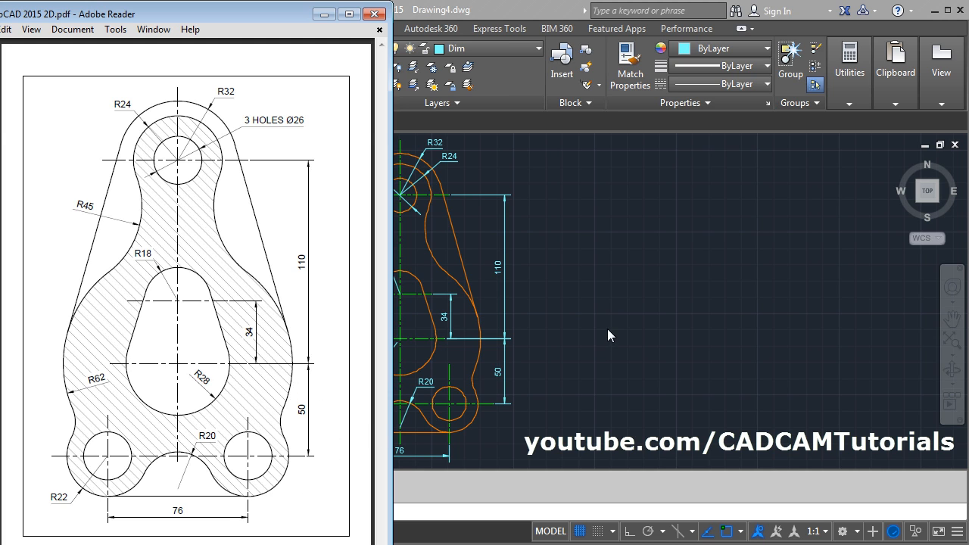
{"action": "key", "text": "alt+Tab"}
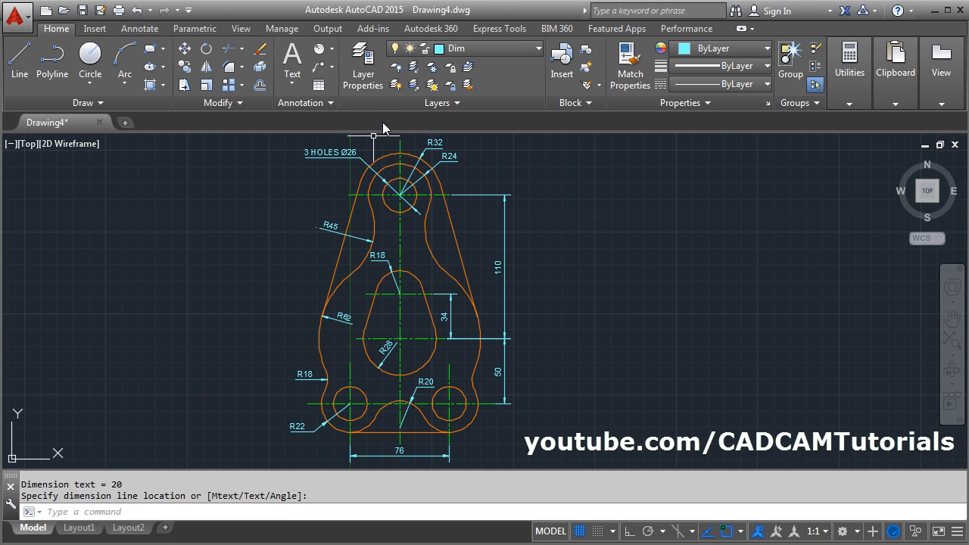
{"action": "mouse_move", "coordinate": [488, 290]}
{"action": "middle_mouse_down"}
{"action": "mouse_move", "coordinate": [501, 303]}
{"action": "mouse_move", "coordinate": [513, 297]}
{"action": "middle_mouse_up"}
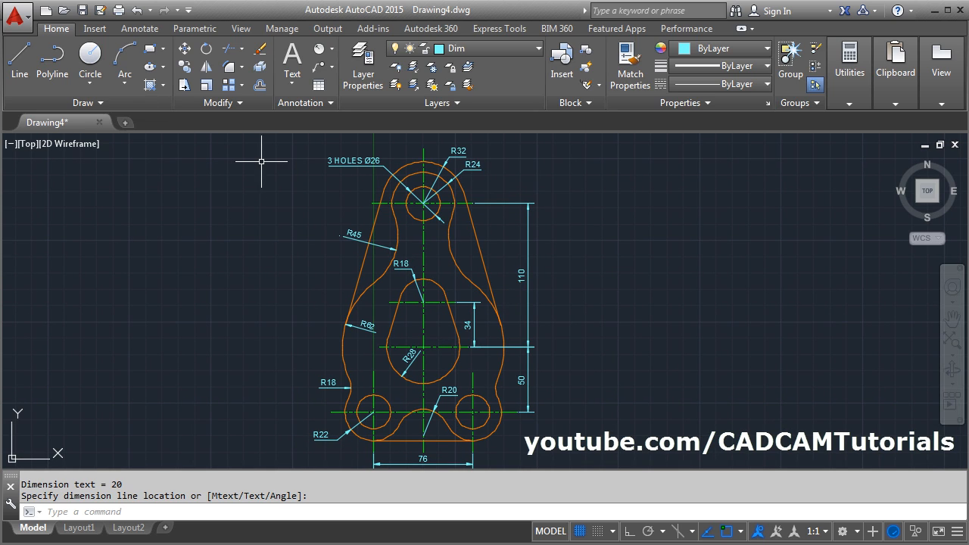
{"action": "left_click", "coordinate": [150, 85]}
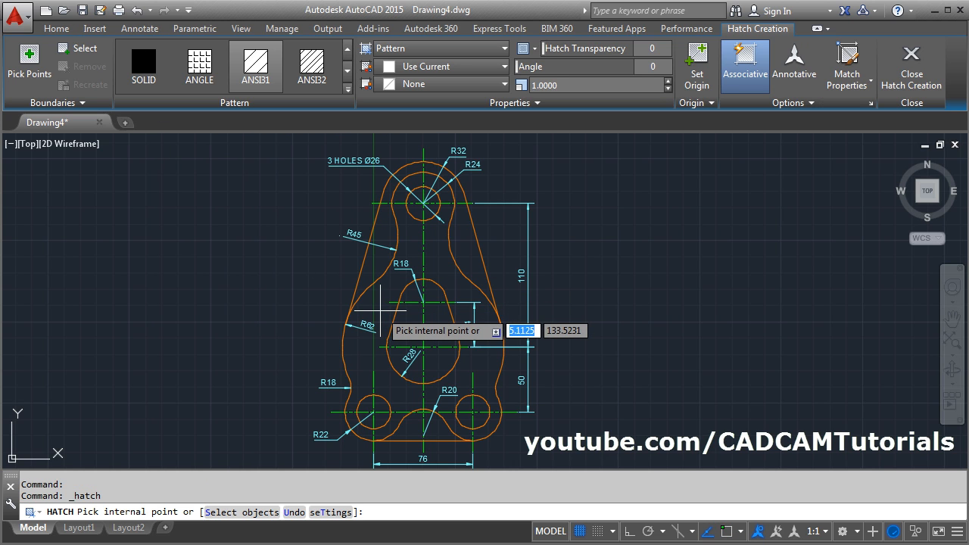
{"action": "left_click", "coordinate": [378, 312]}
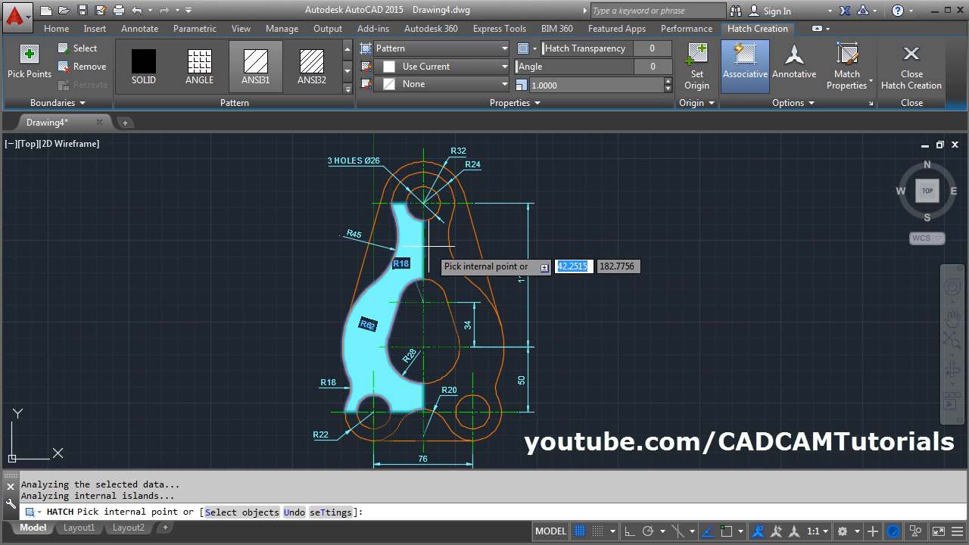
{"action": "key", "text": "Escape"}
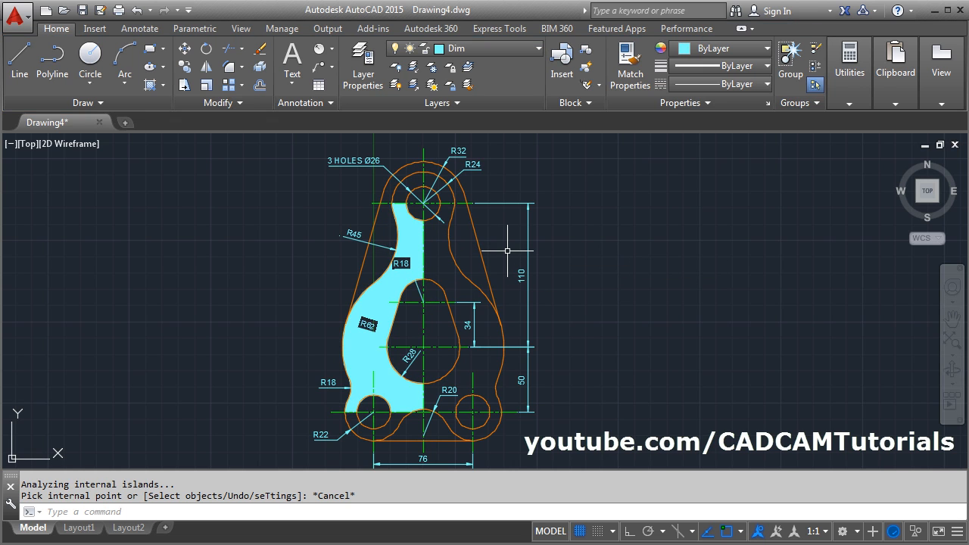
{"action": "left_click", "coordinate": [378, 290]}
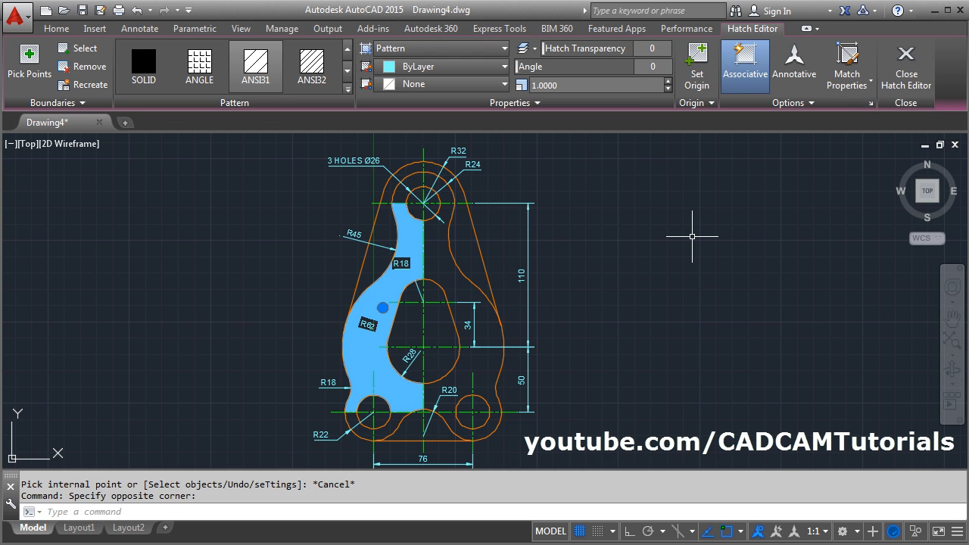
{"action": "key", "text": "Delete"}
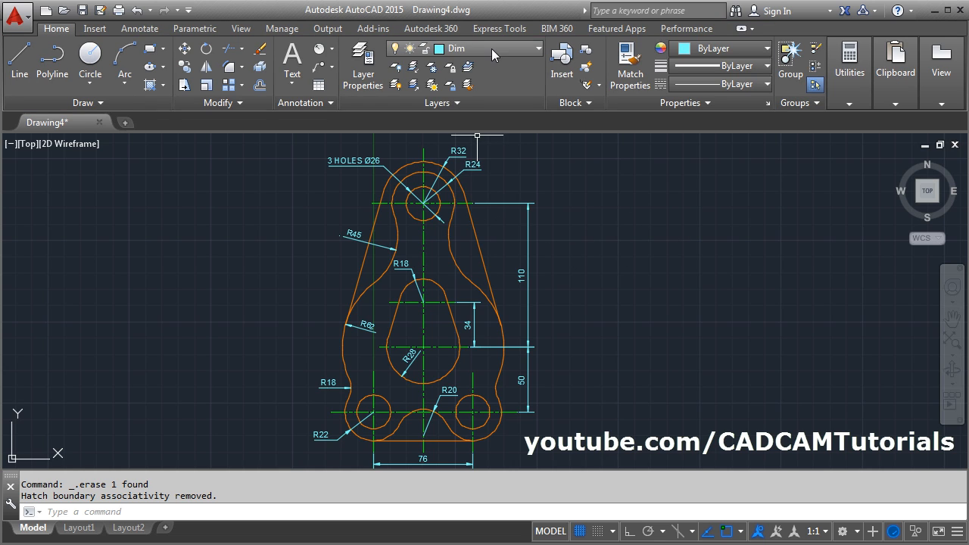
- Turn off the Center layer to hide the centre lines
{"action": "left_click", "coordinate": [491, 47]}
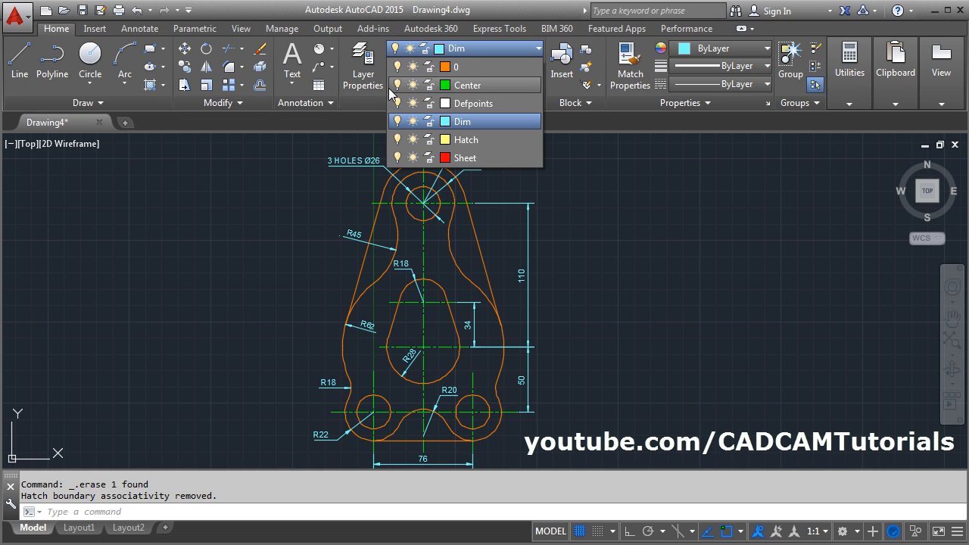
{"action": "left_click", "coordinate": [398, 86]}
{"action": "left_click", "coordinate": [625, 236]}
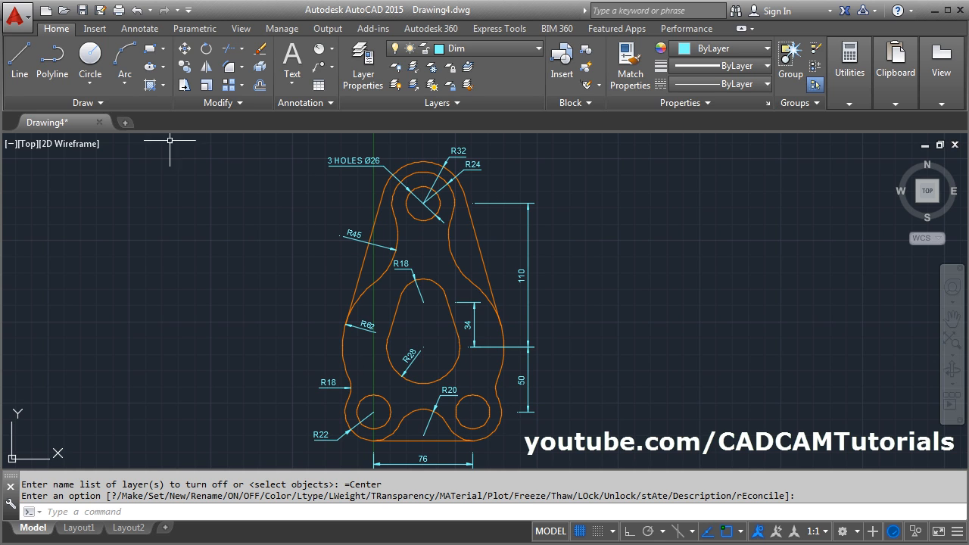
- Hatch the plate area around the three holes and the central opening with ANSI31, trying scales 5, 8 and 15 before setting 25
{"action": "left_click", "coordinate": [153, 86]}
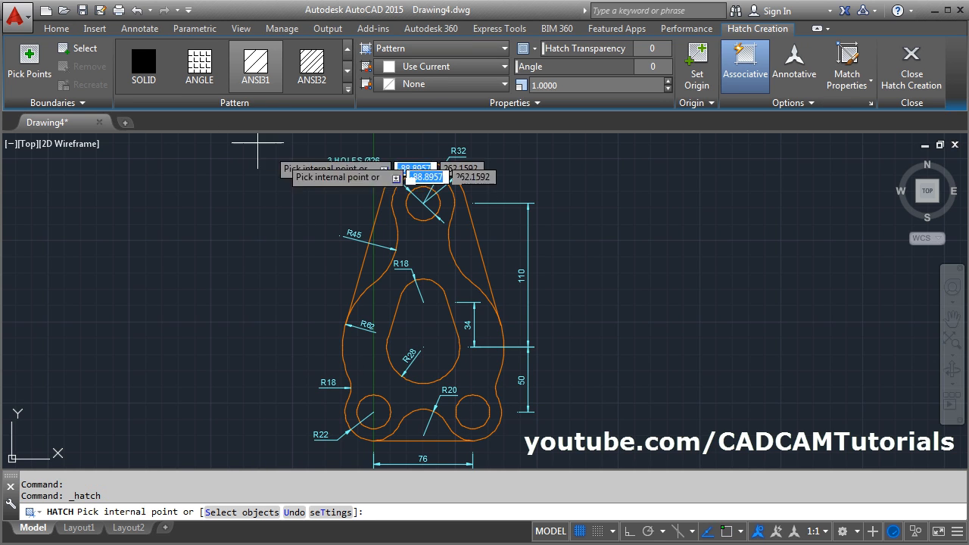
{"action": "left_click", "coordinate": [387, 292]}
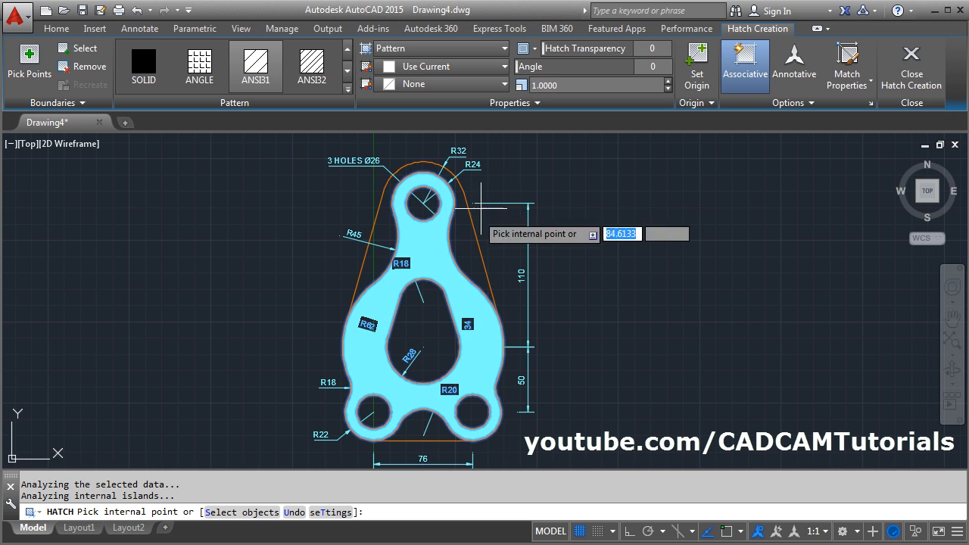
{"action": "left_click", "coordinate": [598, 86]}
{"action": "type", "text": "5"}
{"action": "key", "text": "Return"}
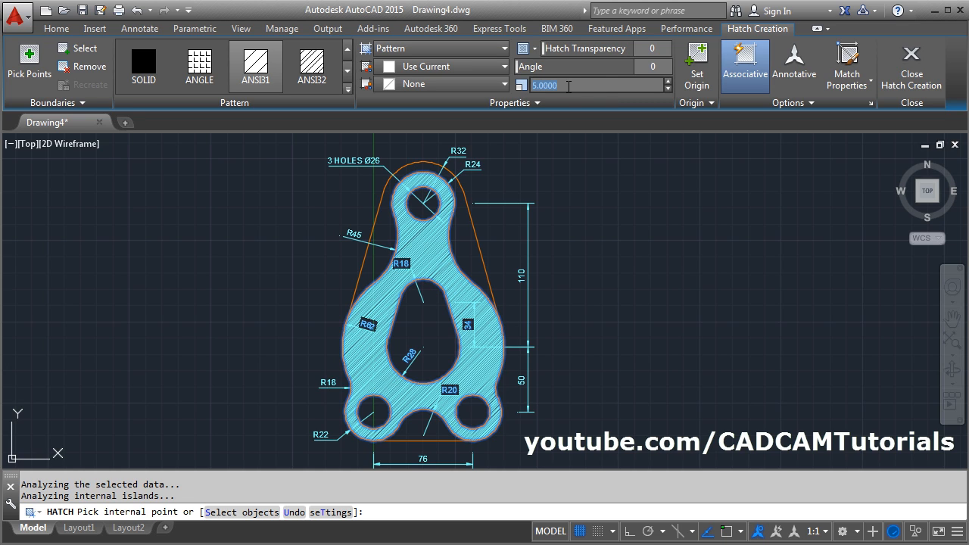
{"action": "type", "text": "8"}
{"action": "key", "text": "Return"}
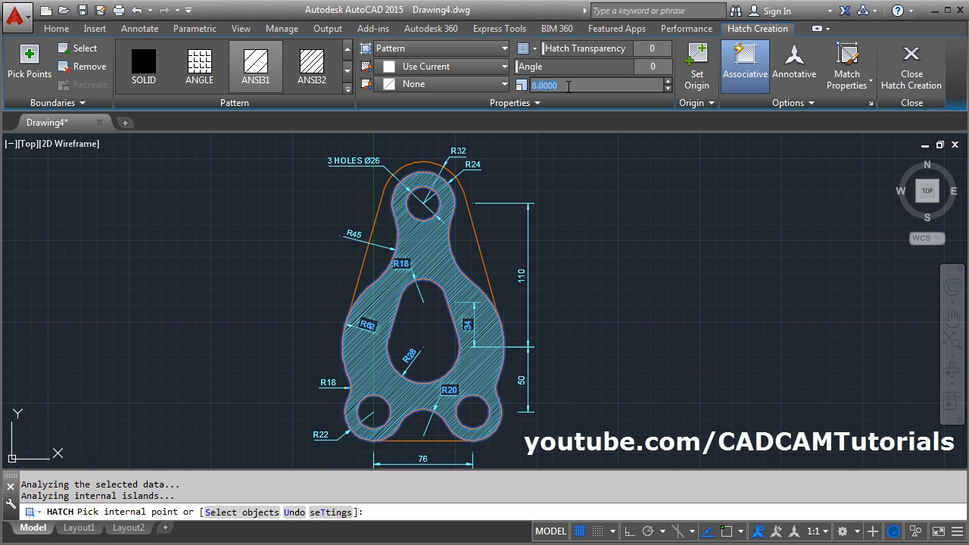
{"action": "type", "text": "15"}
{"action": "key", "text": "Return"}
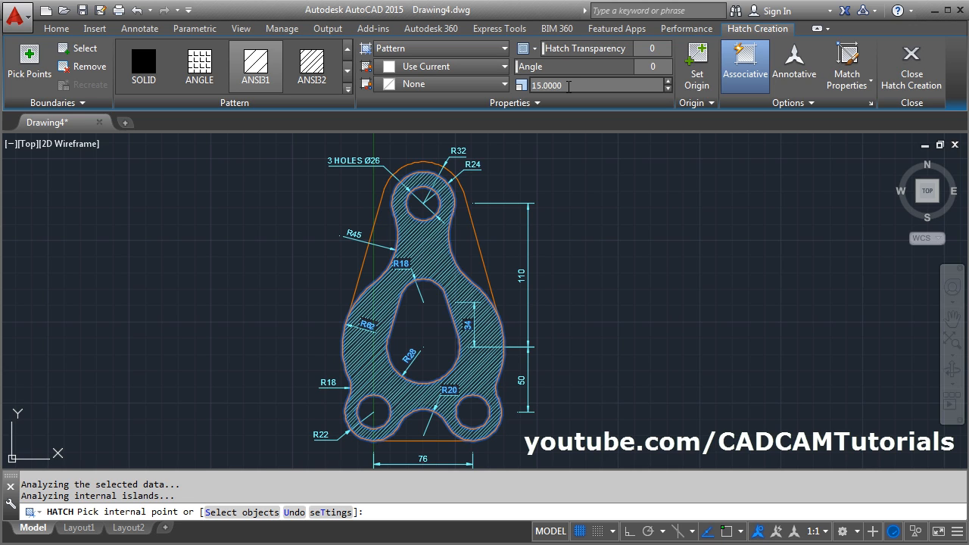
{"action": "type", "text": "25"}
{"action": "key", "text": "Return"}
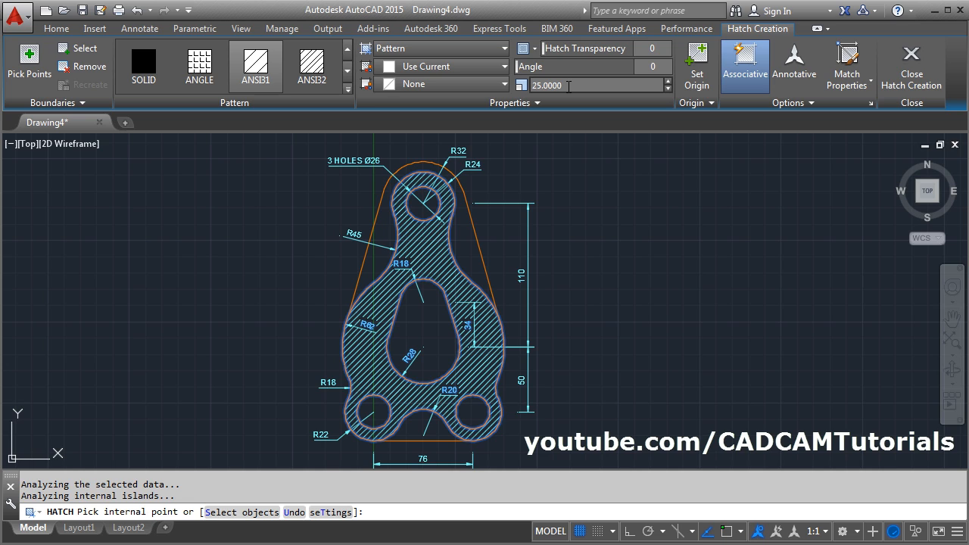
- Compare the hatch direction with the PDF, set the hatch angle to 90 in AutoCAD, and finish the hatch
{"action": "key", "text": "alt+Tab"}
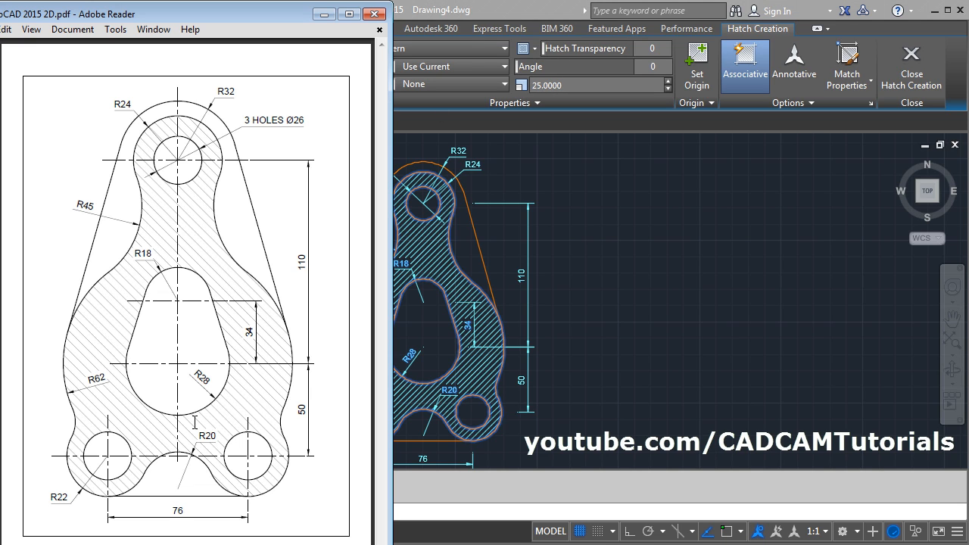
{"action": "left_click", "coordinate": [488, 18]}
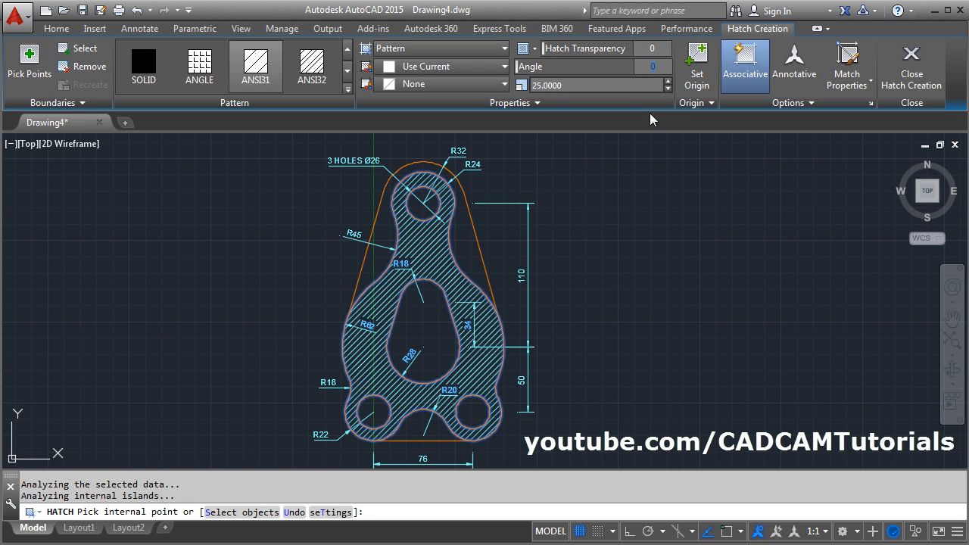
{"action": "type", "text": "90"}
{"action": "key", "text": "Return"}
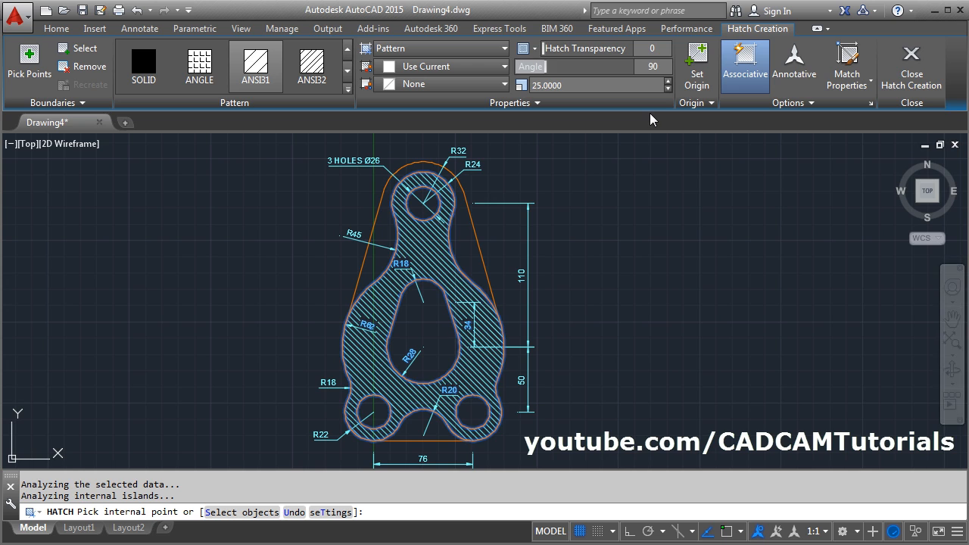
{"action": "left_click", "coordinate": [912, 88]}
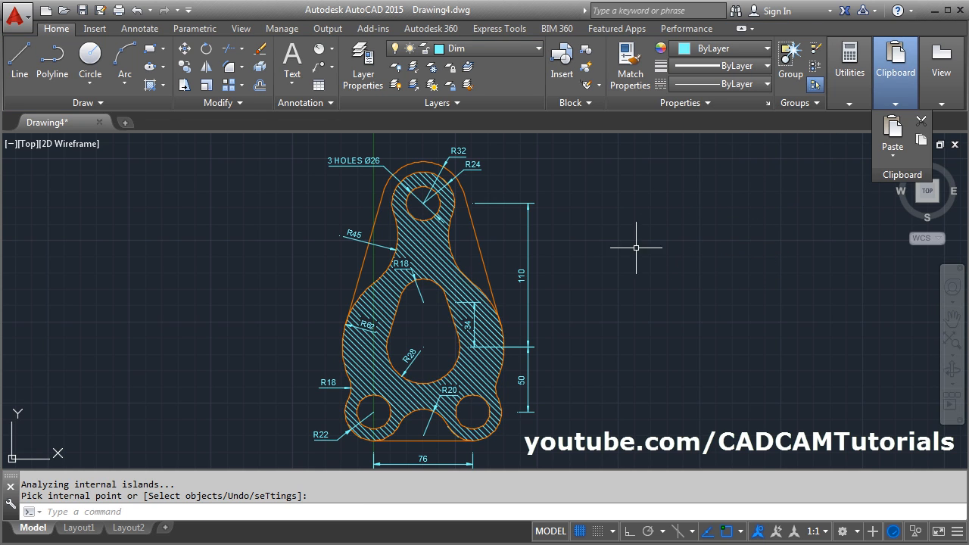
- Move the plate's hatch to the Hatch layer, deselect it, and turn the Center layer back on
{"action": "left_click", "coordinate": [433, 261]}
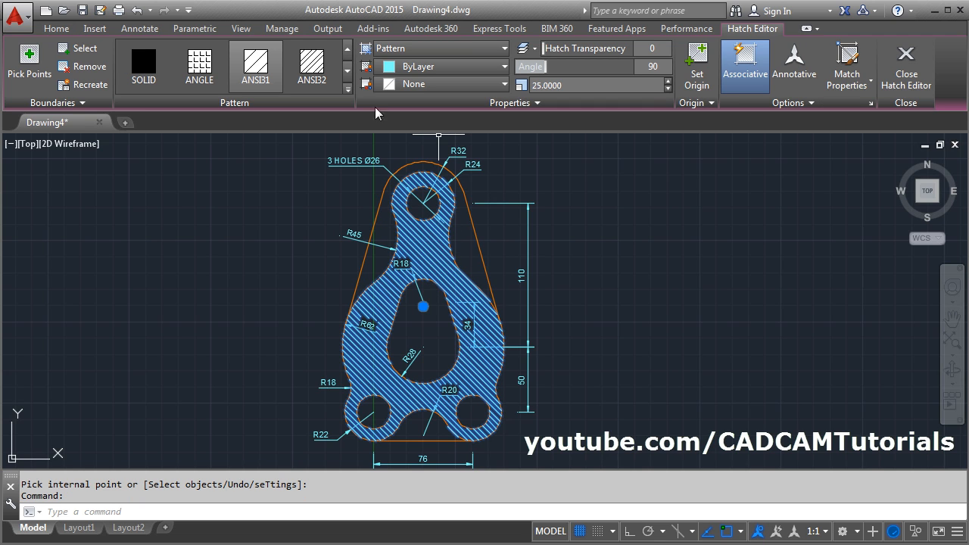
{"action": "left_click", "coordinate": [62, 28]}
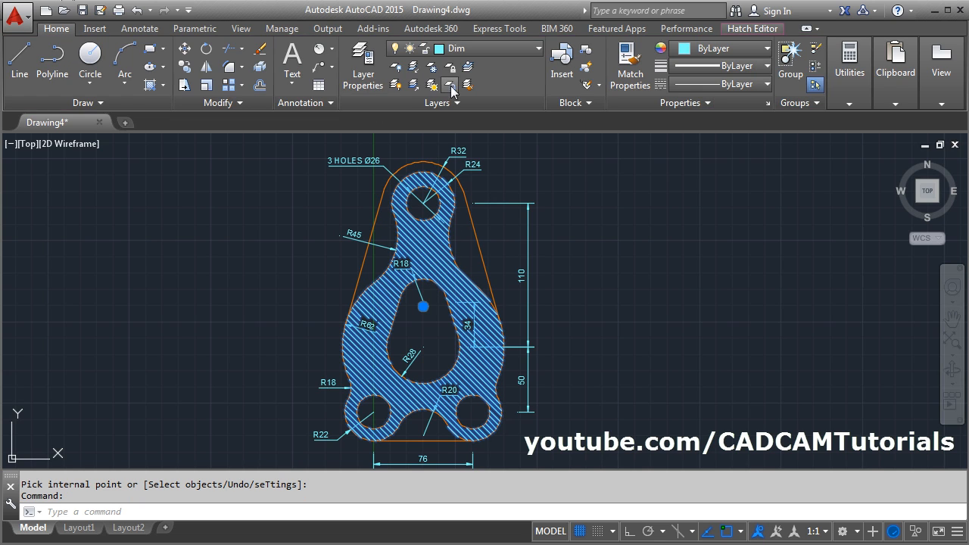
{"action": "left_click", "coordinate": [478, 50]}
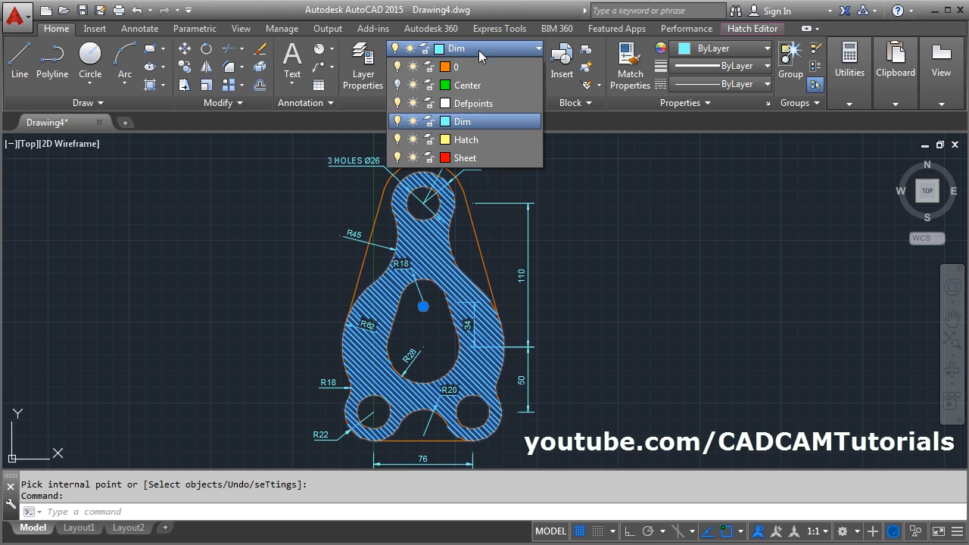
{"action": "left_click", "coordinate": [475, 139]}
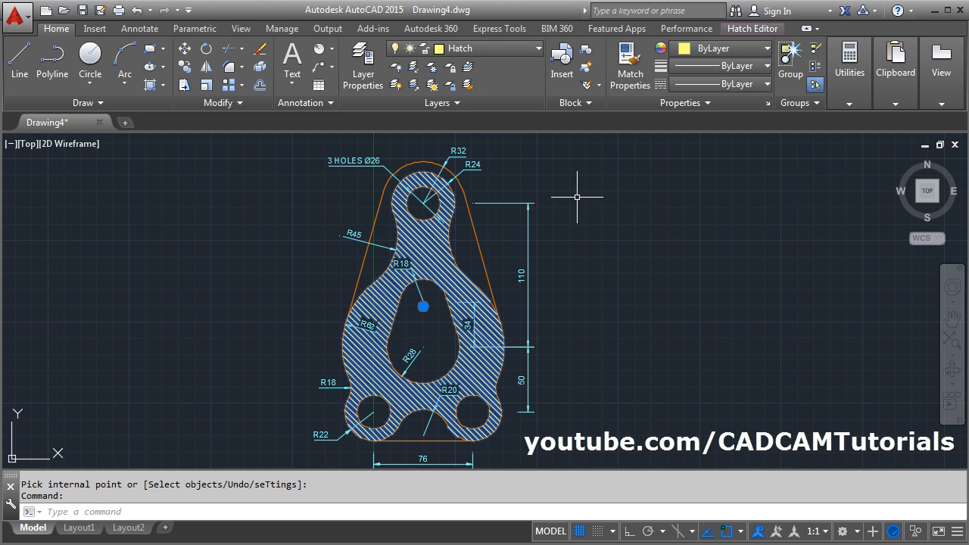
{"action": "key", "text": "Escape"}
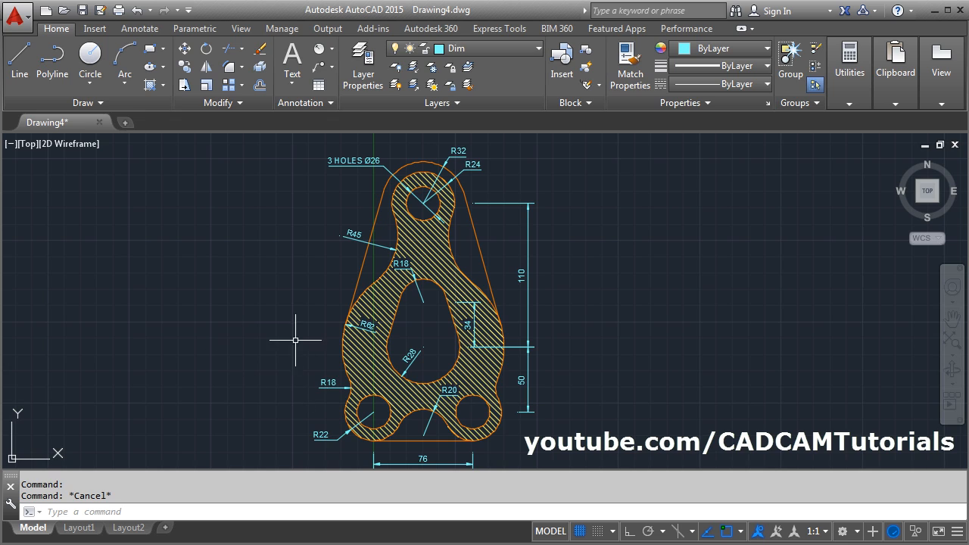
{"action": "left_click", "coordinate": [494, 48]}
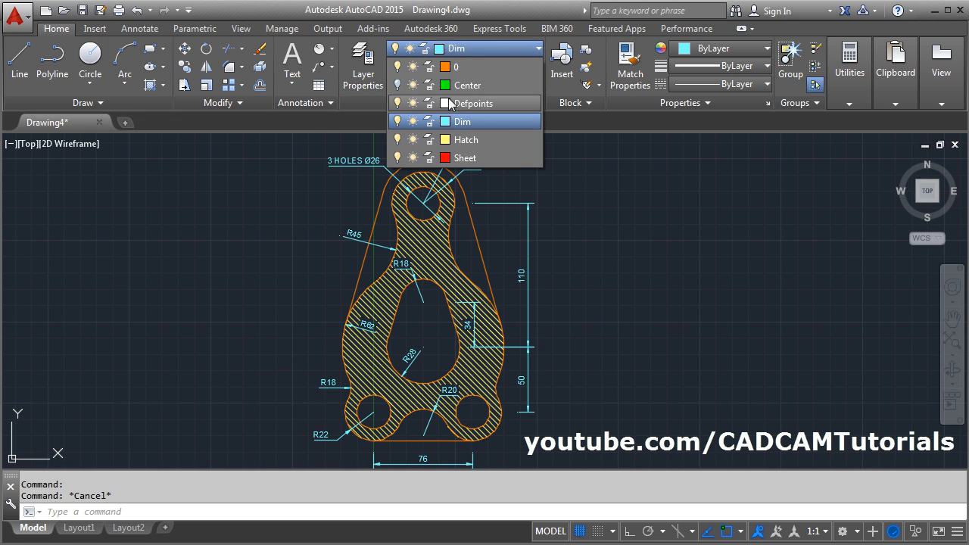
{"action": "left_click", "coordinate": [397, 85]}
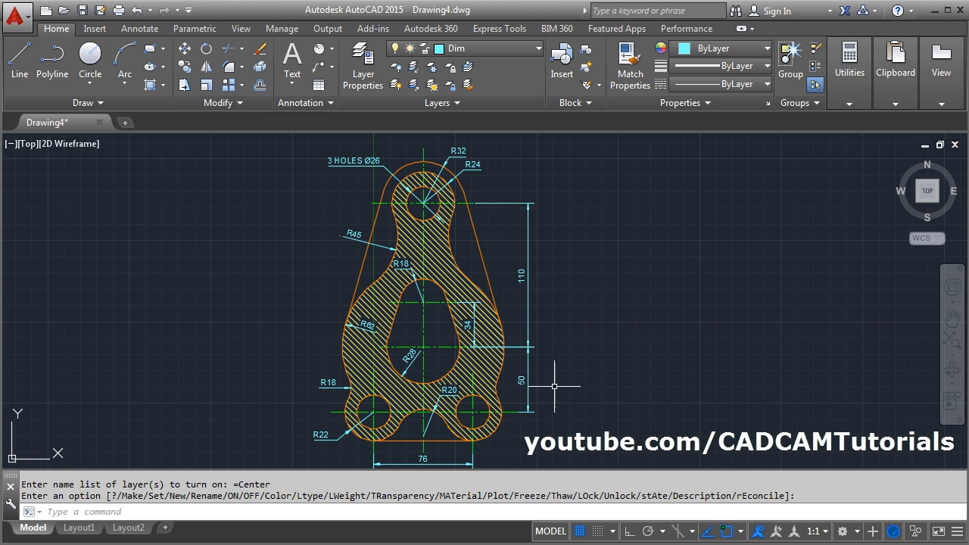
- Insert the Sheet drawing from My Documents as a block, placing its frame around the plate with the title block clear of it
{"action": "scroll", "coordinate": [584, 321], "scroll_direction": "down", "scroll_amount": 2}
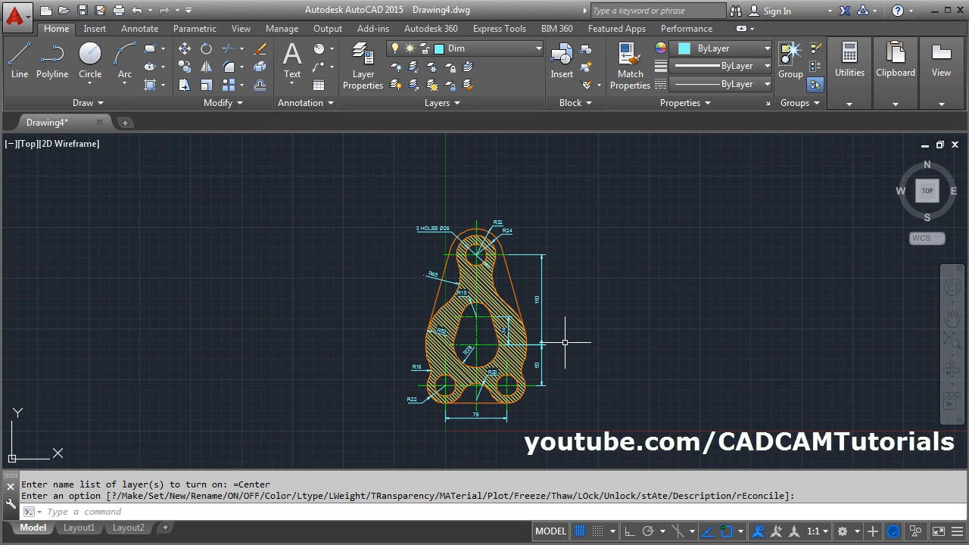
{"action": "scroll", "coordinate": [530, 356], "scroll_direction": "down", "scroll_amount": 1}
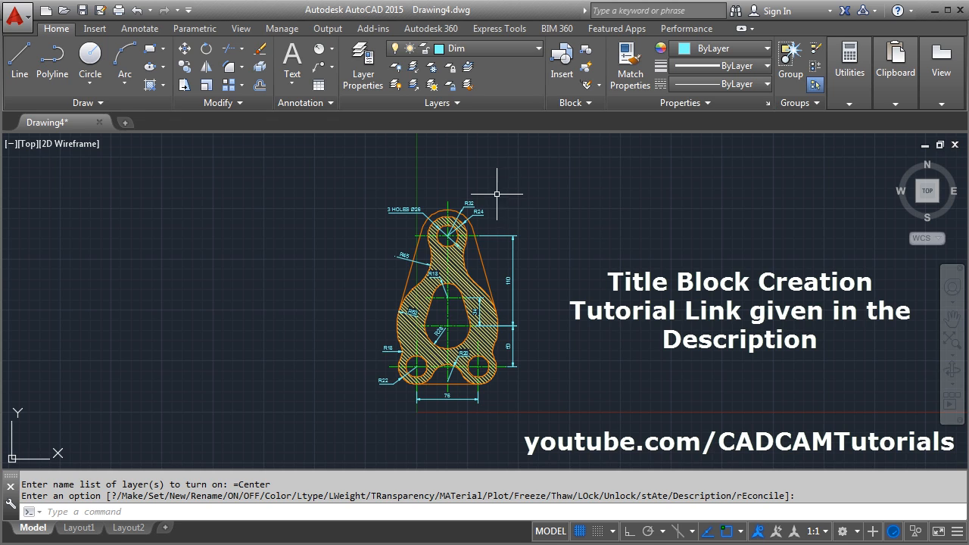
{"action": "left_click", "coordinate": [562, 64]}
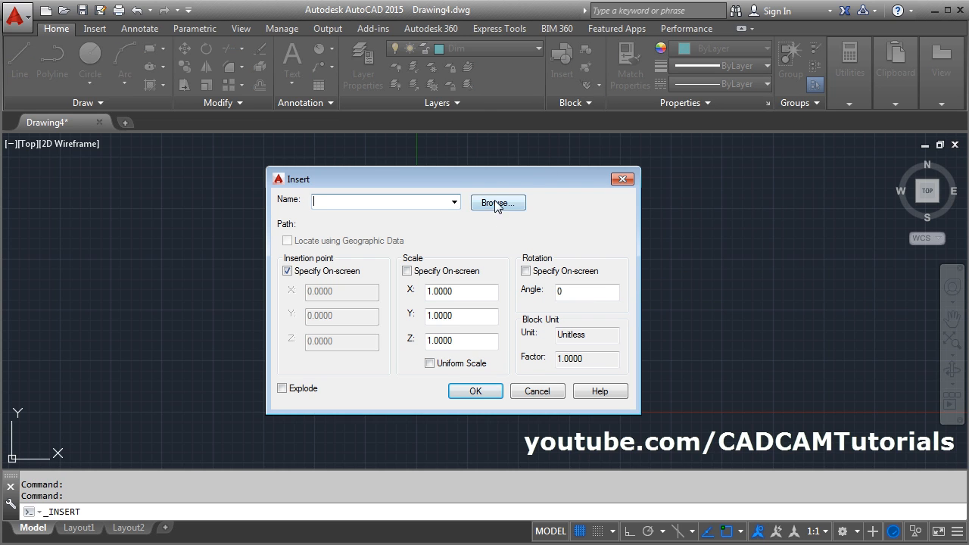
{"action": "left_click", "coordinate": [496, 204]}
{"action": "left_click", "coordinate": [236, 97]}
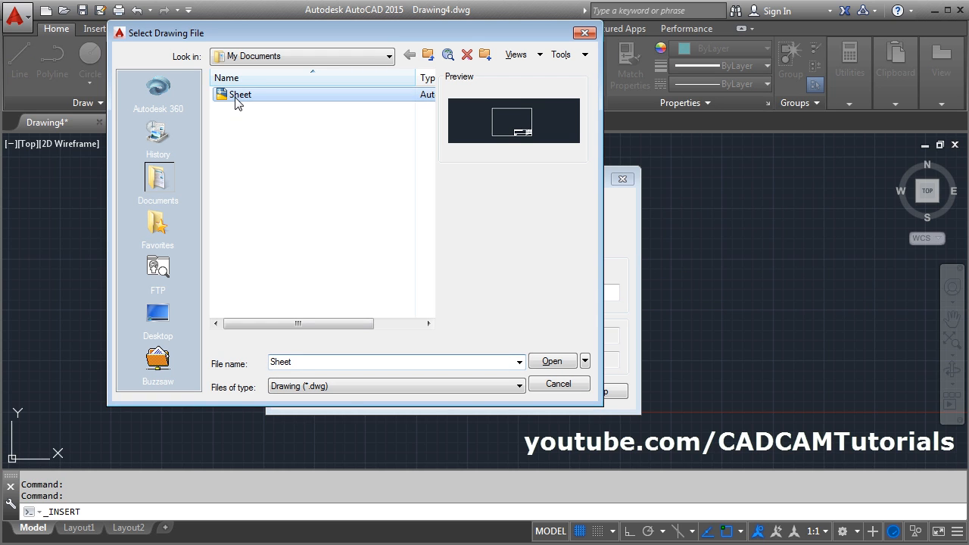
{"action": "left_click", "coordinate": [550, 361]}
{"action": "left_click", "coordinate": [481, 392]}
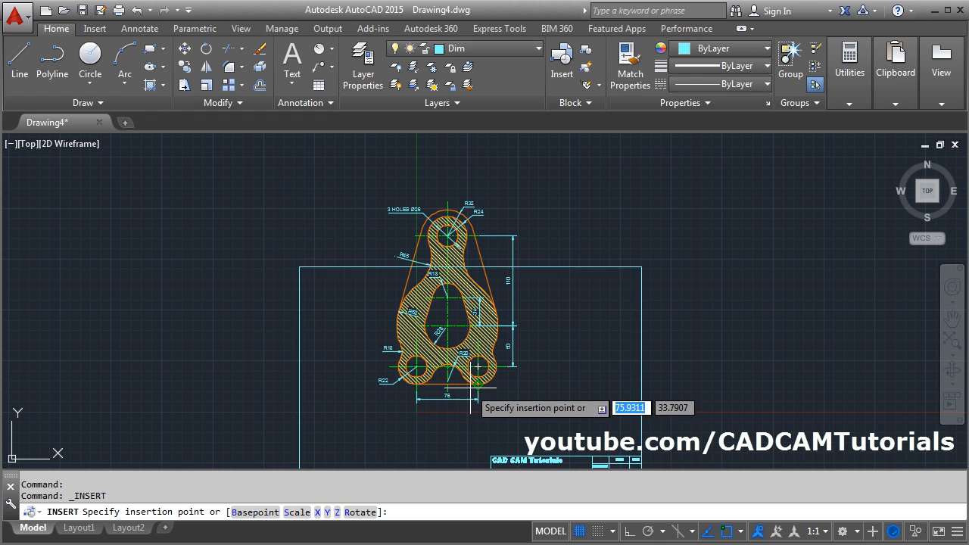
{"action": "scroll", "coordinate": [478, 367], "scroll_direction": "down", "scroll_amount": 3}
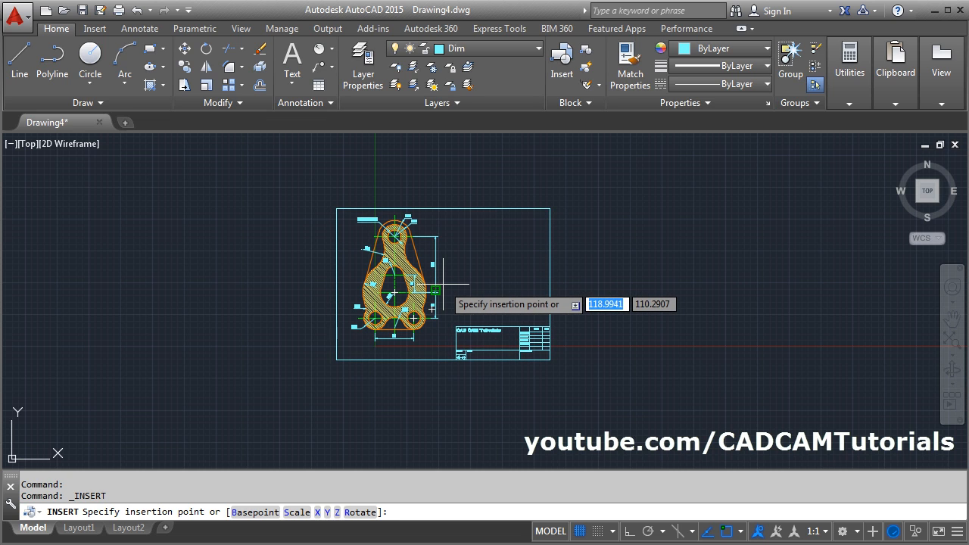
{"action": "scroll", "coordinate": [444, 283], "scroll_direction": "up", "scroll_amount": 2}
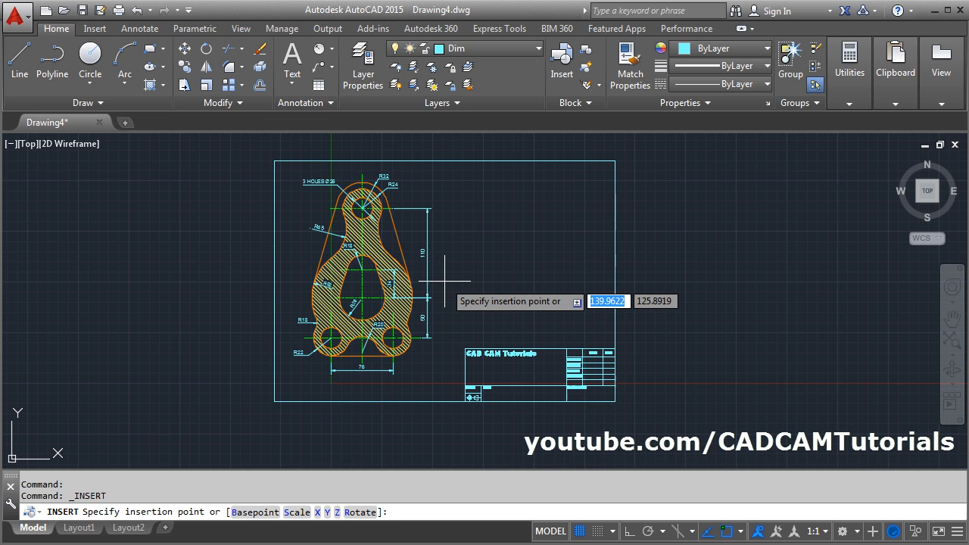
{"action": "left_click", "coordinate": [442, 275]}
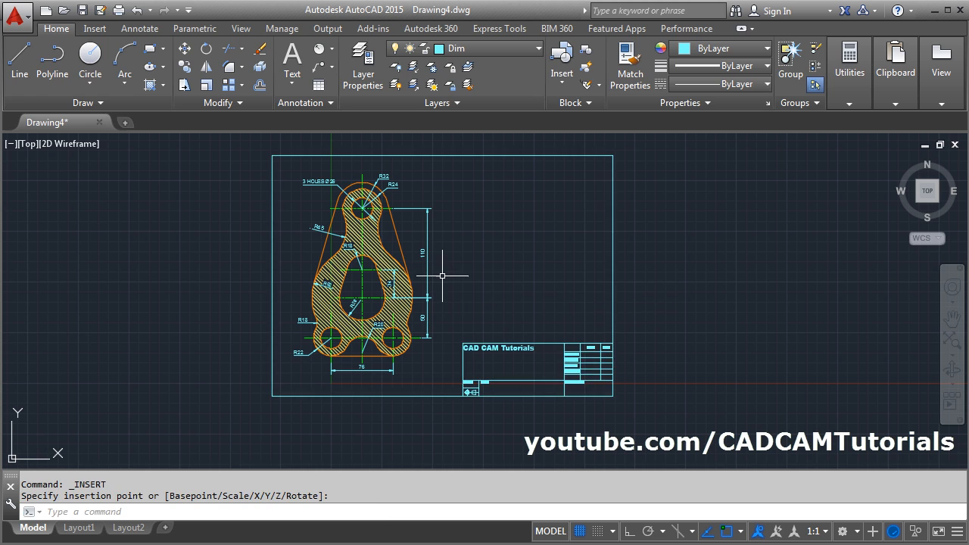
- Add the single-line text SUPPORT in the title block's TITLE field, with height 7 and rotation 0
{"action": "middle_click_drag", "start_coordinate": [615, 318], "coordinate": [543, 329]}
{"action": "scroll", "coordinate": [472, 397], "scroll_direction": "up", "scroll_amount": 4}
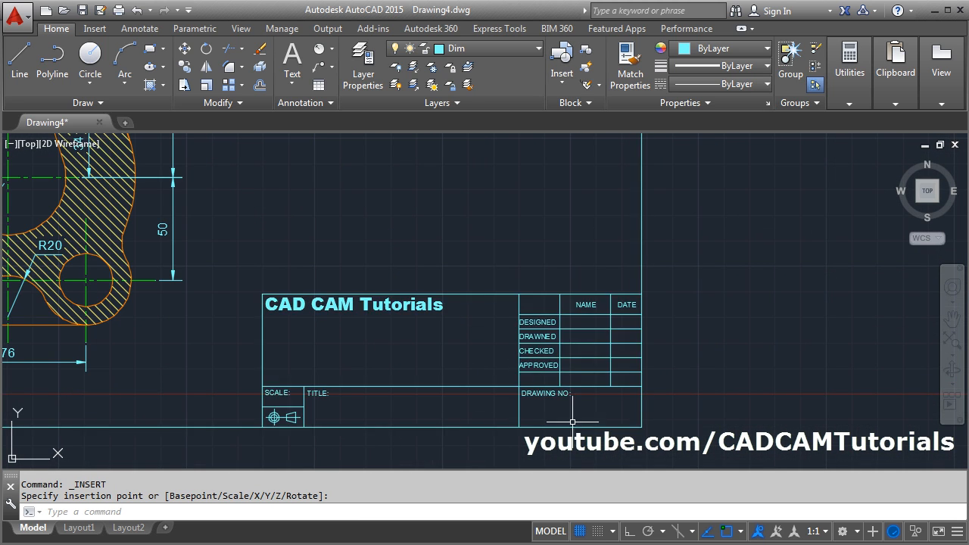
{"action": "left_click", "coordinate": [301, 85]}
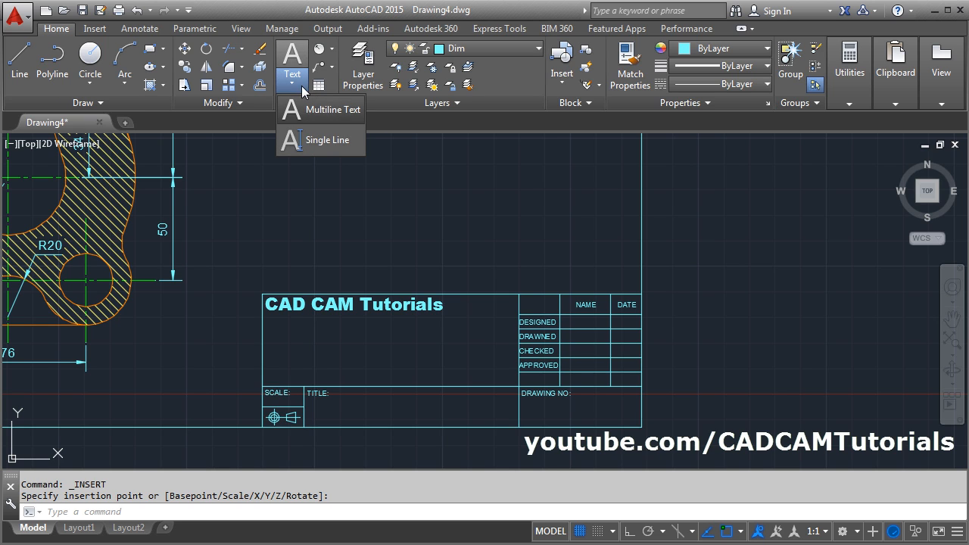
{"action": "left_click", "coordinate": [323, 143]}
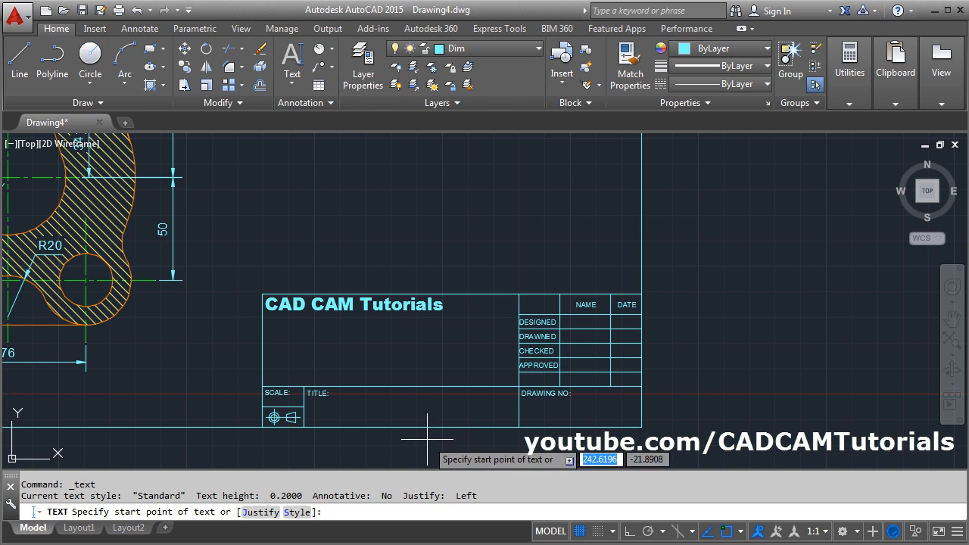
{"action": "scroll", "coordinate": [368, 424], "scroll_direction": "up", "scroll_amount": 2}
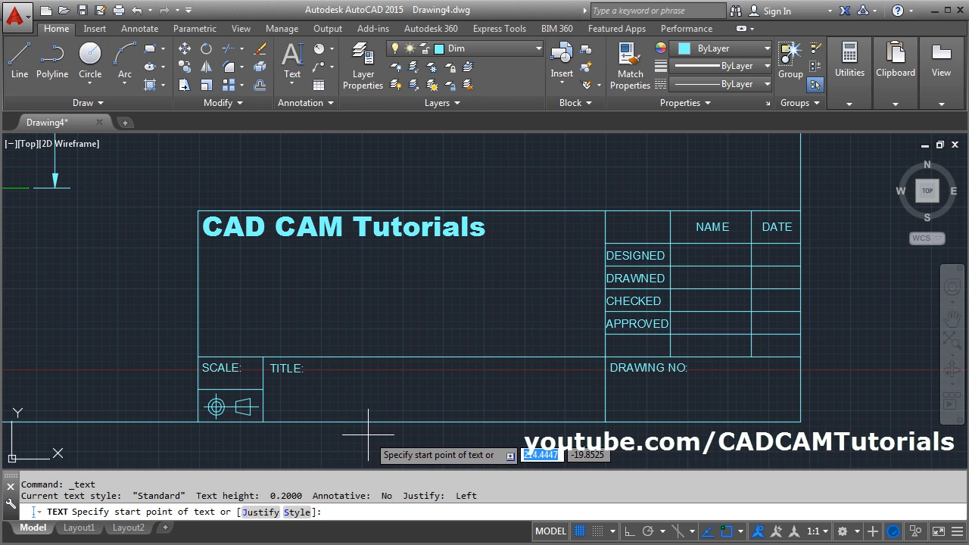
{"action": "left_click", "coordinate": [337, 409]}
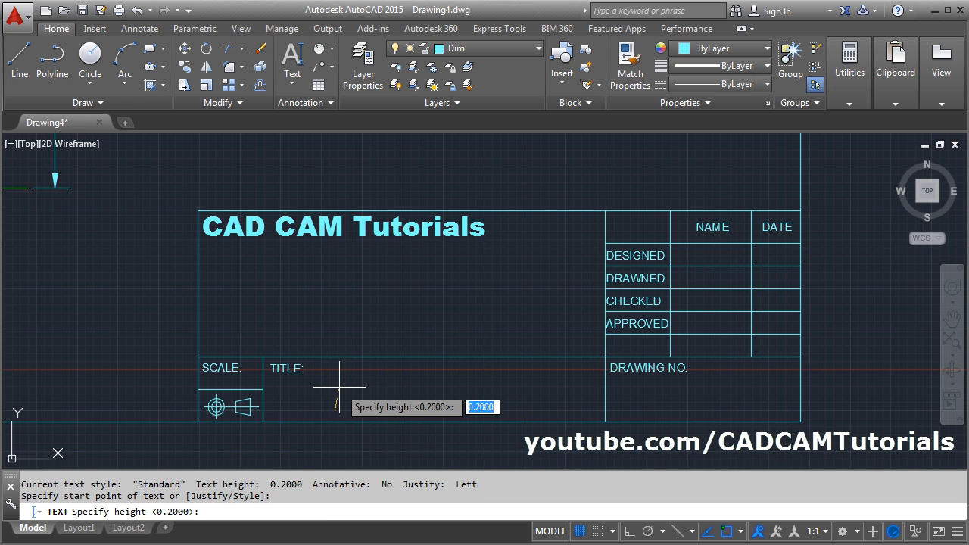
{"action": "key", "text": "F8"}
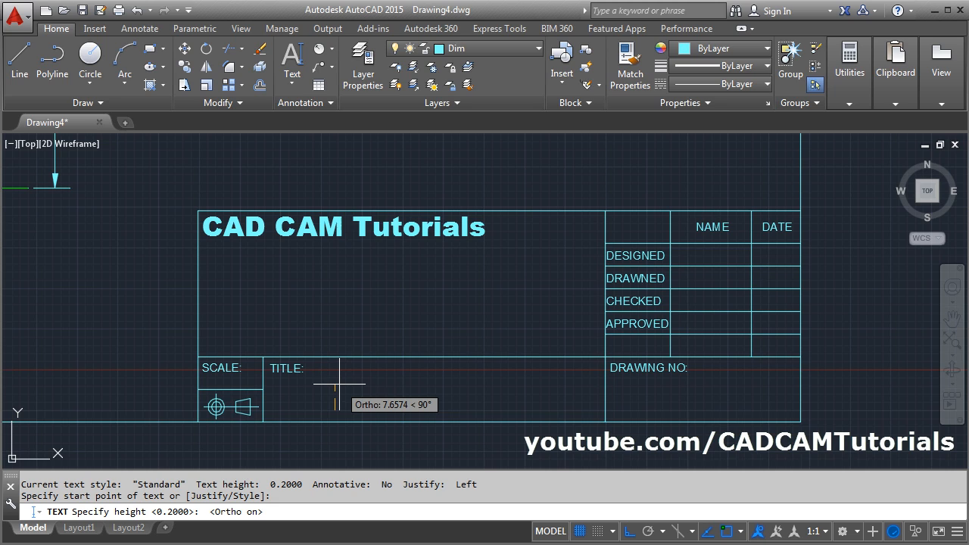
{"action": "type", "text": "7"}
{"action": "key", "text": "Return"}
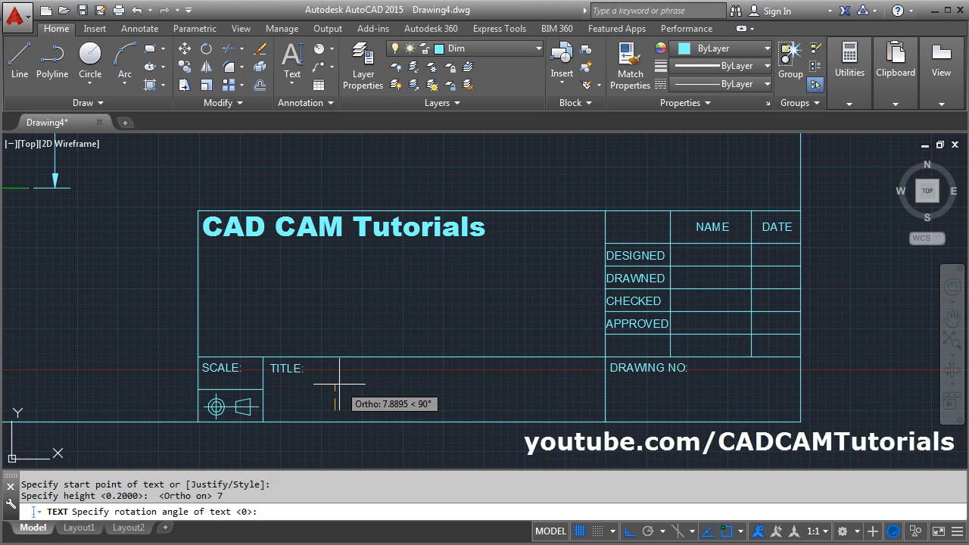
{"action": "type", "text": "0"}
{"action": "key", "text": "Return"}
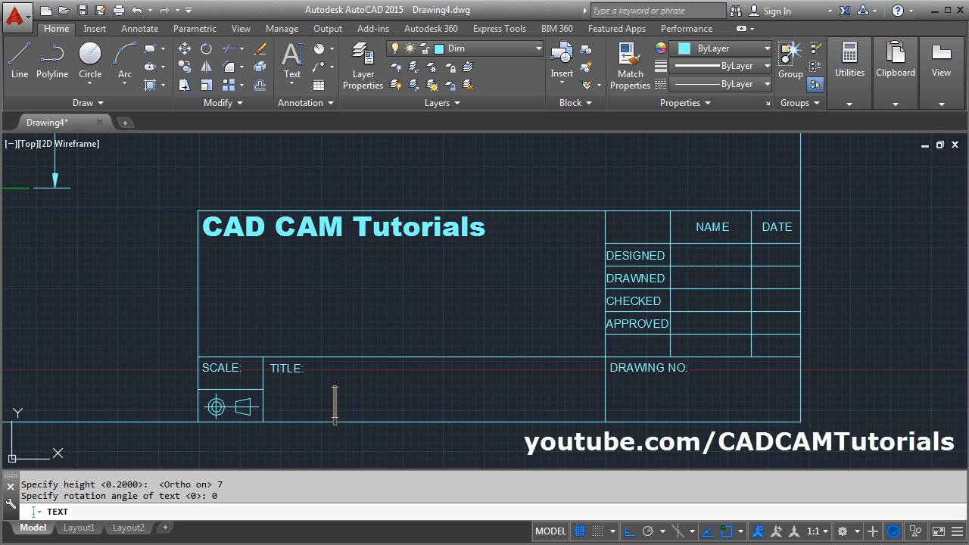
{"action": "type", "text": "SUPPORT"}
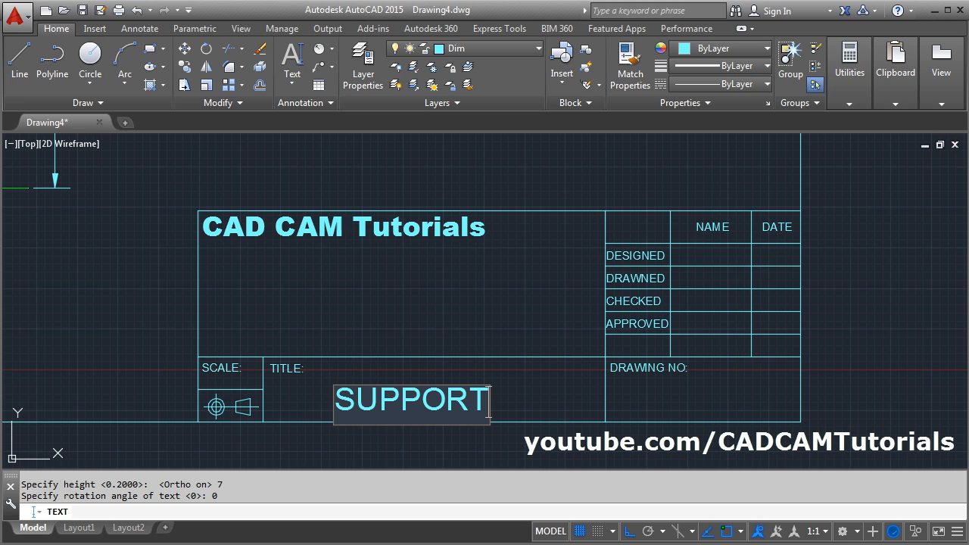
{"action": "left_click", "coordinate": [505, 297]}
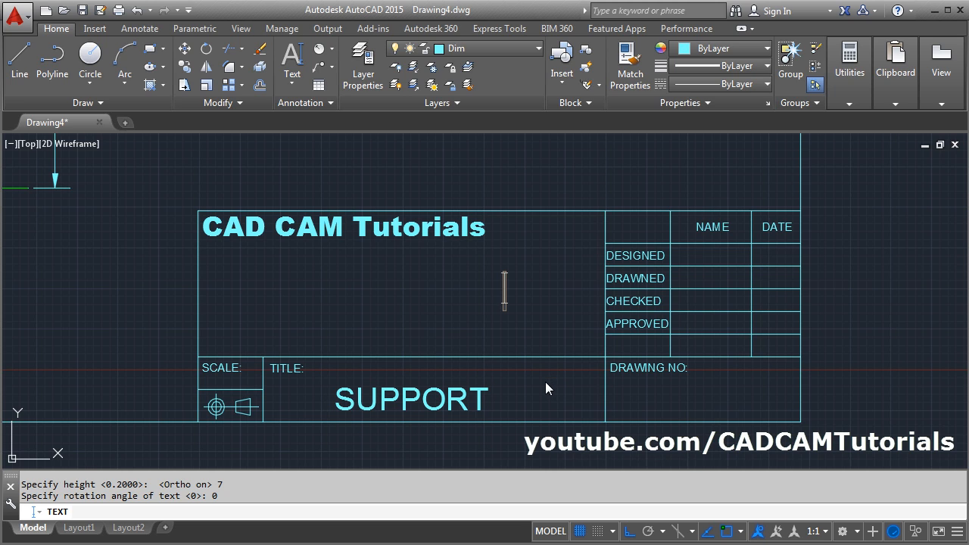
{"action": "key", "text": "Escape"}
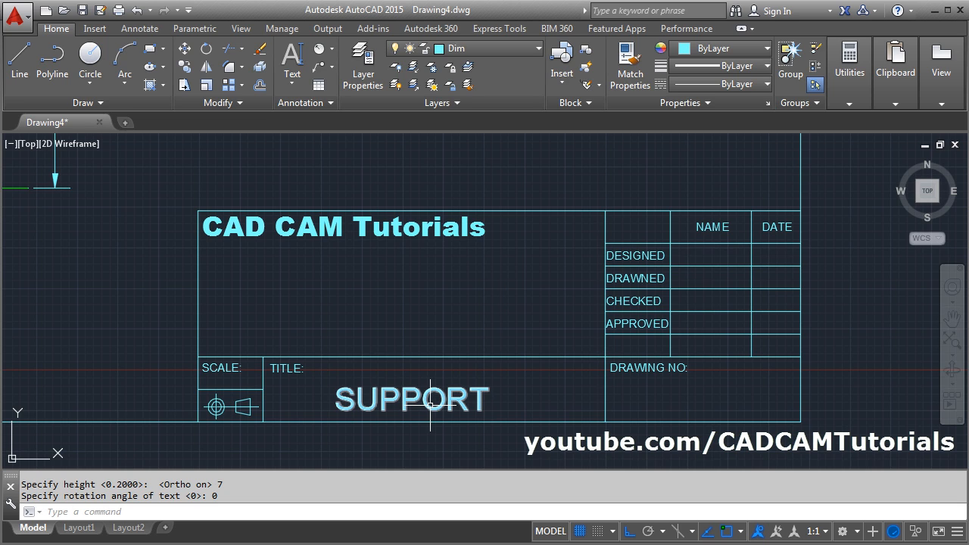
- Move the SUPPORT text straight up by about 4 units within the TITLE field
{"action": "left_click", "coordinate": [184, 47]}
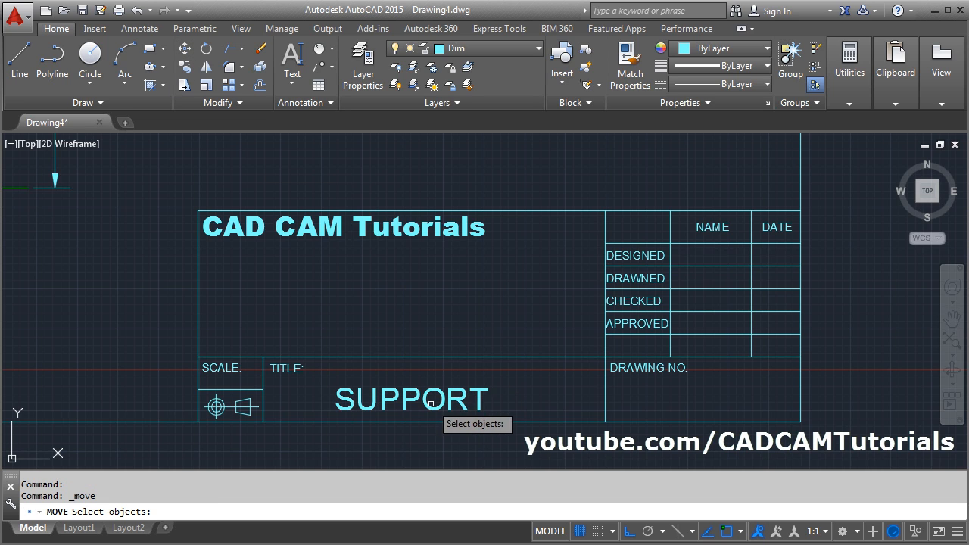
{"action": "left_click", "coordinate": [428, 400]}
{"action": "key", "text": "Return"}
{"action": "left_click", "coordinate": [455, 320]}
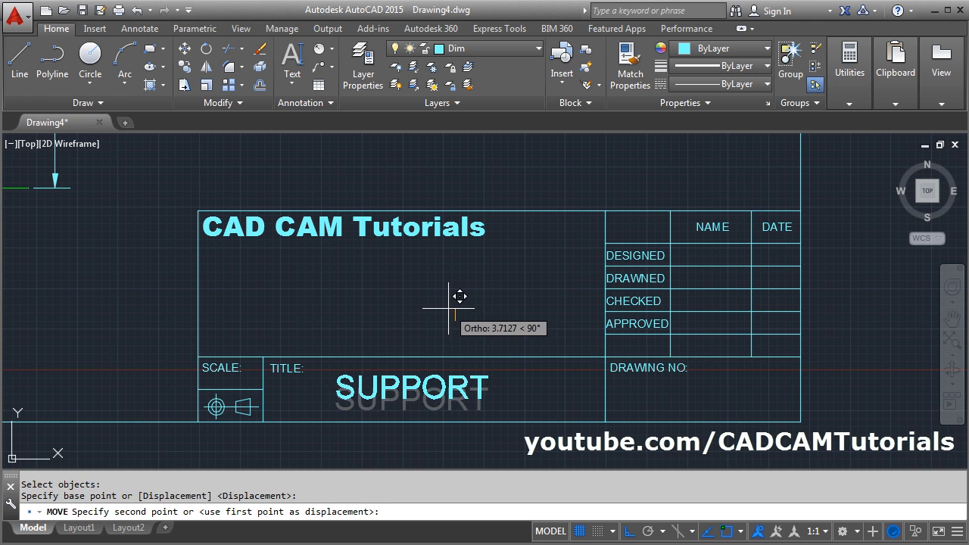
{"action": "left_click", "coordinate": [454, 297]}
{"action": "scroll", "coordinate": [522, 302], "scroll_direction": "down", "scroll_amount": 2}
{"action": "scroll", "coordinate": [682, 265], "scroll_direction": "up", "scroll_amount": 2}
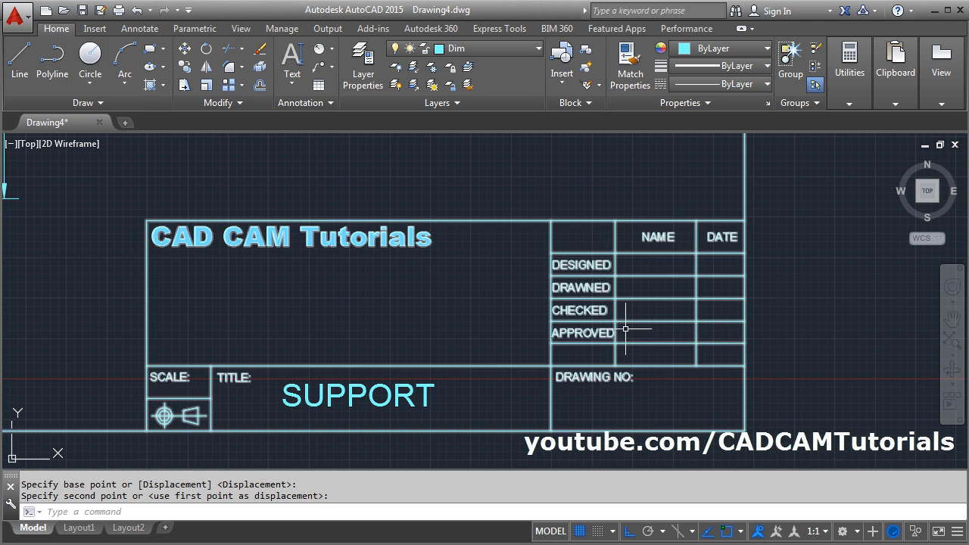
- Create a multiline text box in the empty sheet area right of the plate, with the heading NOTES:
{"action": "scroll", "coordinate": [676, 323], "scroll_direction": "down", "scroll_amount": 4}
{"action": "scroll", "coordinate": [677, 323], "scroll_direction": "down", "scroll_amount": 3}
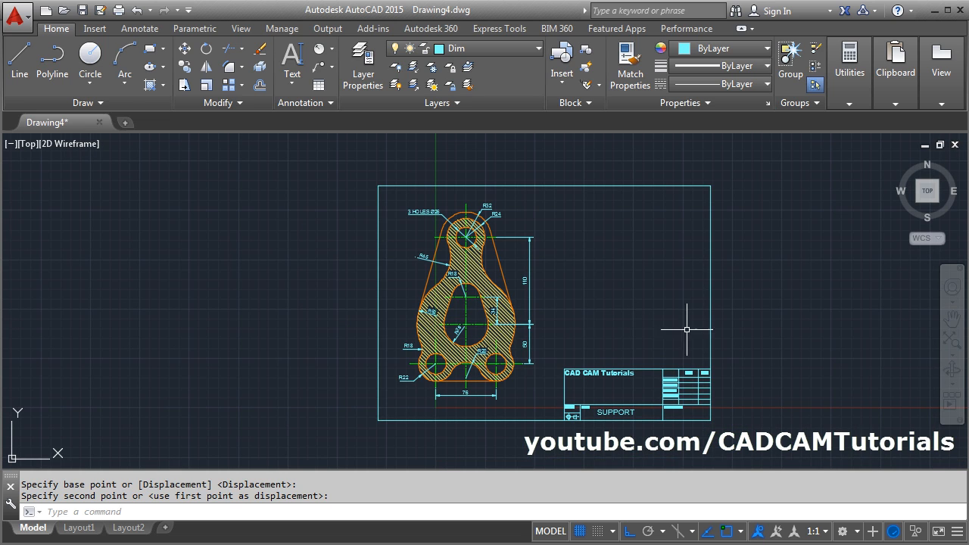
{"action": "left_click", "coordinate": [293, 83]}
{"action": "left_click", "coordinate": [314, 110]}
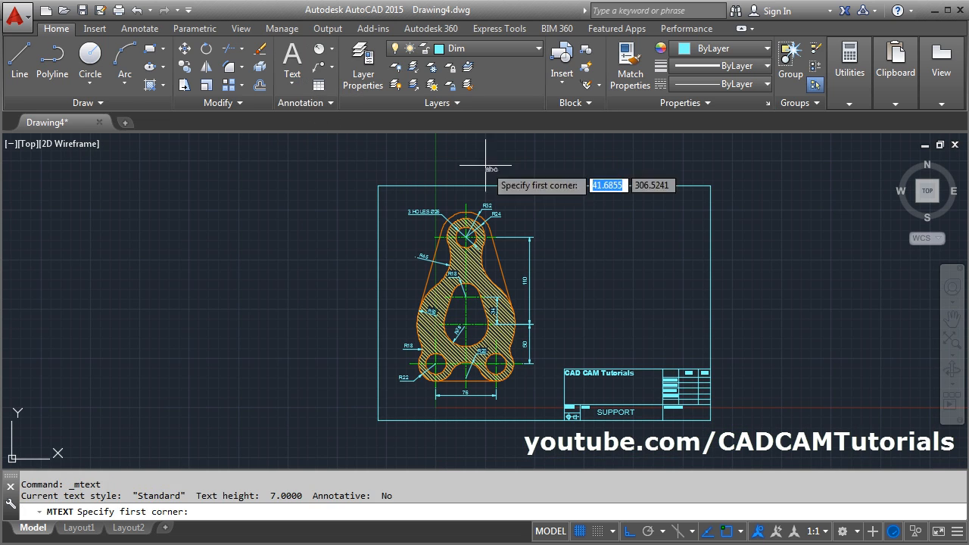
{"action": "left_click", "coordinate": [567, 222]}
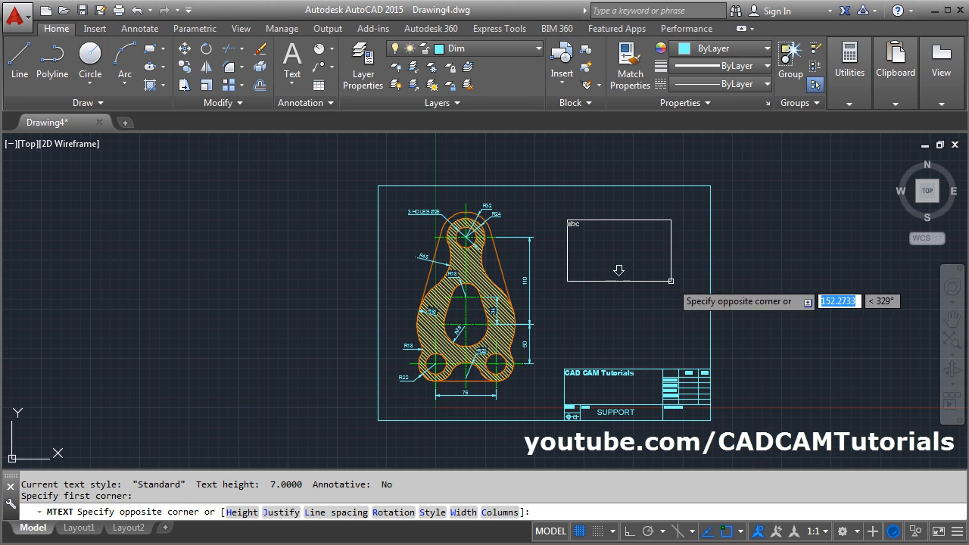
{"action": "left_click", "coordinate": [697, 282]}
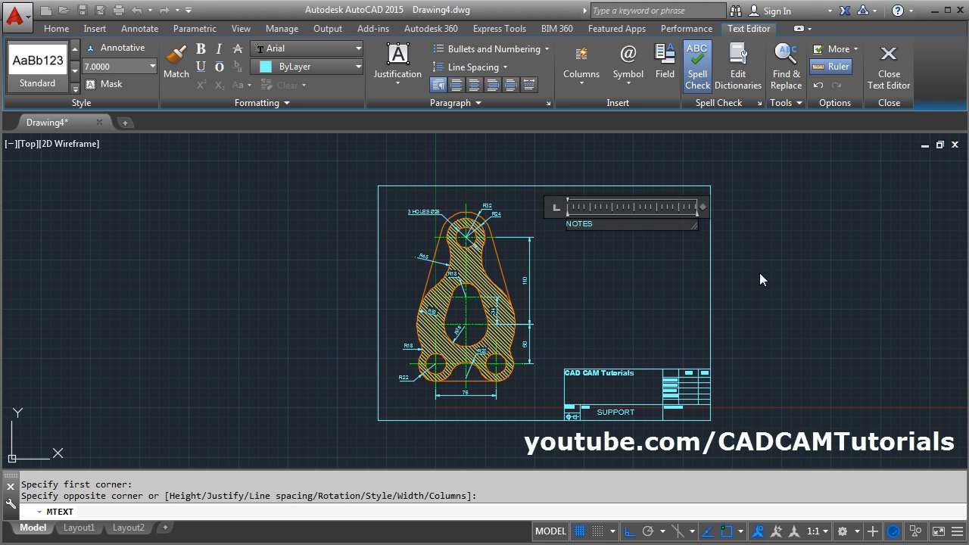
{"action": "type", "text": "NOTES:"}
{"action": "key", "text": "Return"}
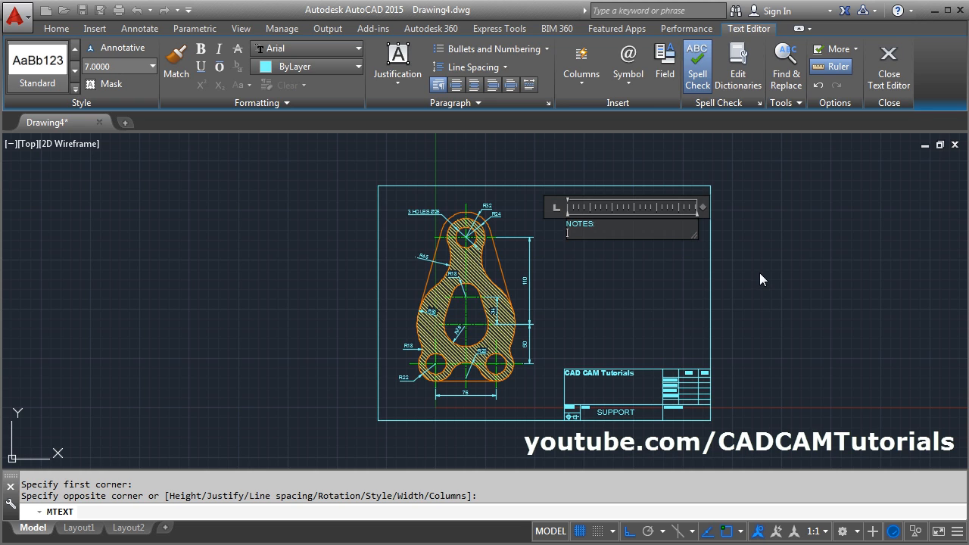
- Add two dash-listed notes under the heading: ALL DIMENSIONS ARE IN MM. and REMOVE SHARP EDGES
{"action": "type", "text": "-  ALL DIMENSIONS"}
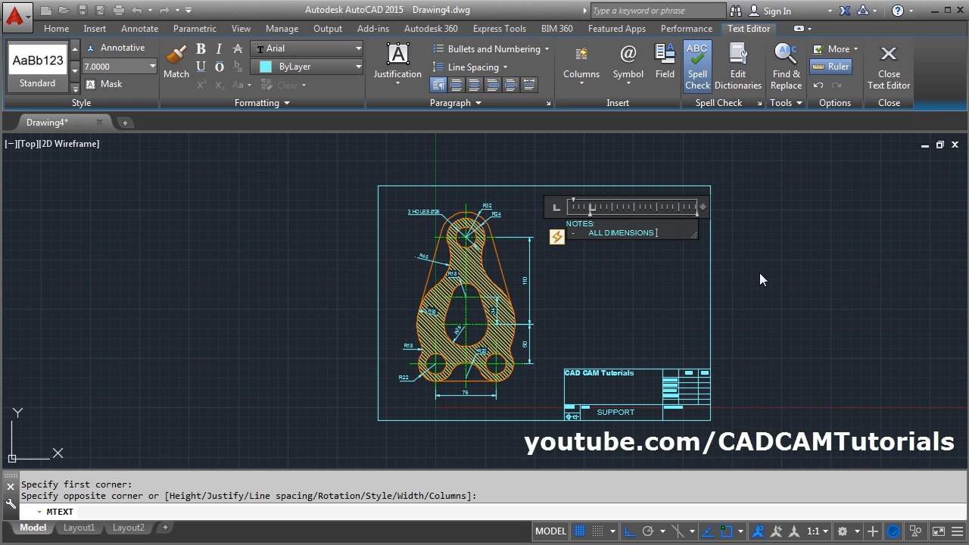
{"action": "type", "text": " ARE IN MM."}
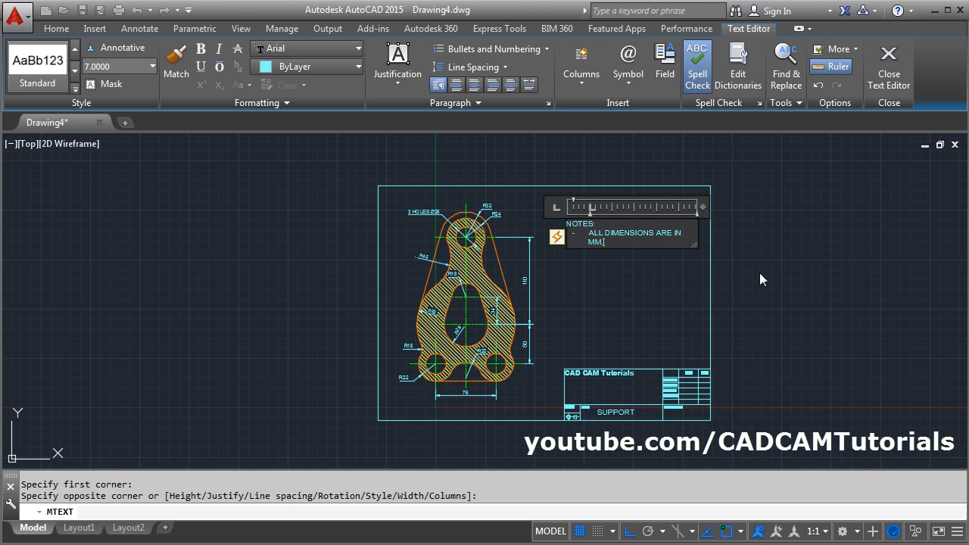
{"action": "key", "text": "Return"}
{"action": "type", "text": "R"}
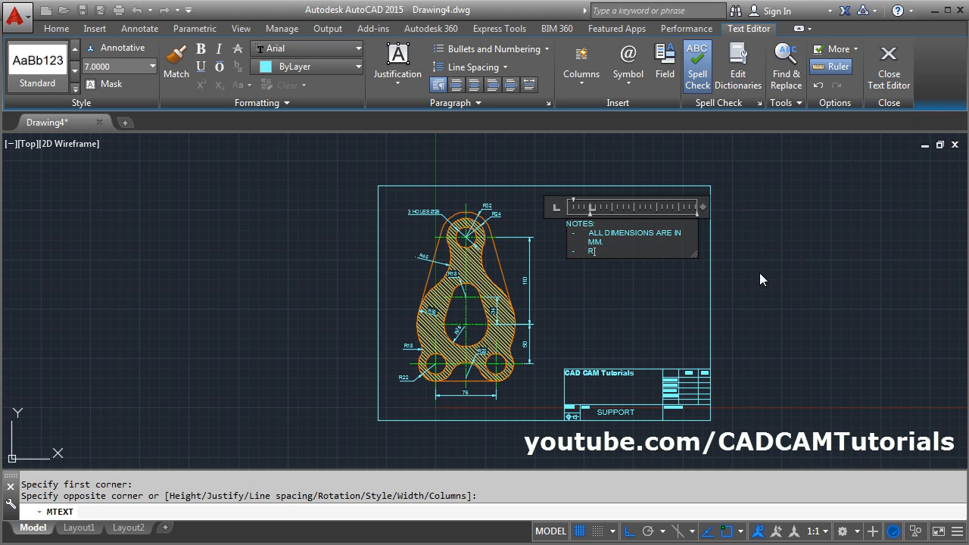
{"action": "type", "text": "EMOVE SHARP EDGES."}
- Make the NOTES: heading bold and underlined, and finish editing the multiline text
{"action": "scroll", "coordinate": [643, 222], "scroll_direction": "up", "scroll_amount": 5}
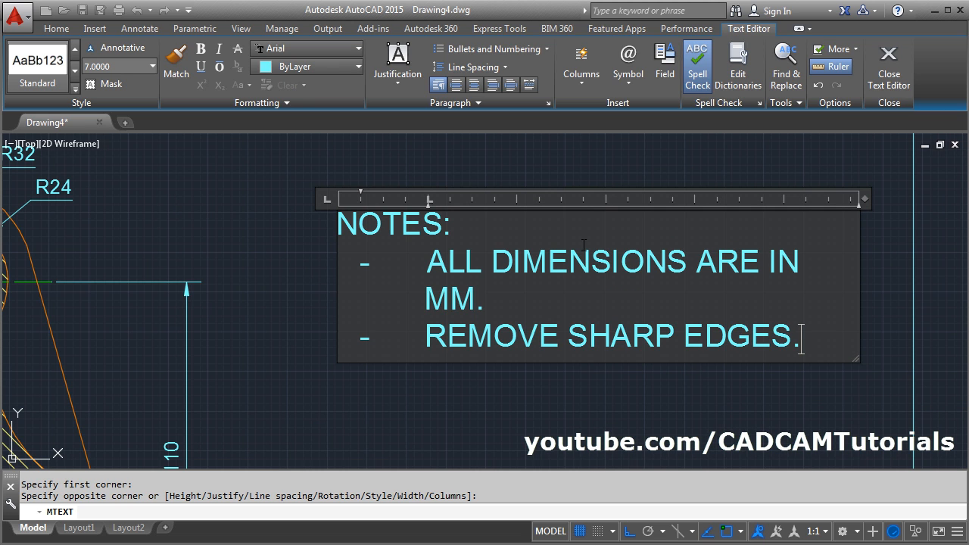
{"action": "left_click_drag", "start_coordinate": [471, 231], "coordinate": [343, 224]}
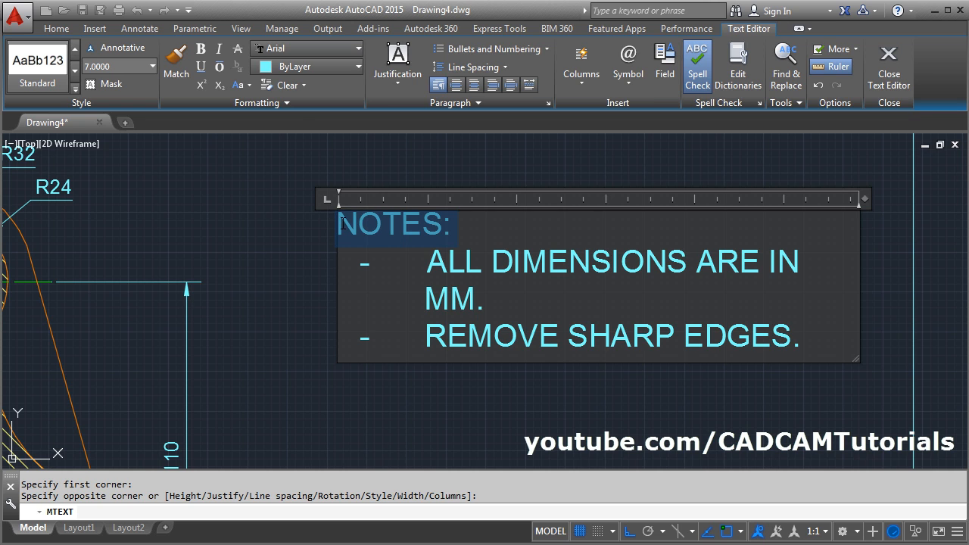
{"action": "left_click", "coordinate": [202, 50]}
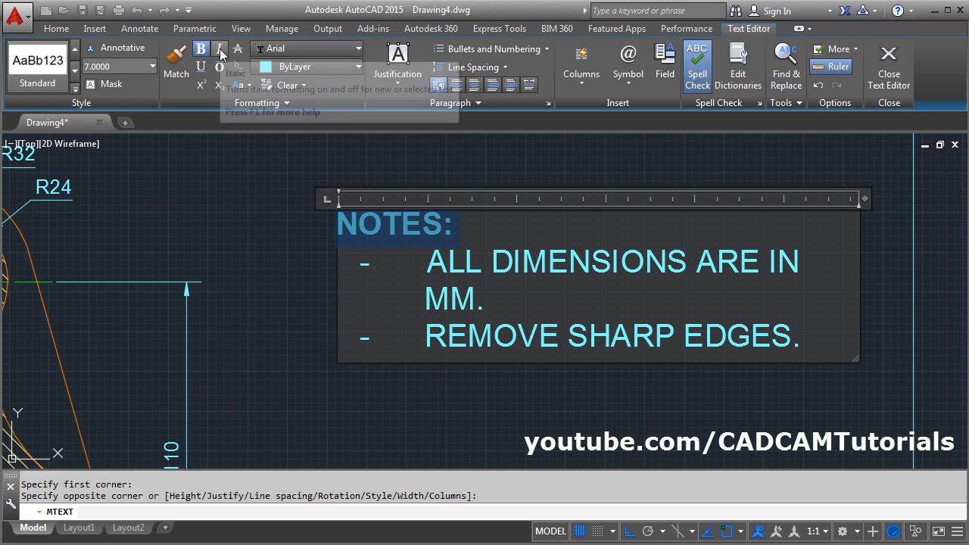
{"action": "left_click", "coordinate": [201, 67]}
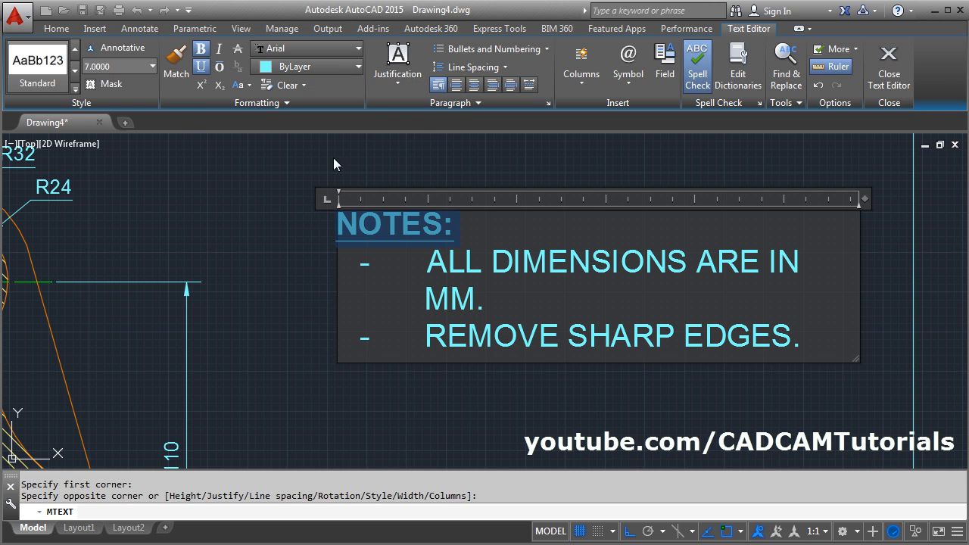
{"action": "left_click", "coordinate": [724, 401]}
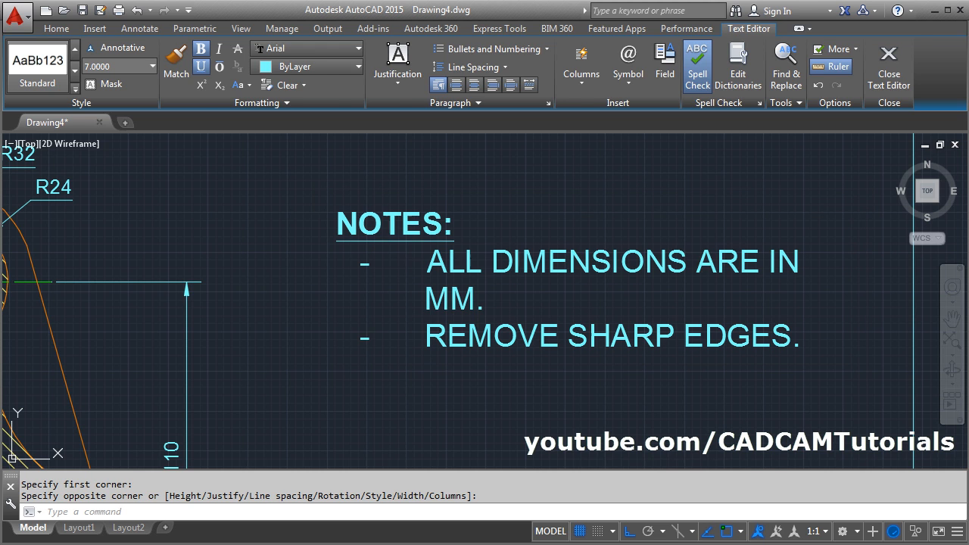
- Widen the notes text box until the dimensions note fits on one line, and deselect it
{"action": "scroll", "coordinate": [693, 394], "scroll_direction": "down", "scroll_amount": 4}
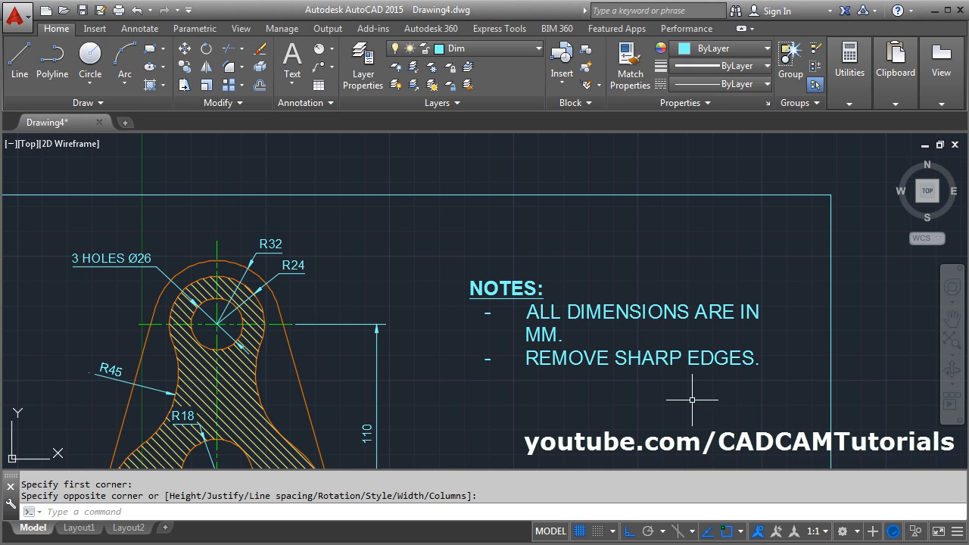
{"action": "scroll", "coordinate": [648, 350], "scroll_direction": "up", "scroll_amount": 2}
{"action": "left_click", "coordinate": [653, 327]}
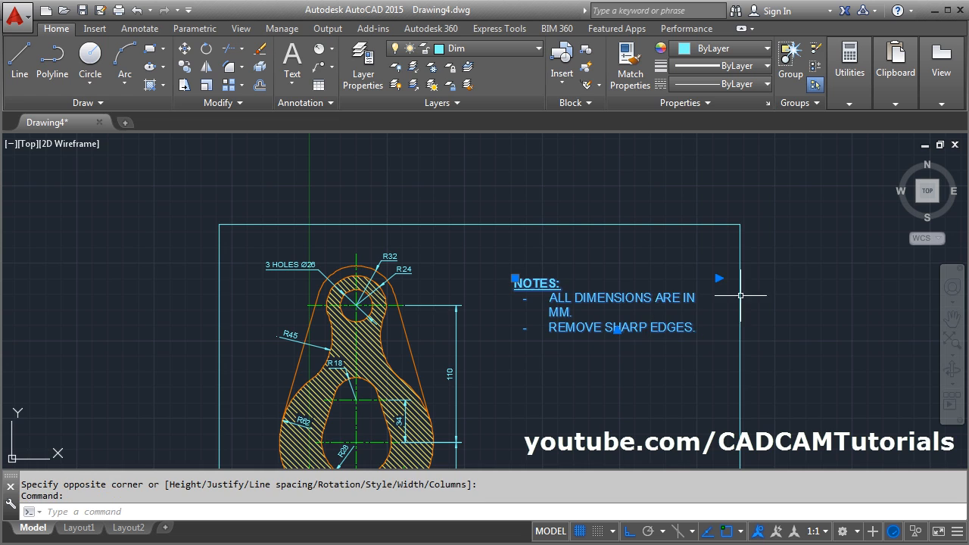
{"action": "left_click", "coordinate": [718, 278]}
{"action": "left_click", "coordinate": [728, 278]}
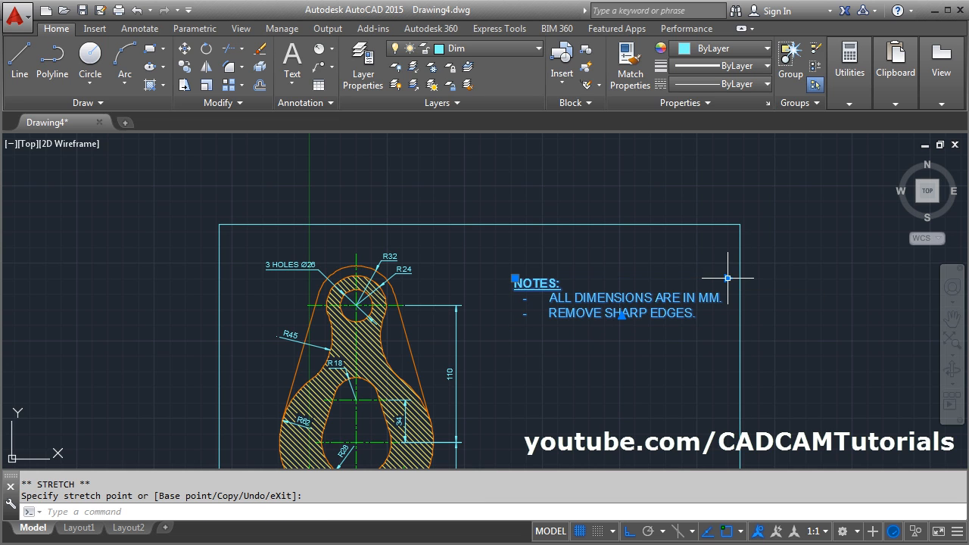
{"action": "key", "text": "Escape"}
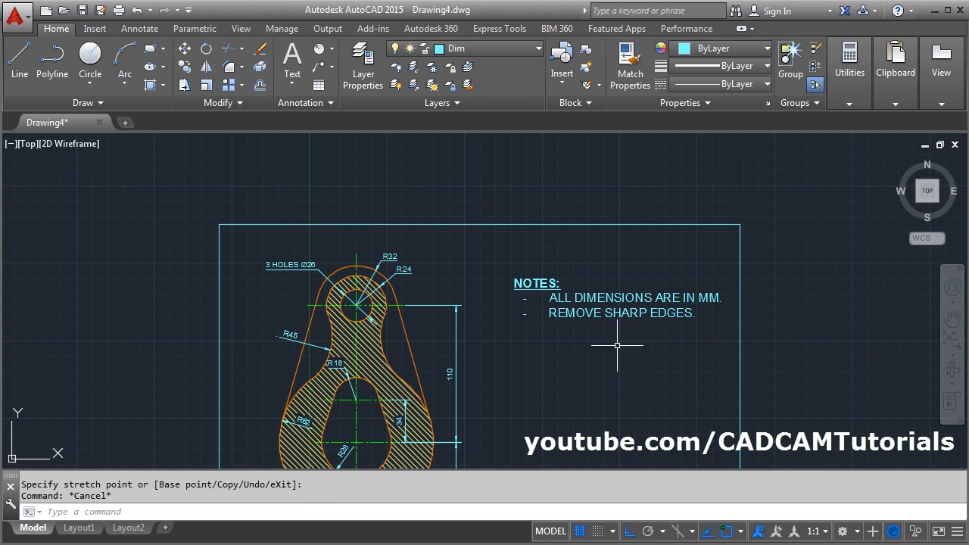
{"action": "middle_click_drag", "start_coordinate": [609, 387], "coordinate": [612, 250]}
{"action": "scroll", "coordinate": [617, 280], "scroll_direction": "down", "scroll_amount": 3}
{"action": "scroll", "coordinate": [617, 289], "scroll_direction": "up", "scroll_amount": 3}
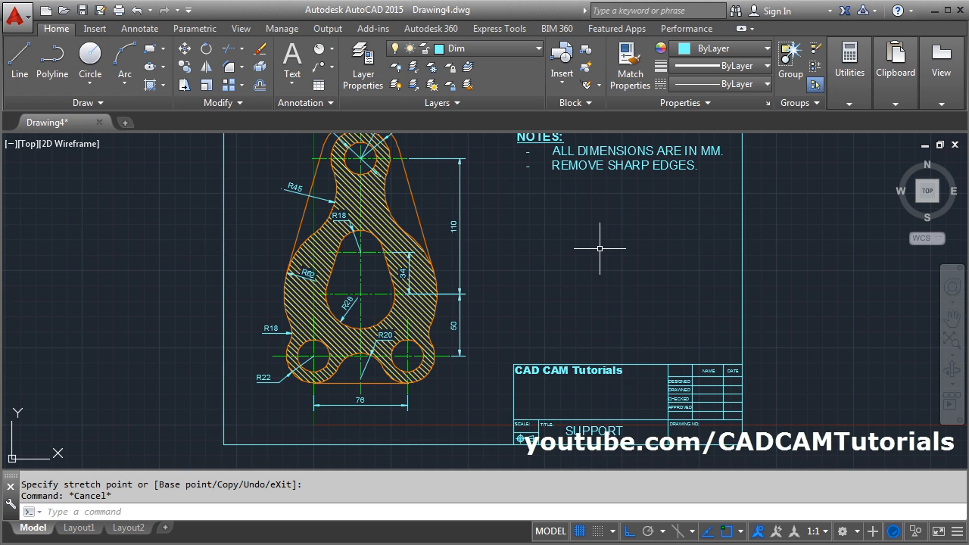
{"action": "scroll", "coordinate": [600, 249], "scroll_direction": "down", "scroll_amount": 2}
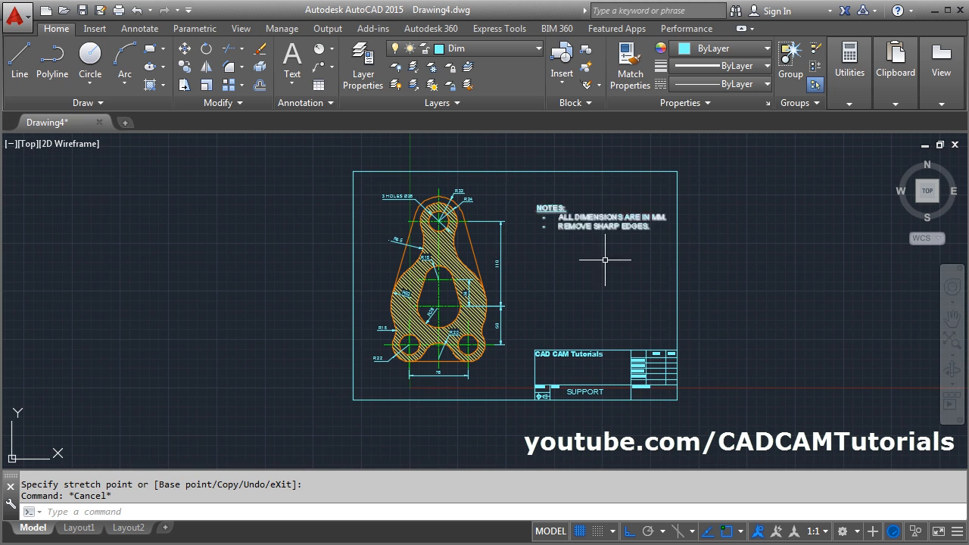
{"action": "scroll", "coordinate": [567, 271], "scroll_direction": "up", "scroll_amount": 2}
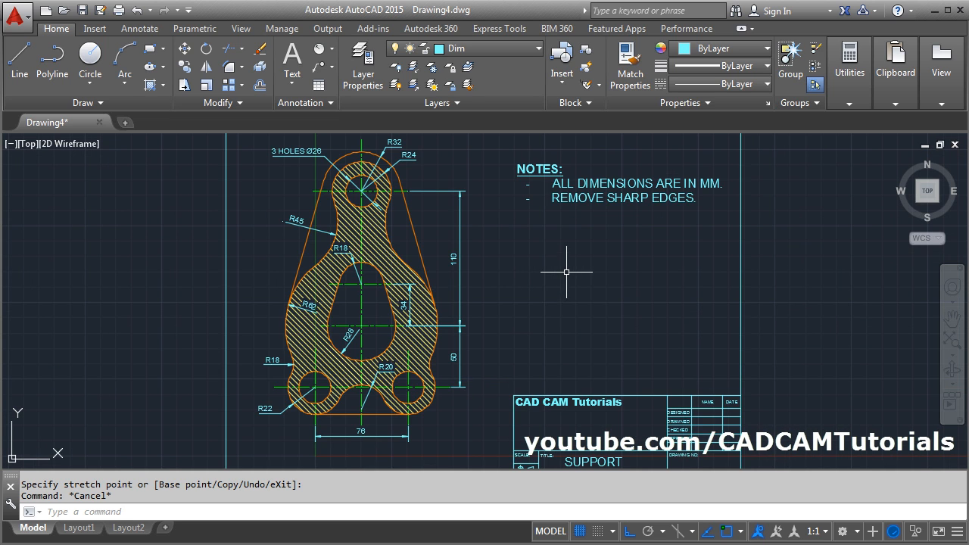
{"action": "scroll", "coordinate": [567, 271], "scroll_direction": "down", "scroll_amount": 2}
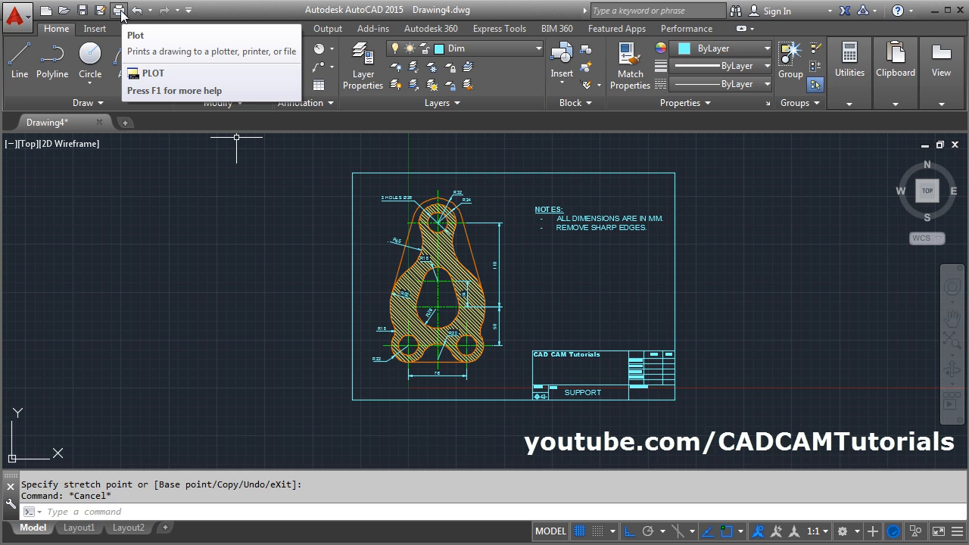
- Move the sheet frame with its title block and the notes text to the Sheet layer, and clear the selection
{"action": "left_click", "coordinate": [639, 369]}
{"action": "left_click", "coordinate": [580, 214]}
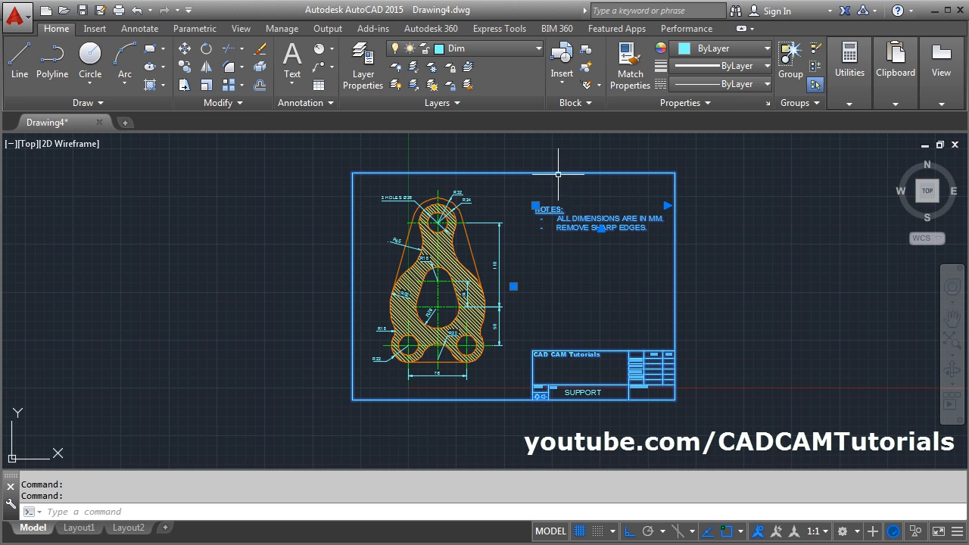
{"action": "left_click", "coordinate": [483, 50]}
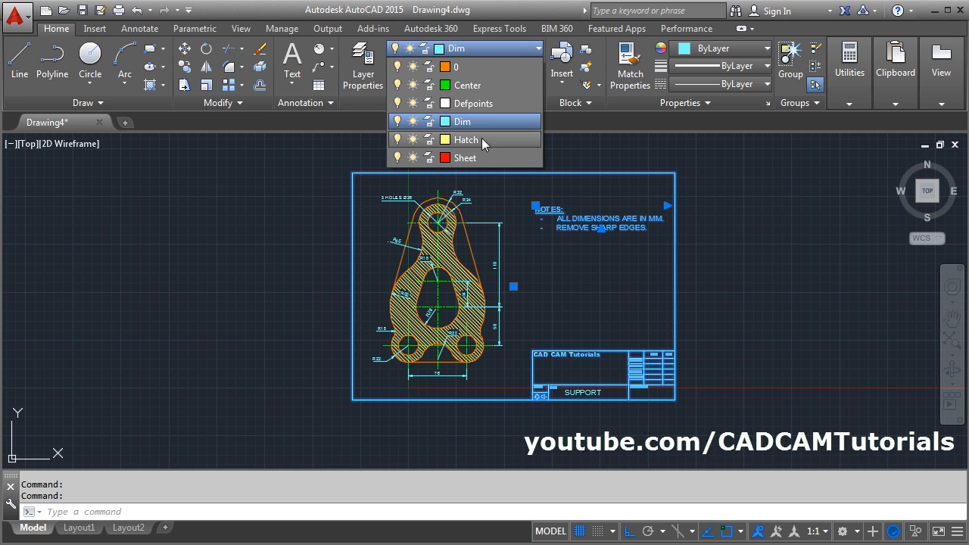
{"action": "left_click", "coordinate": [479, 159]}
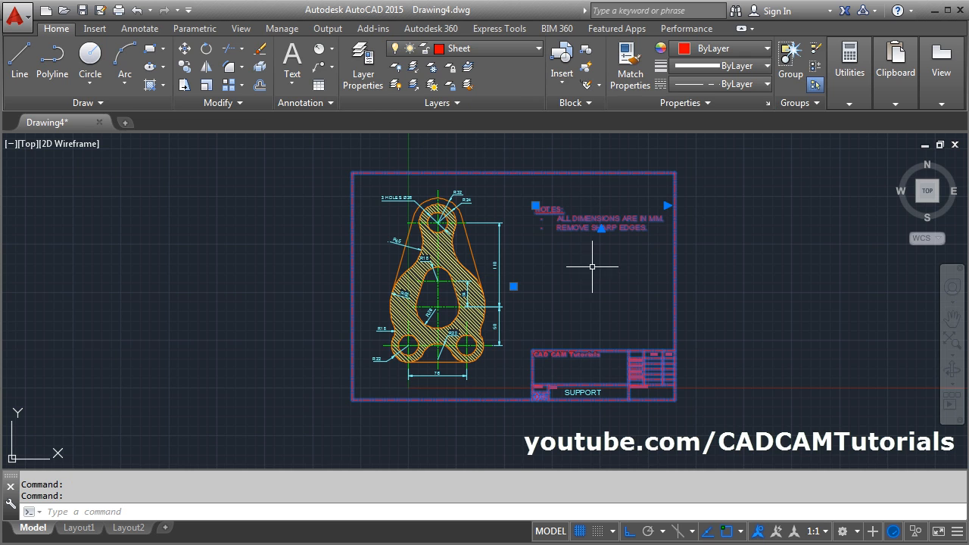
{"action": "key", "text": "Escape"}
- Set the Sheet layer's linetype to Continuous in the layer properties and close the layer manager
{"action": "scroll", "coordinate": [626, 184], "scroll_direction": "up", "scroll_amount": 2}
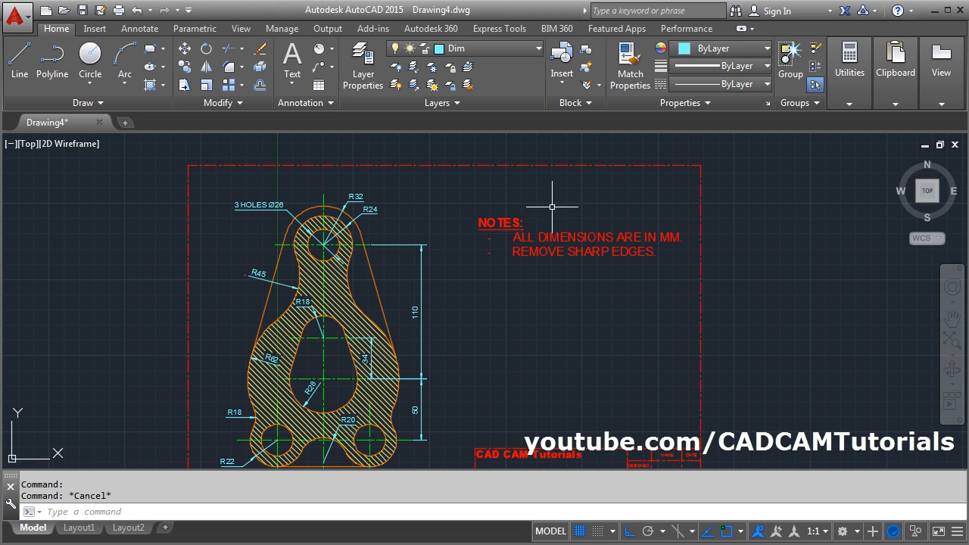
{"action": "left_click", "coordinate": [368, 83]}
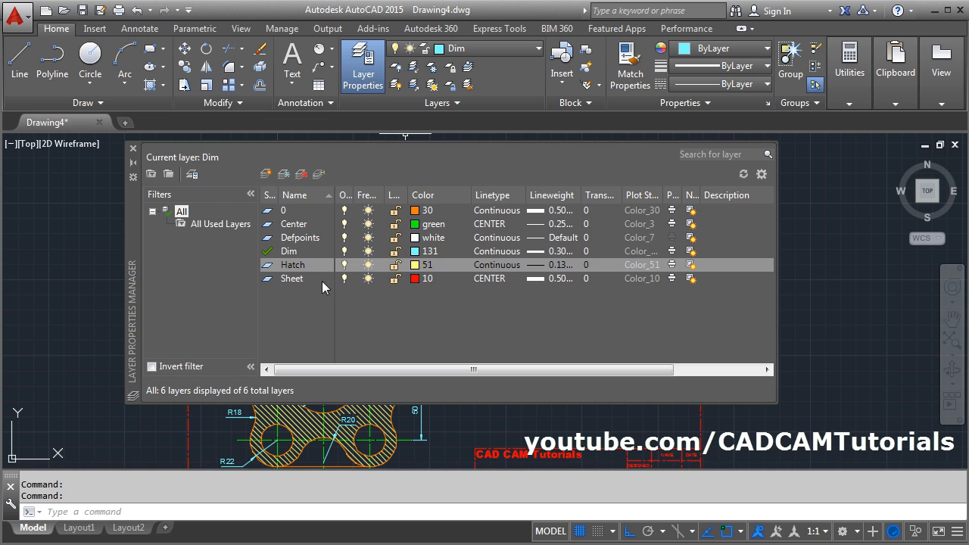
{"action": "left_click", "coordinate": [489, 278]}
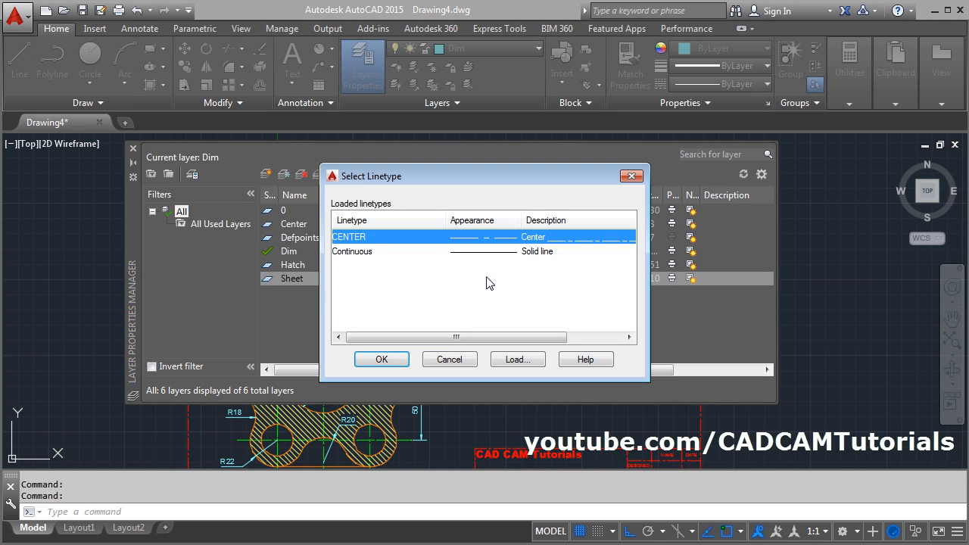
{"action": "left_click", "coordinate": [352, 251]}
{"action": "left_click", "coordinate": [388, 362]}
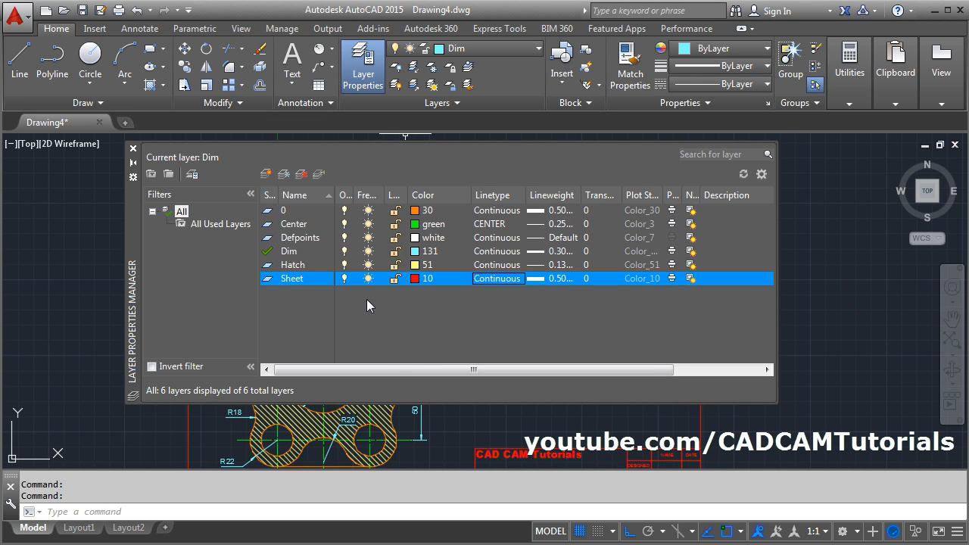
{"action": "left_click", "coordinate": [133, 149]}
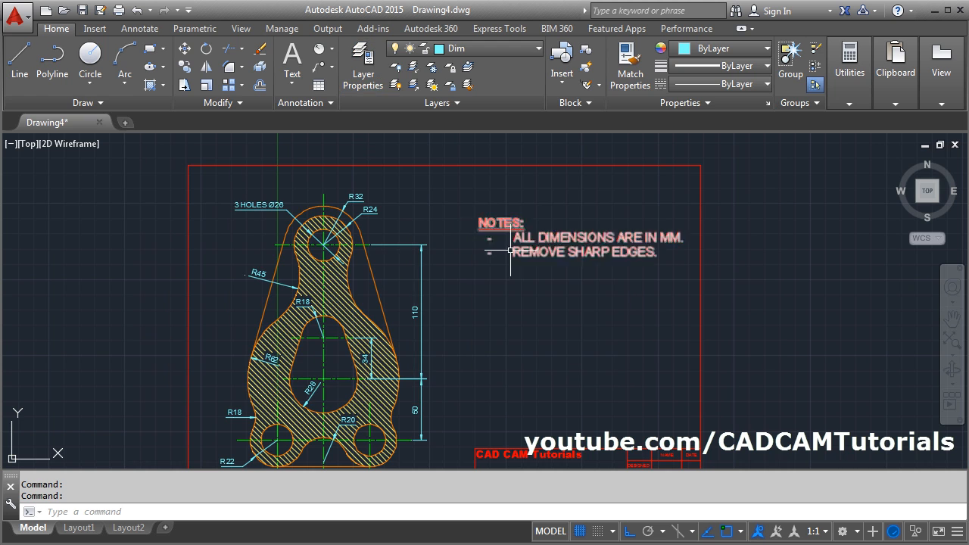
- Start plotting the drawing with the DWG To PDF.pc3 plotter and ISO A3 (420.00 x 297.00 MM) paper
{"action": "scroll", "coordinate": [527, 296], "scroll_direction": "down", "scroll_amount": 2}
{"action": "middle_click", "coordinate": [525, 294]}
{"action": "middle_click", "coordinate": [525, 294]}
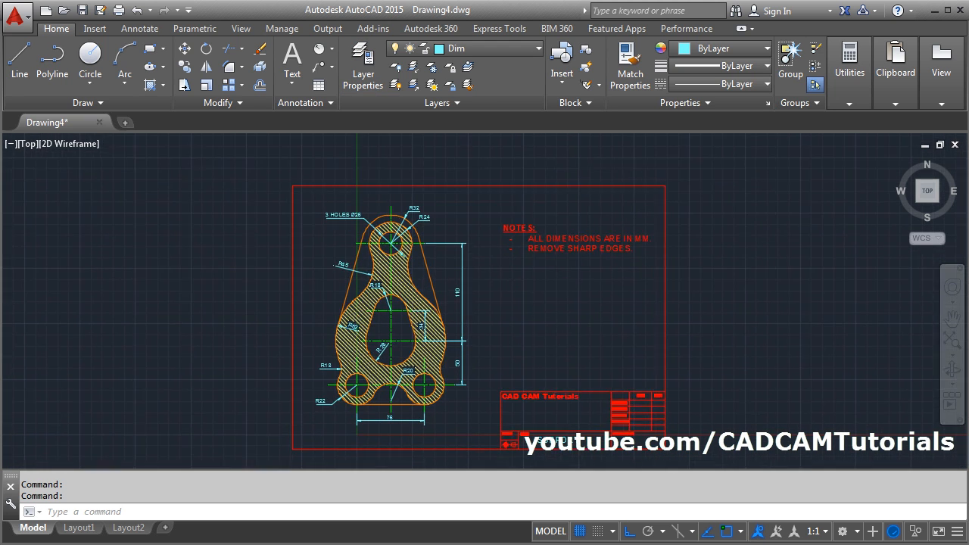
{"action": "scroll", "coordinate": [315, 262], "scroll_direction": "down", "scroll_amount": 2}
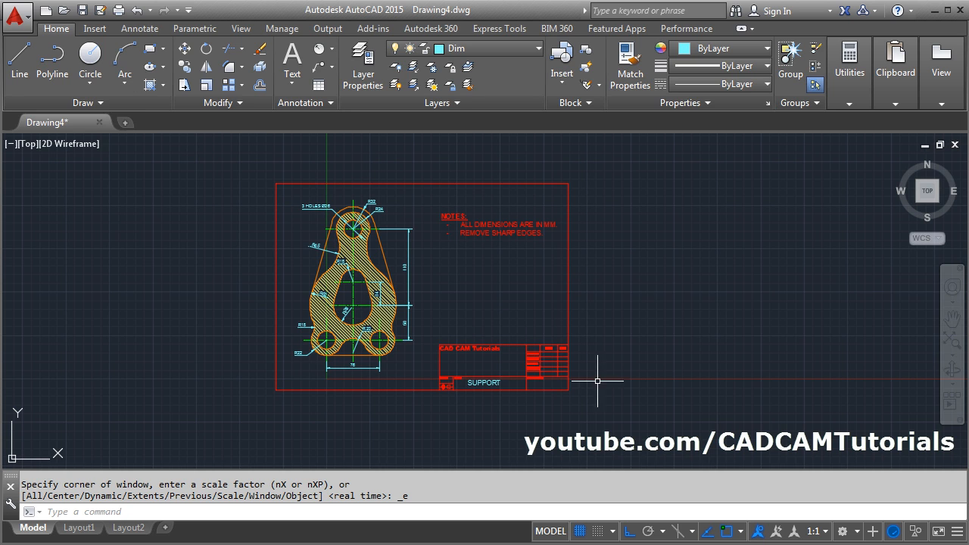
{"action": "left_click", "coordinate": [119, 11]}
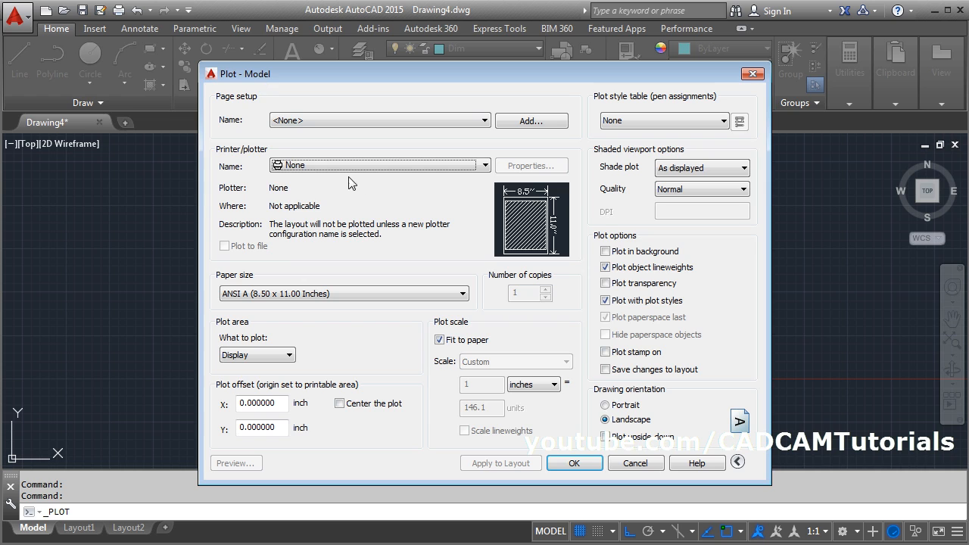
{"action": "left_click", "coordinate": [349, 165]}
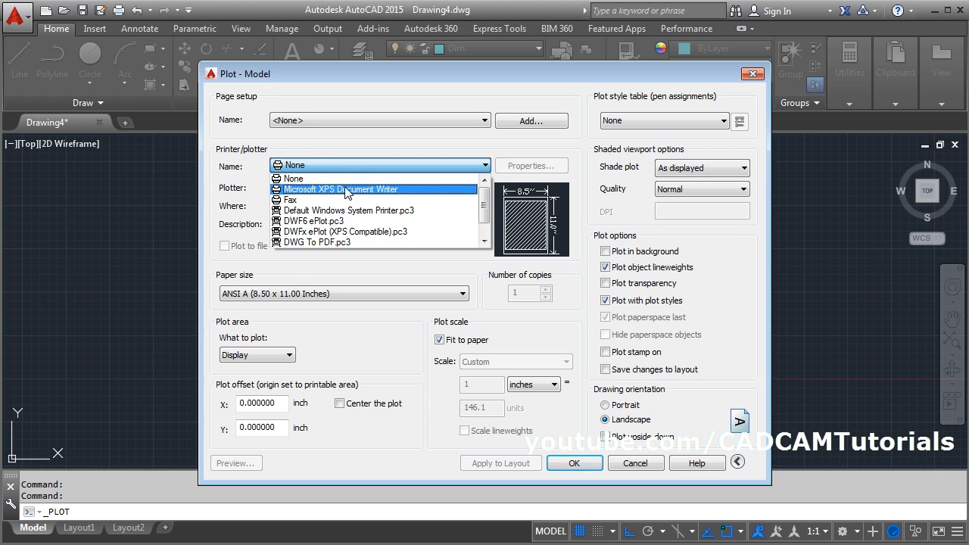
{"action": "left_click", "coordinate": [327, 242]}
{"action": "left_click", "coordinate": [306, 293]}
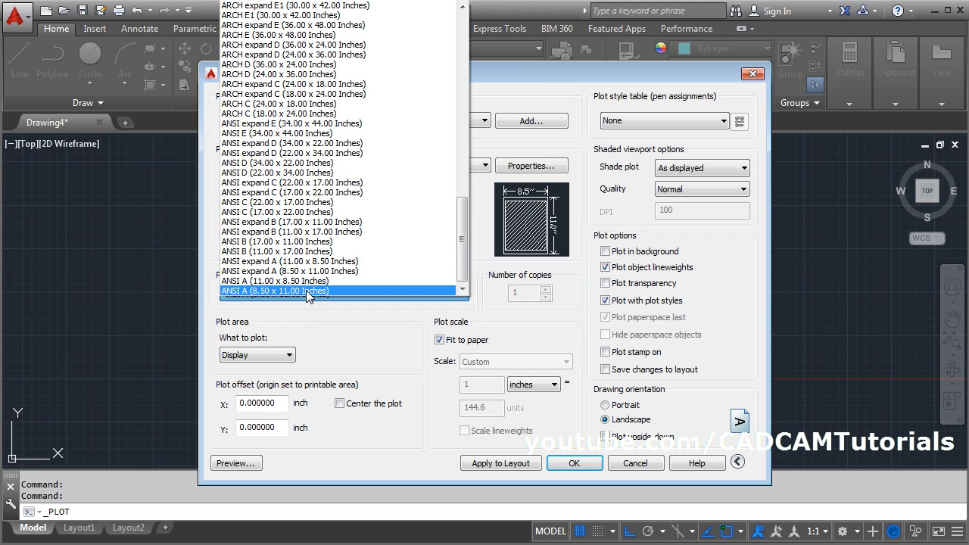
{"action": "scroll", "coordinate": [312, 275], "scroll_direction": "up", "scroll_amount": 7}
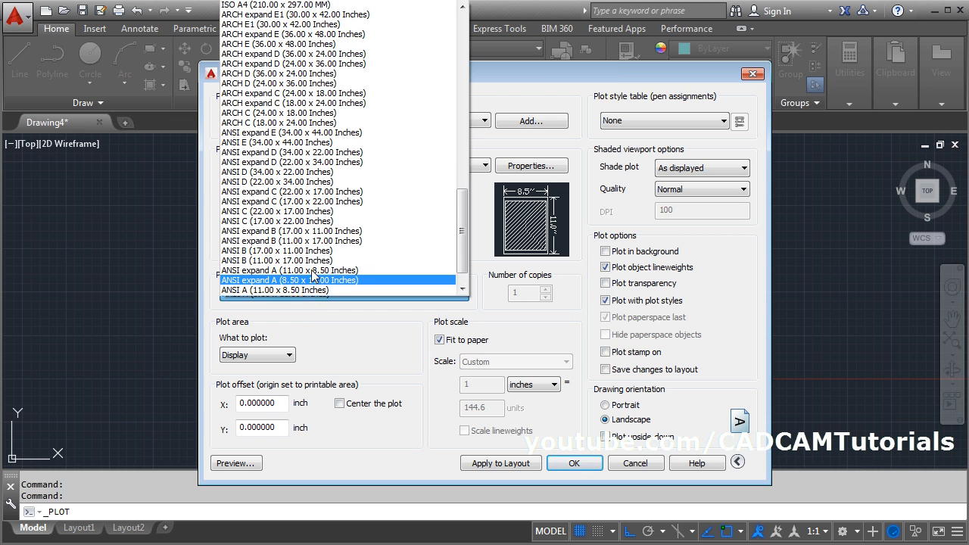
{"action": "scroll", "coordinate": [301, 243], "scroll_direction": "up", "scroll_amount": 3}
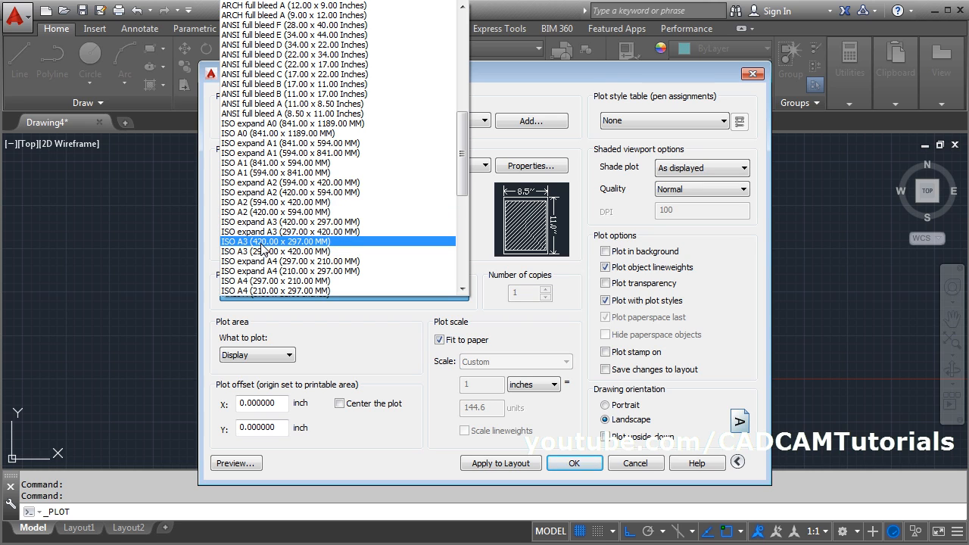
{"action": "left_click", "coordinate": [262, 243]}
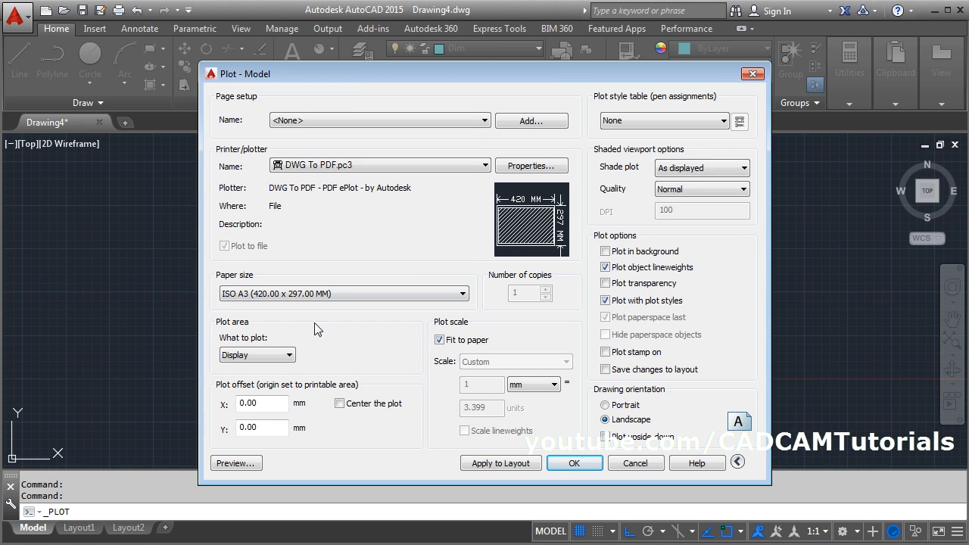
- Define the plot area as a window spanning opposite corners of the sheet frame, and center the plot
{"action": "left_click", "coordinate": [281, 355]}
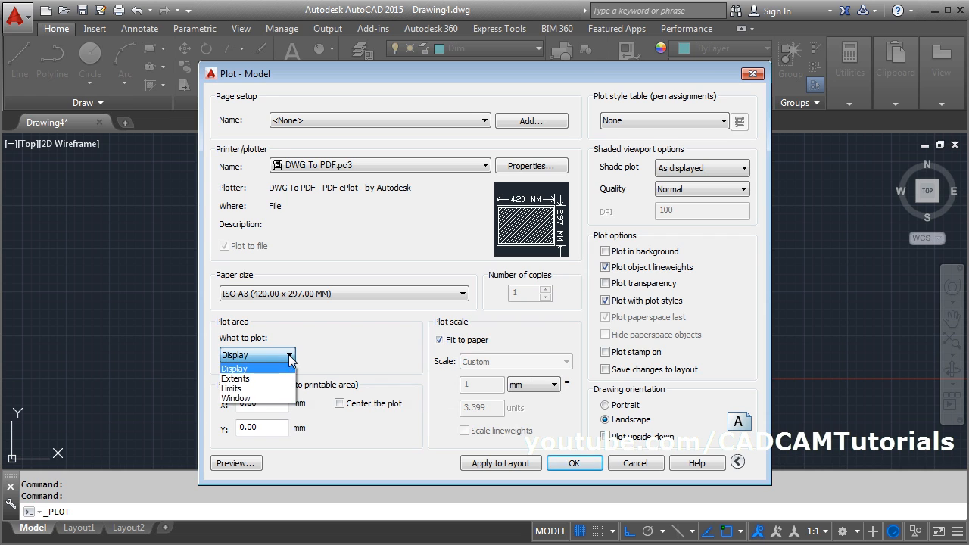
{"action": "left_click", "coordinate": [253, 398]}
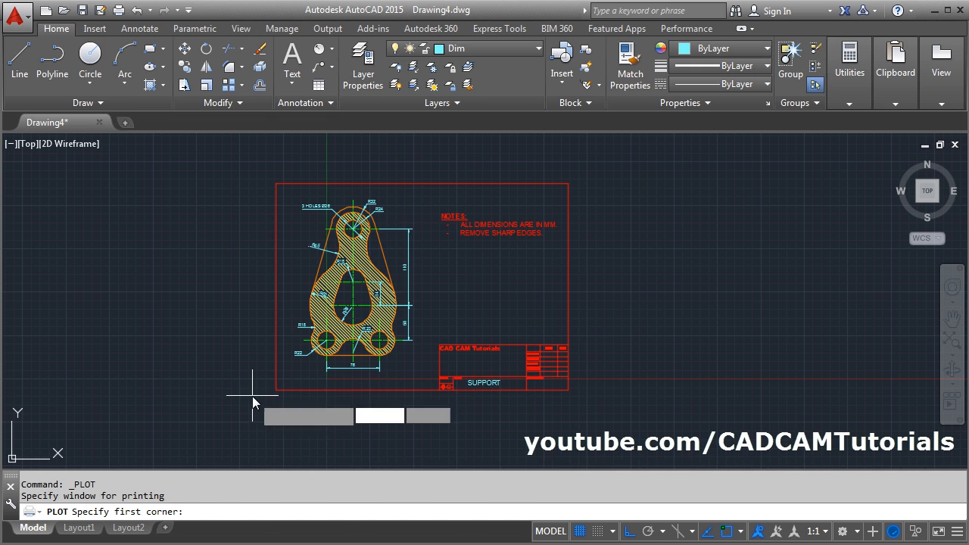
{"action": "left_click", "coordinate": [276, 183]}
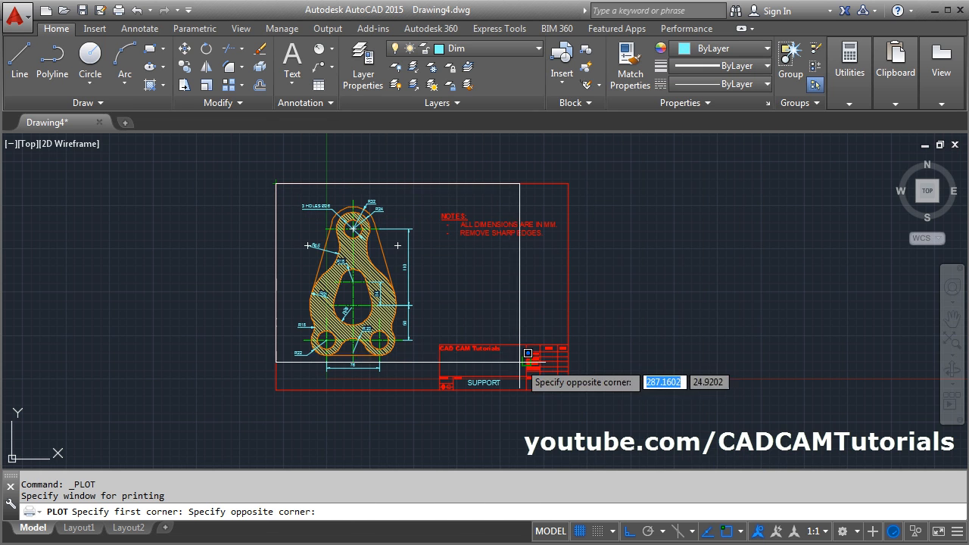
{"action": "left_click", "coordinate": [567, 390]}
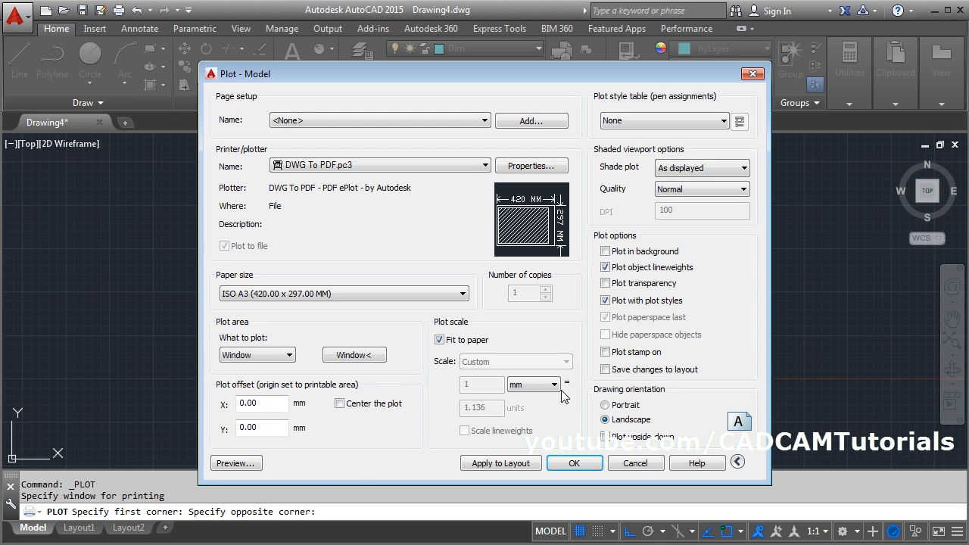
{"action": "left_click", "coordinate": [360, 409]}
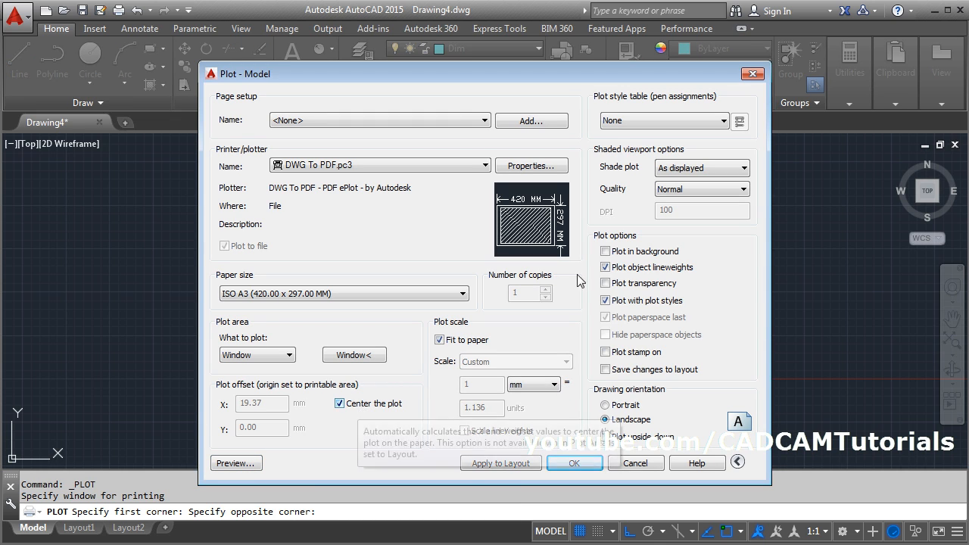
- Assign the monochrome.ctb plot style table to the plot and to all layouts
{"action": "left_click", "coordinate": [656, 121]}
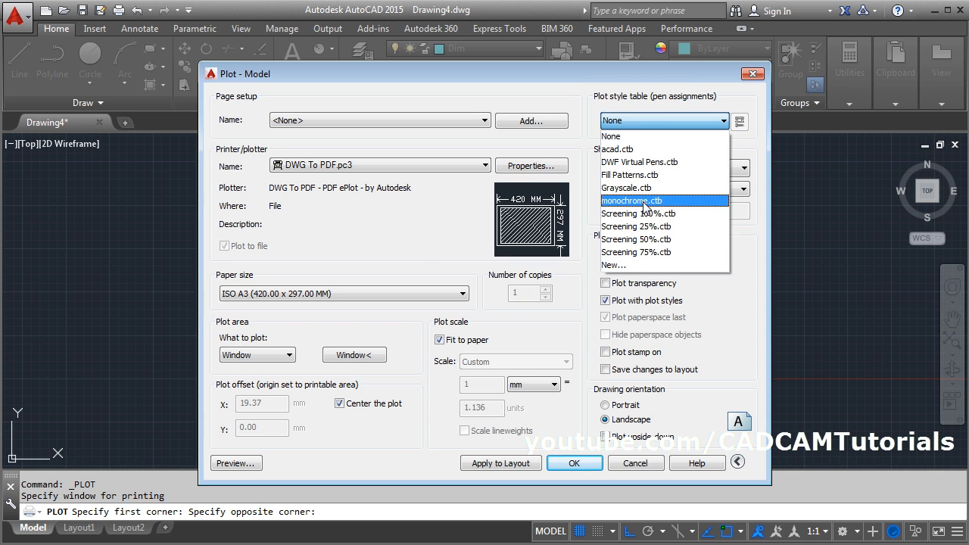
{"action": "left_click", "coordinate": [645, 201]}
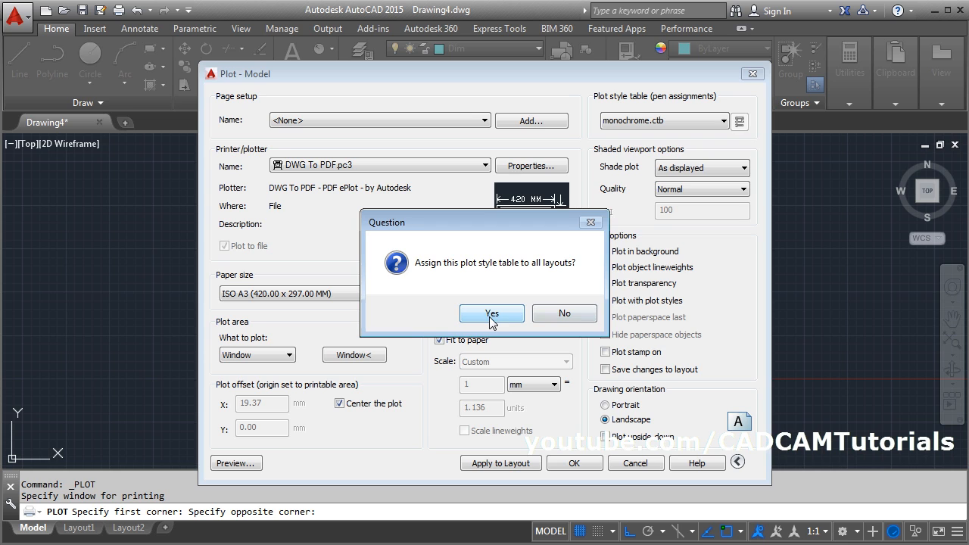
{"action": "left_click", "coordinate": [490, 314]}
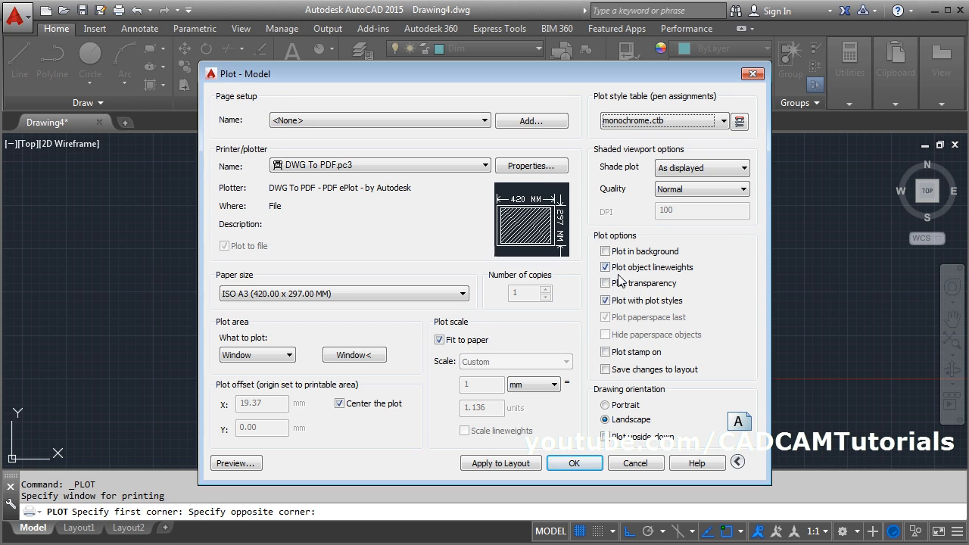
- Preview the plot and examine the plate's lineweights, hatching and dimensions, the notes and the title block up close
{"action": "left_click", "coordinate": [235, 464]}
{"action": "scroll", "coordinate": [383, 280], "scroll_direction": "up", "scroll_amount": 5}
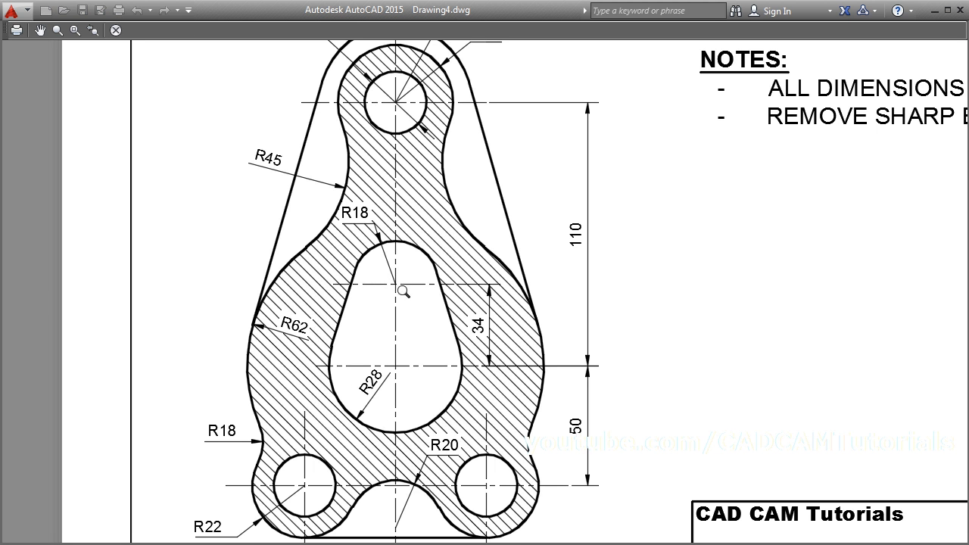
{"action": "scroll", "coordinate": [658, 278], "scroll_direction": "down", "scroll_amount": 1}
{"action": "middle_click_drag", "start_coordinate": [621, 287], "coordinate": [353, 372]}
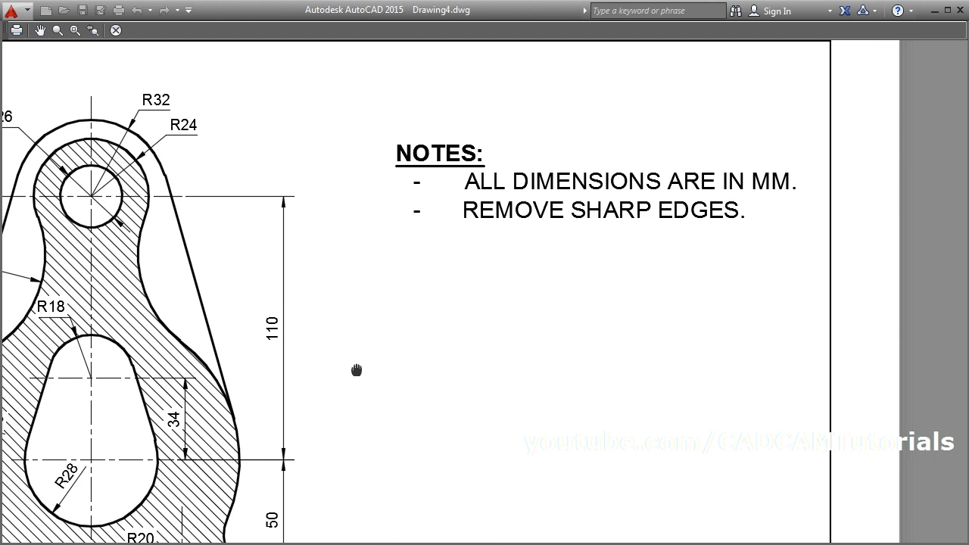
{"action": "middle_click_drag", "start_coordinate": [439, 326], "coordinate": [699, 298]}
{"action": "scroll", "coordinate": [371, 273], "scroll_direction": "up", "scroll_amount": 3}
{"action": "scroll", "coordinate": [371, 275], "scroll_direction": "up", "scroll_amount": 2}
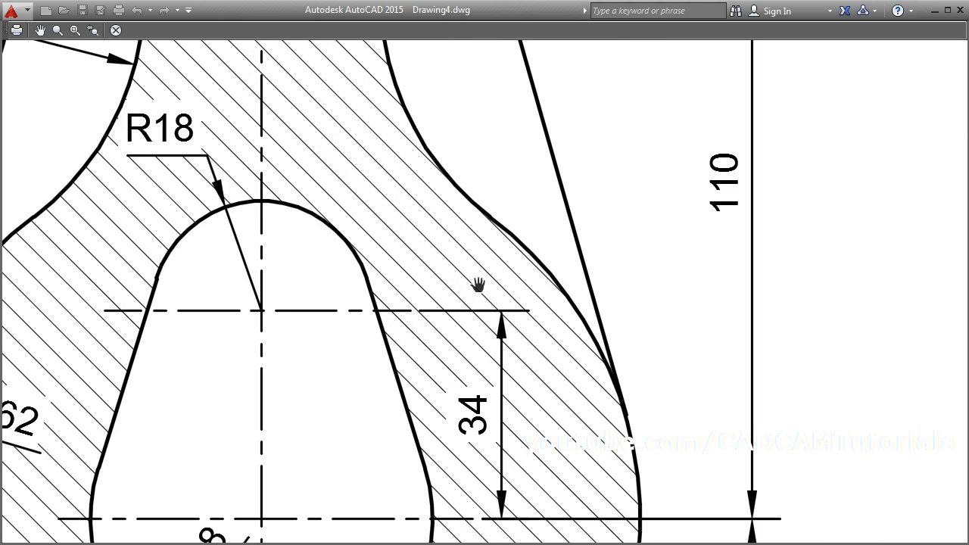
{"action": "scroll", "coordinate": [449, 314], "scroll_direction": "down", "scroll_amount": 4}
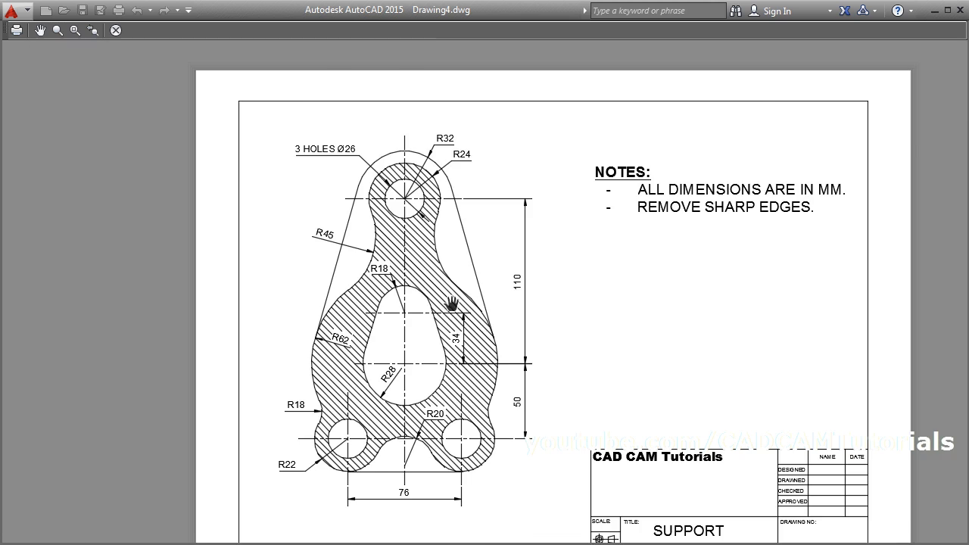
{"action": "scroll", "coordinate": [448, 302], "scroll_direction": "up", "scroll_amount": 1}
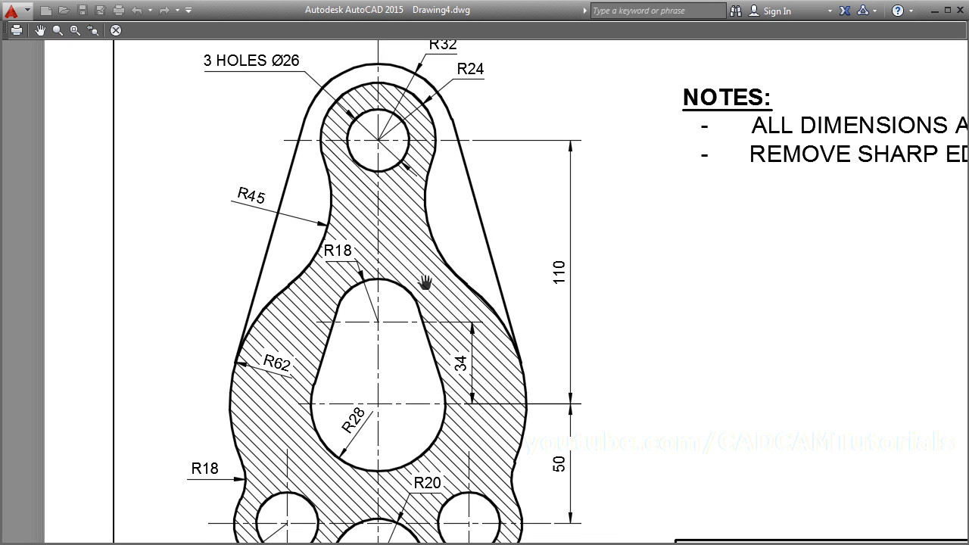
{"action": "scroll", "coordinate": [355, 206], "scroll_direction": "down", "scroll_amount": 1}
{"action": "left_click_drag", "start_coordinate": [560, 226], "coordinate": [468, 209]}
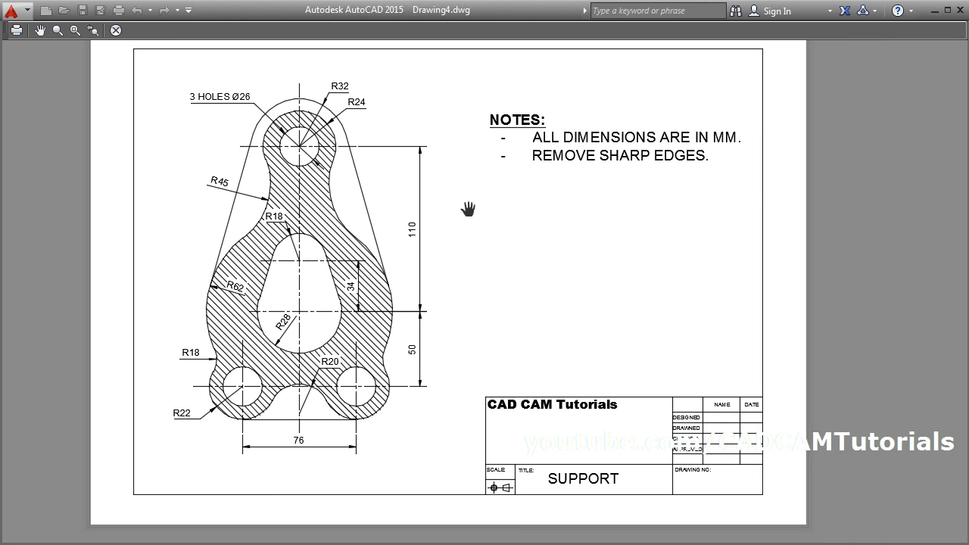
- Plot the previewed sheet and save it as Drawing4-Model.pdf in My Documents
{"action": "right_click", "coordinate": [437, 222]}
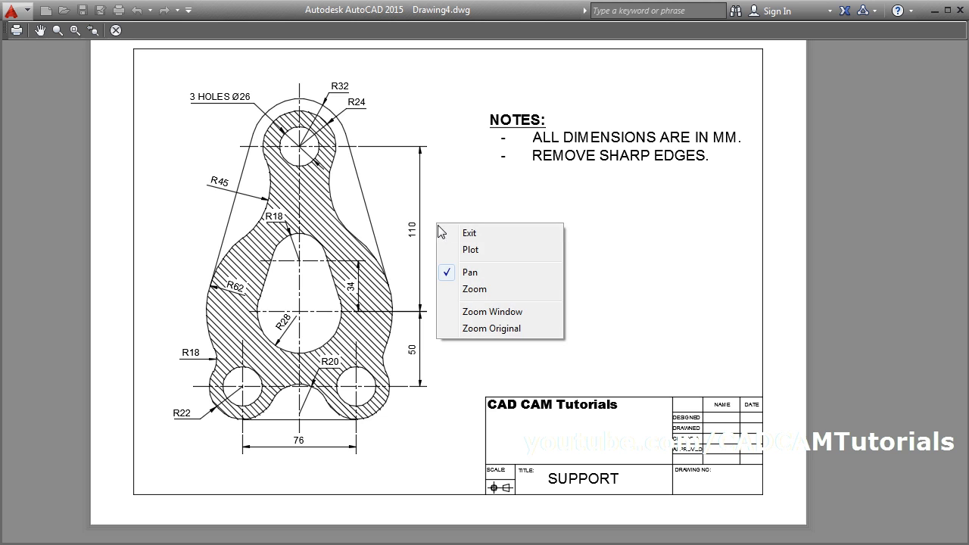
{"action": "left_click", "coordinate": [469, 249]}
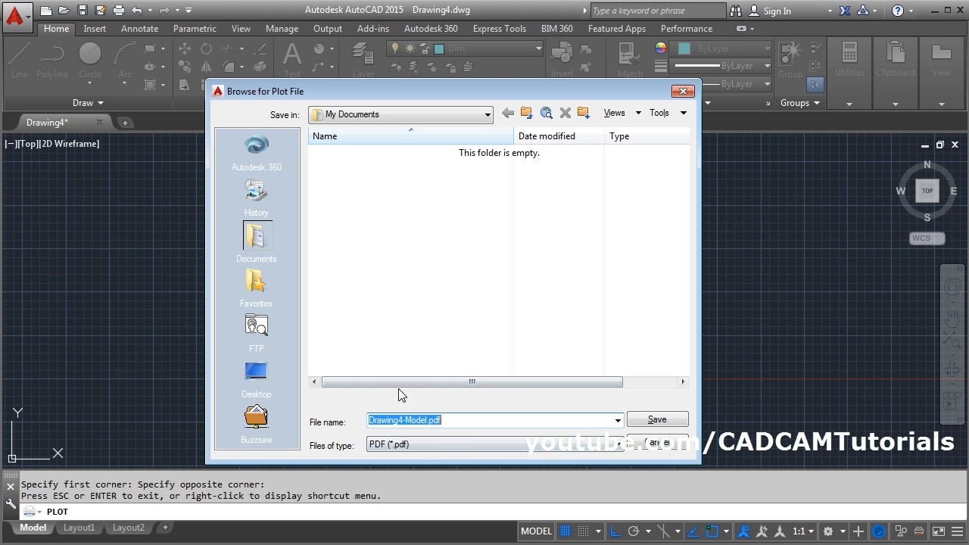
{"action": "left_click", "coordinate": [656, 419]}
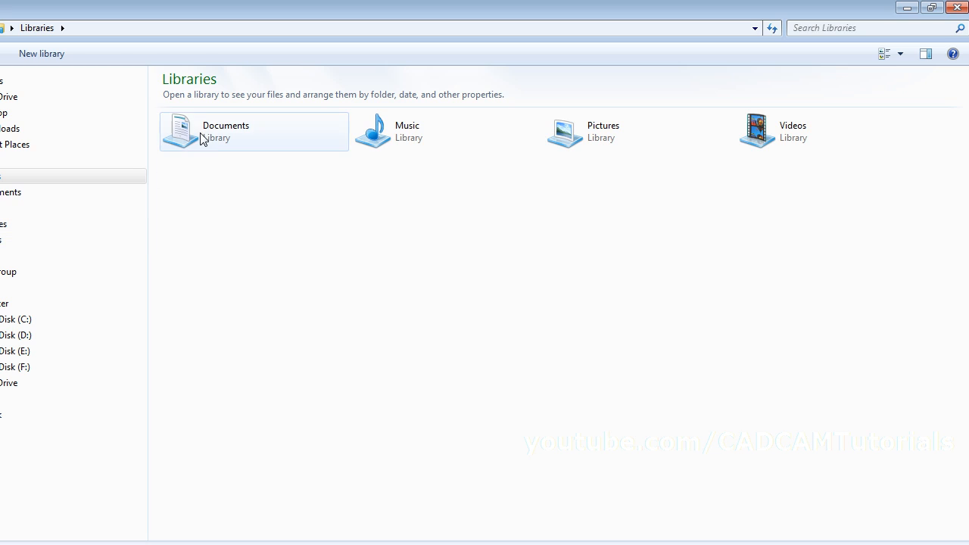
- Open Drawing4-Model.pdf from the Documents library in Adobe Reader and hide its 0, Center, Dim and Hatch layers one by one
{"action": "double_click", "coordinate": [201, 139]}
{"action": "double_click", "coordinate": [206, 138]}
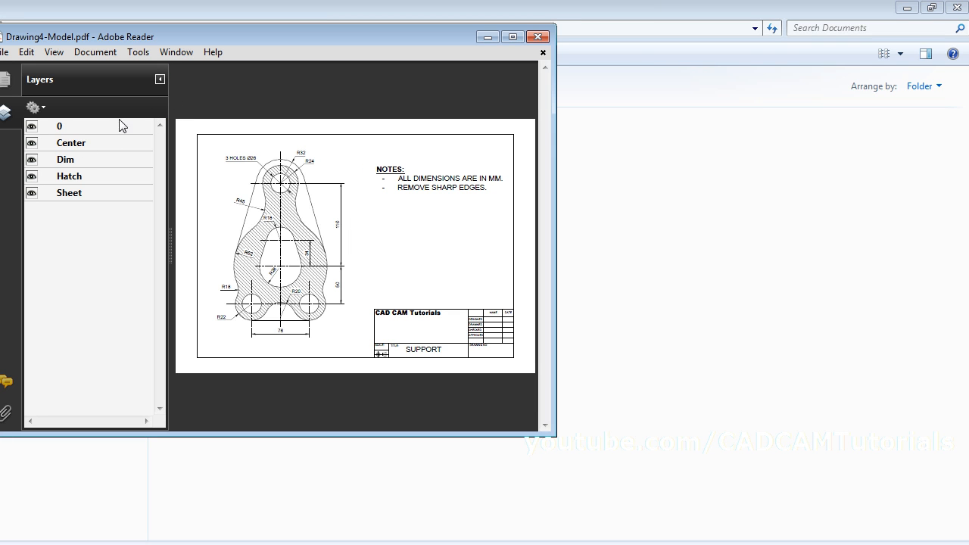
{"action": "left_click", "coordinate": [31, 126]}
{"action": "left_click", "coordinate": [32, 144]}
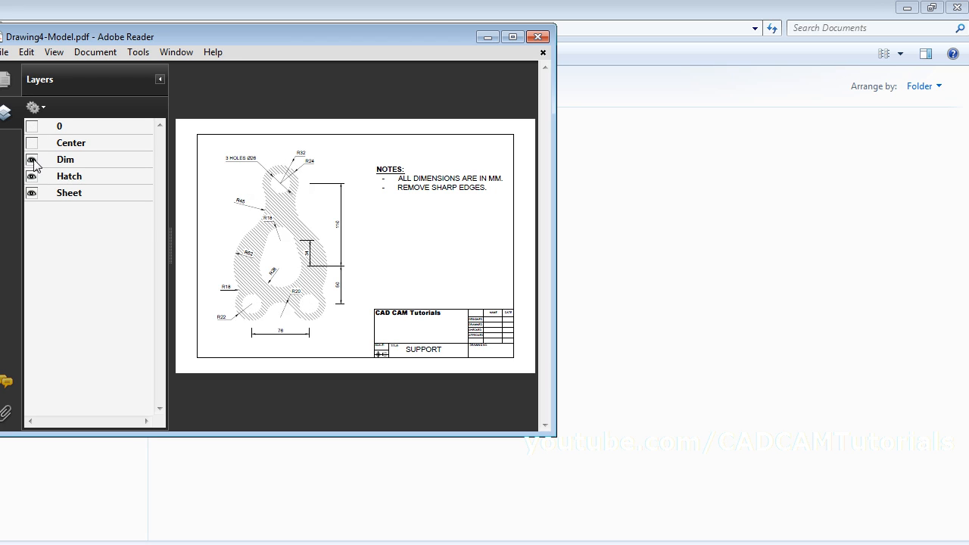
{"action": "left_click", "coordinate": [32, 160]}
{"action": "left_click", "coordinate": [32, 176]}
{"action": "left_click", "coordinate": [31, 193]}
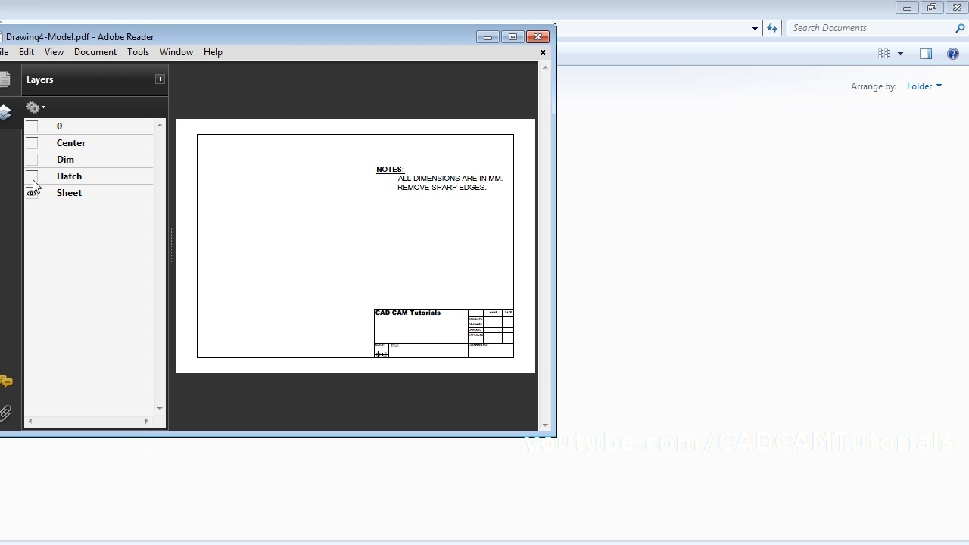
- Show the PDF's Hatch, Dim, Center and 0 layers again and collapse the layer list
{"action": "left_click", "coordinate": [32, 176]}
{"action": "left_click", "coordinate": [32, 160]}
{"action": "left_click", "coordinate": [32, 143]}
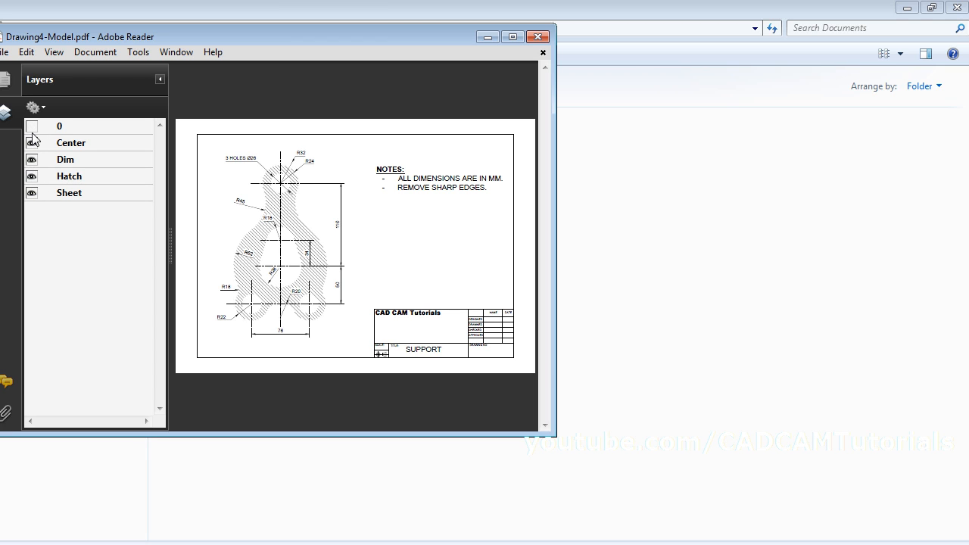
{"action": "left_click", "coordinate": [31, 126]}
{"action": "left_click", "coordinate": [159, 79]}
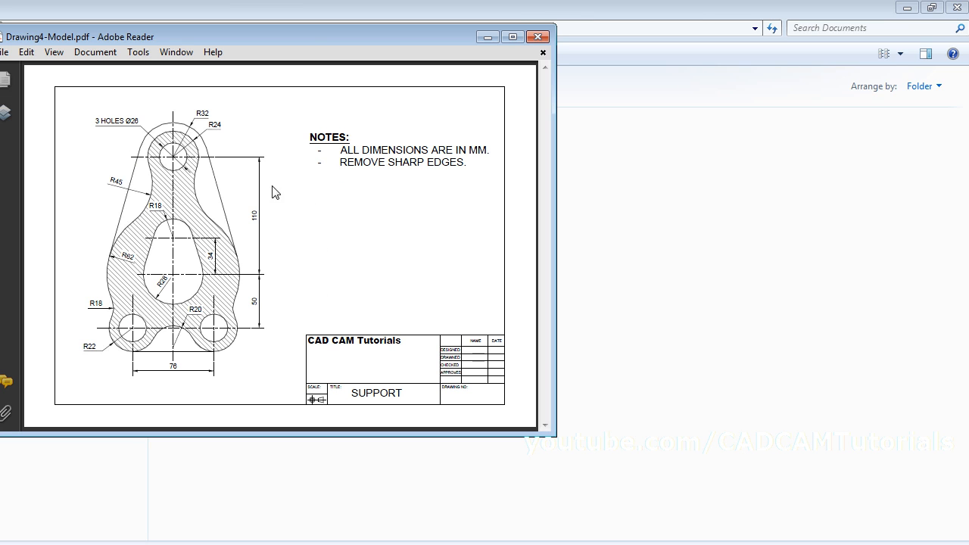
- Switch back to AutoCAD, fit the whole drawing in view and place it beside the plotted PDF to compare them
{"action": "left_click", "coordinate": [906, 8]}
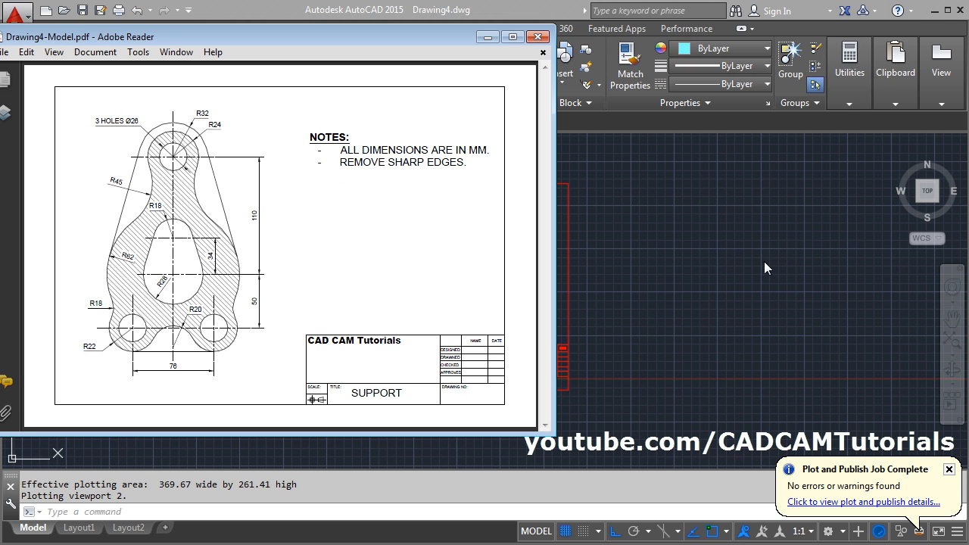
{"action": "left_click", "coordinate": [642, 288]}
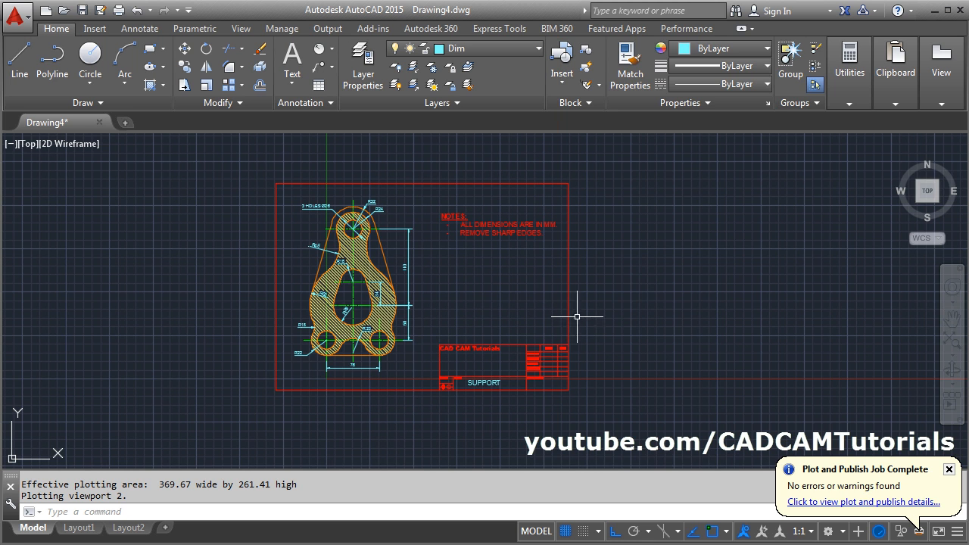
{"action": "middle_click", "coordinate": [501, 274]}
{"action": "middle_click", "coordinate": [501, 274]}
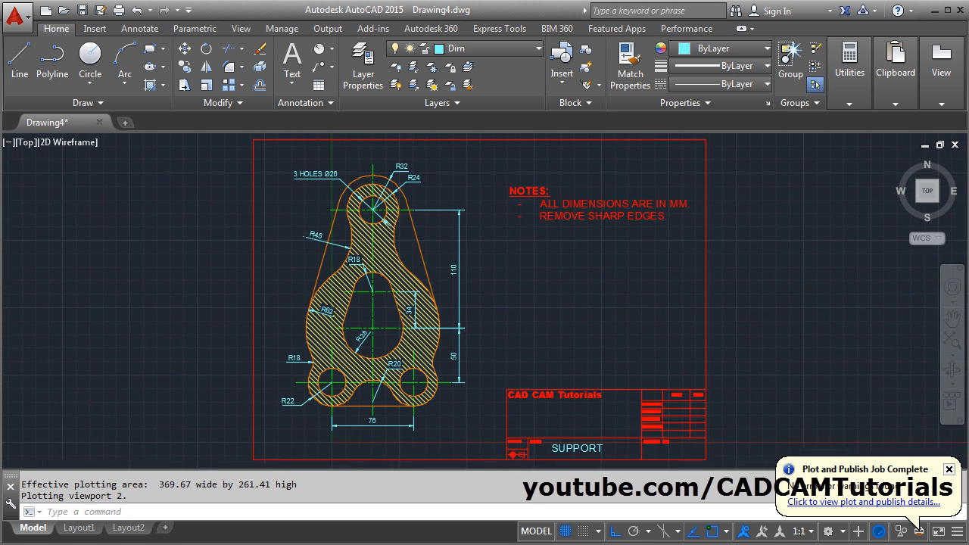
{"action": "mouse_move", "coordinate": [530, 318]}
{"action": "middle_mouse_down"}
{"action": "mouse_move", "coordinate": [740, 329]}
{"action": "mouse_move", "coordinate": [754, 318]}
{"action": "middle_mouse_up"}
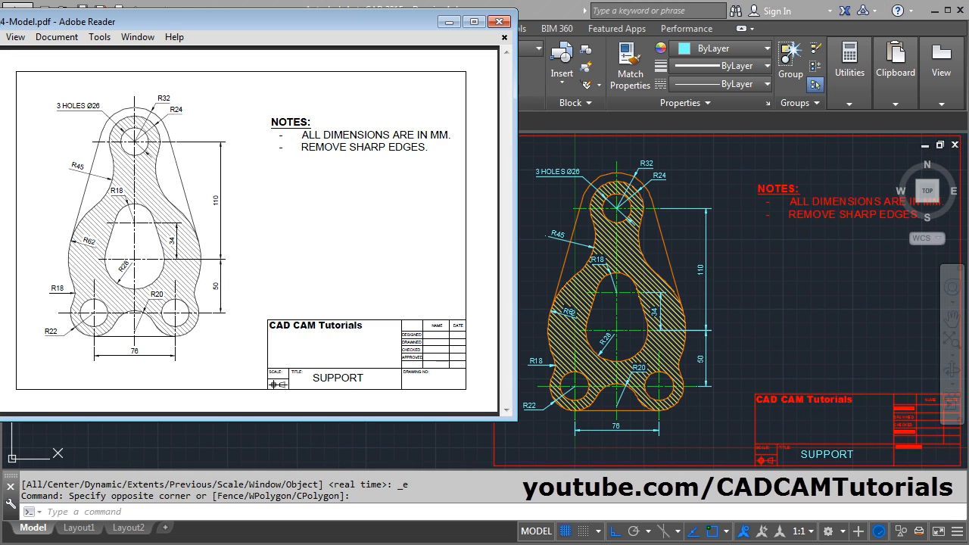